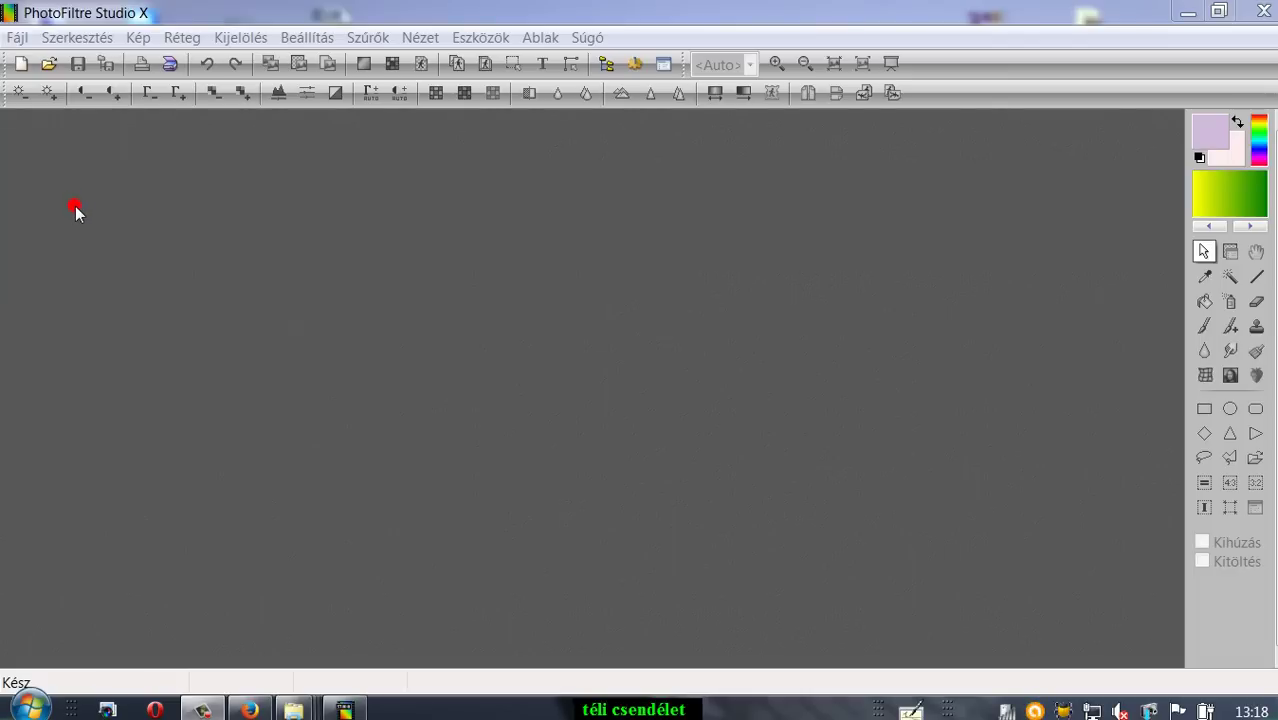
Create a new image 900 pixels wide and 600 pixels high with automatic transparency
left_click(20, 64)
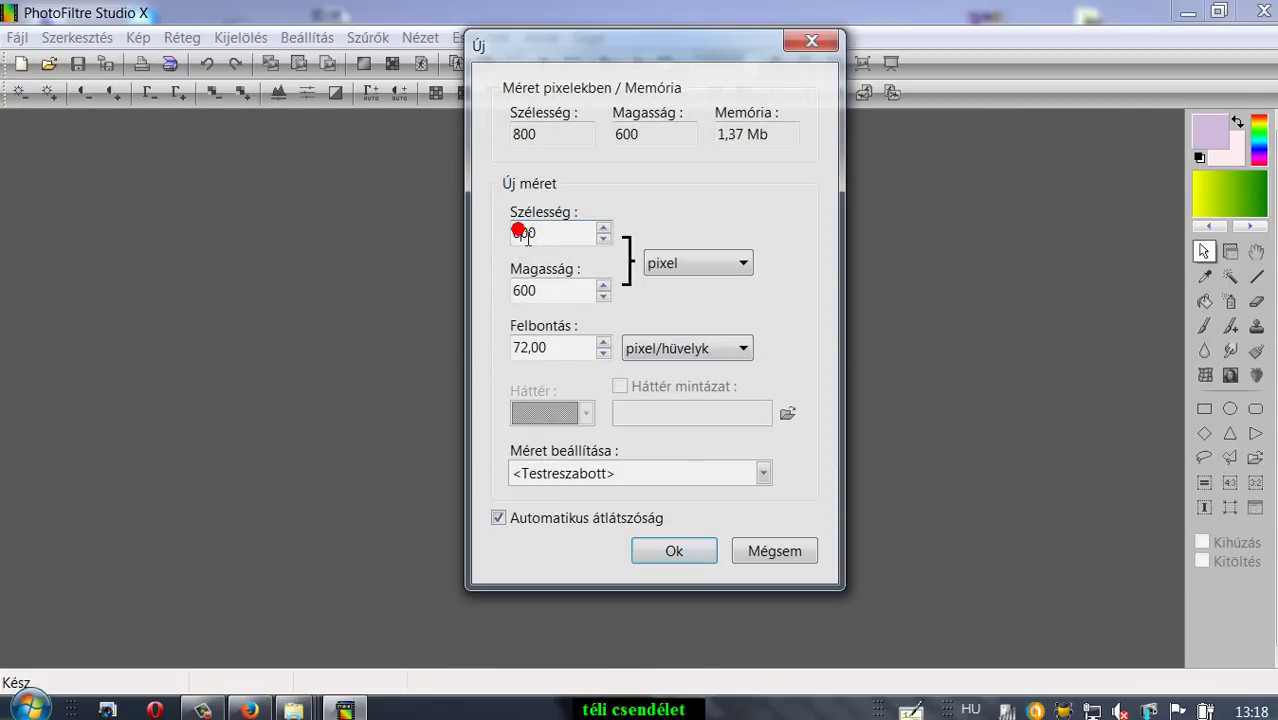
left_click(517, 232)
key("Delete")
key("Delete")
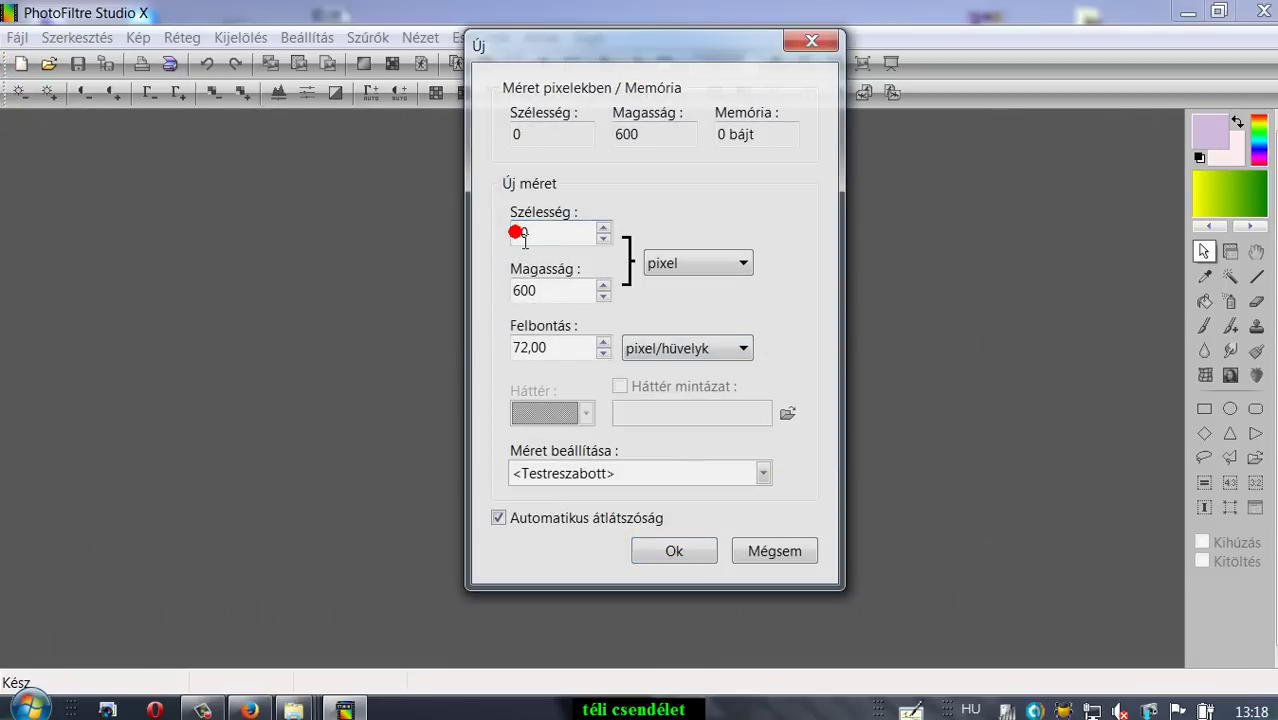
type("900")
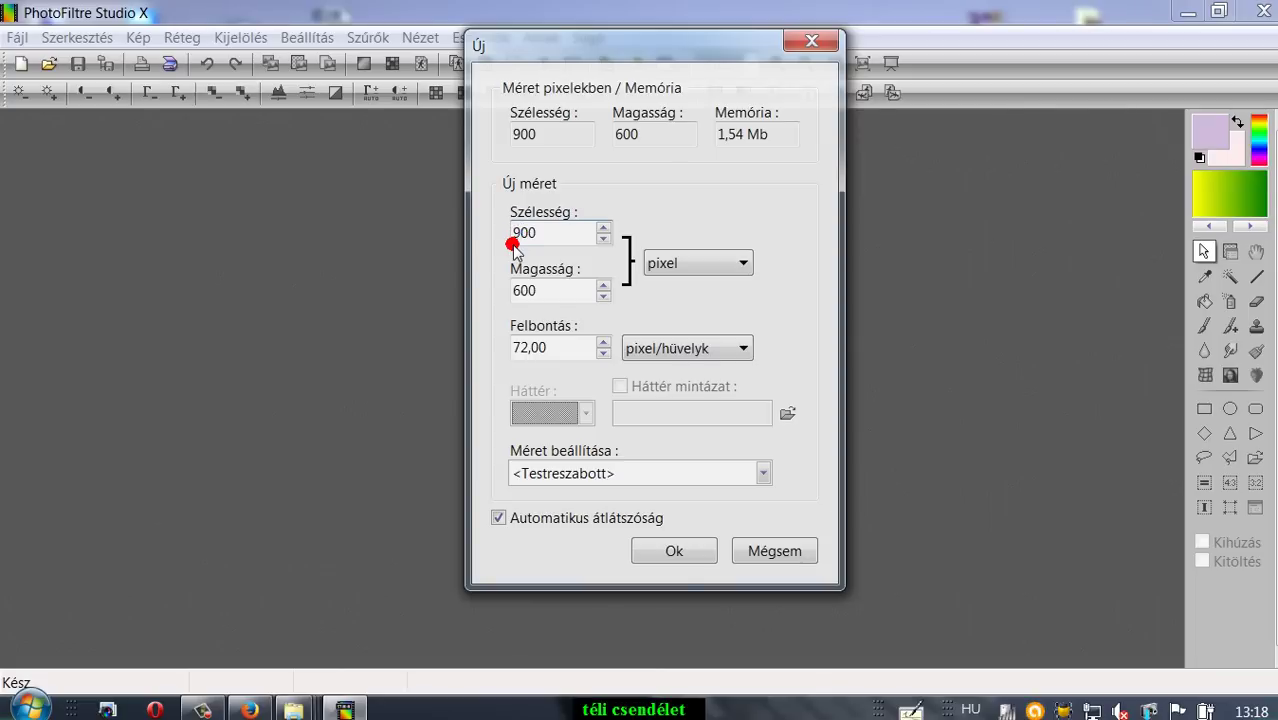
left_click_drag(568, 53, 578, 100)
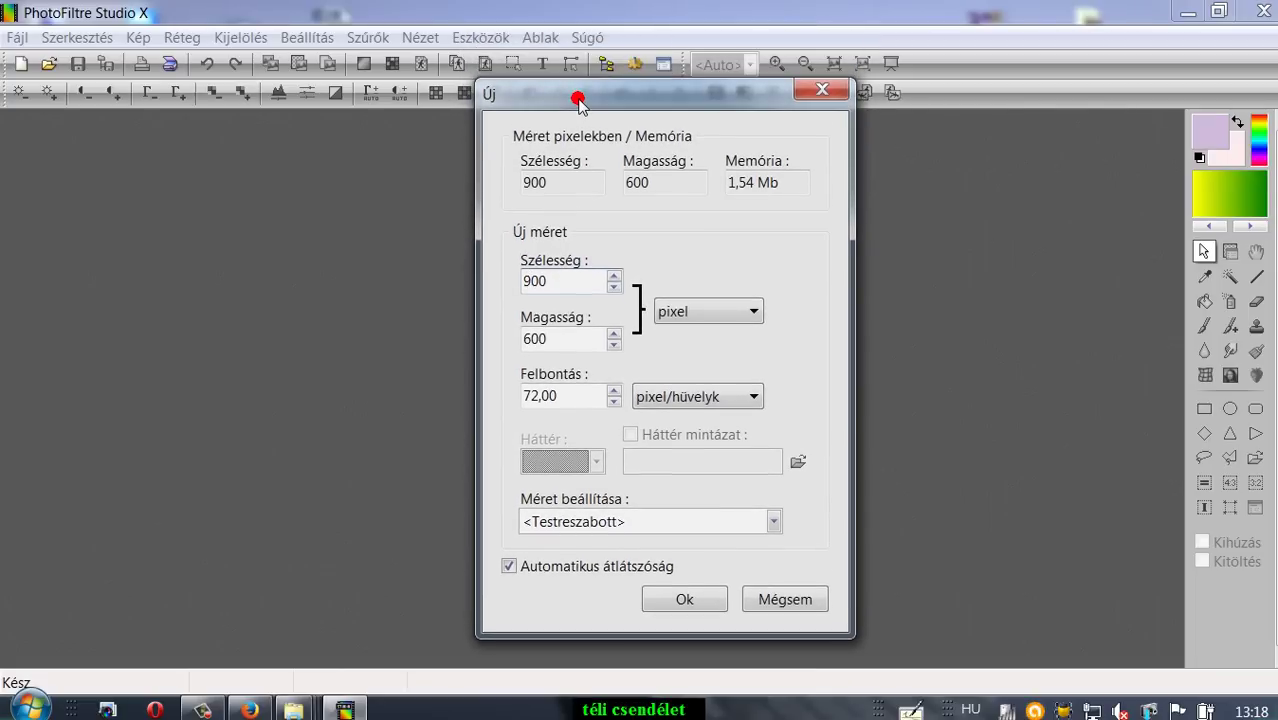
left_click(686, 601)
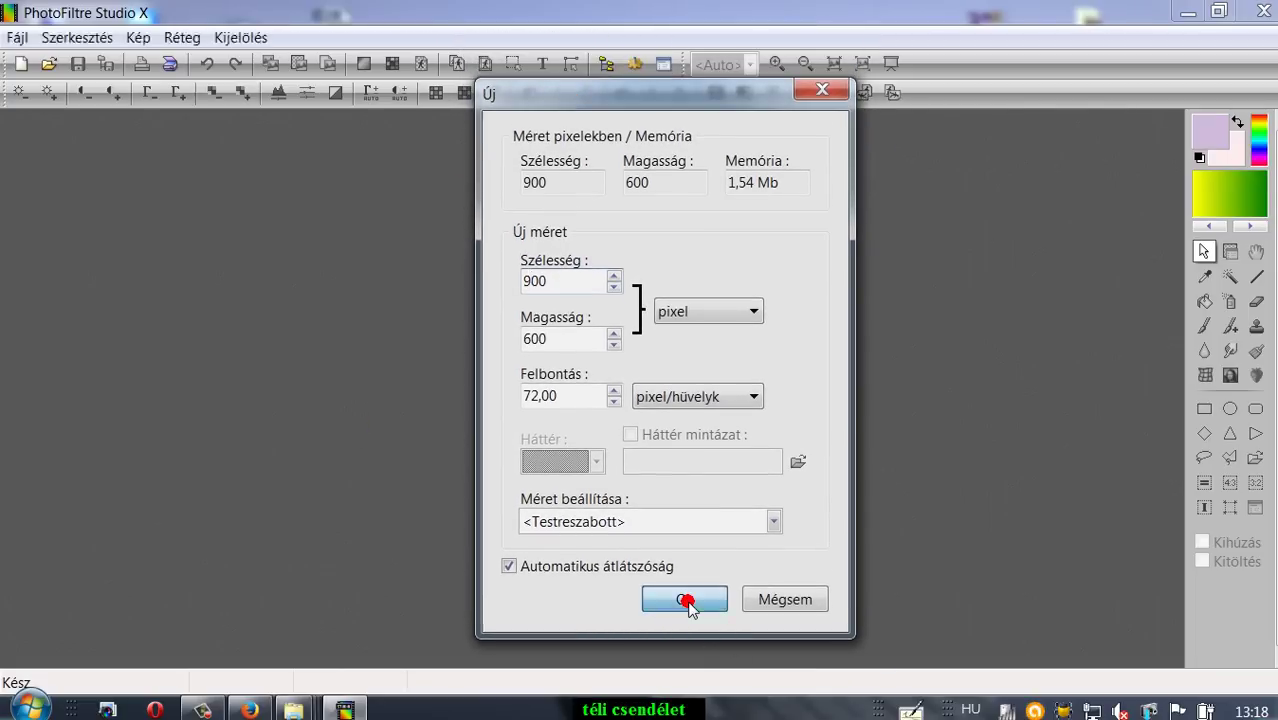
left_click_drag(520, 130, 604, 137)
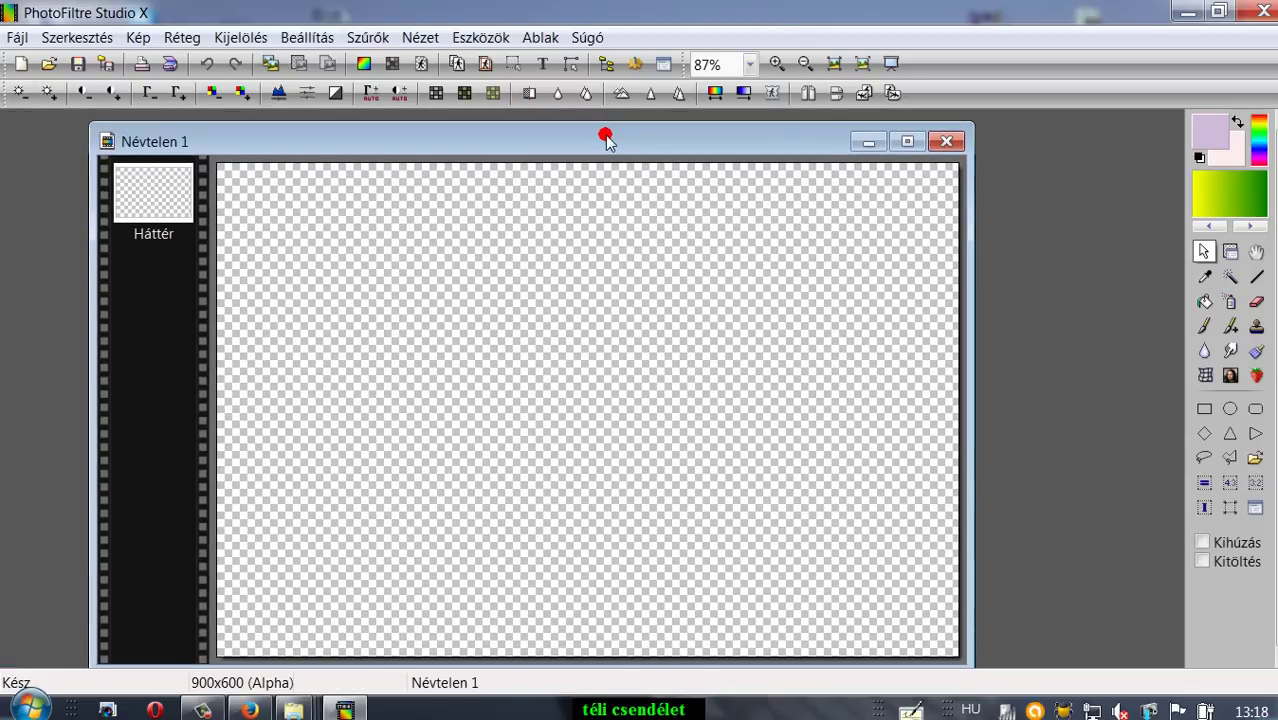
Fill the canvas with the snowflake pattern 00214 from the karácsony subfolder of the HÁTTEREK folder on the desktop
left_click(1205, 302)
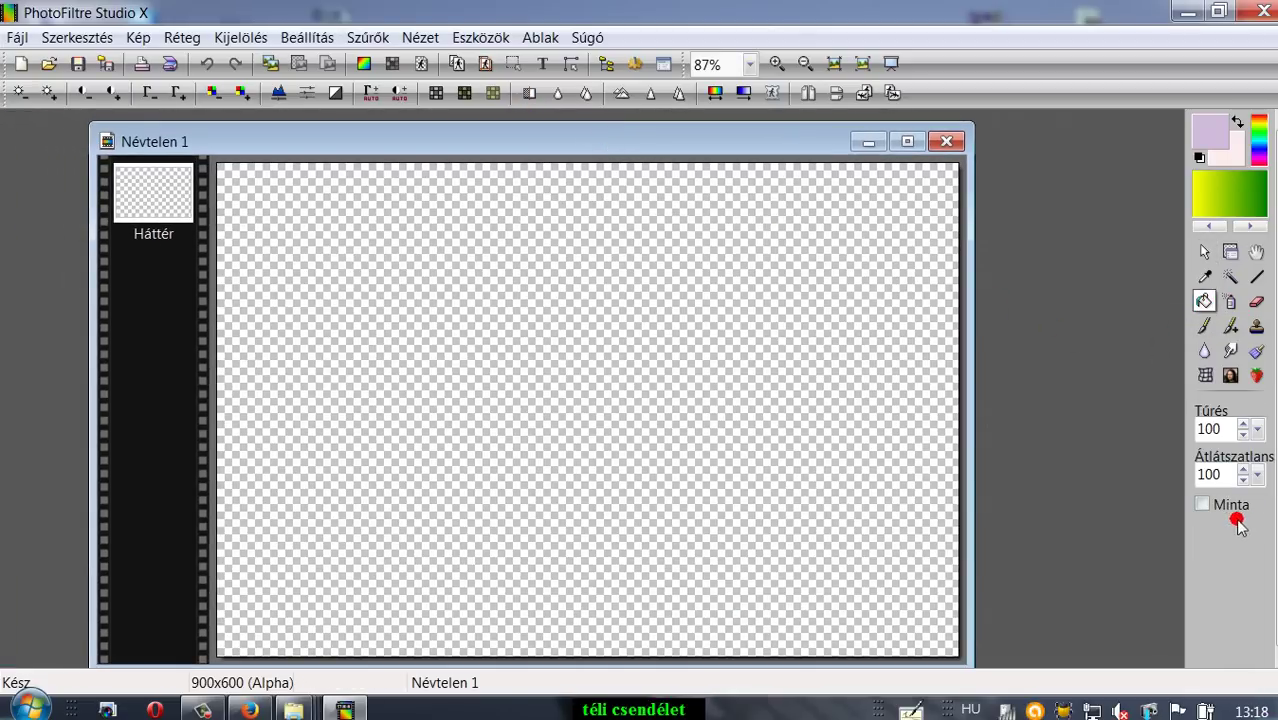
left_click(1201, 508)
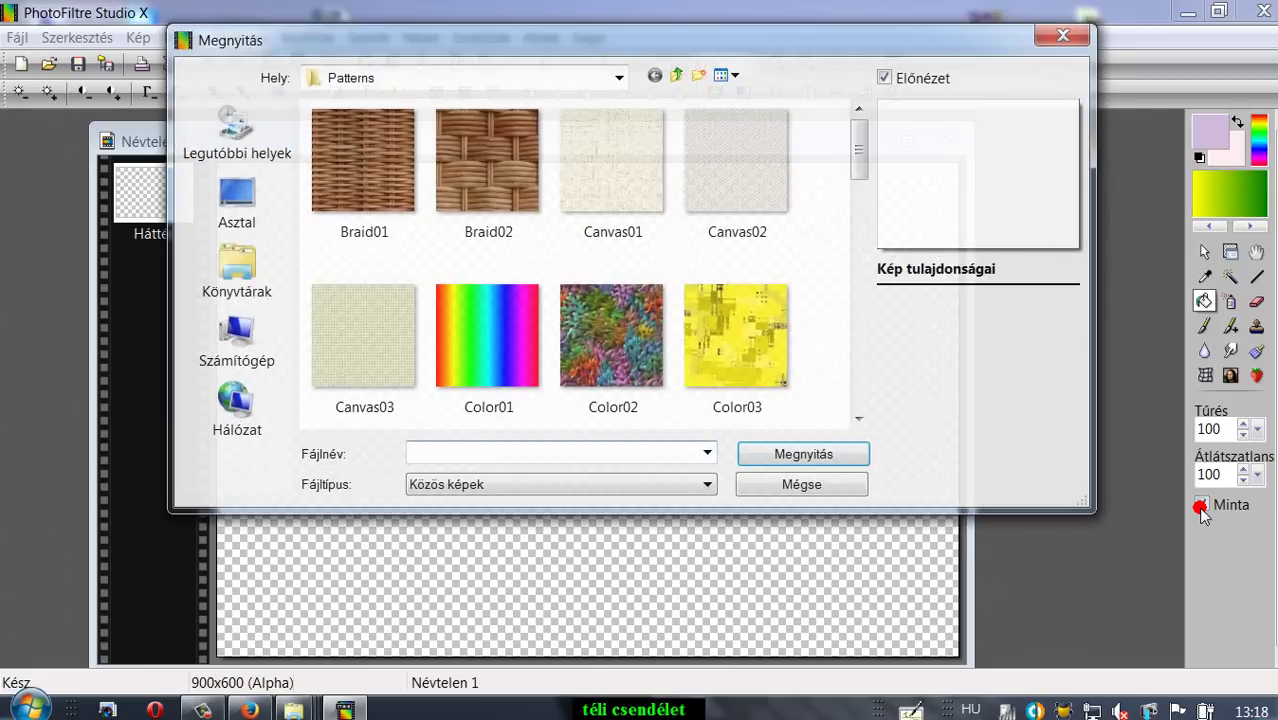
left_click(226, 196)
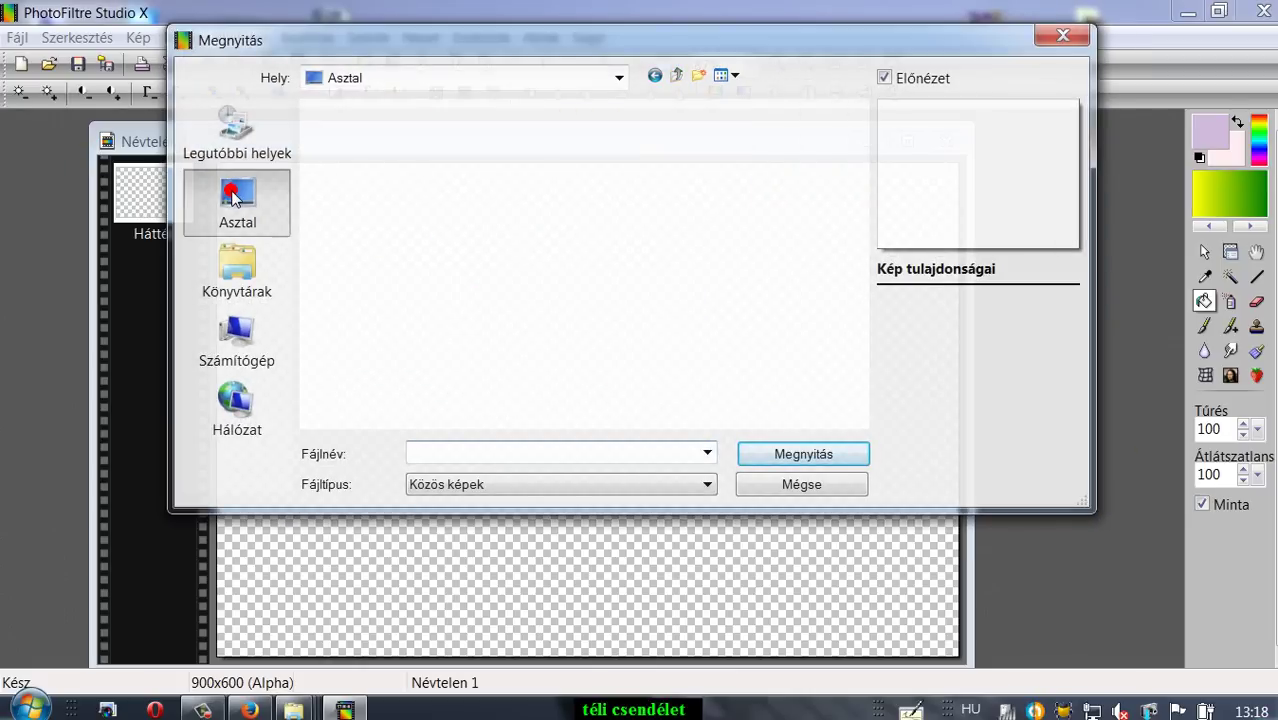
left_click_drag(856, 251, 852, 307)
double_click(465, 305)
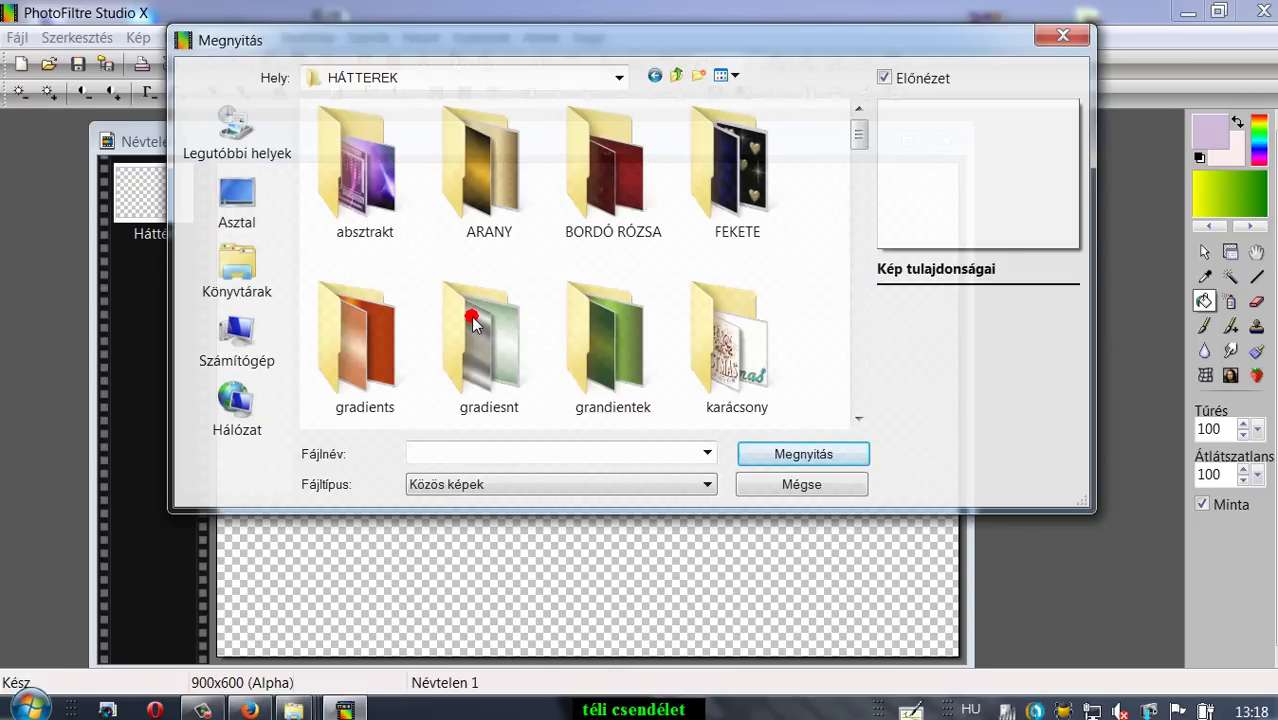
double_click(752, 330)
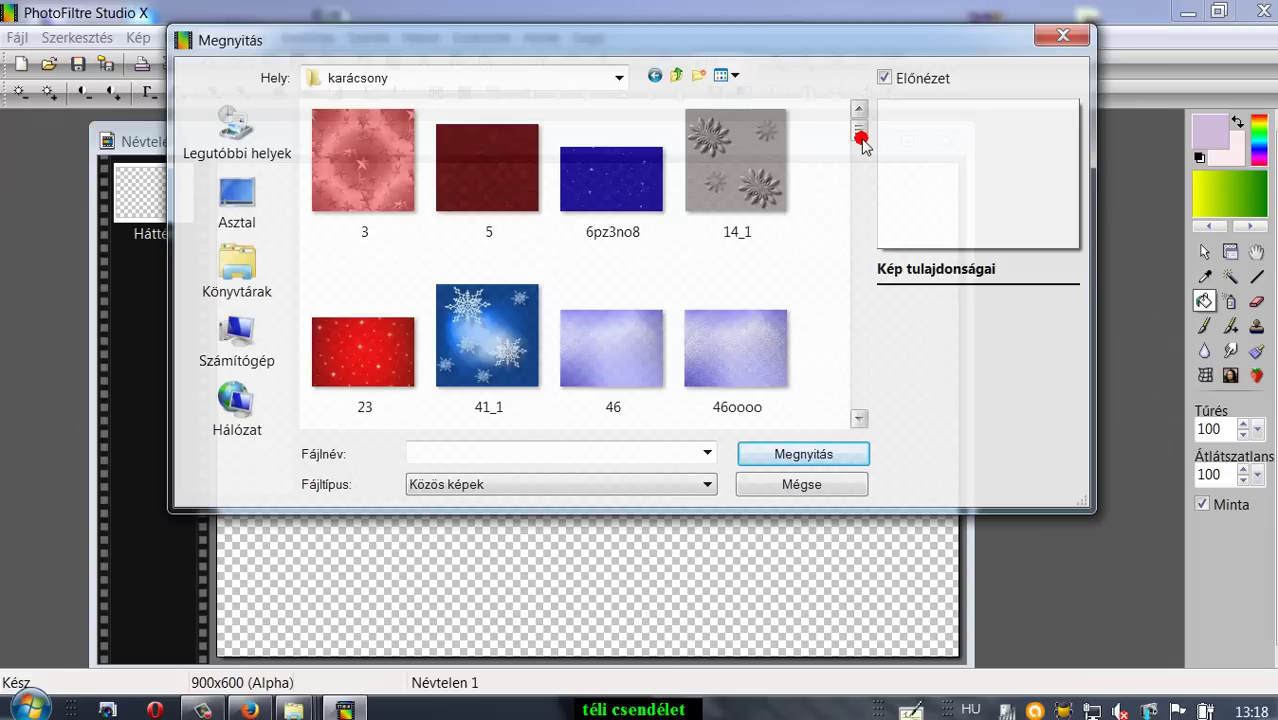
left_click_drag(859, 135, 859, 163)
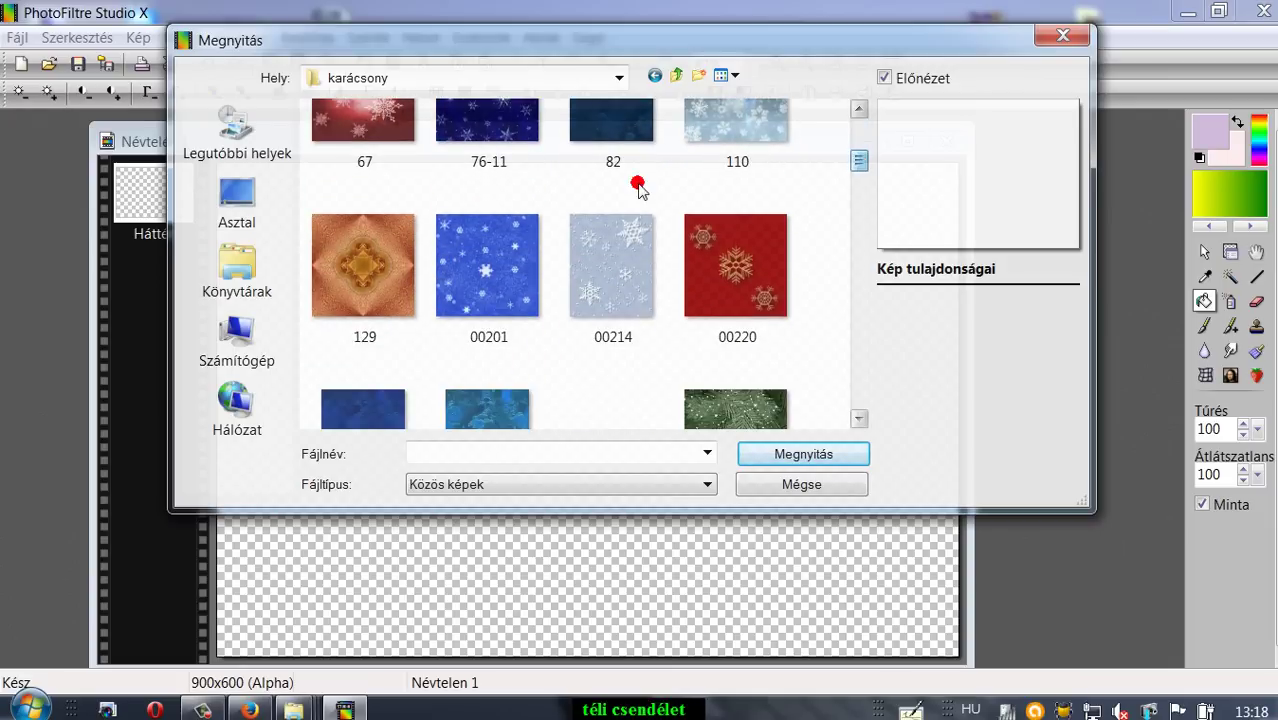
left_click(641, 250)
left_click(778, 452)
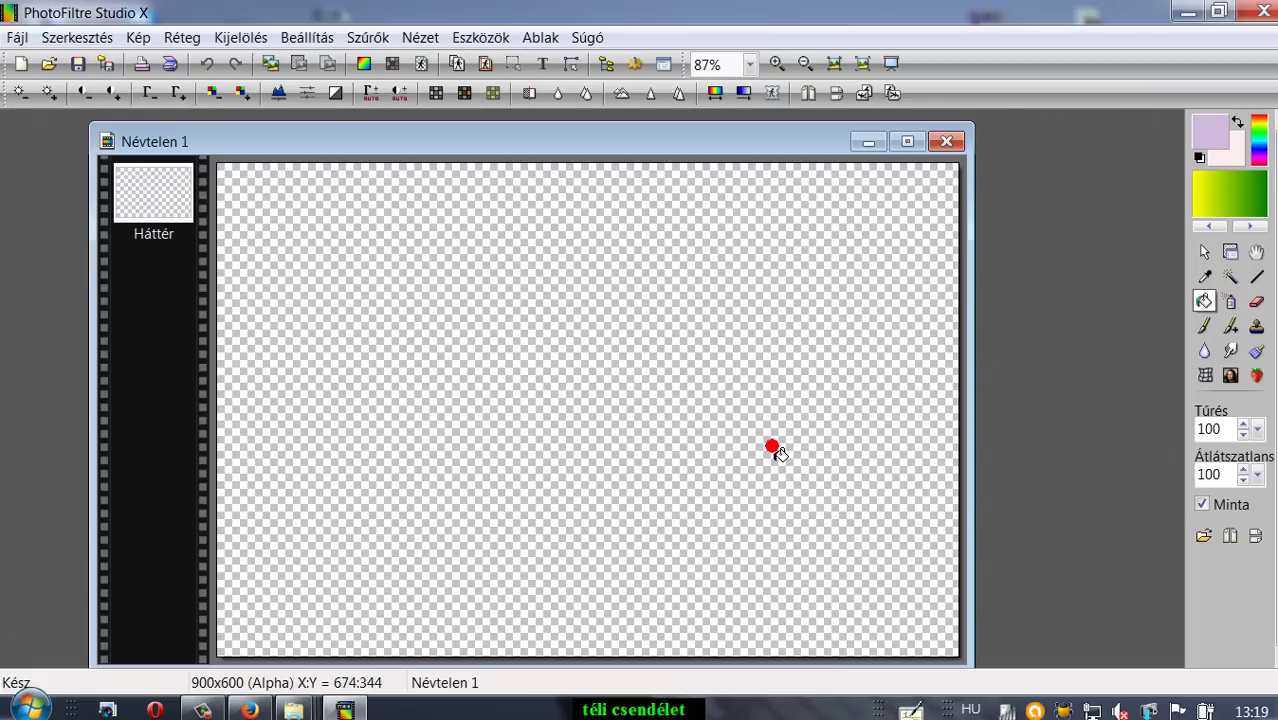
left_click(776, 451)
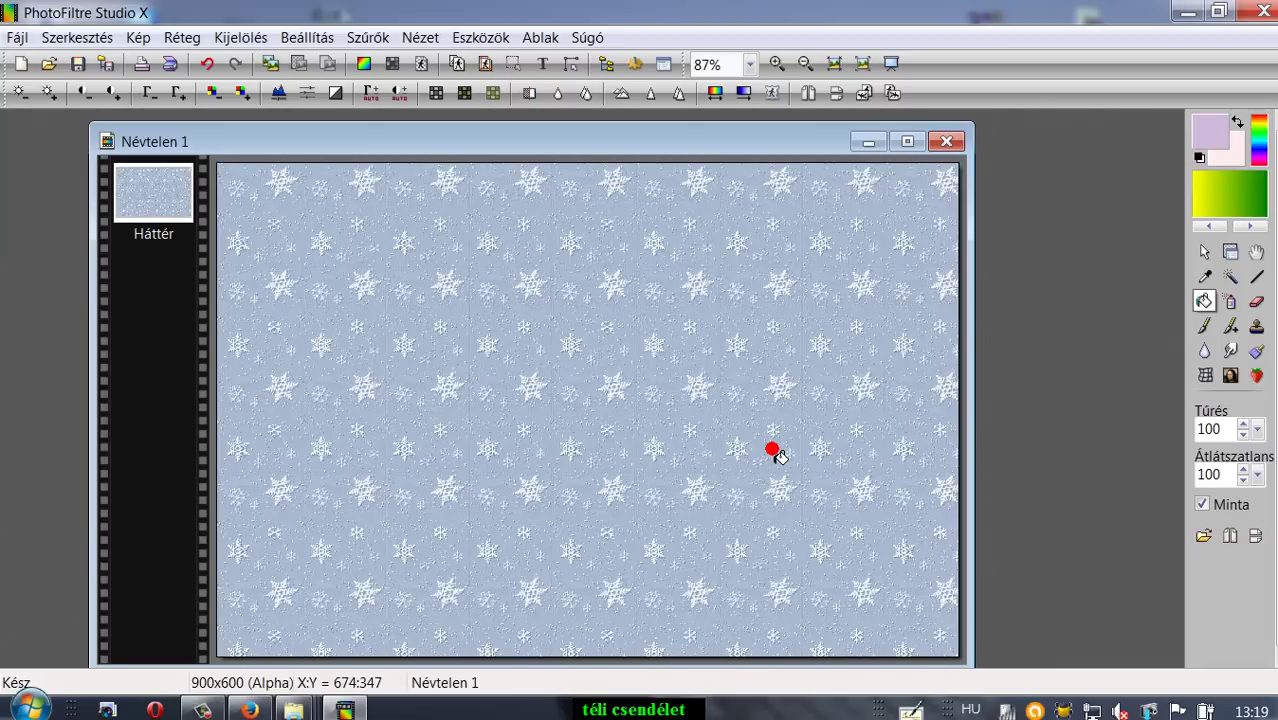
Add a new empty transparent layer of 900 by 600 pixels above the background
left_click(180, 40)
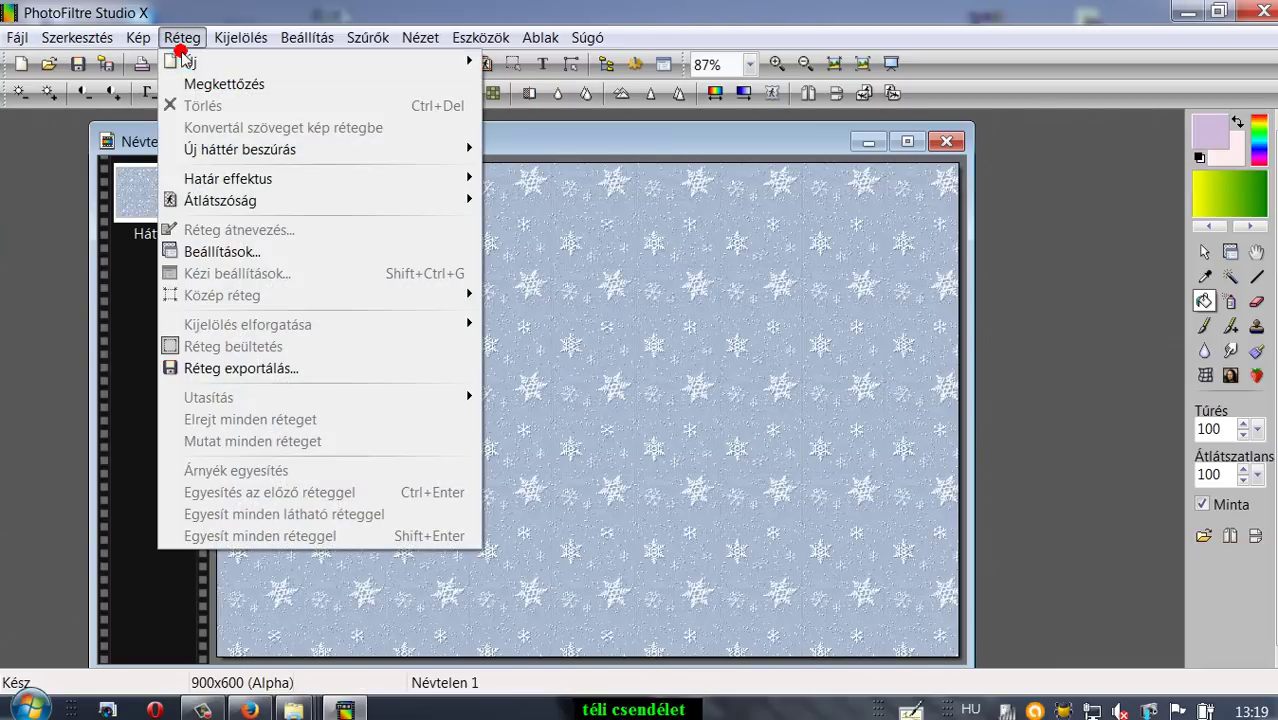
mouse_move(182, 62)
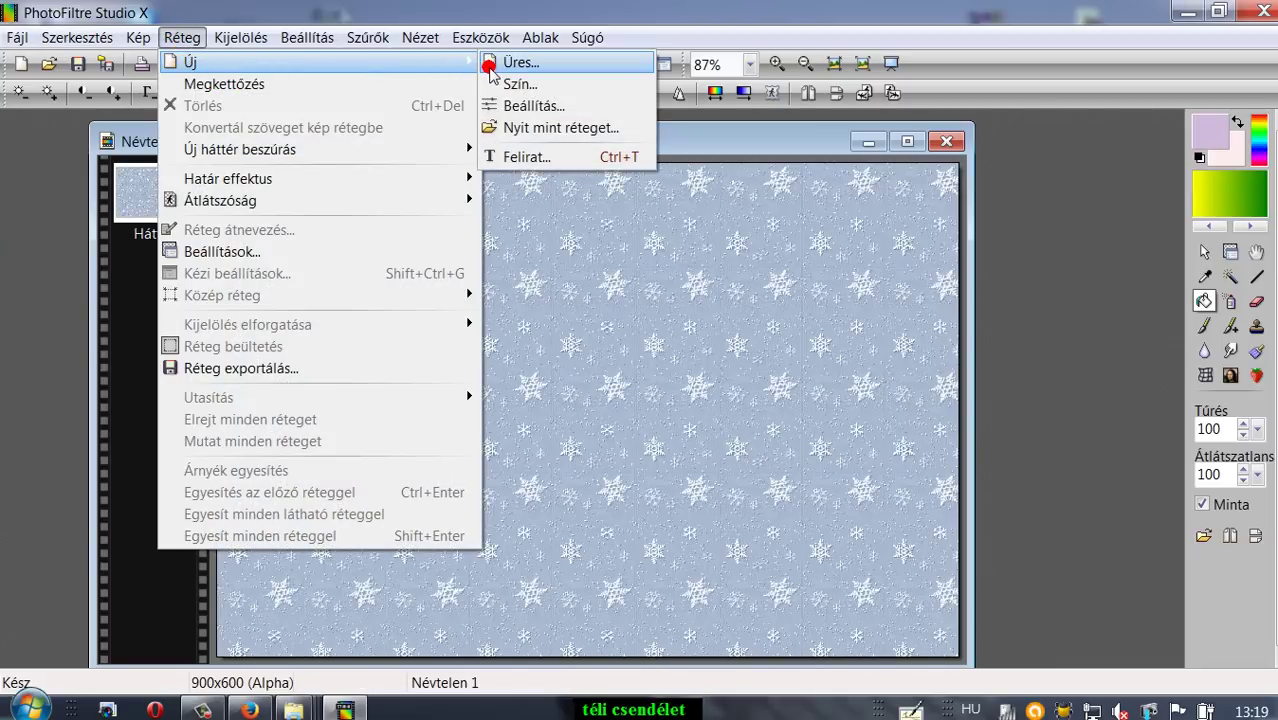
left_click(491, 68)
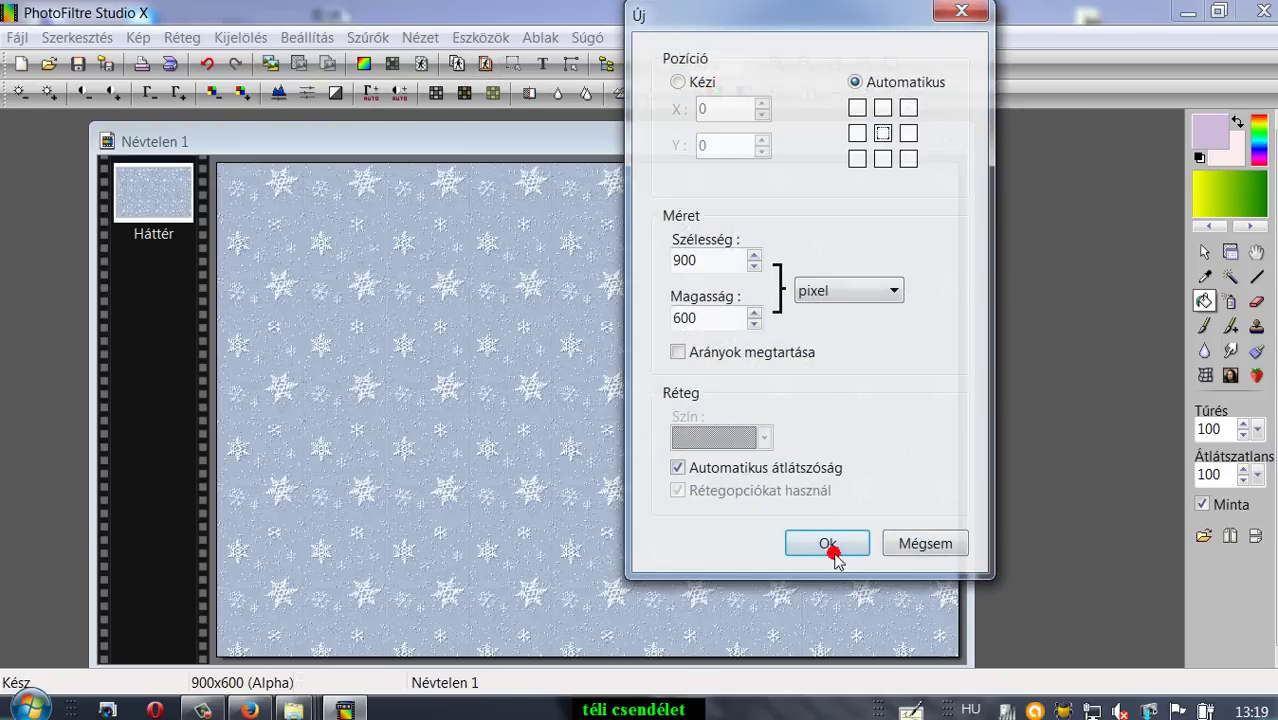
left_click(830, 548)
left_click_drag(641, 137, 641, 132)
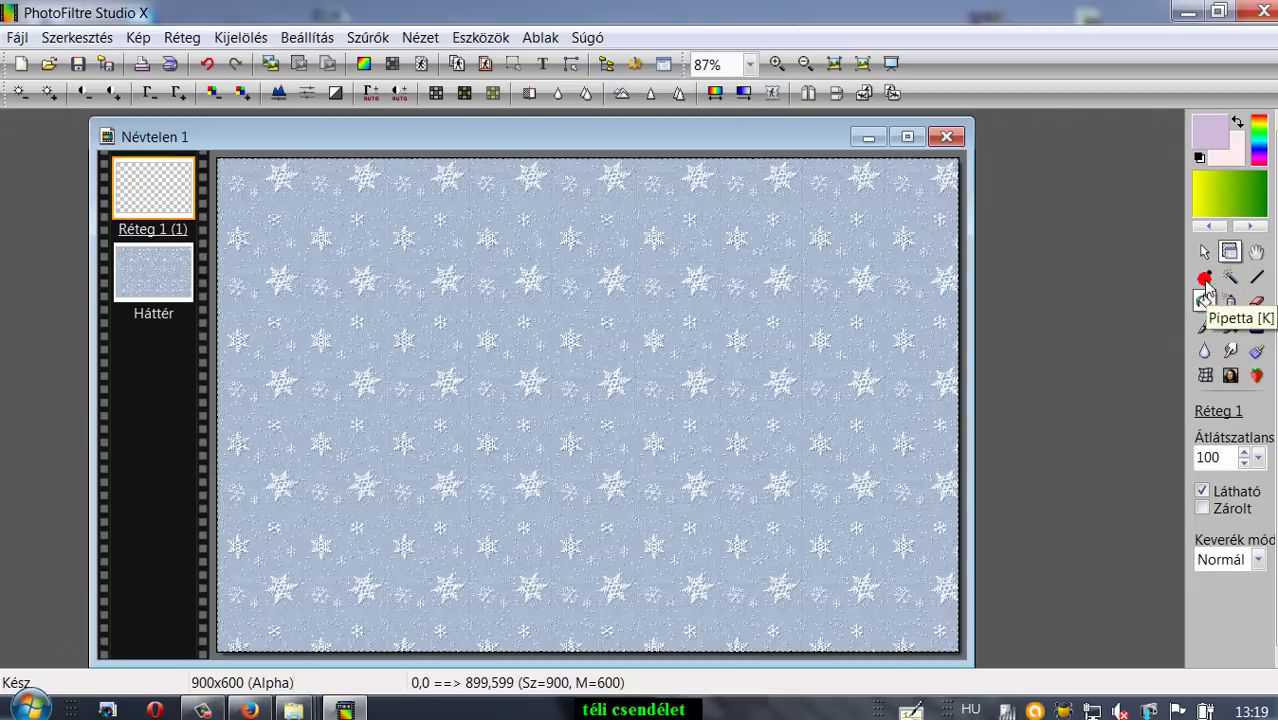
Sample the blue-grey of the snowflake background as foreground colour and darken it to #3E516A
left_click(1204, 277)
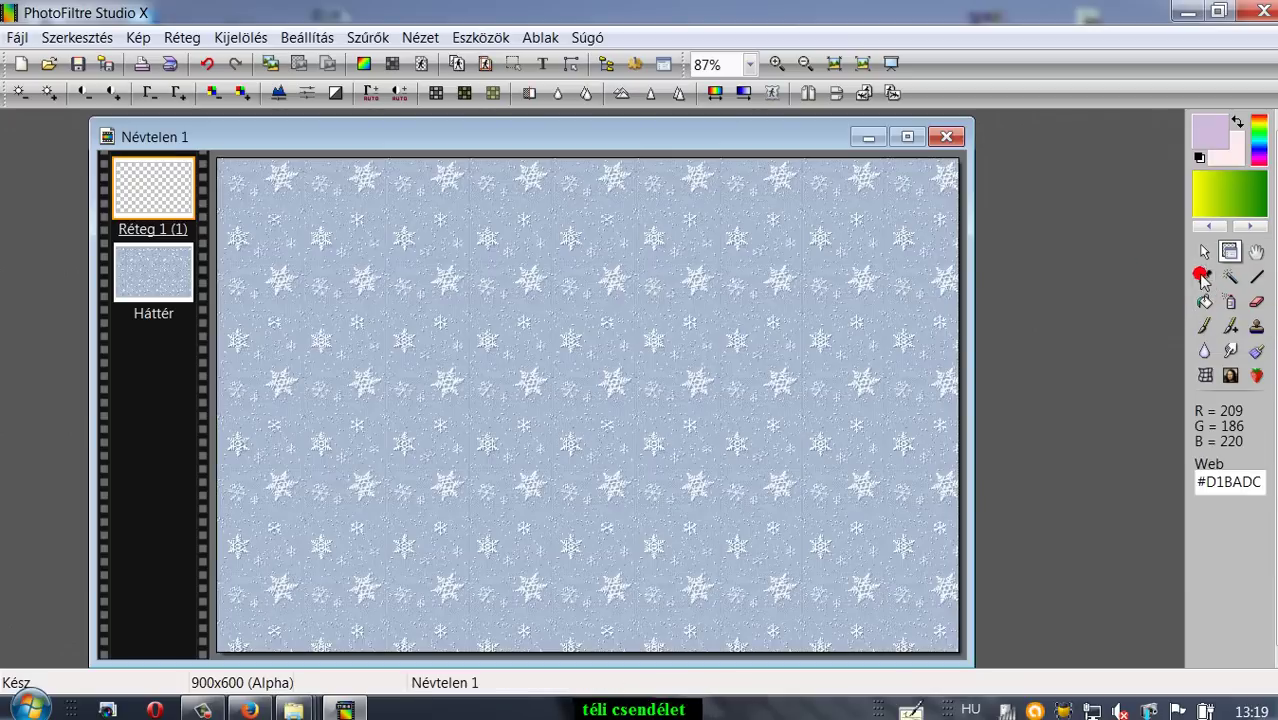
left_click(884, 211)
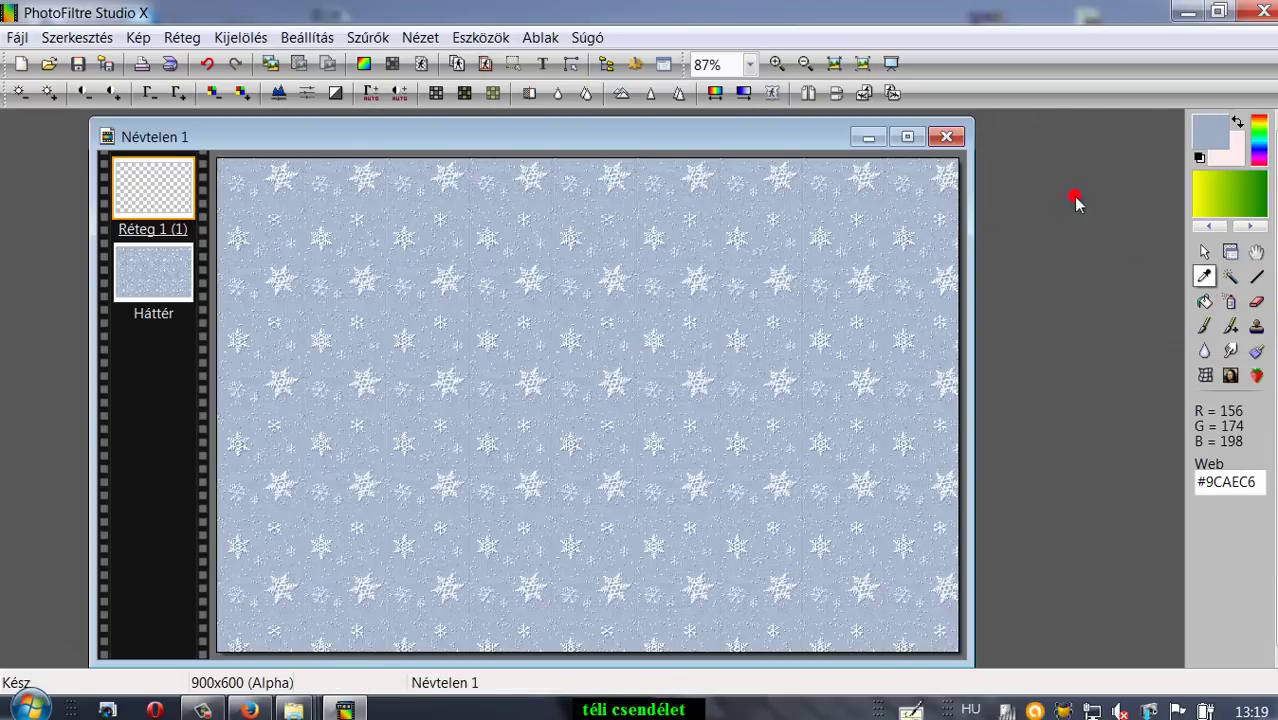
left_click(1215, 143)
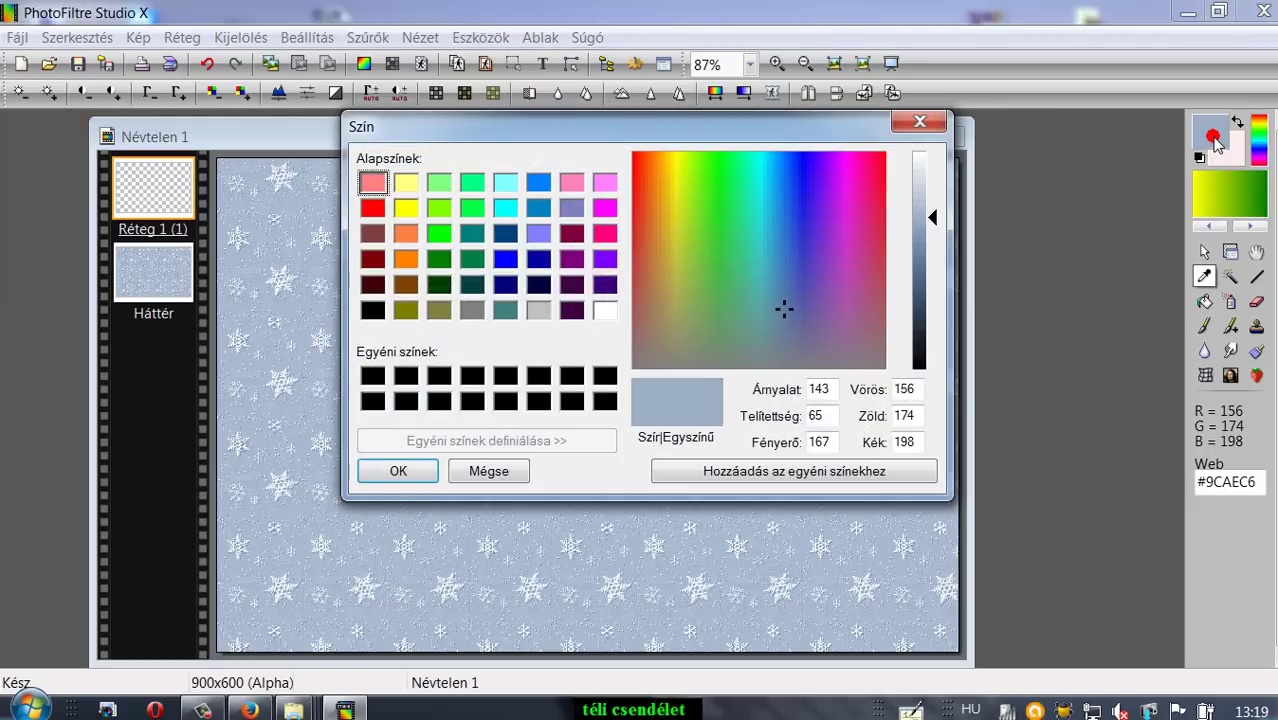
left_click(926, 293)
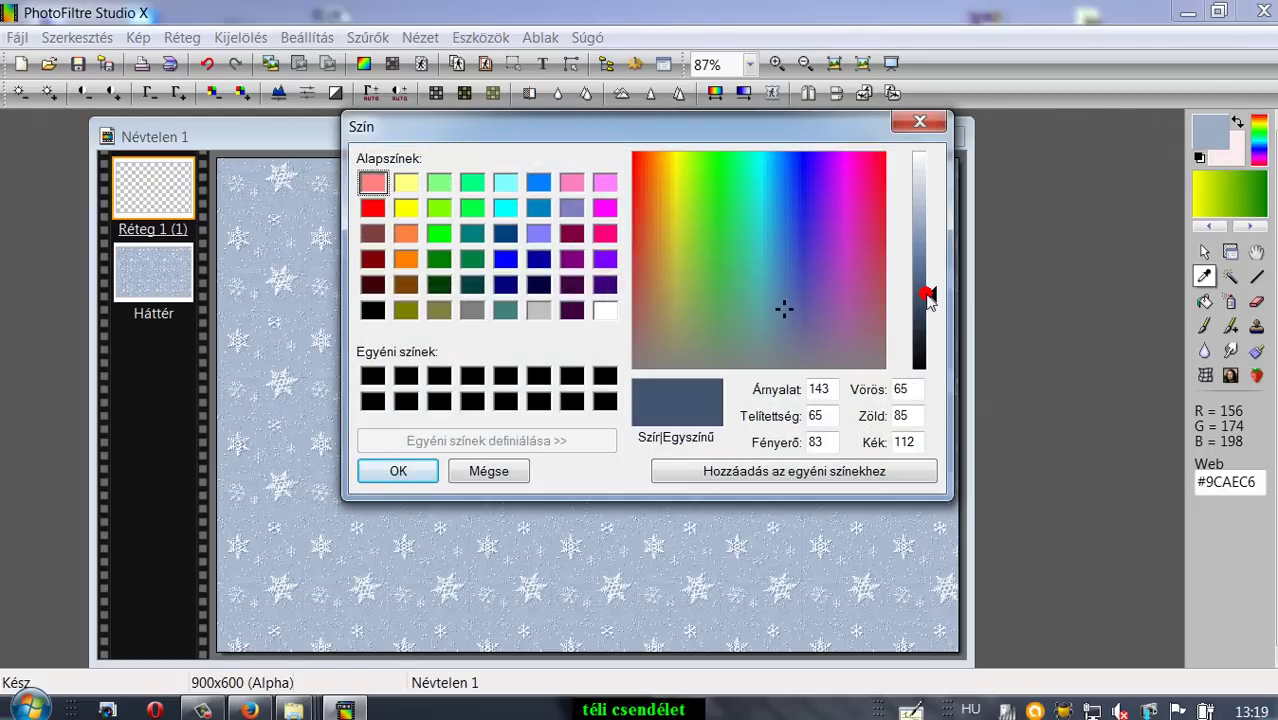
left_click(378, 472)
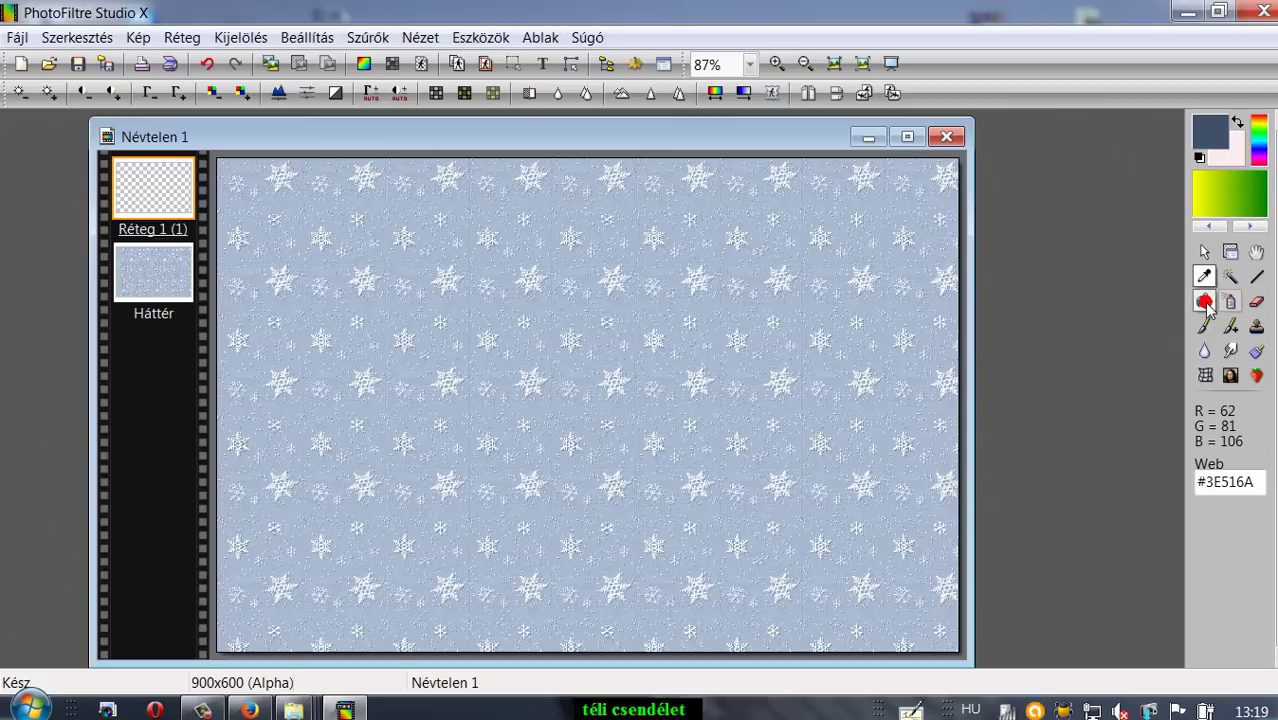
Fill the new layer with the solid dark blue foreground colour, with pattern filling turned off
left_click(1205, 302)
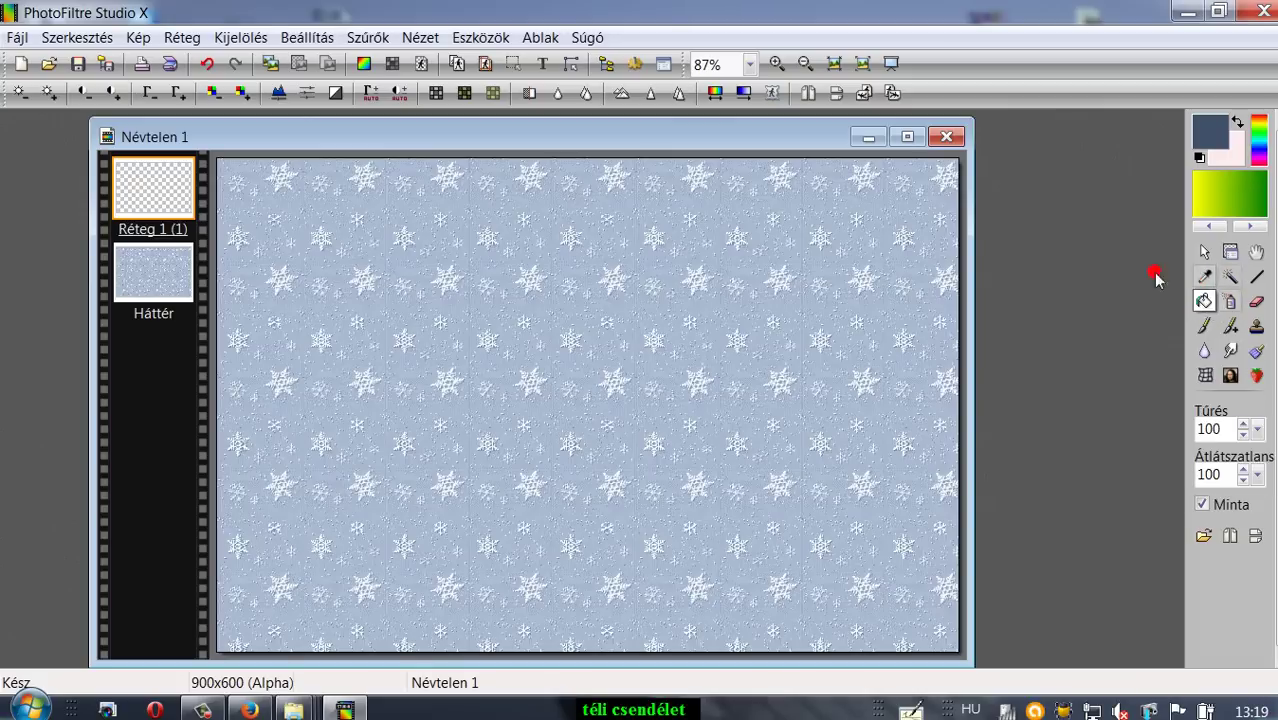
left_click(662, 225)
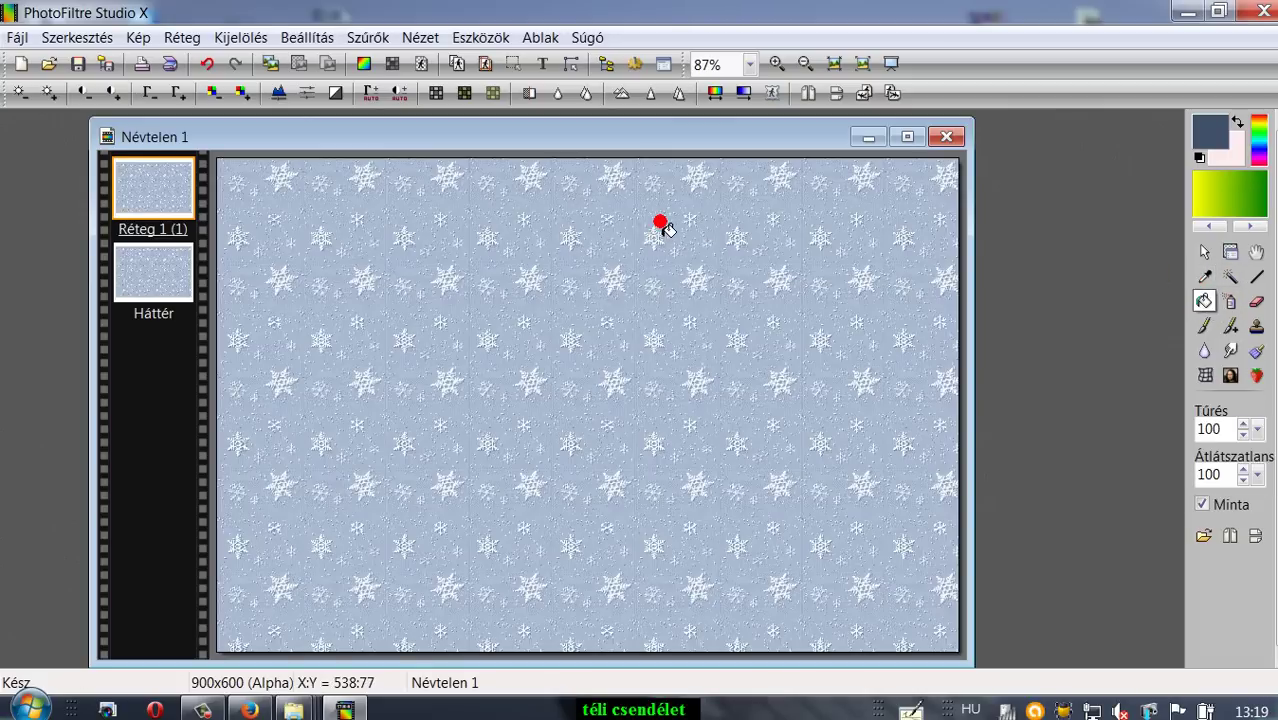
left_click(207, 63)
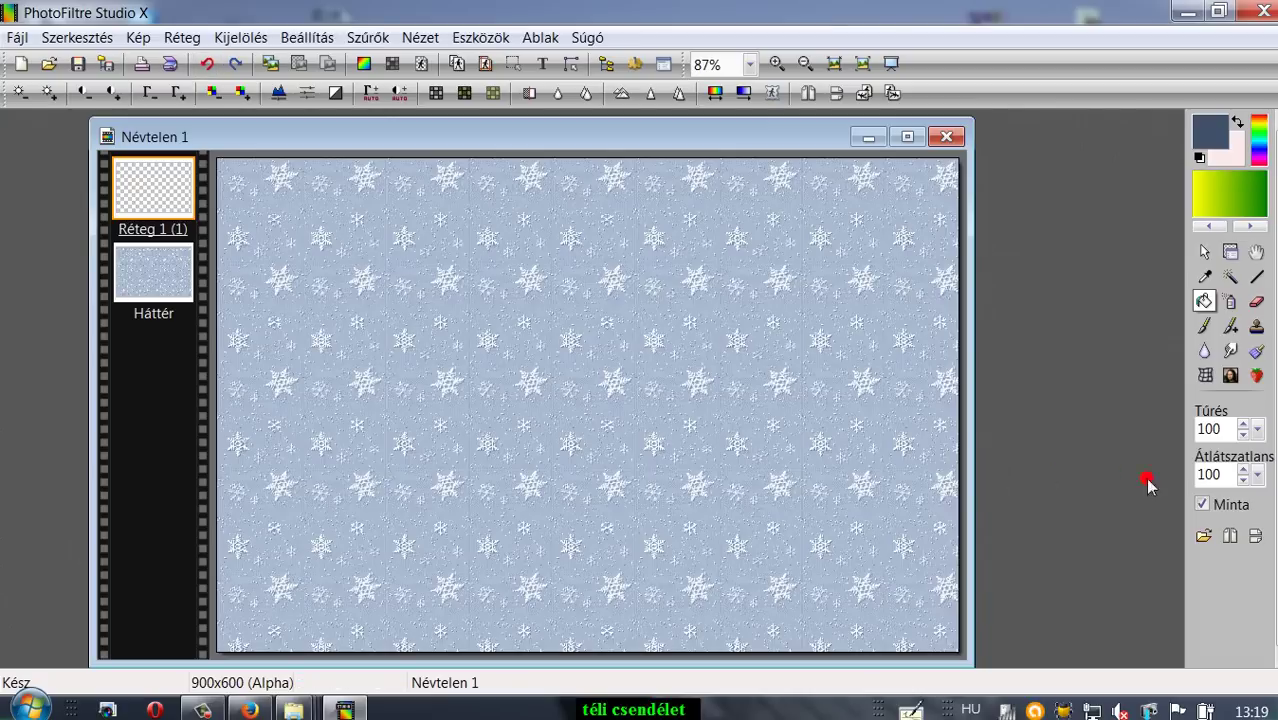
left_click(1207, 505)
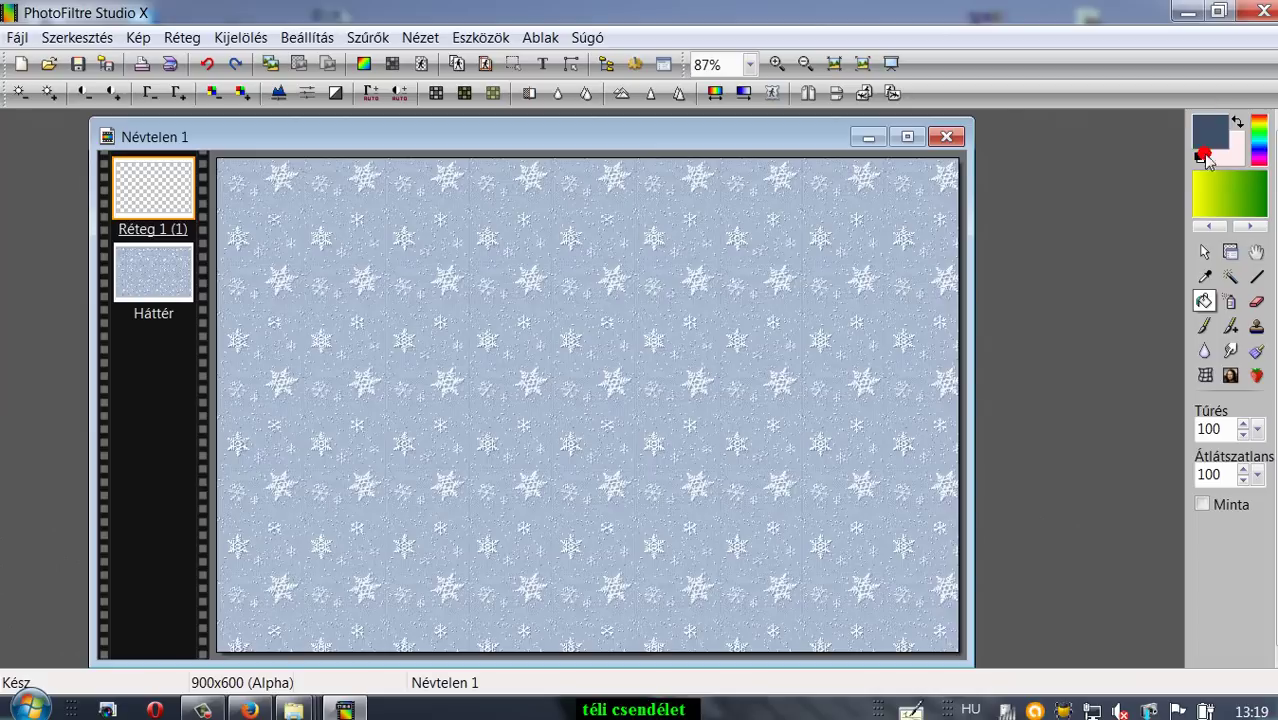
left_click(632, 371)
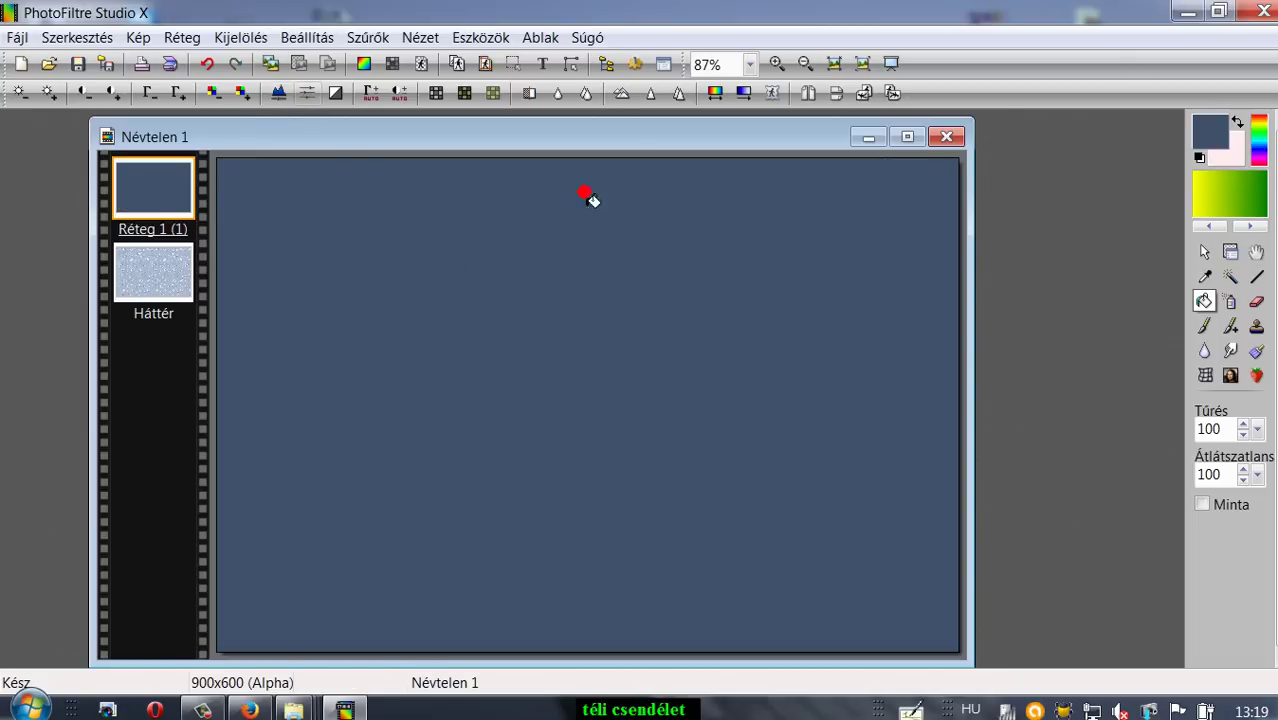
left_click(1204, 252)
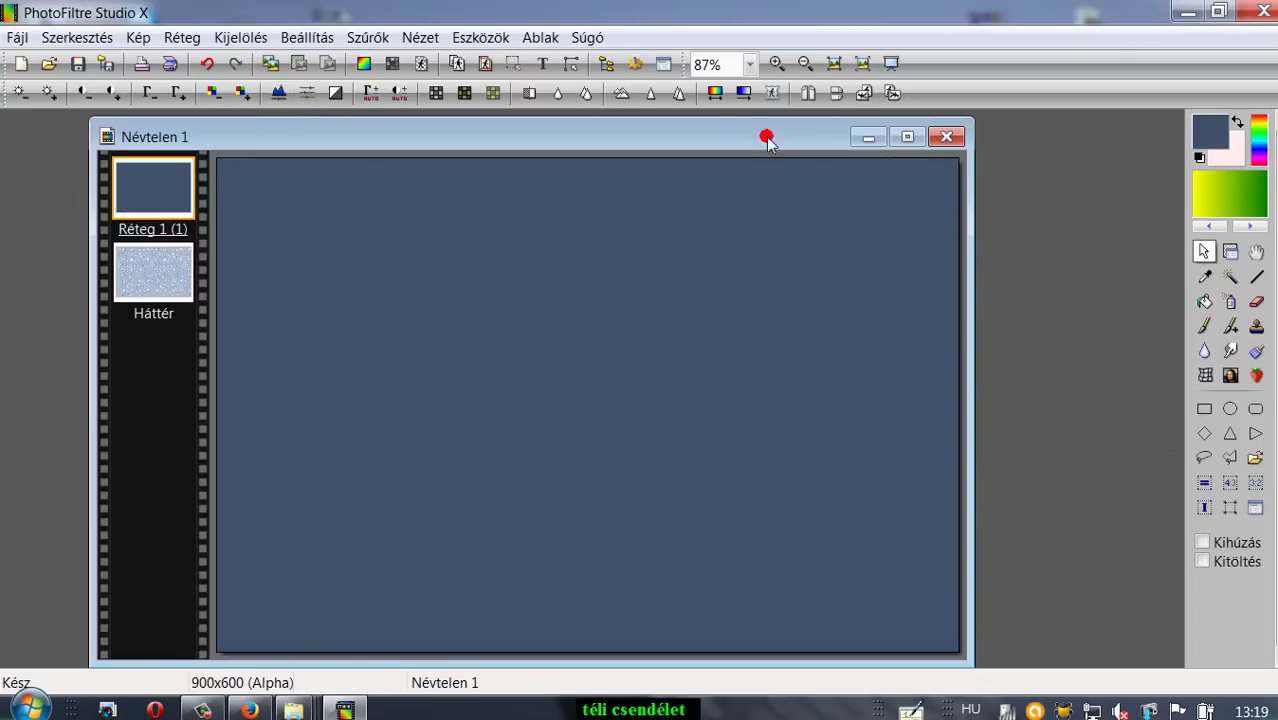
Apply the PhotoMask filter to the blue layer using the wave image 0_af6c0_98a2457d_L from the desktop as mask
left_click_drag(736, 136, 774, 127)
left_click(367, 37)
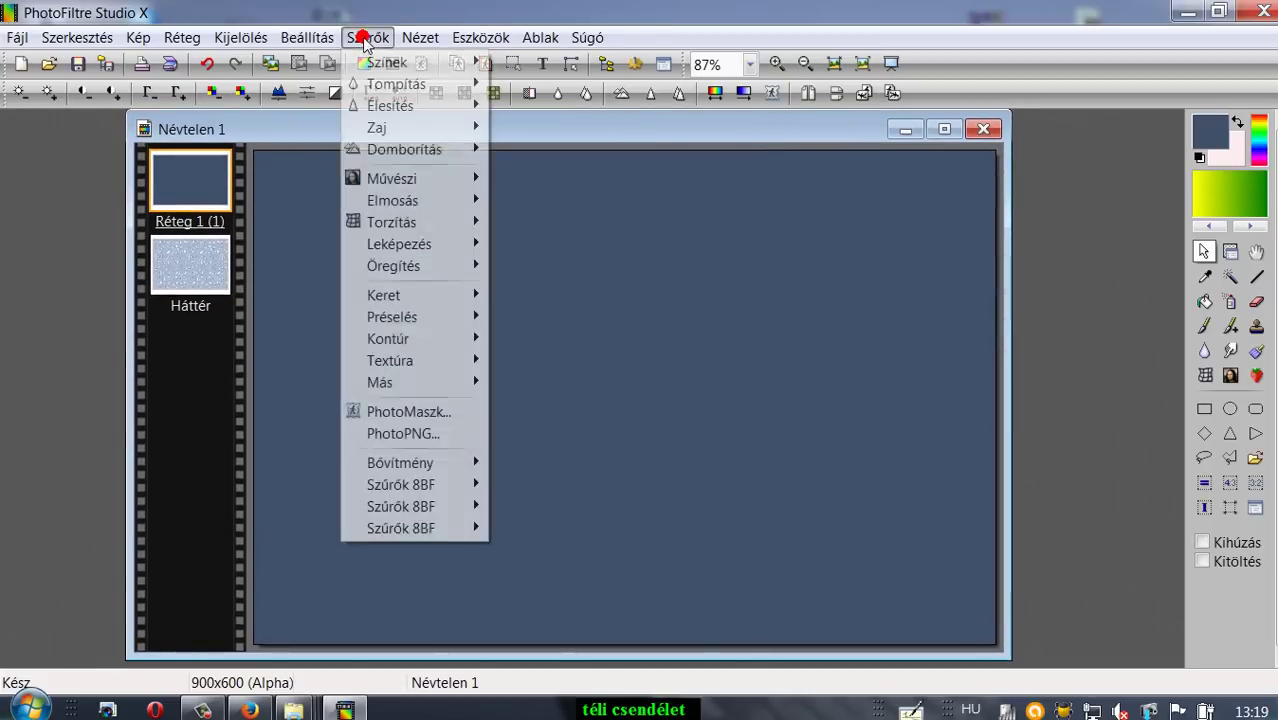
left_click(400, 411)
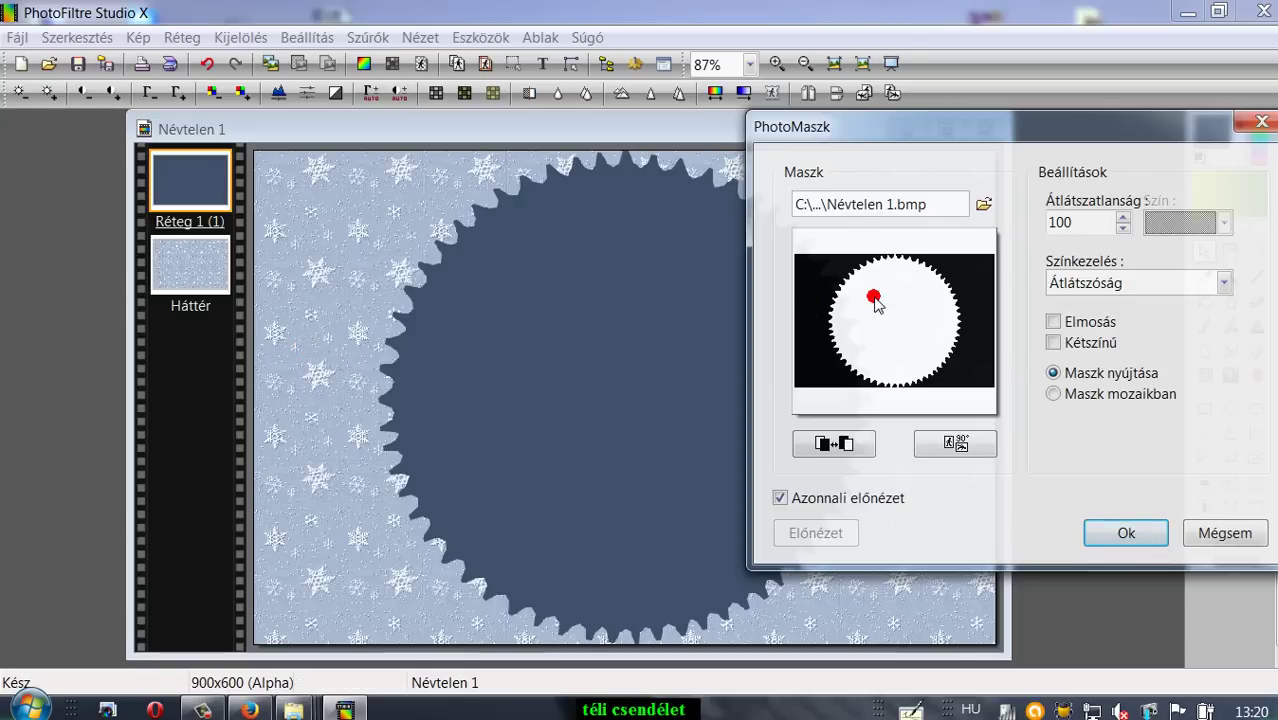
left_click(983, 205)
left_click(243, 268)
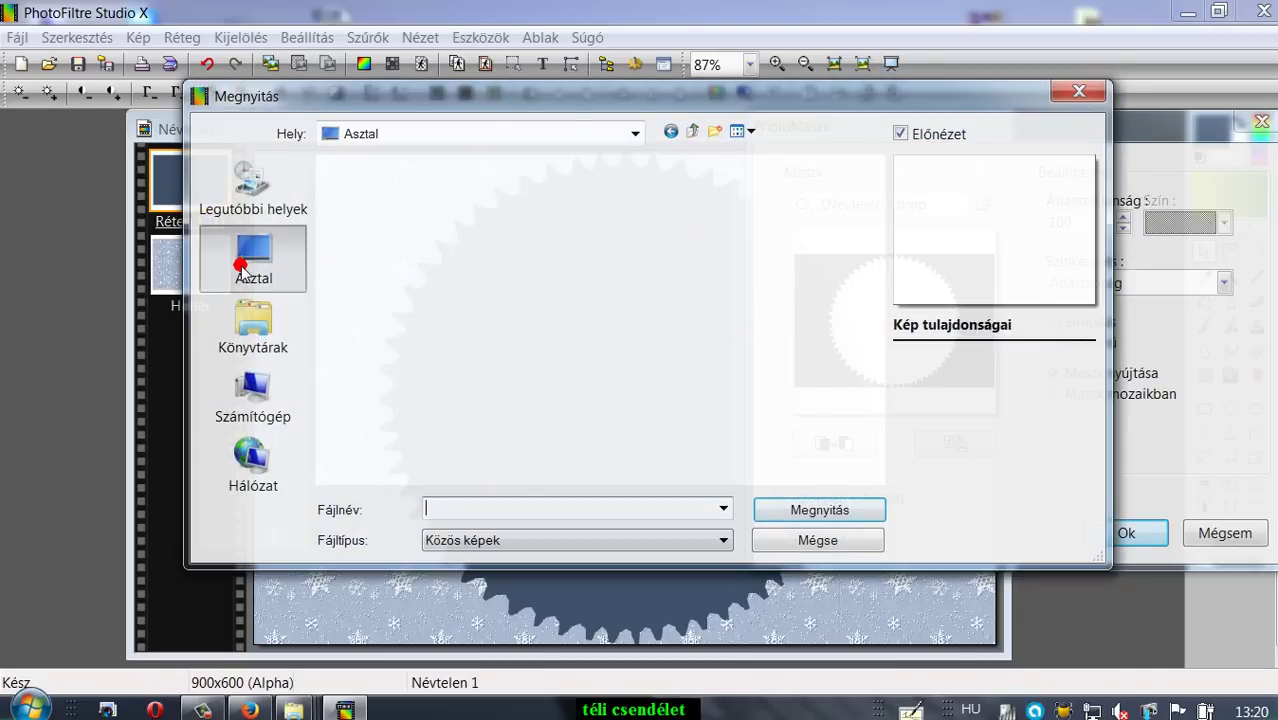
left_click(370, 248)
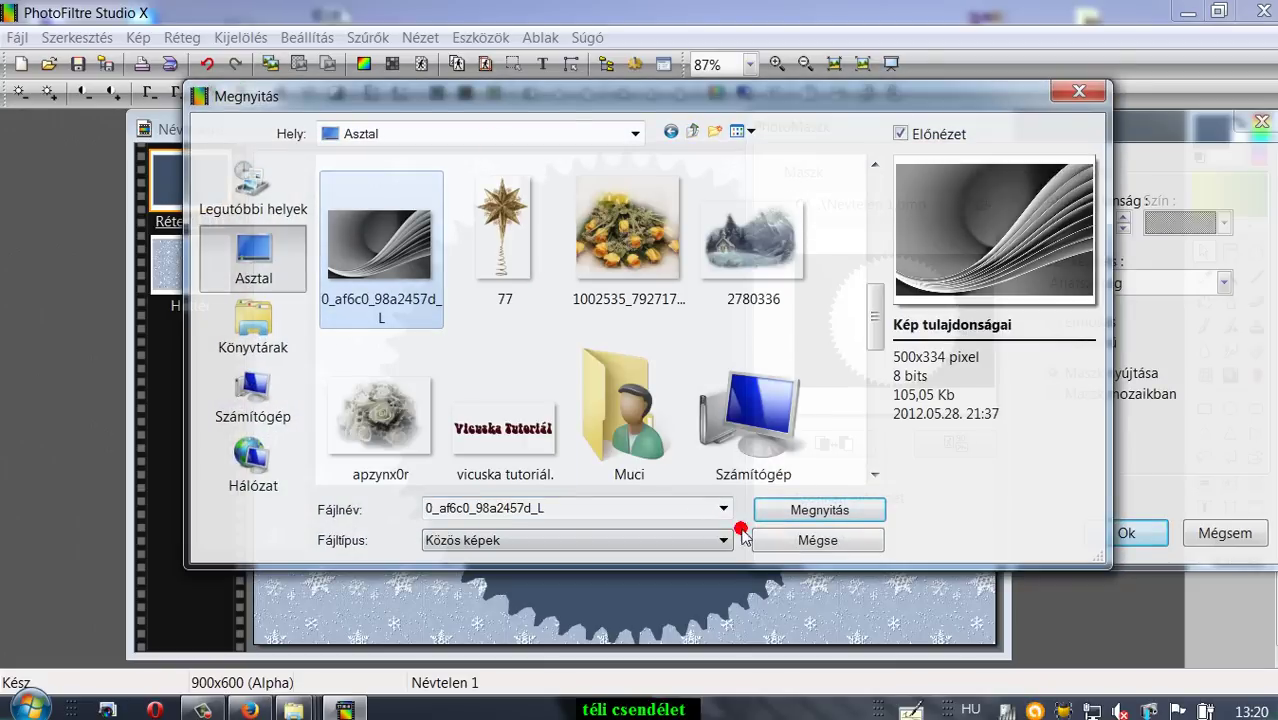
left_click(801, 512)
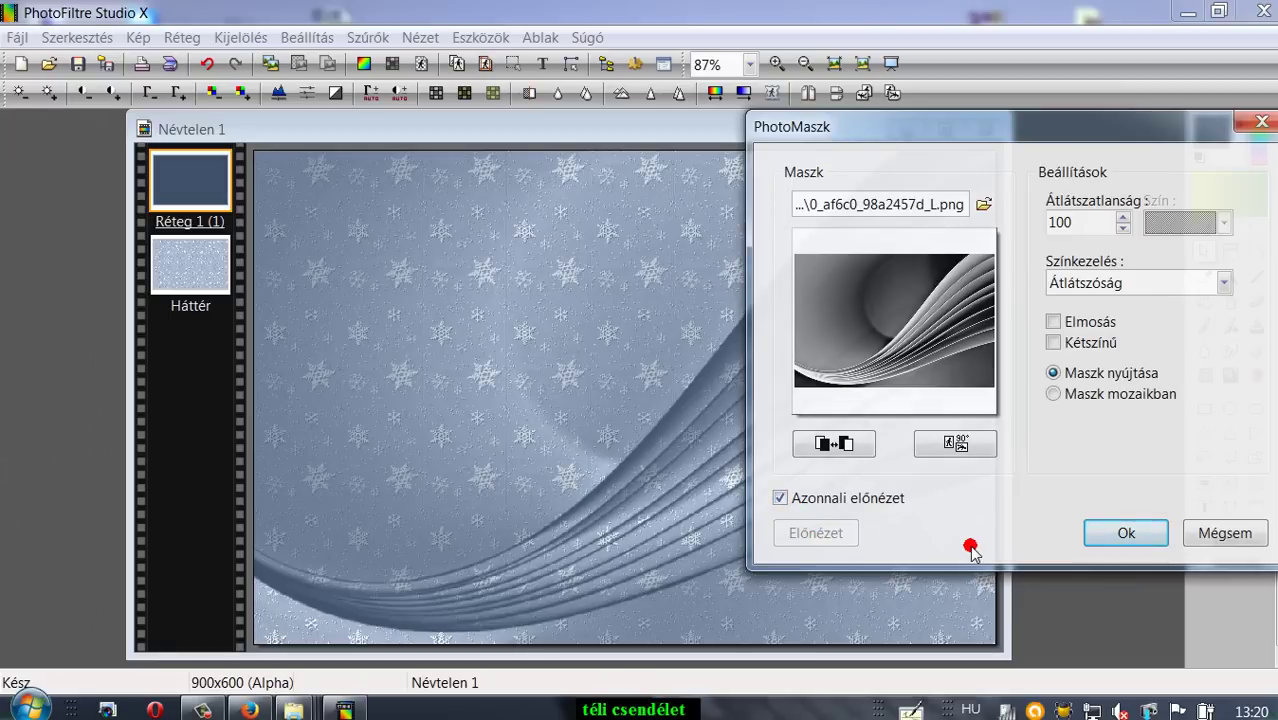
left_click(1122, 534)
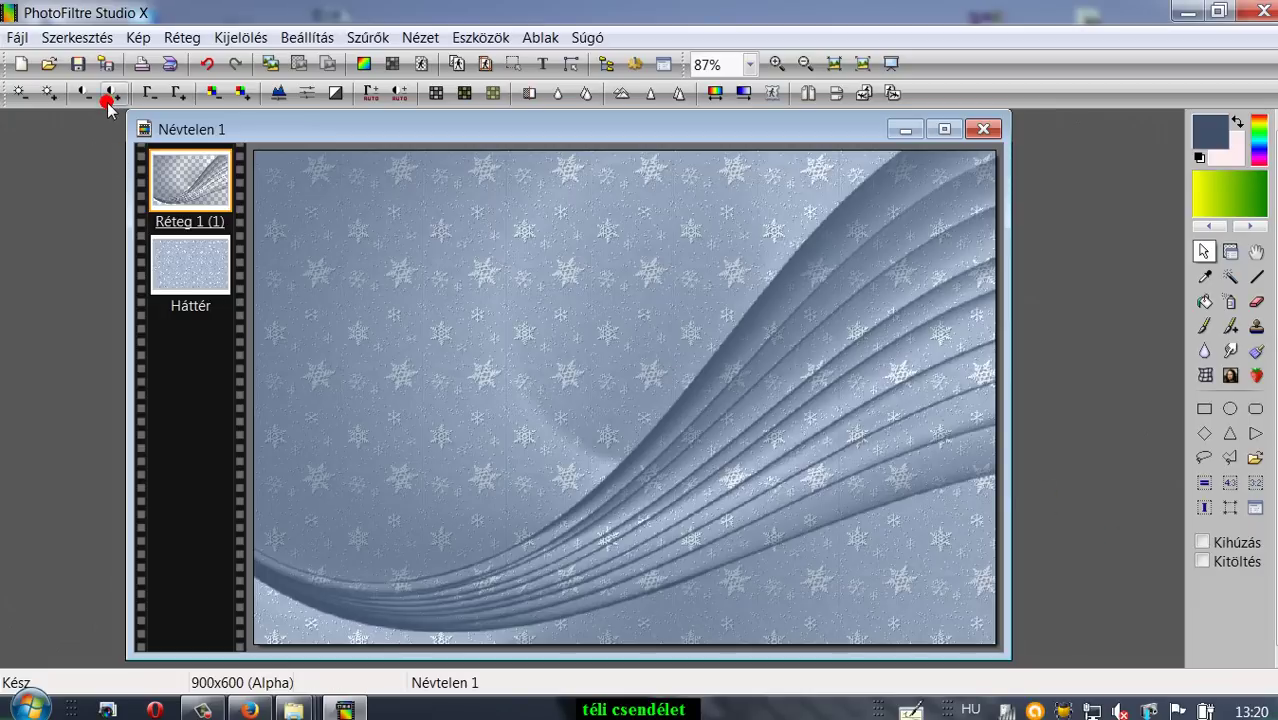
Merge the masked wave layer into the background and duplicate the merged background as a new layer
left_click(176, 37)
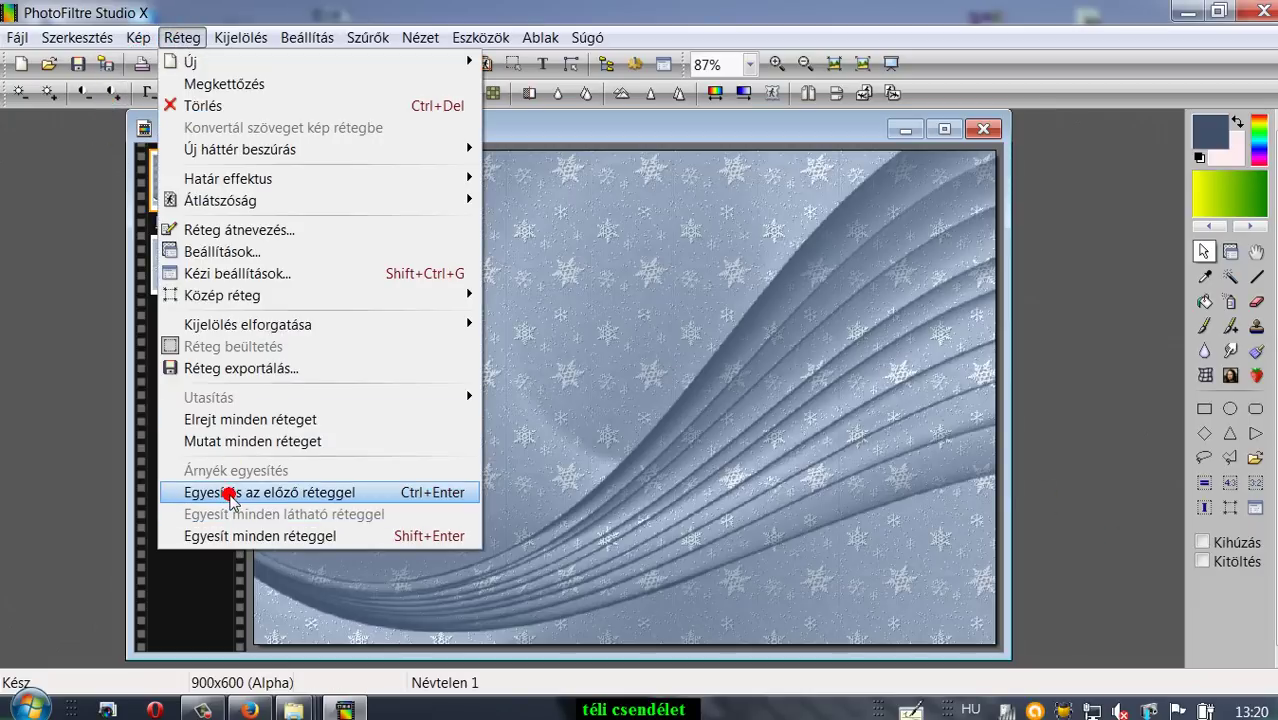
left_click(228, 492)
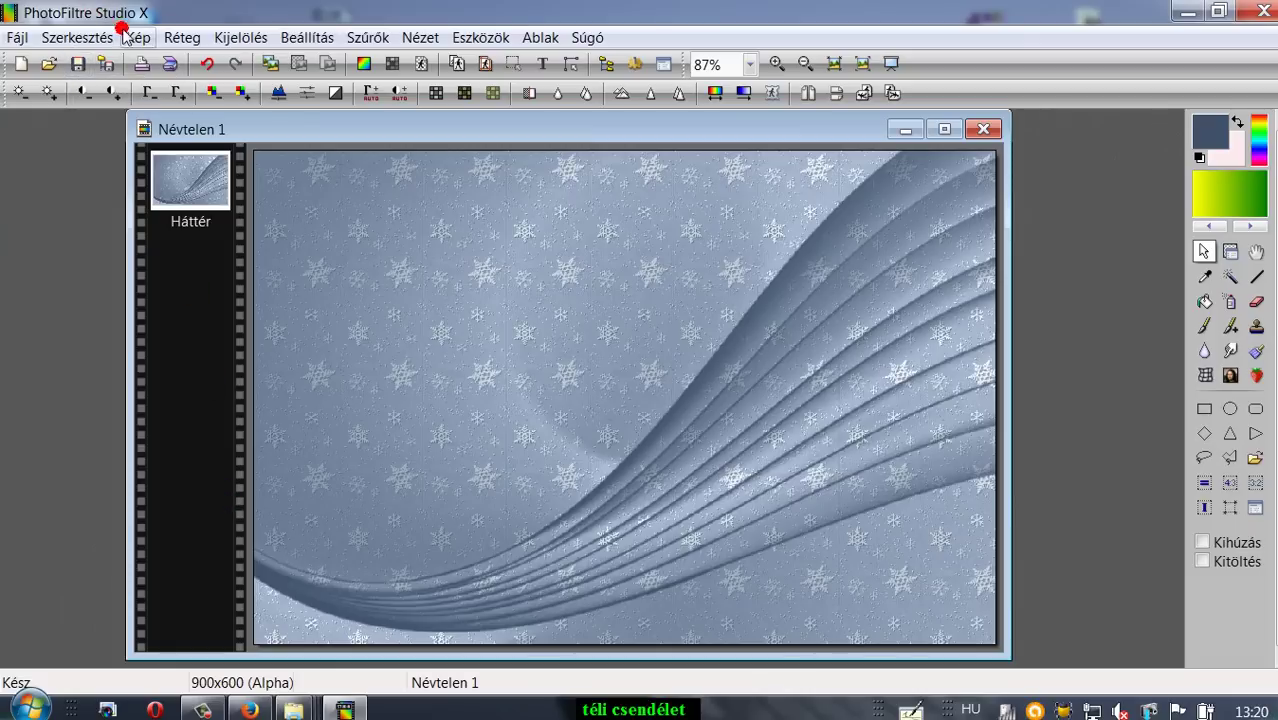
left_click(172, 40)
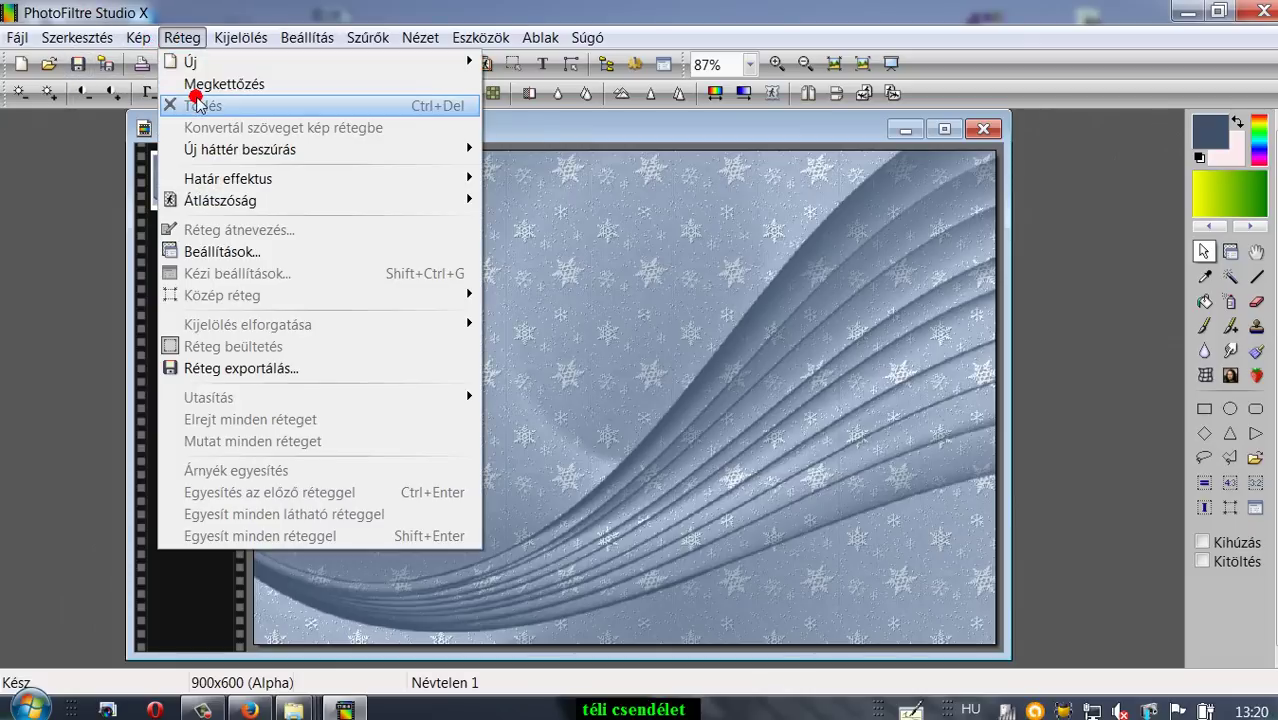
left_click(190, 84)
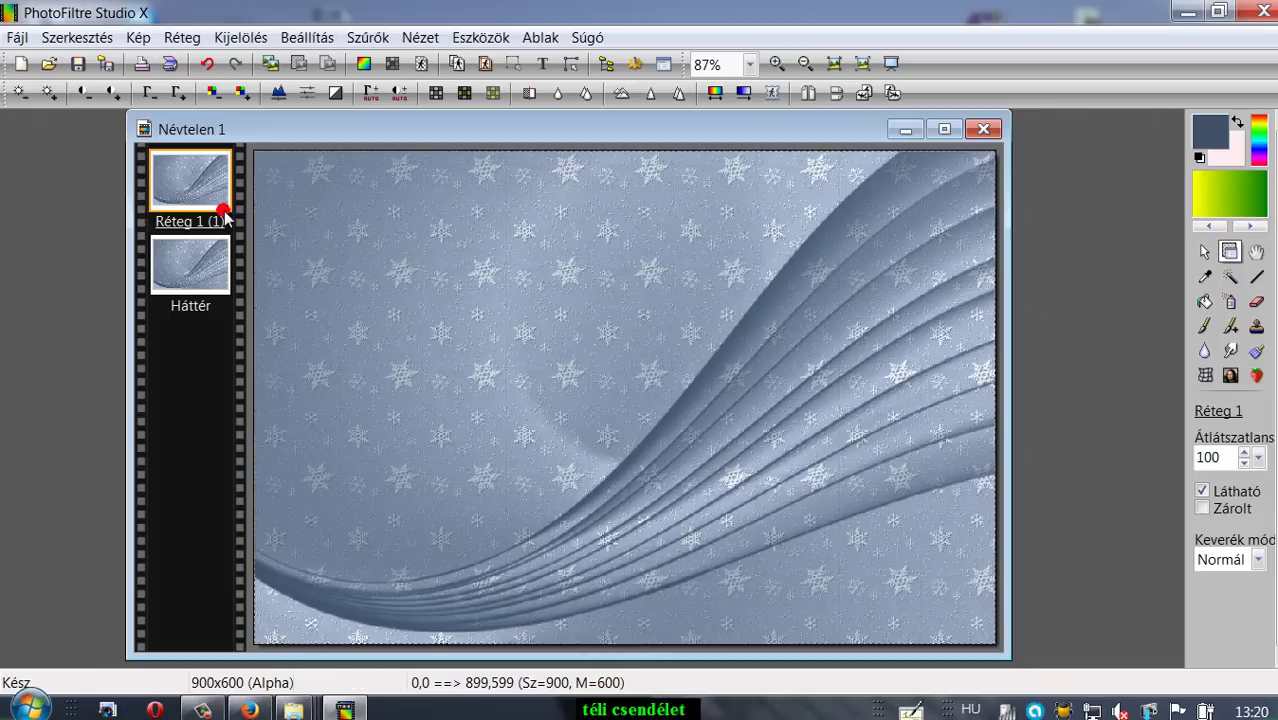
Scale the duplicated layer to 50% with the free transform and move it to the lower-right part of the canvas
right_click(495, 273)
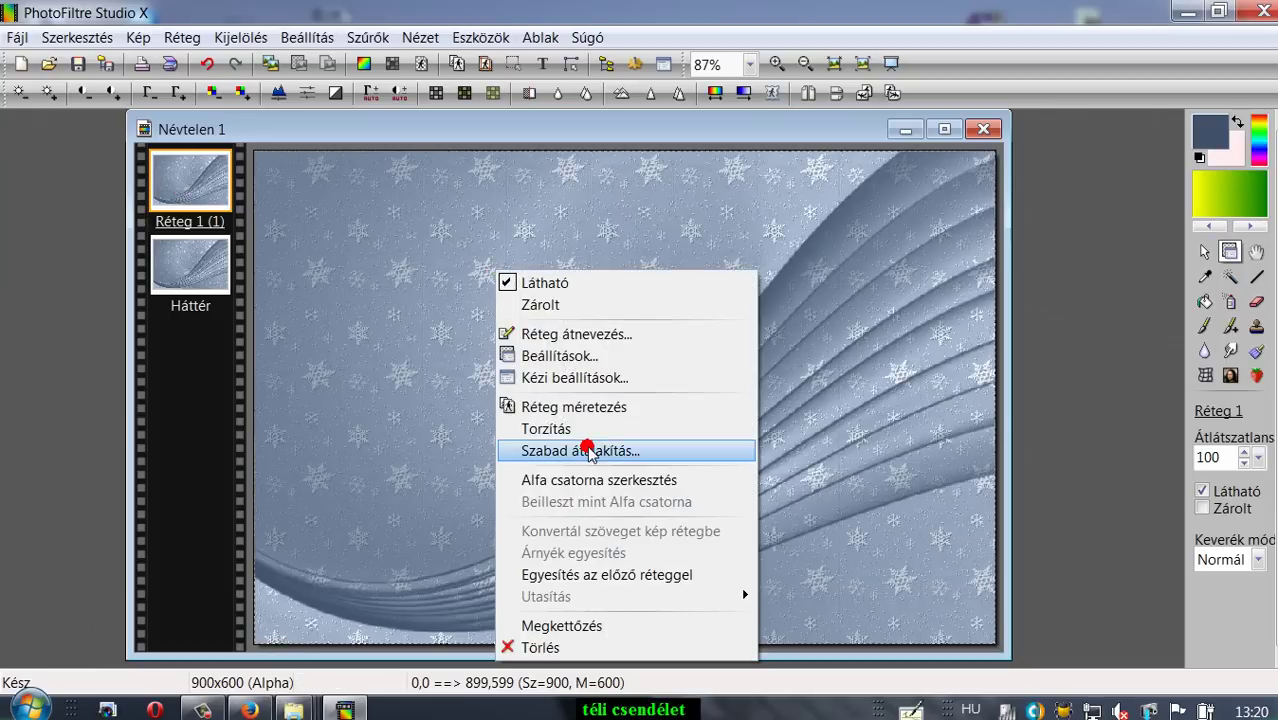
left_click(584, 449)
left_click_drag(874, 240, 814, 241)
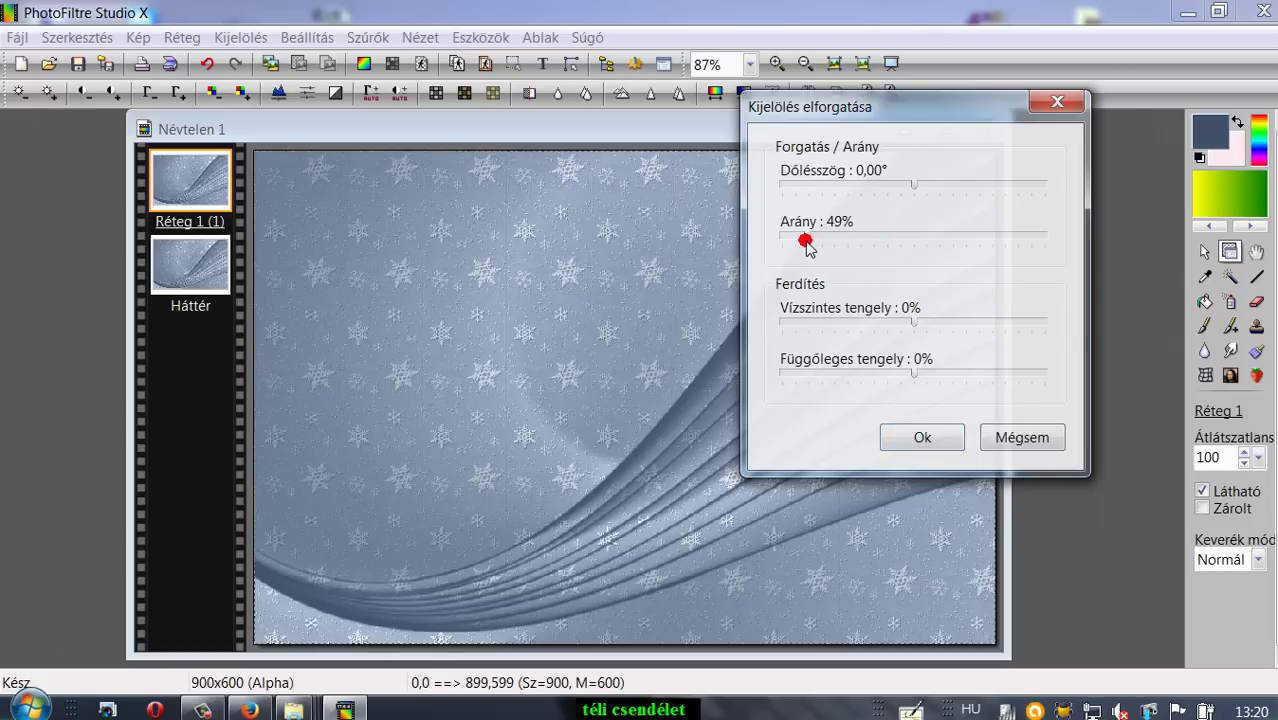
left_click_drag(810, 247, 807, 247)
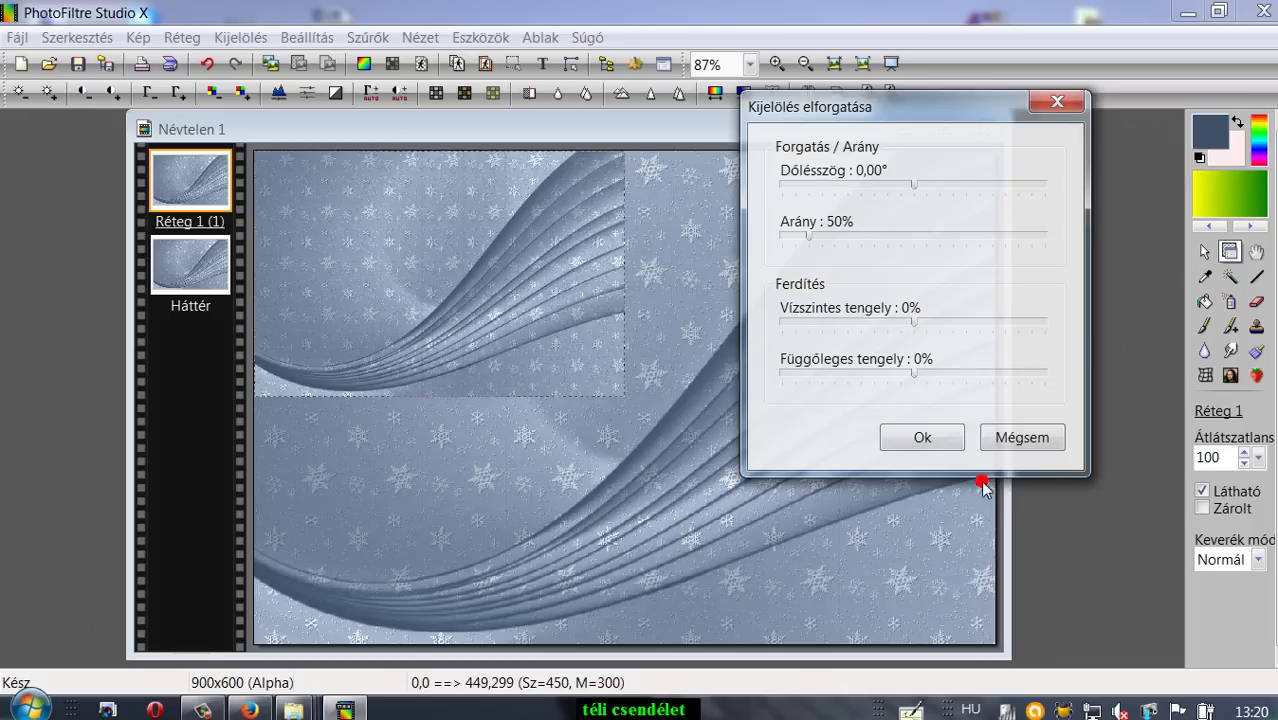
left_click(921, 437)
left_click_drag(456, 303, 812, 550)
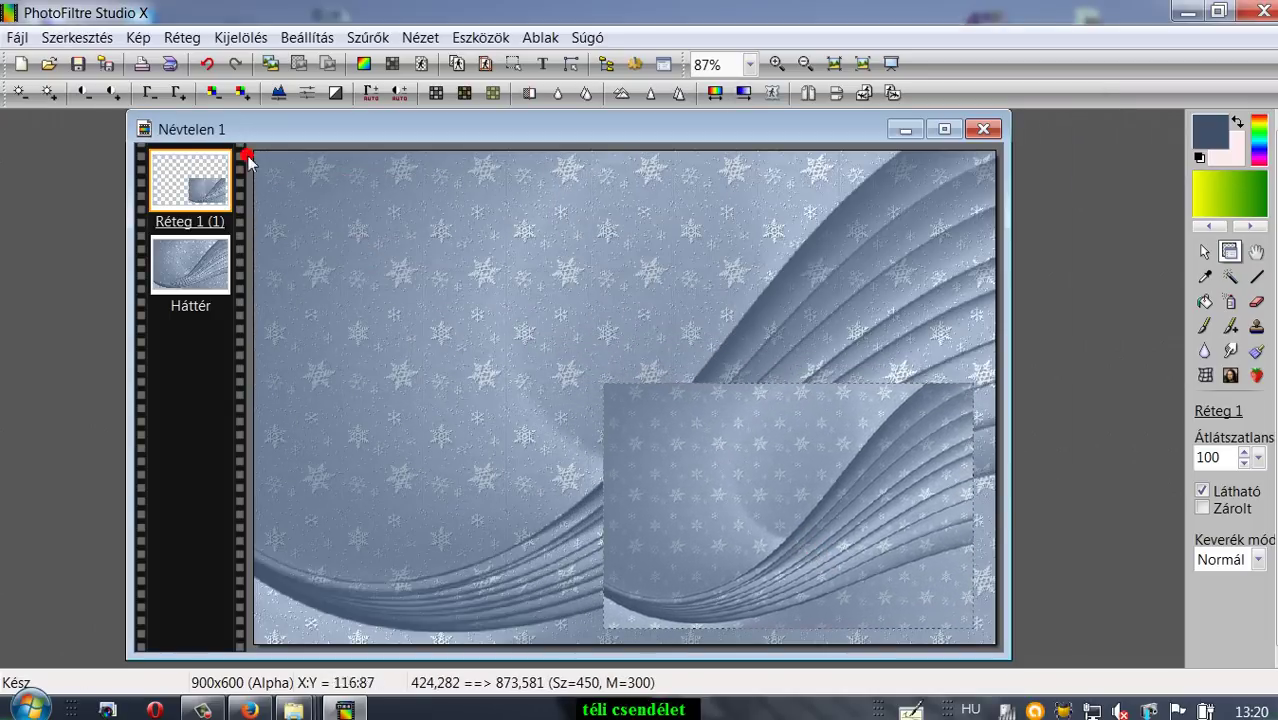
Duplicate the half-size layer, shift the copy upwards and flip it vertically
left_click(182, 37)
left_click(190, 80)
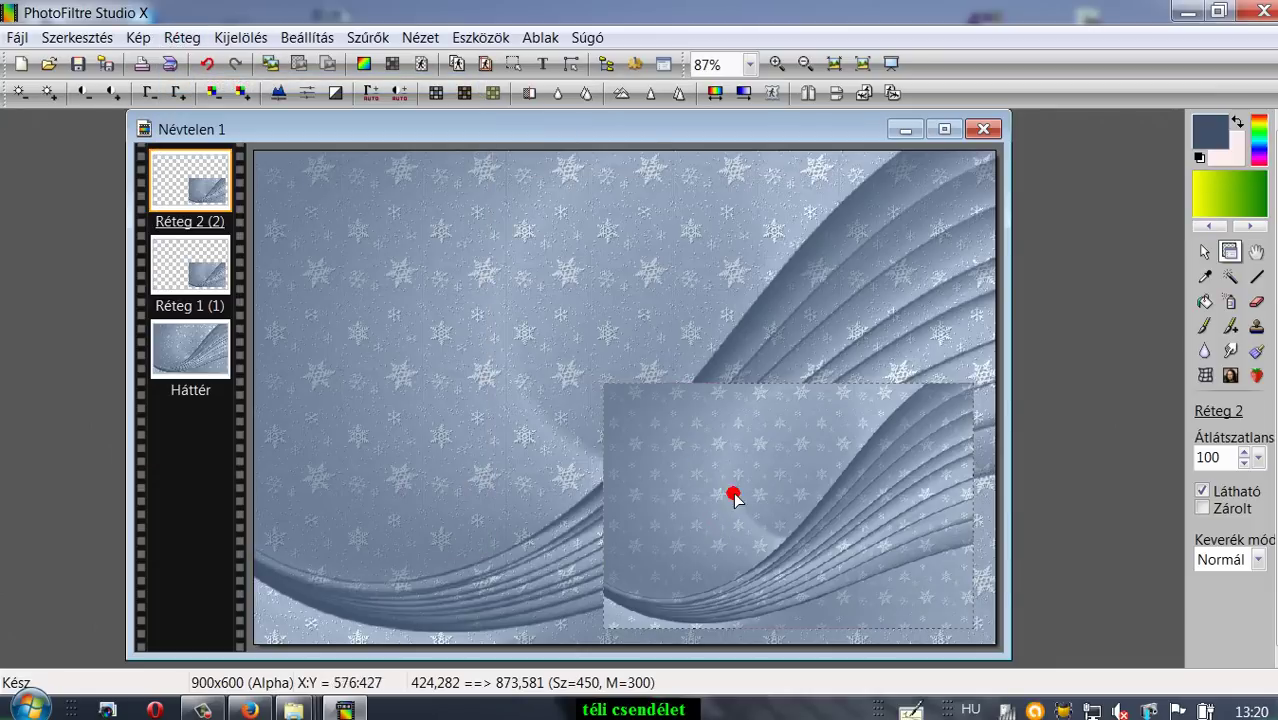
left_click_drag(733, 494, 717, 405)
left_click(831, 94)
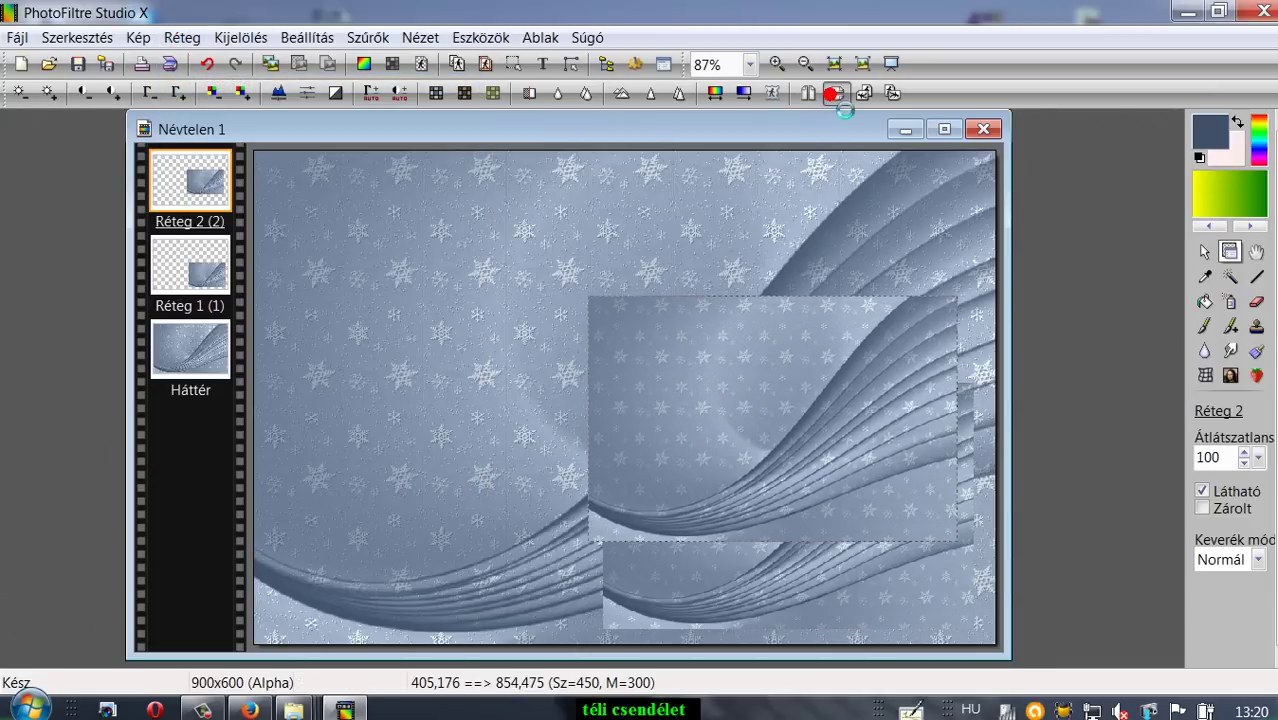
Align the flipped copy in the canvas's upper-right quarter and the original small layer in the lower-right quarter, with their edges meeting
left_click_drag(802, 374, 793, 228)
left_click_drag(793, 494, 818, 518)
left_click_drag(786, 366, 835, 364)
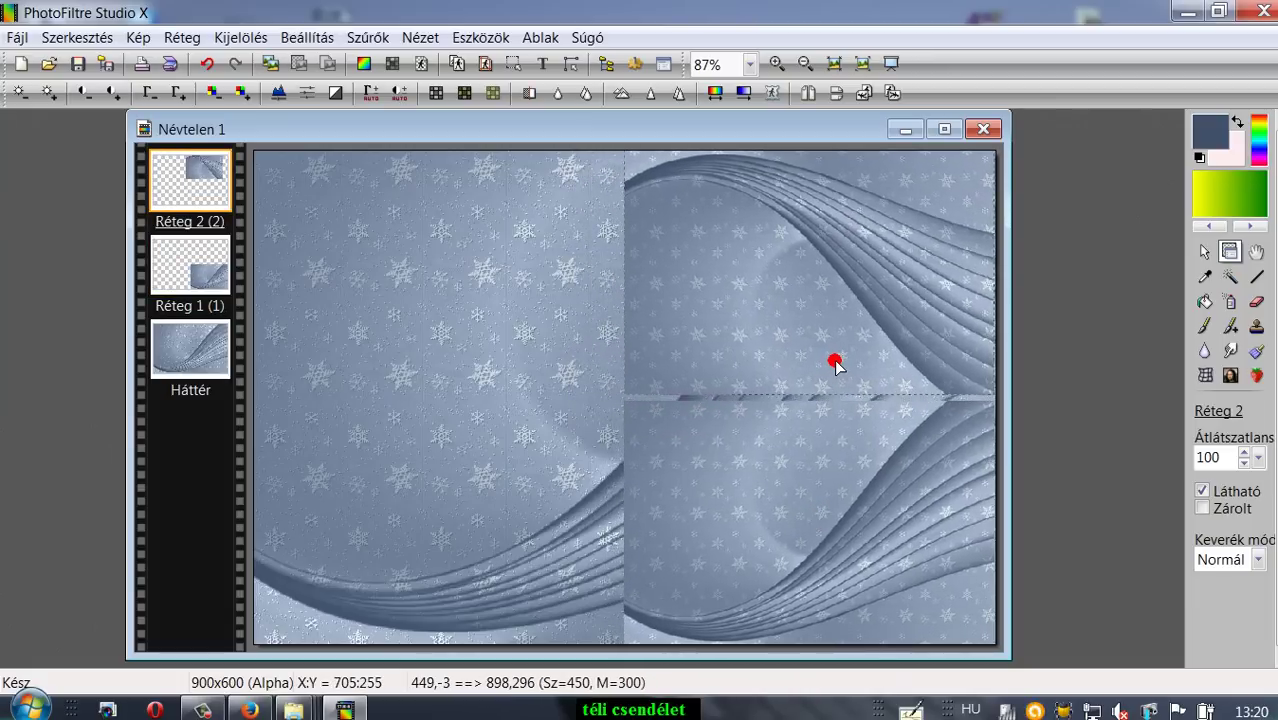
left_click_drag(795, 502, 796, 498)
left_click(705, 285)
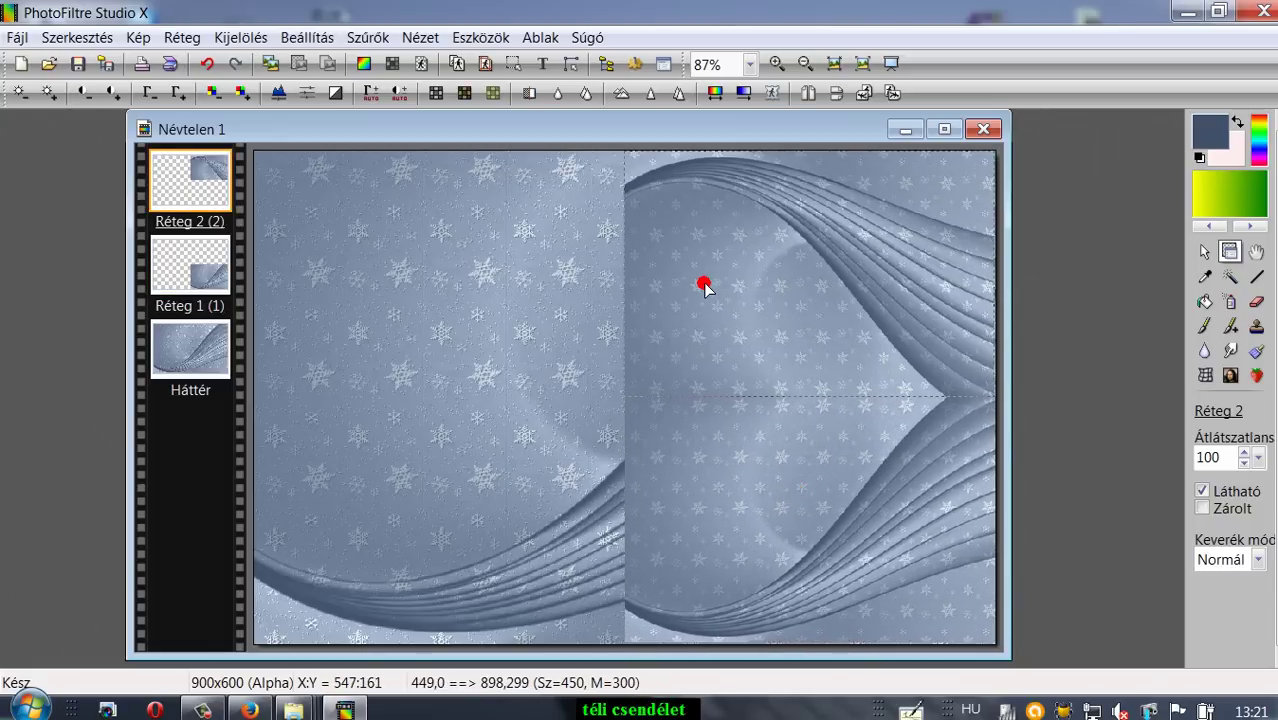
left_click(442, 300)
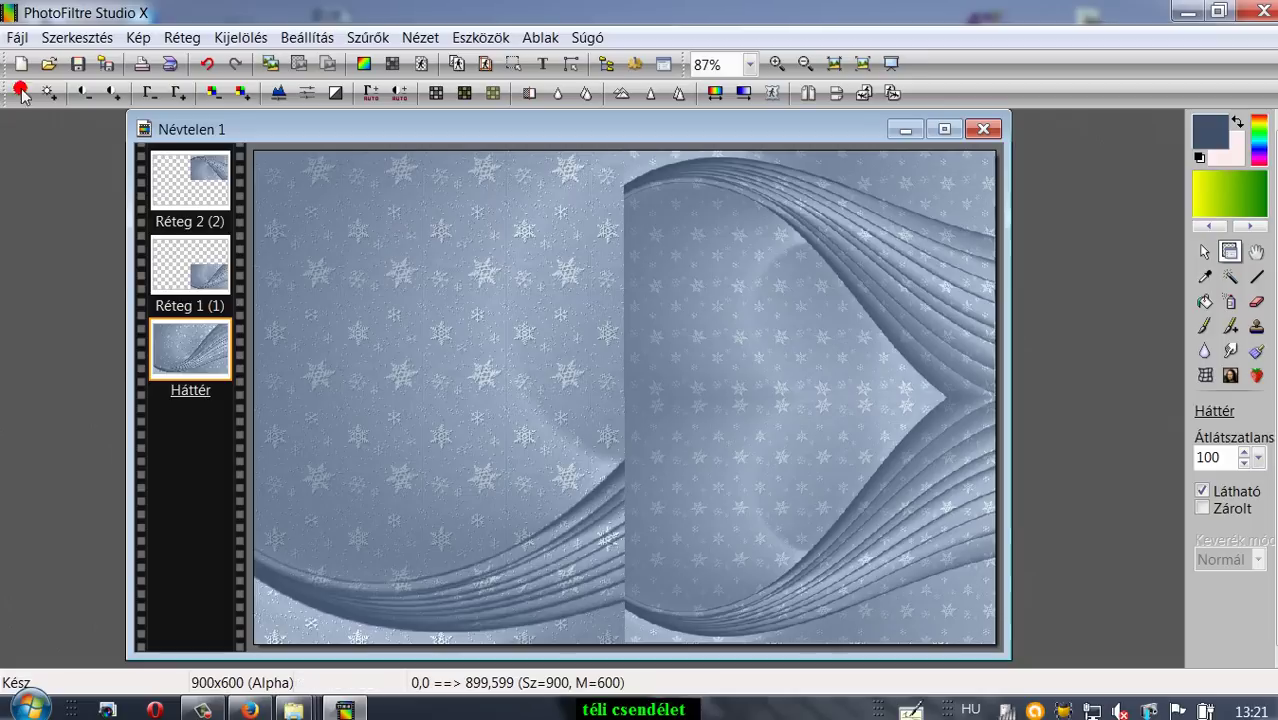
Merge the flipped upper-quarter layer with the small layer below it
left_click(202, 166)
right_click(195, 172)
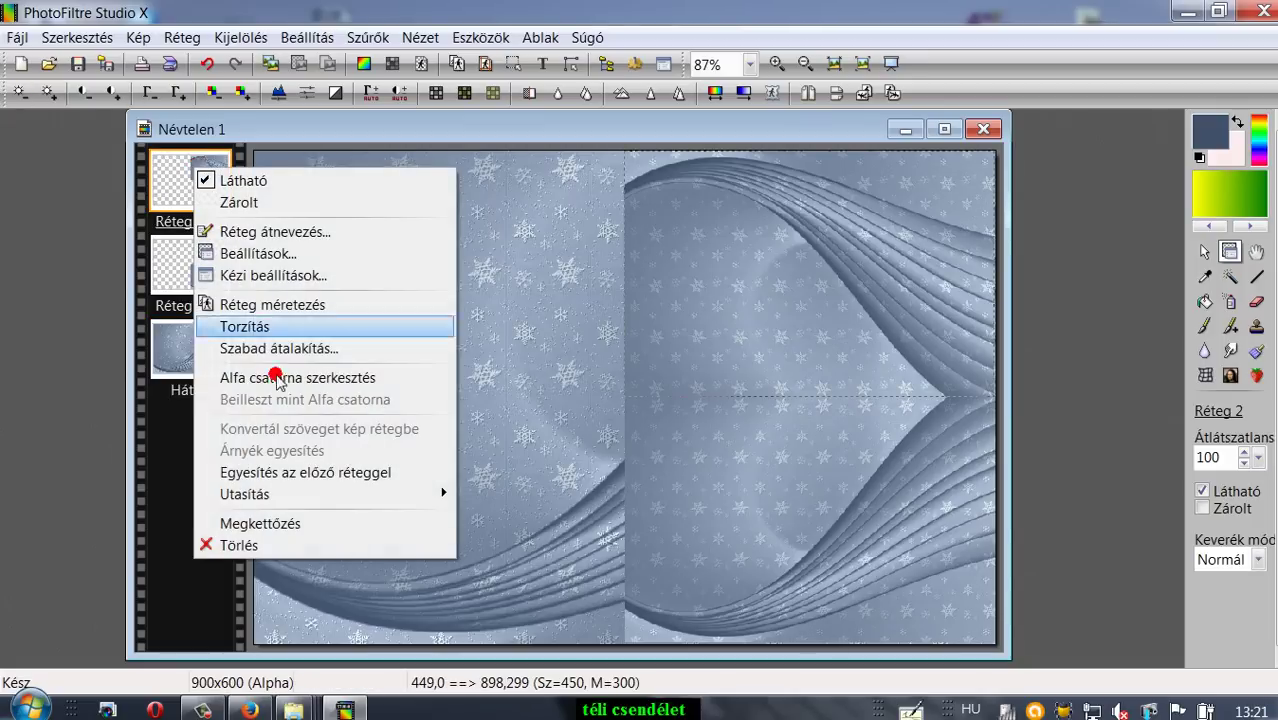
left_click(290, 474)
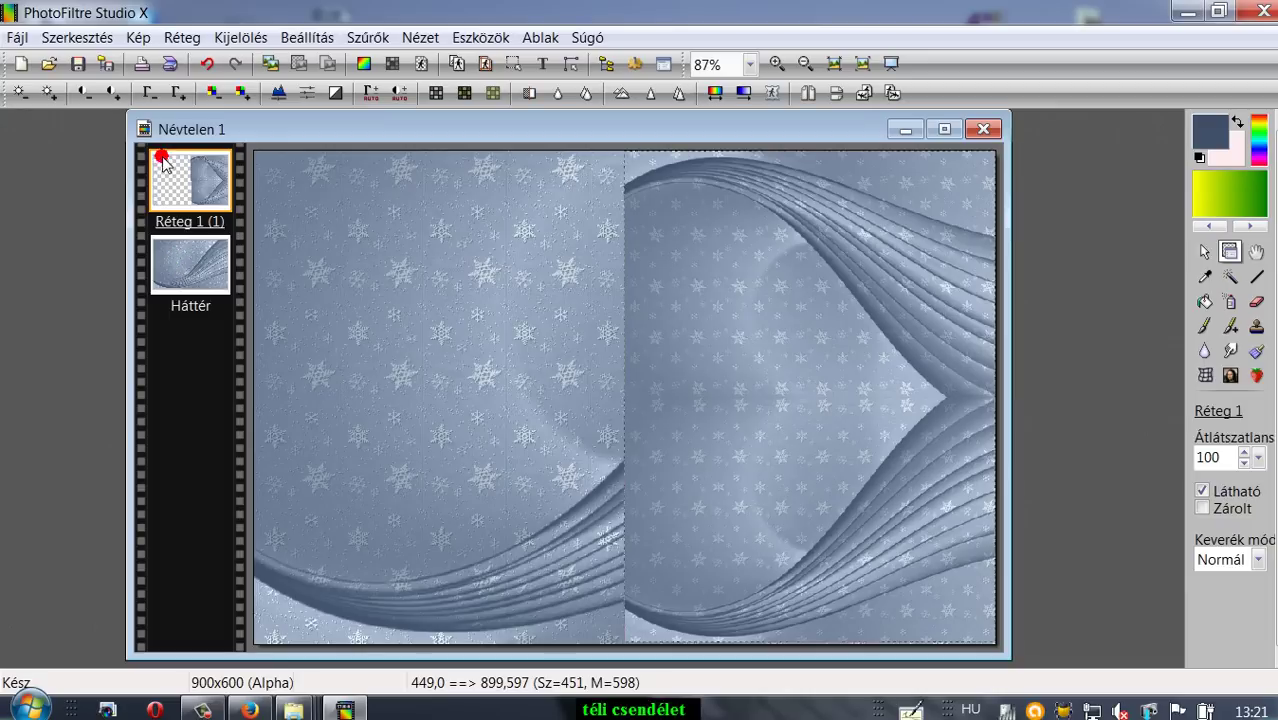
Duplicate the merged right-half layer, flip the copy horizontally and move it onto the left half of the canvas
left_click(181, 37)
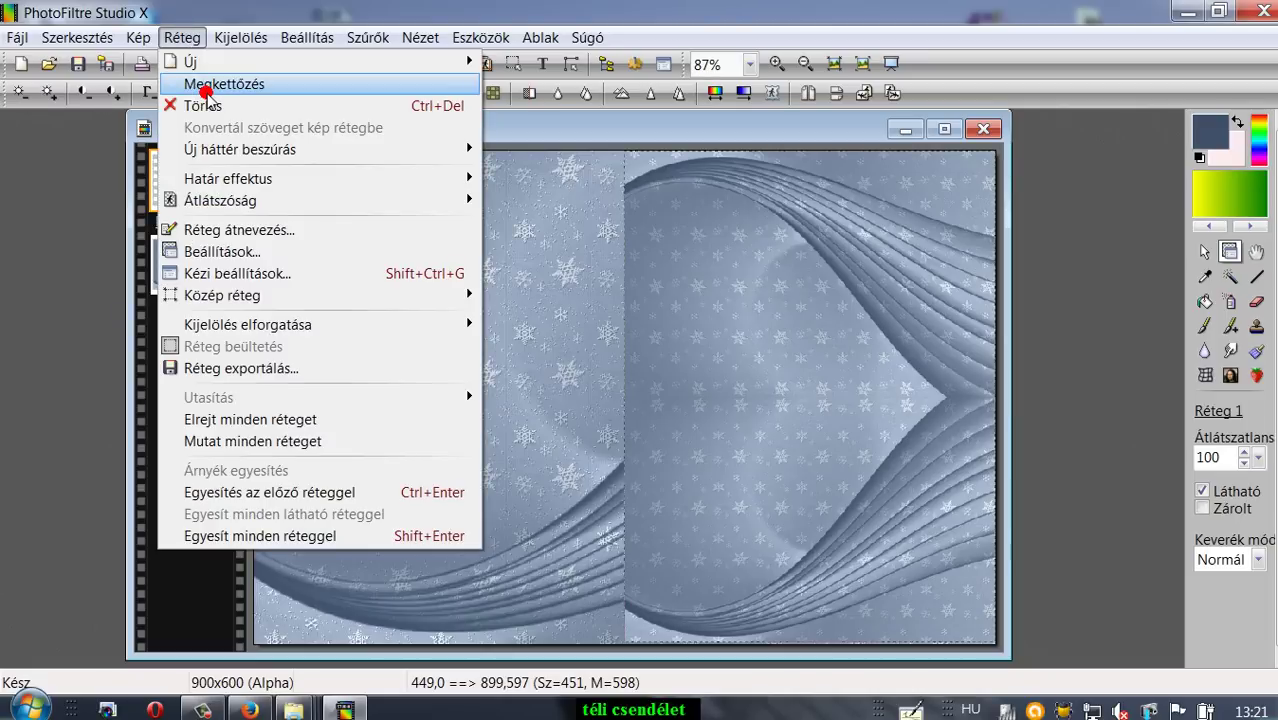
left_click(205, 86)
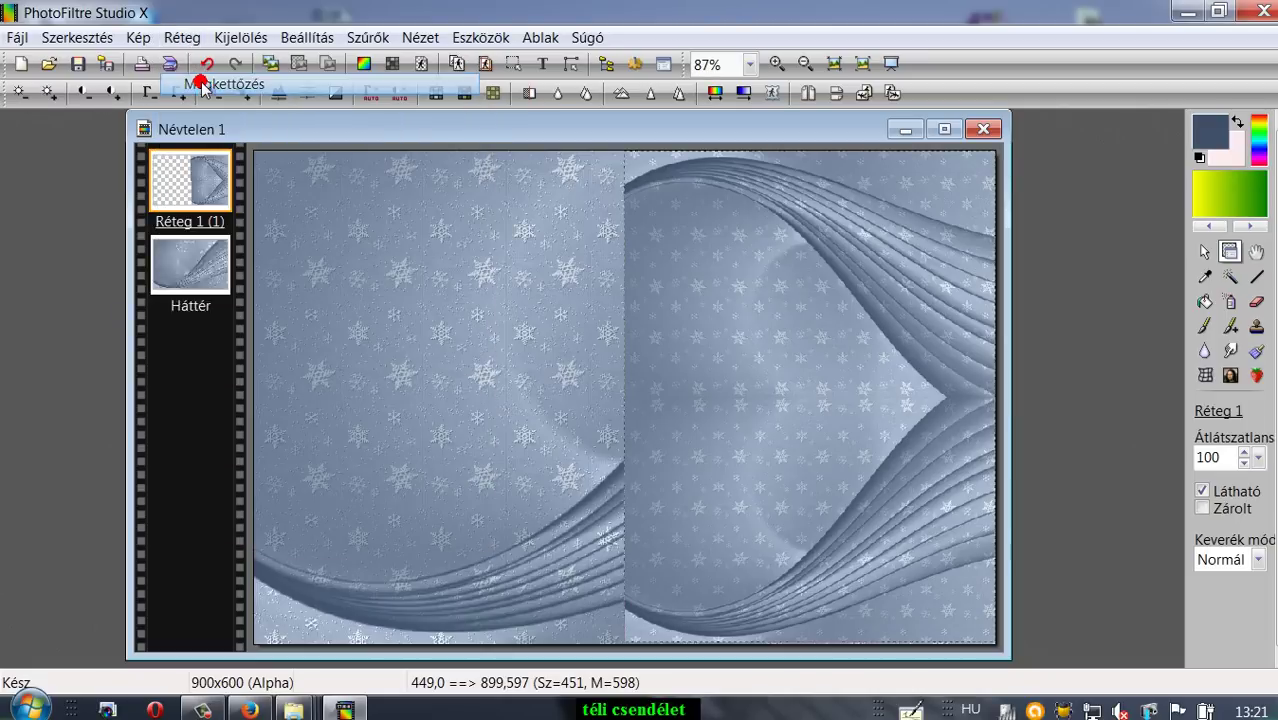
left_click(813, 97)
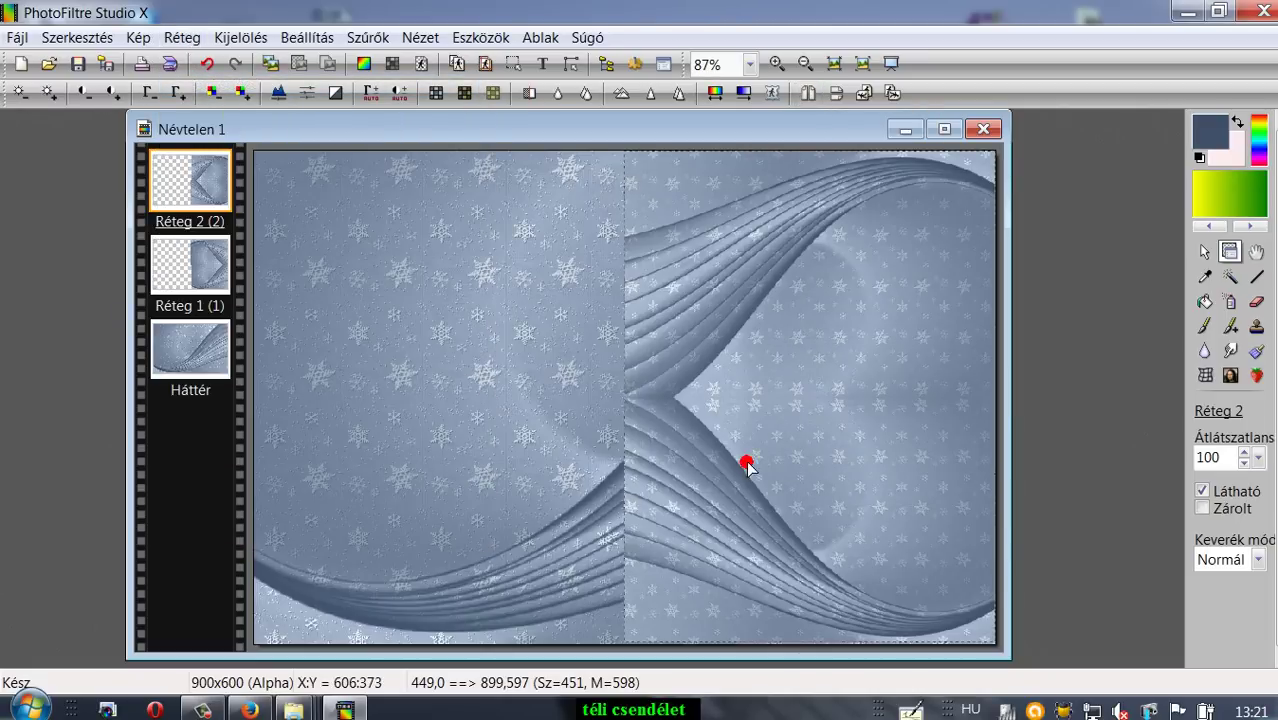
left_click_drag(745, 462, 318, 508)
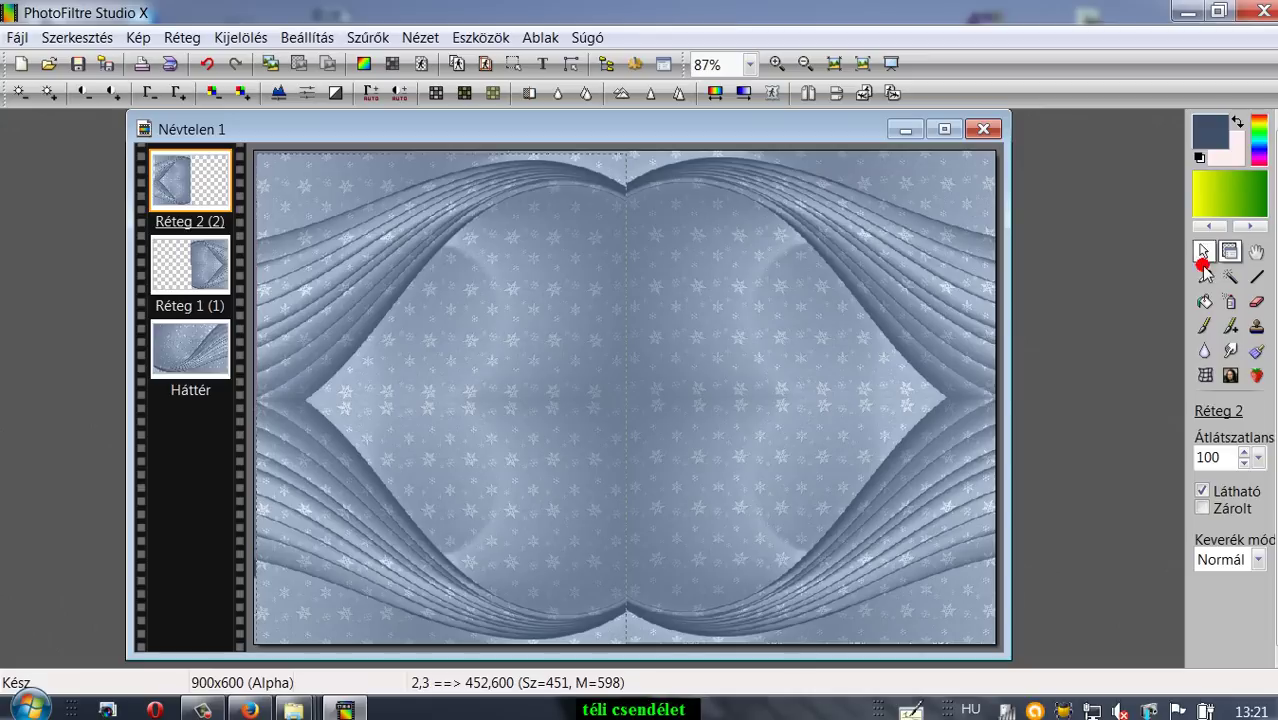
Nudge the mirrored left-half layer slightly up and left so the wave curves line up at the centre seam
left_click(1202, 255)
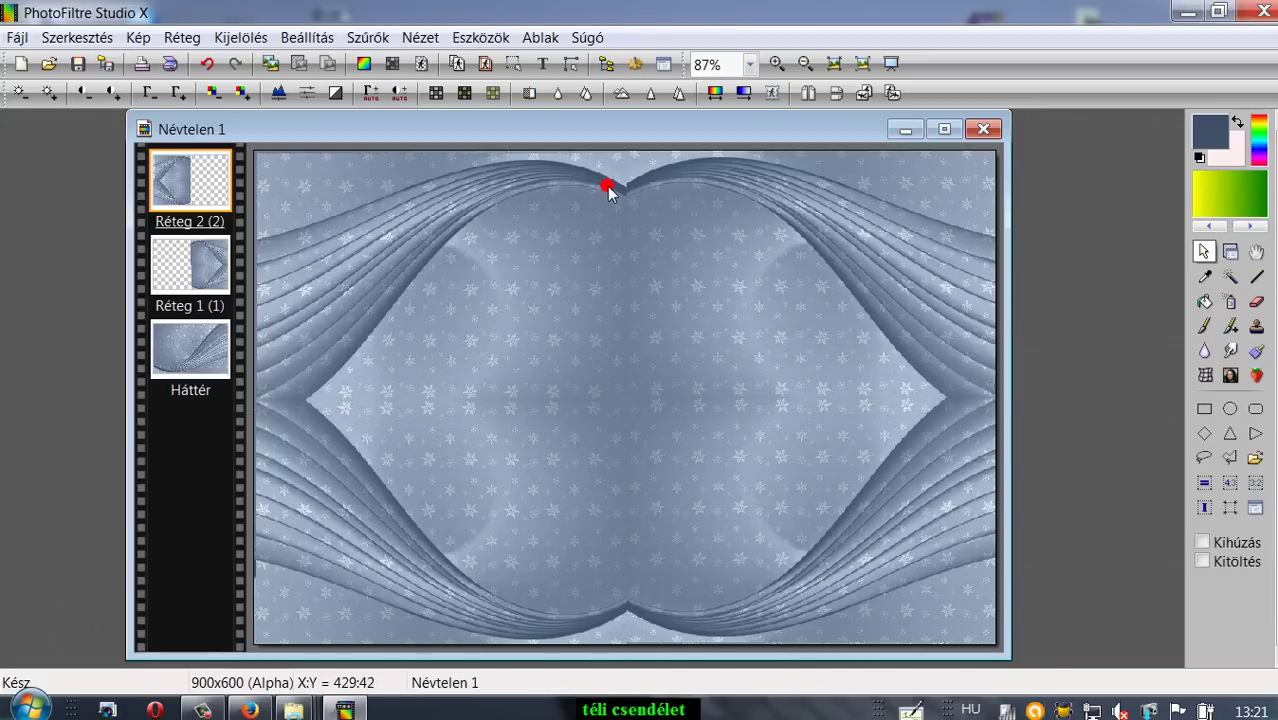
left_click(1230, 252)
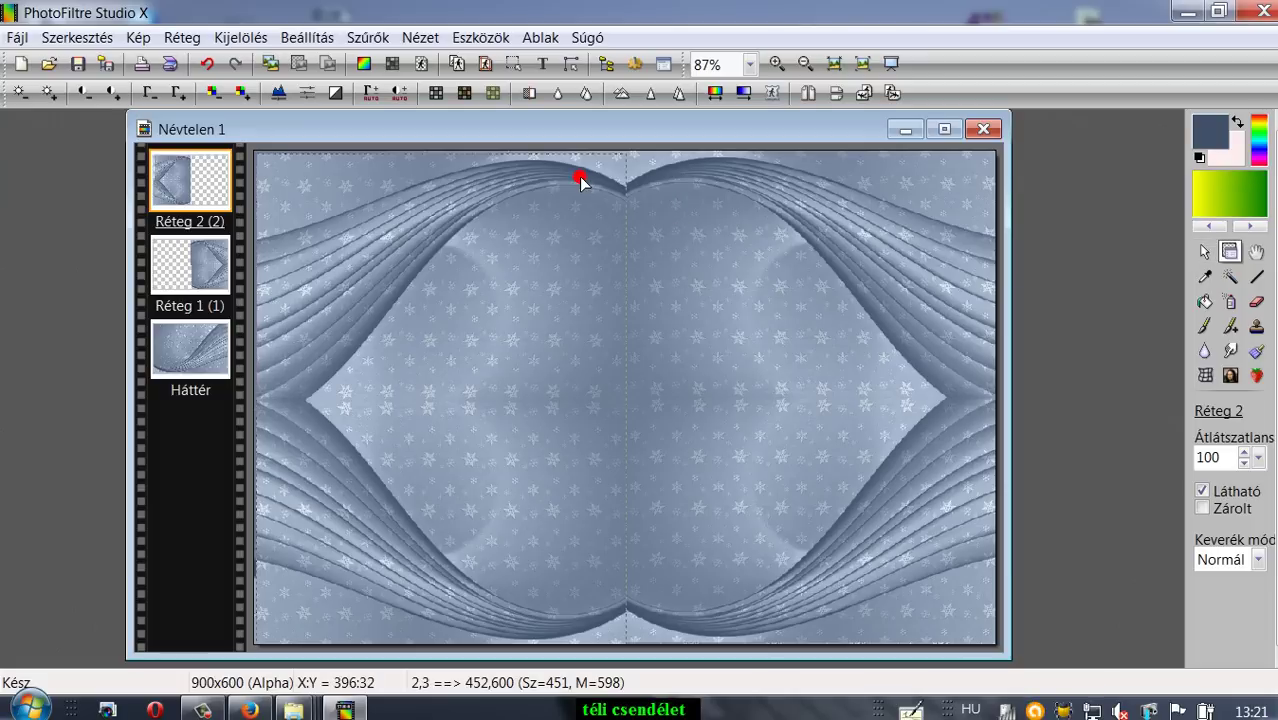
left_click_drag(580, 177, 577, 176)
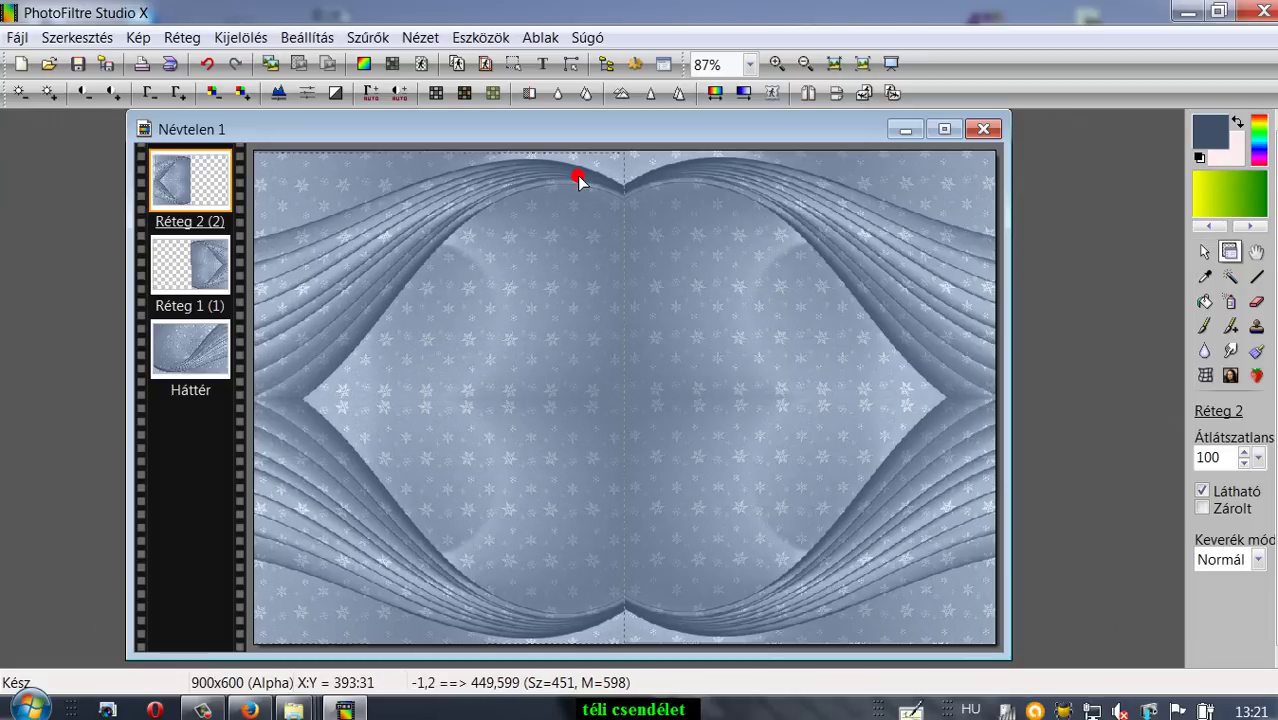
left_click(1205, 252)
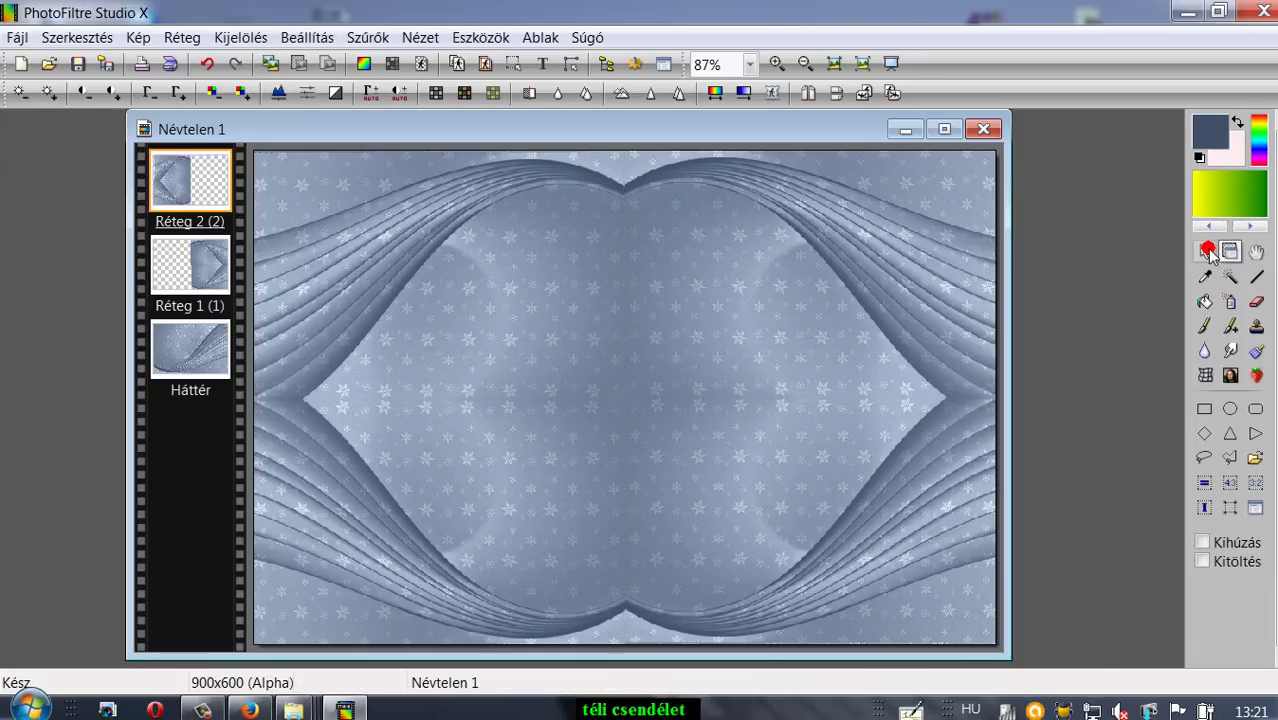
left_click(163, 10)
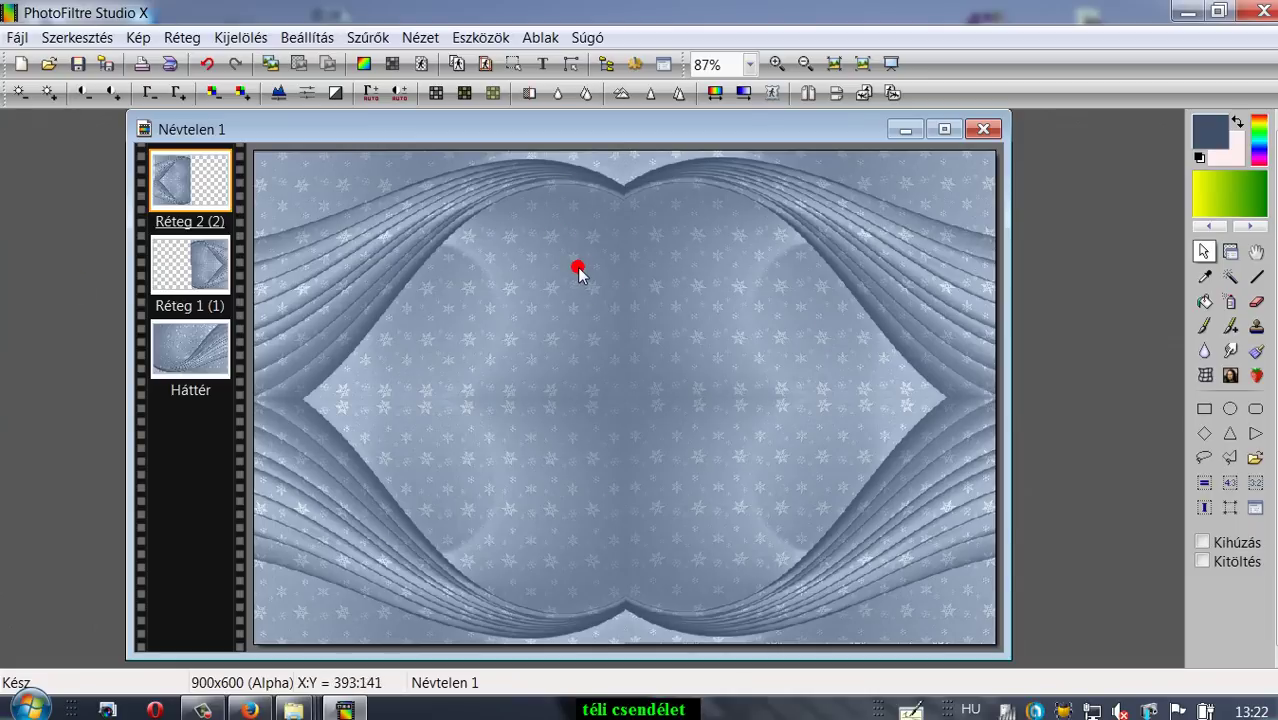
Merge the left-half layer with the right-half layer, and merge the result into the background
left_click(178, 180)
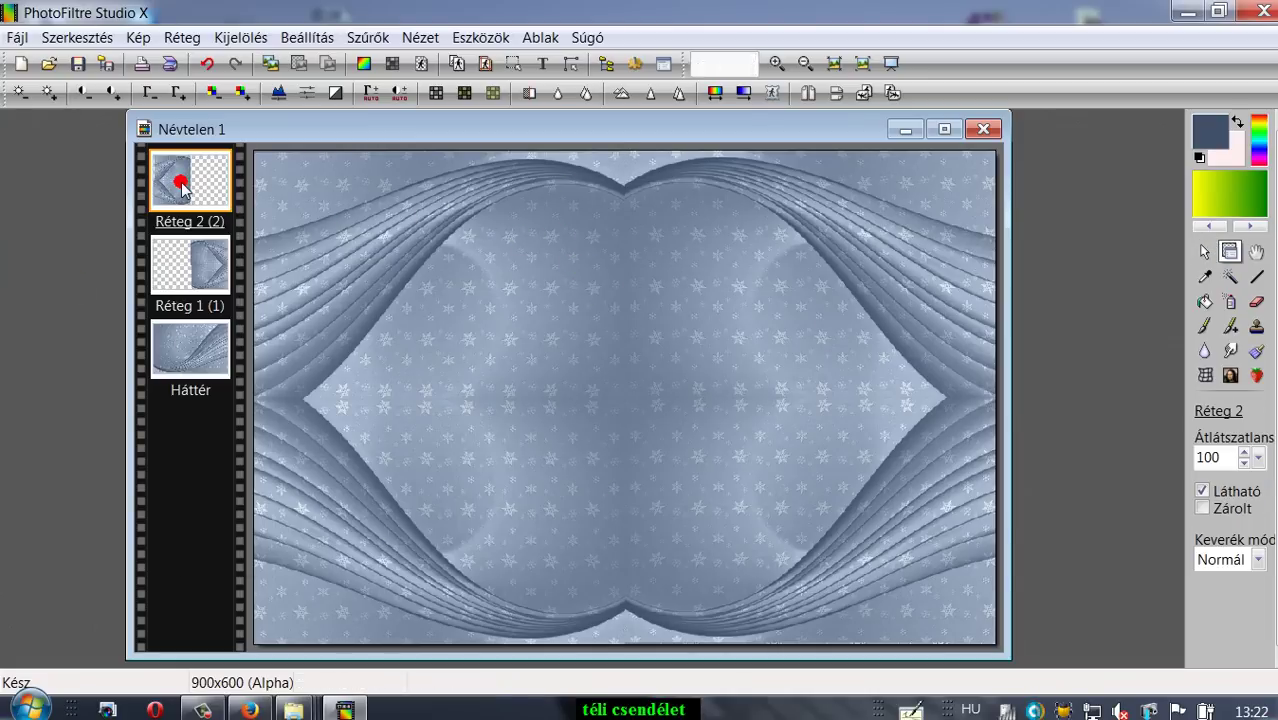
right_click(180, 183)
left_click(232, 488)
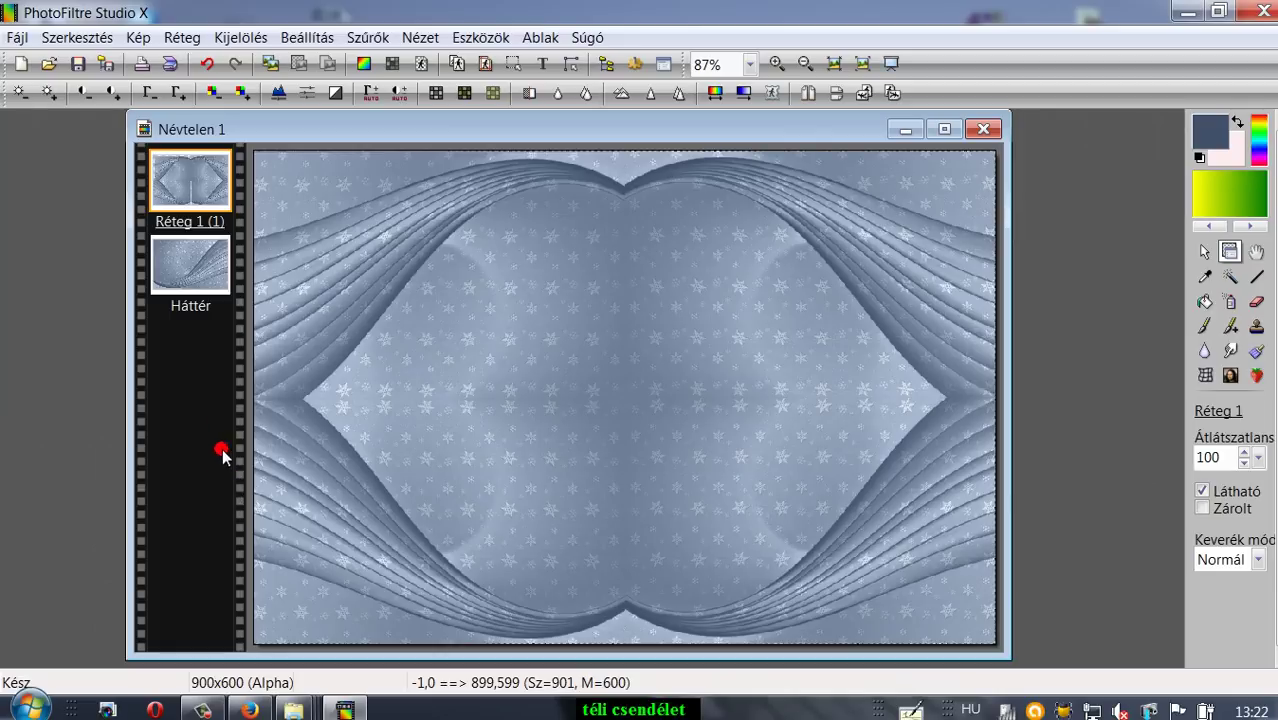
right_click(182, 180)
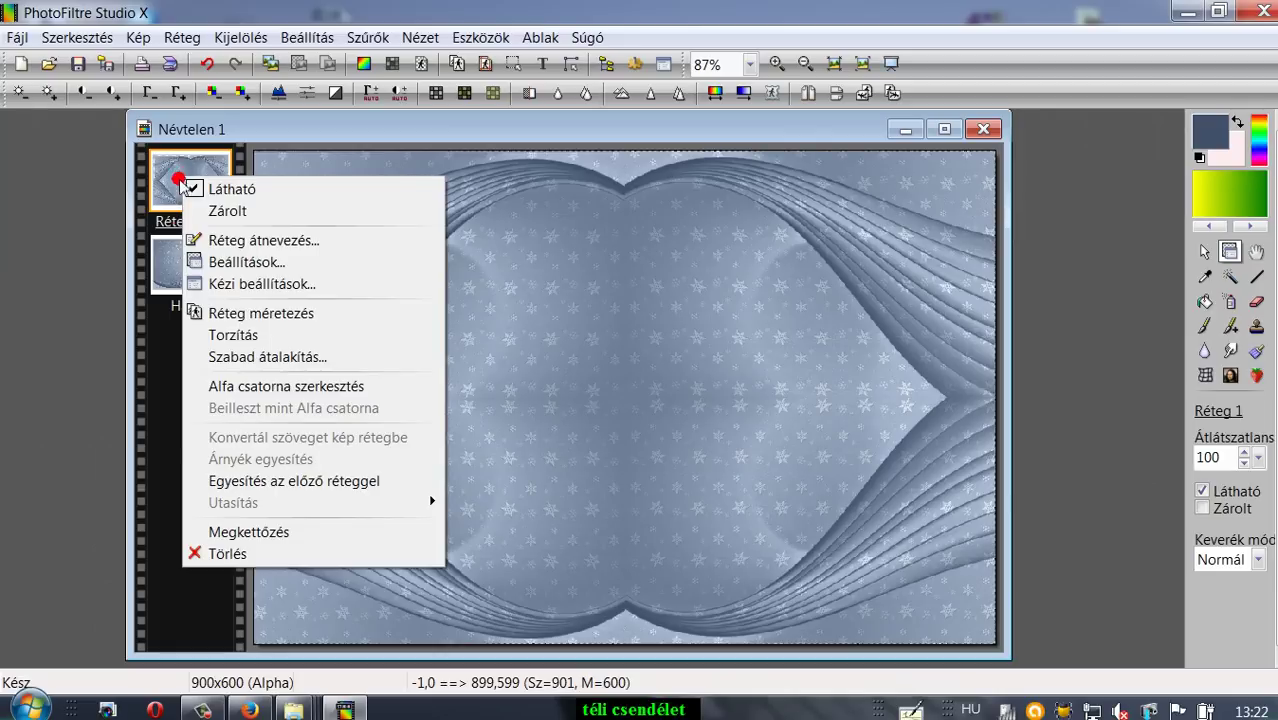
left_click(206, 478)
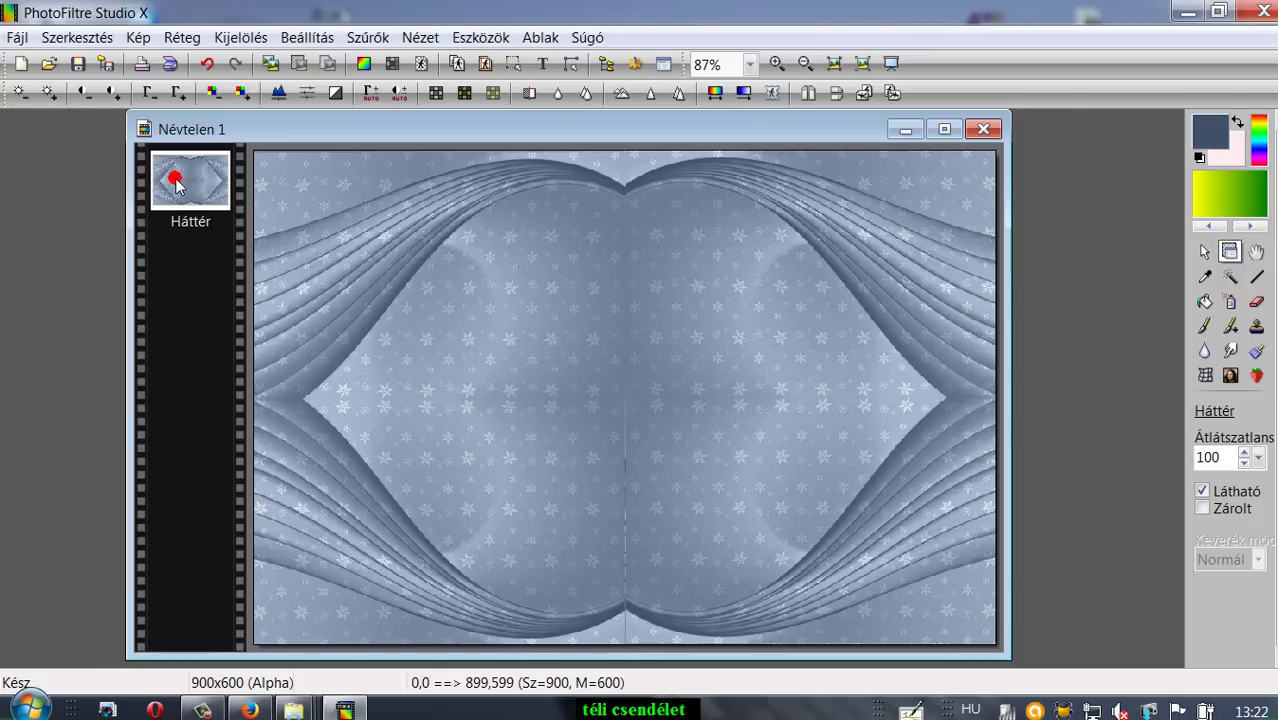
Add a new empty layer above the mirrored background and fill it with the solid dark blue foreground colour
left_click(180, 40)
mouse_move(183, 62)
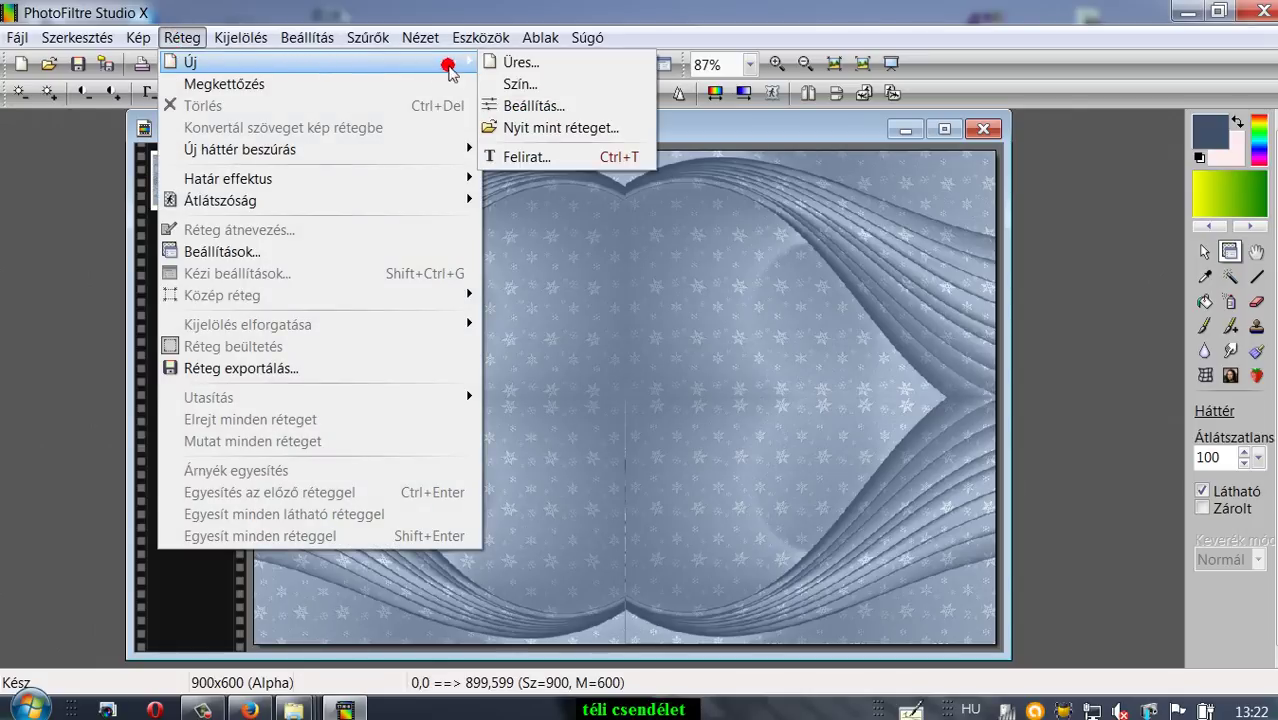
left_click(513, 62)
left_click(827, 545)
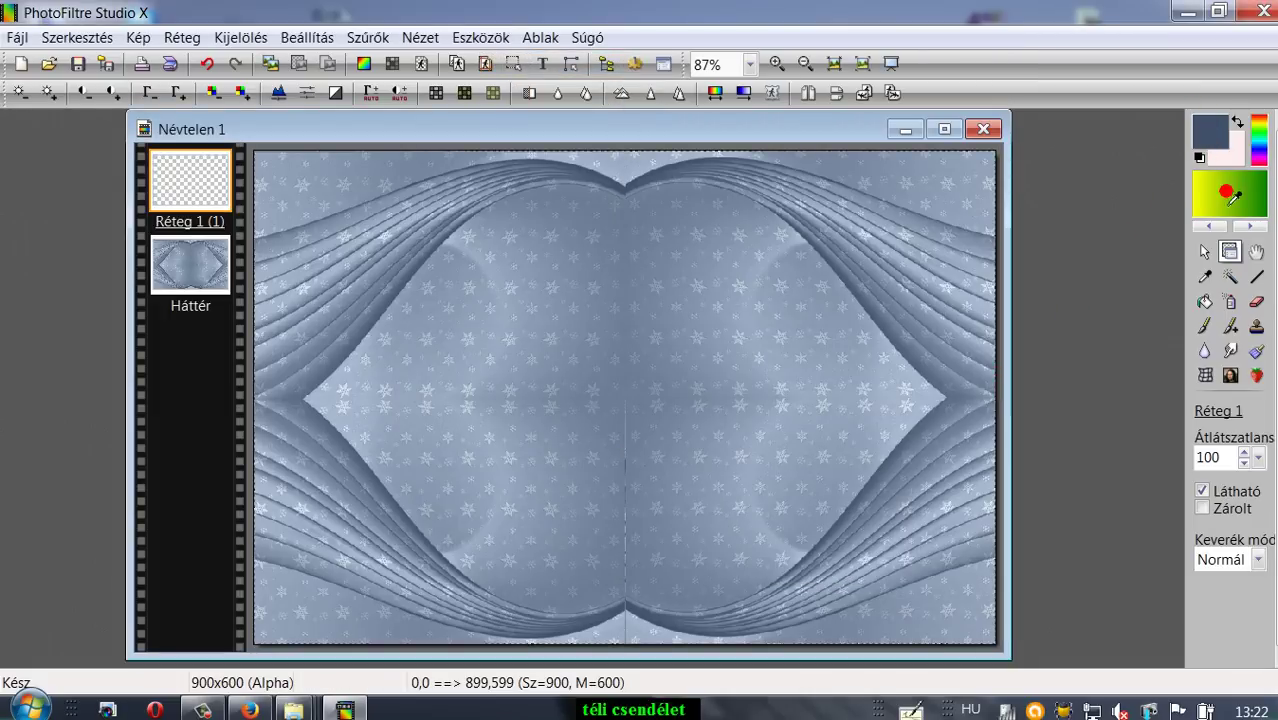
left_click(1206, 303)
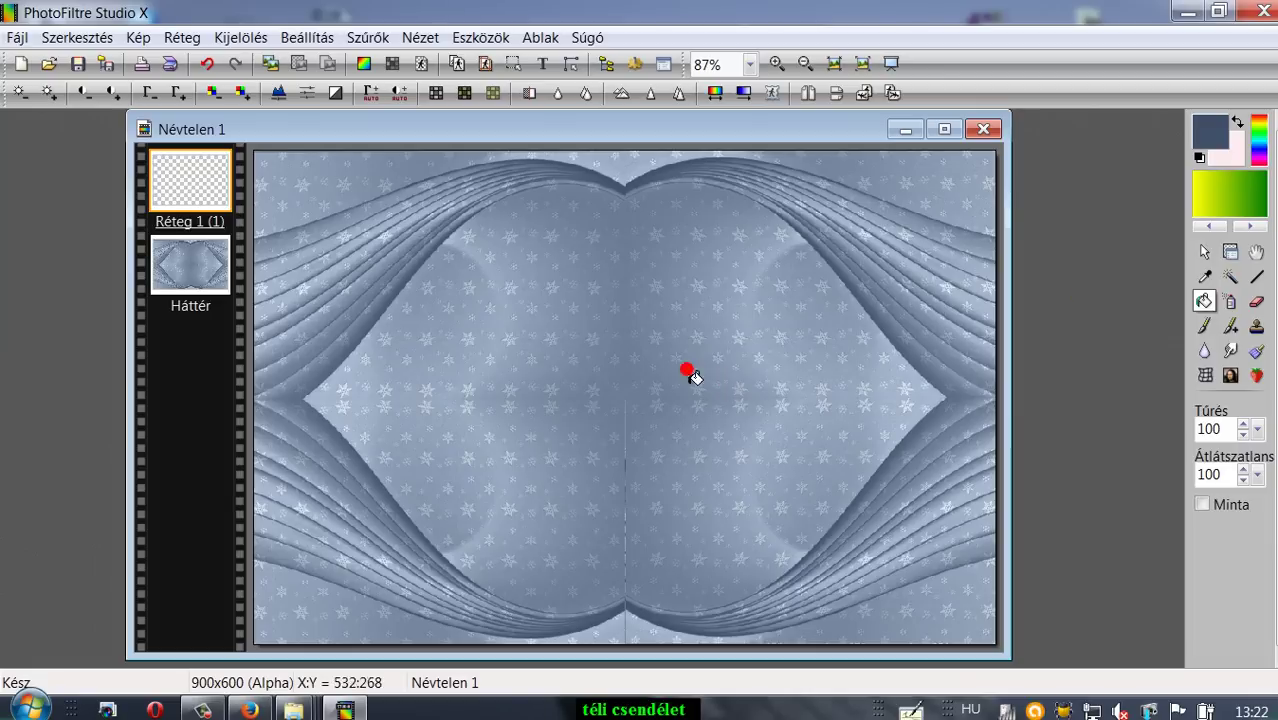
left_click(485, 280)
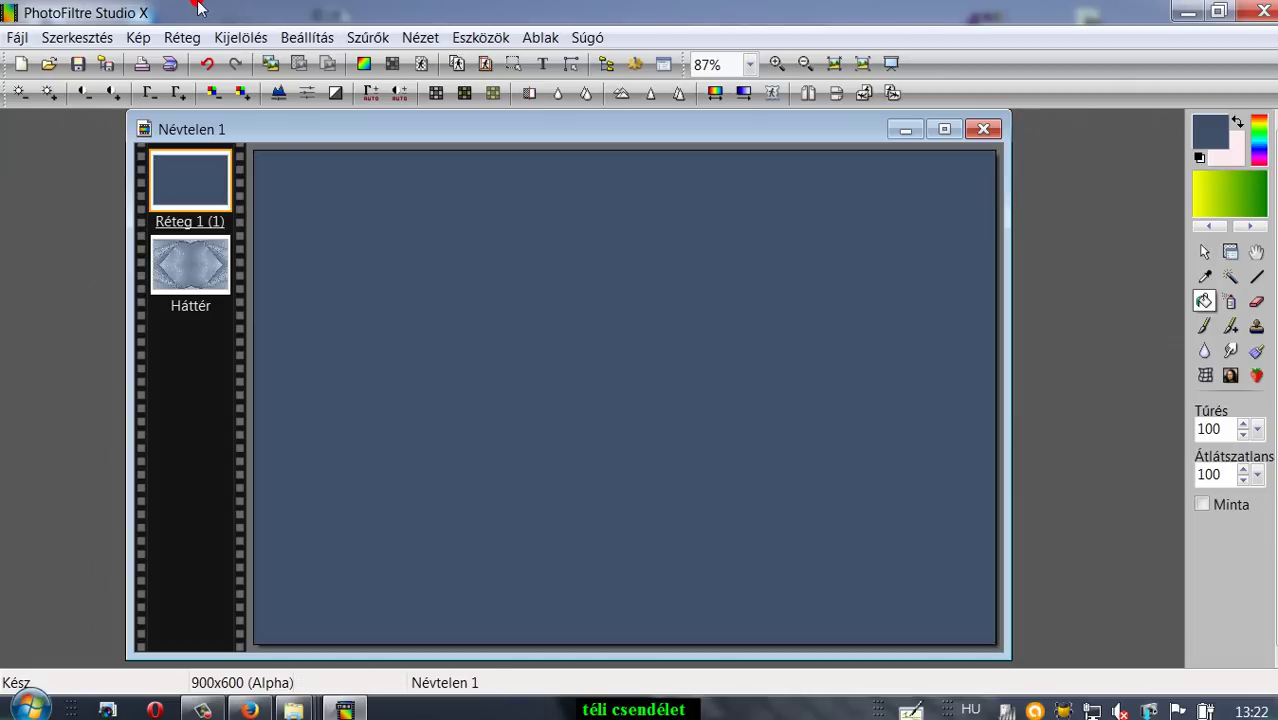
Mask the dark blue layer with PhotoMask, using the toothed-circle image Névtelen 1.bmp from the desktop with its mask inverted
left_click(369, 37)
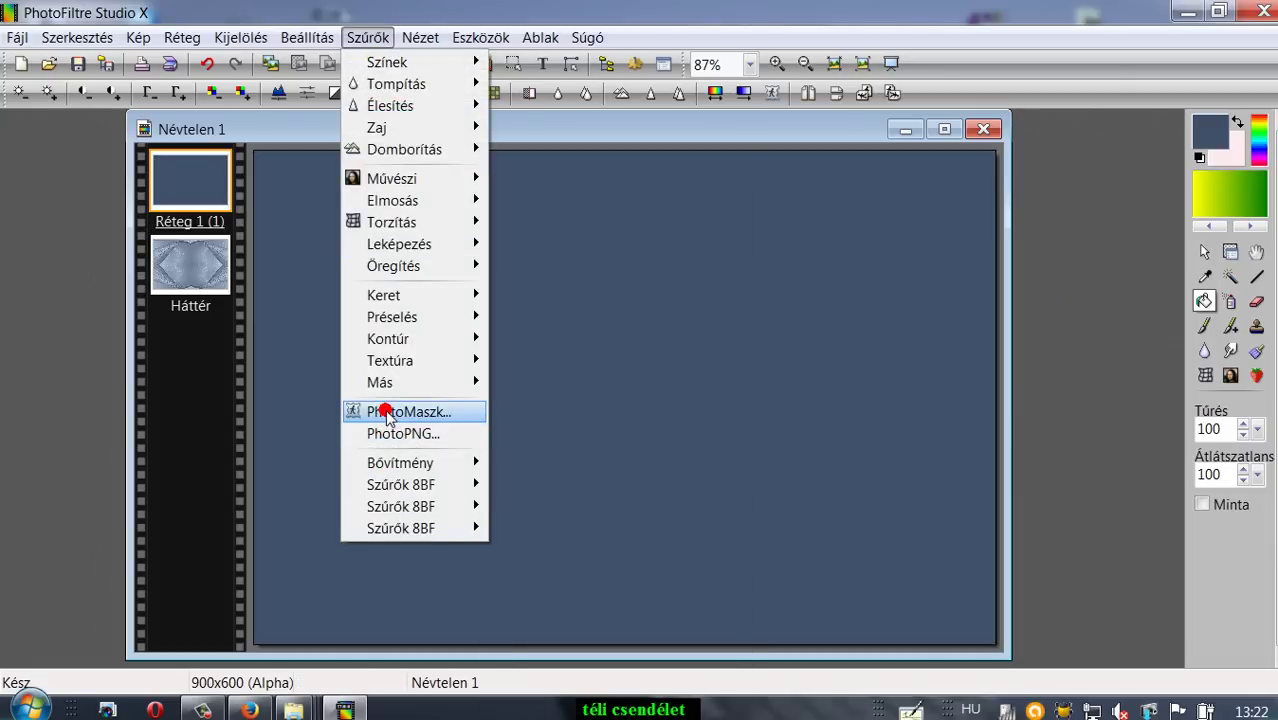
left_click(400, 412)
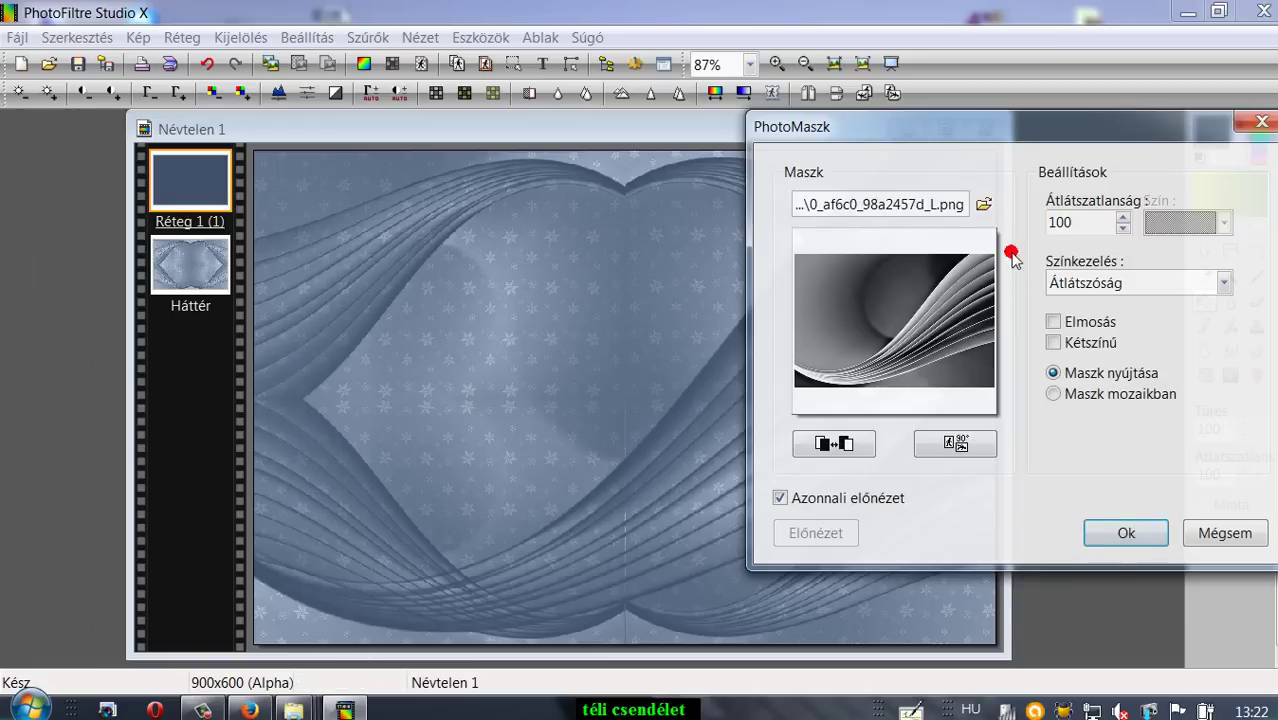
left_click(983, 205)
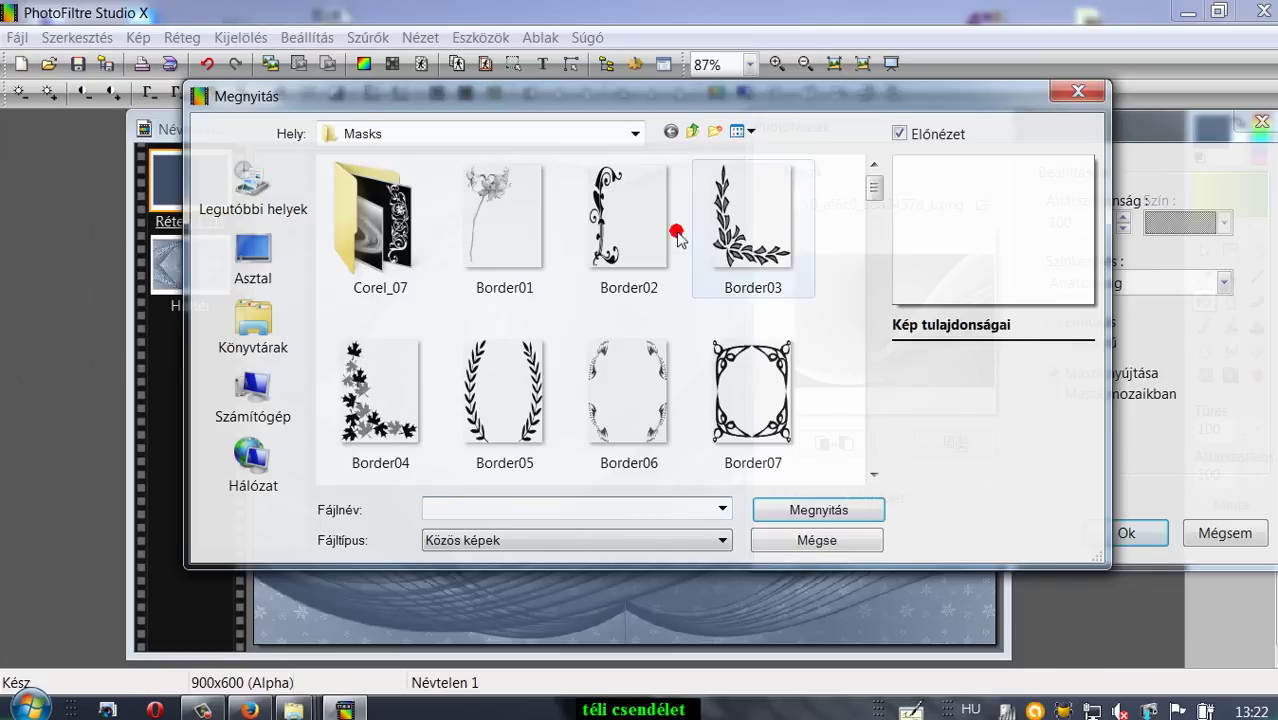
left_click(230, 254)
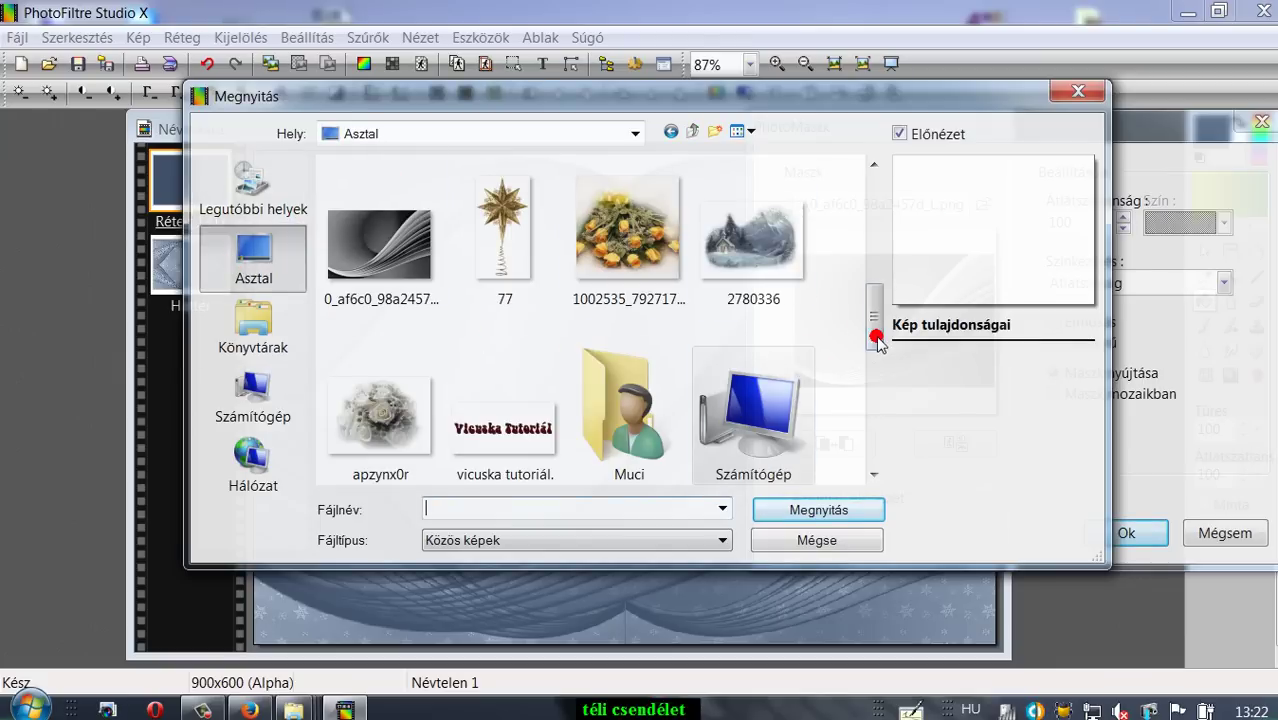
left_click_drag(873, 334, 860, 258)
left_click(362, 452)
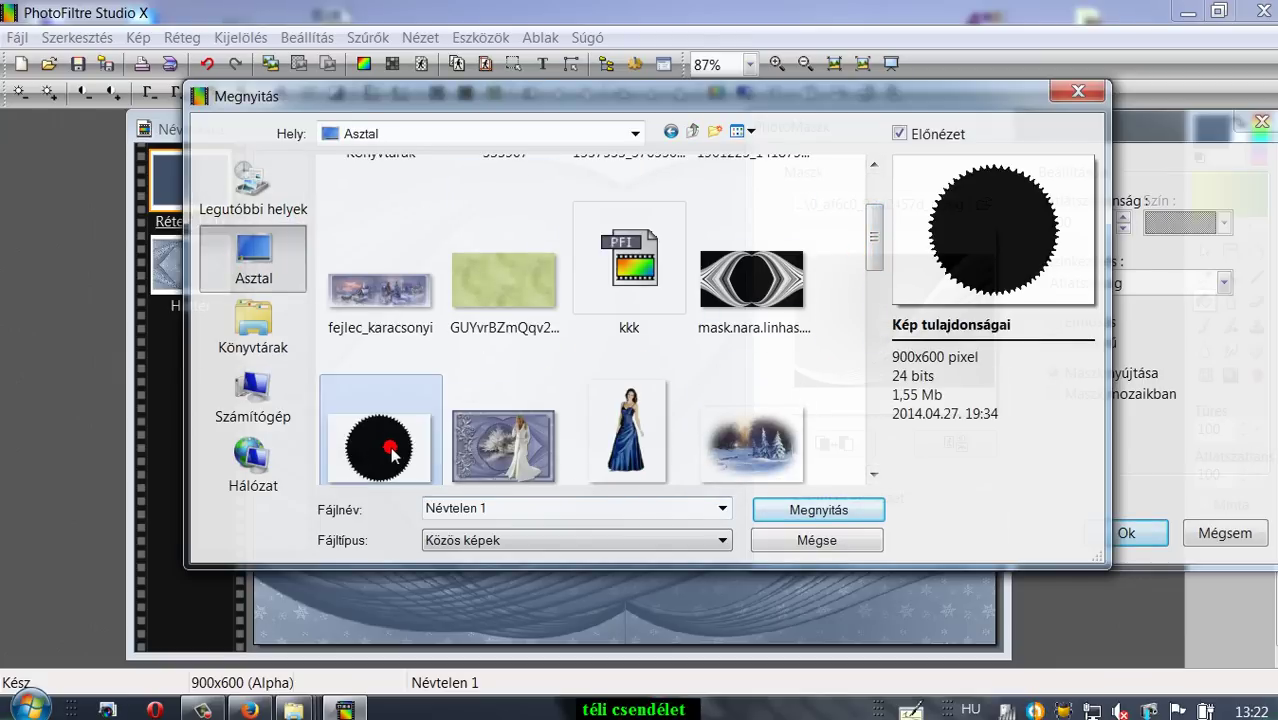
left_click(800, 512)
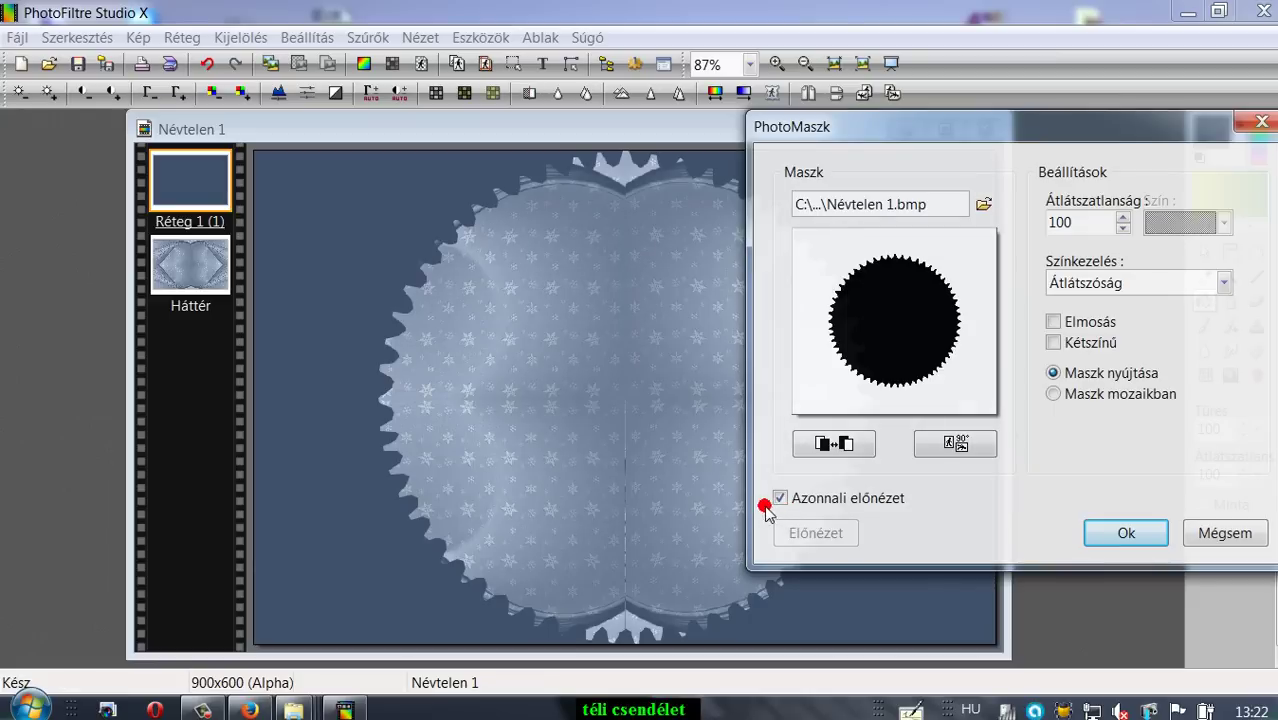
left_click(825, 453)
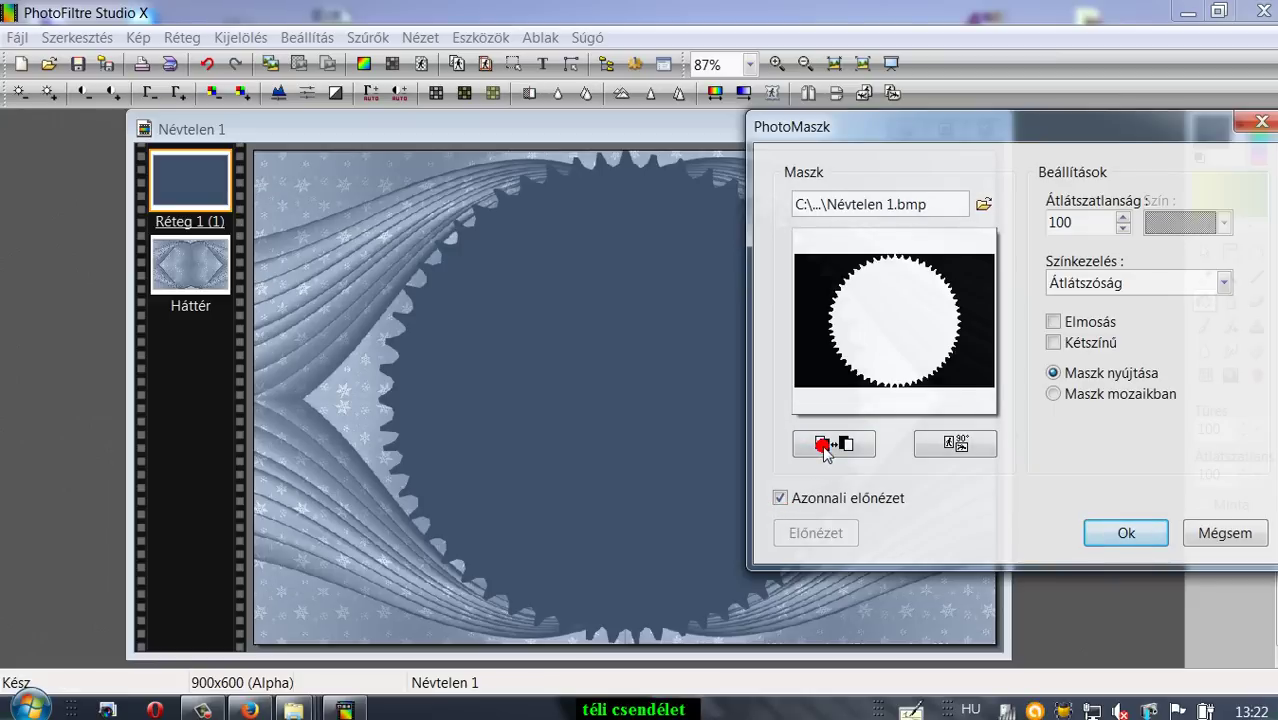
left_click(1121, 530)
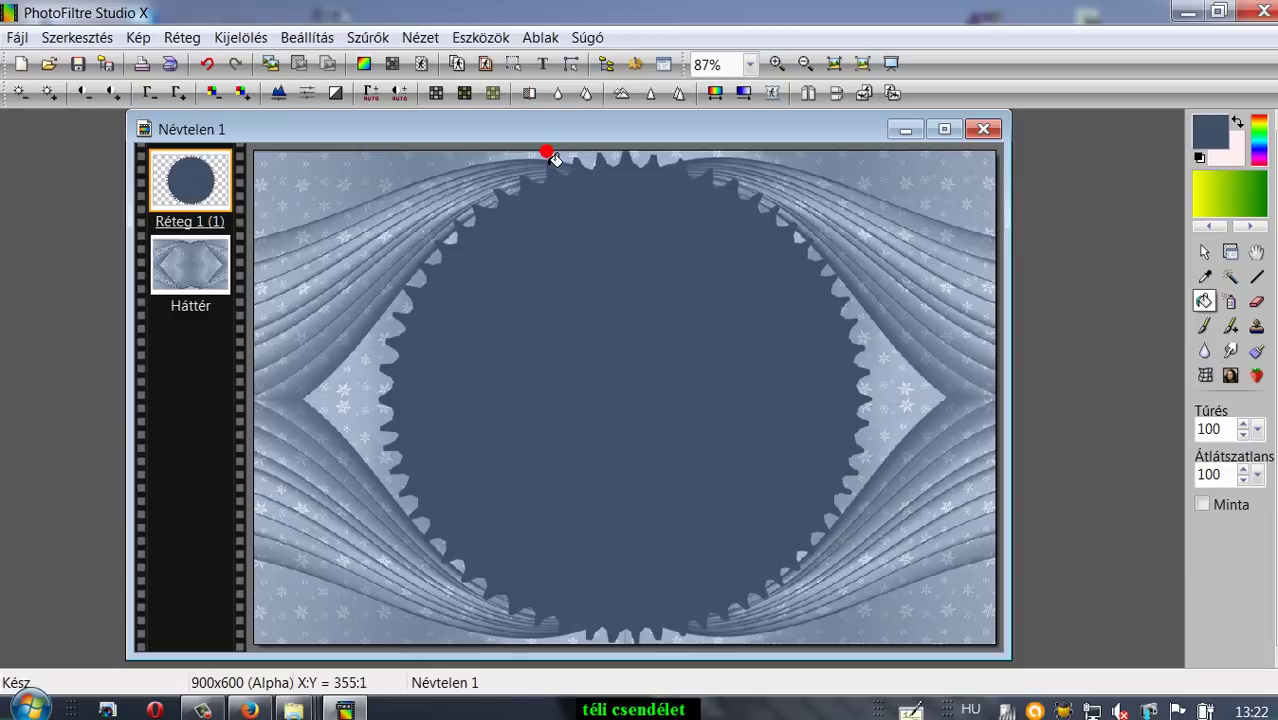
Select the dark blue toothed disc by colour with the magic wand and contract the selection by 10
left_click(1204, 251)
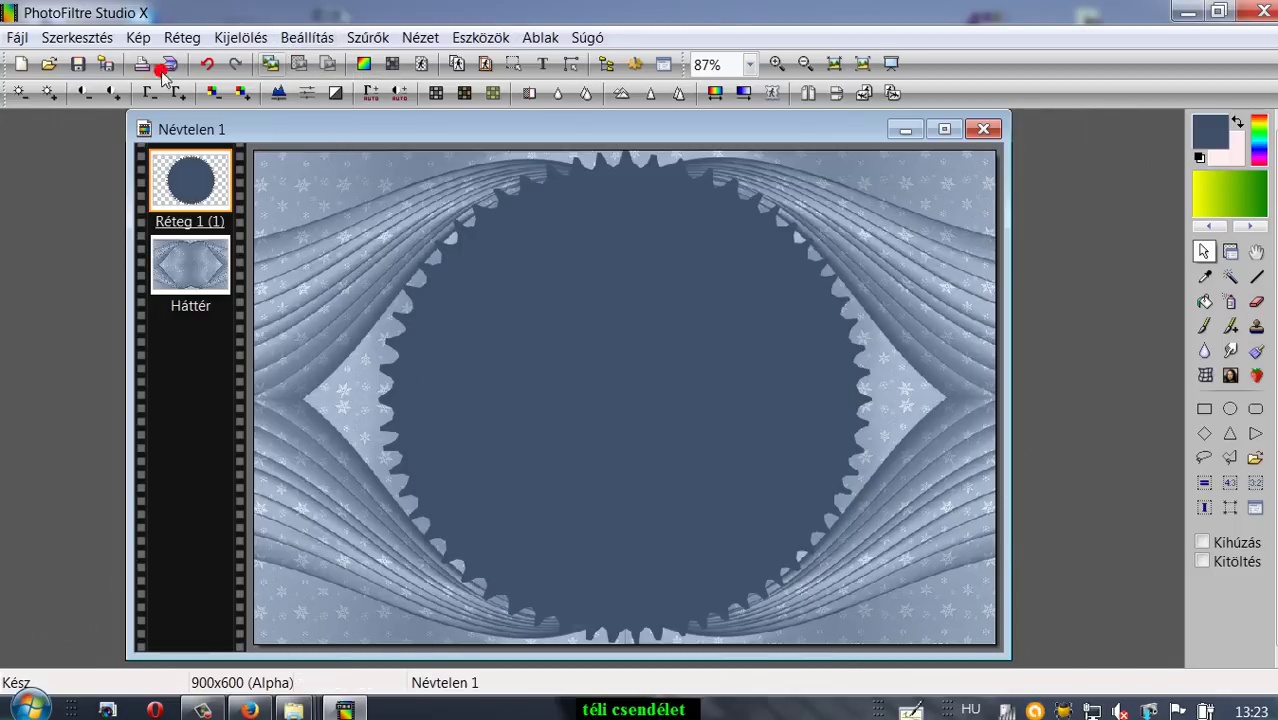
left_click(1232, 280)
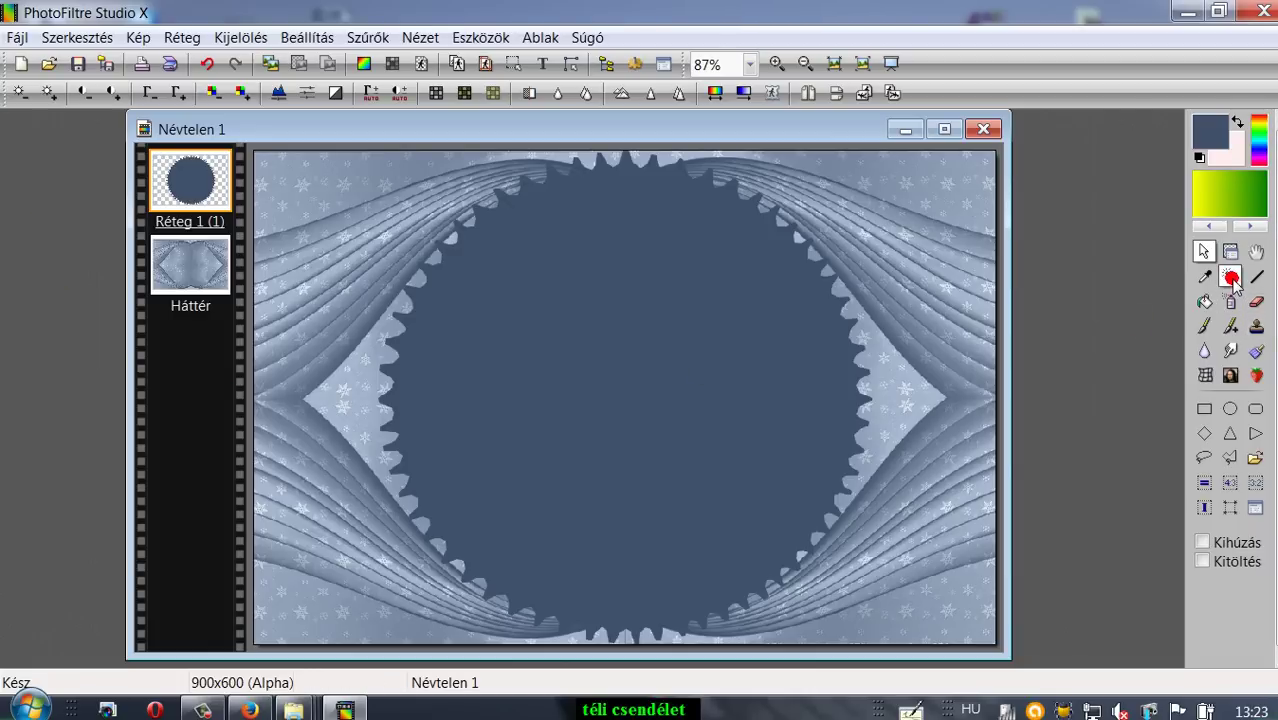
left_click(660, 322)
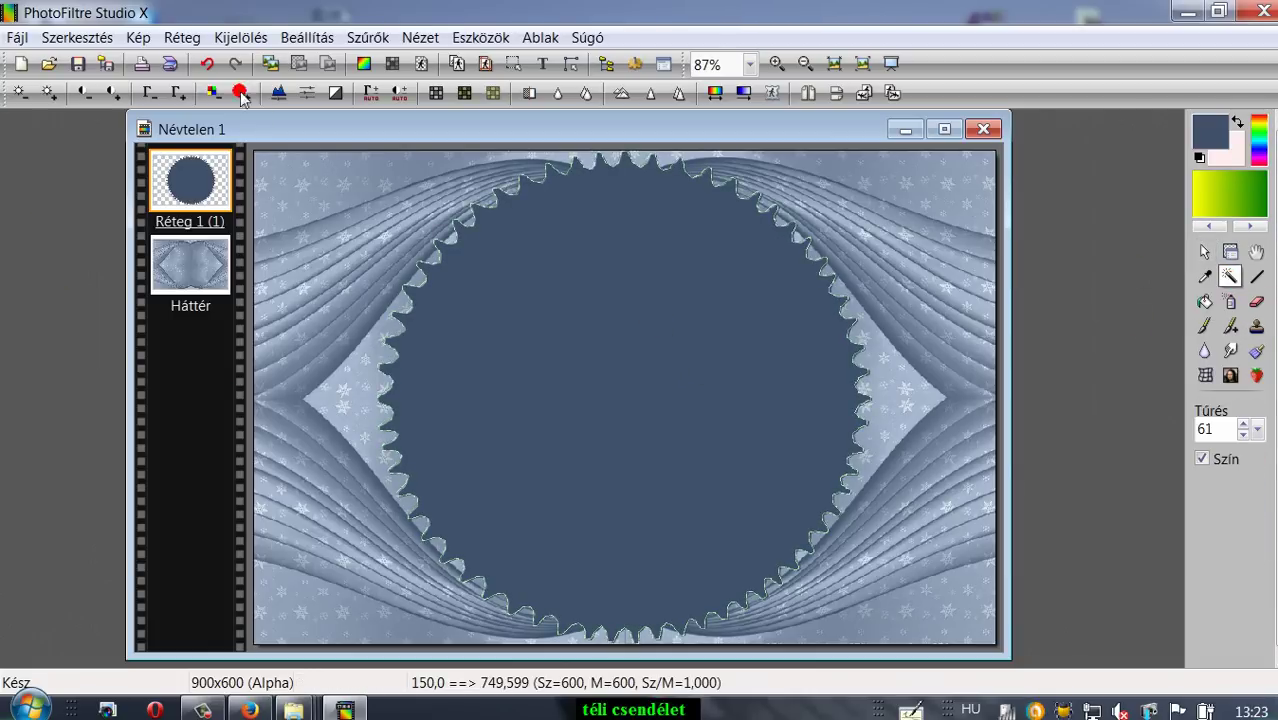
left_click(219, 46)
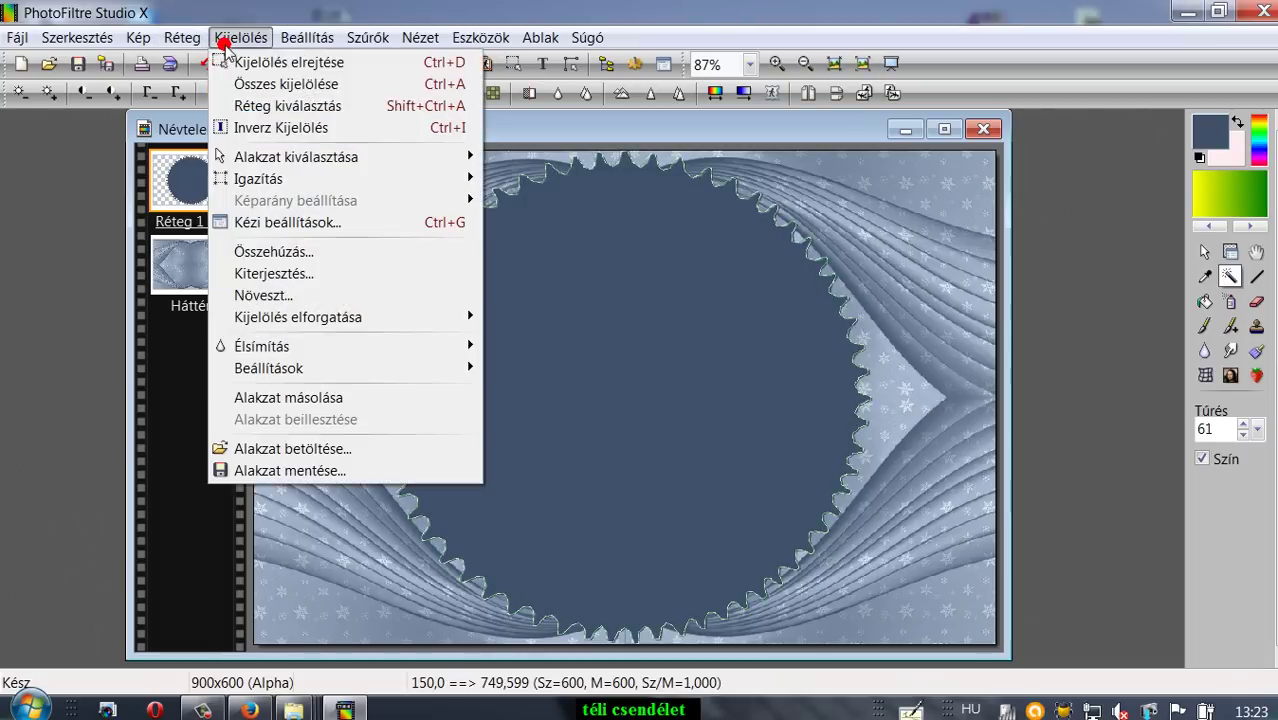
left_click(263, 253)
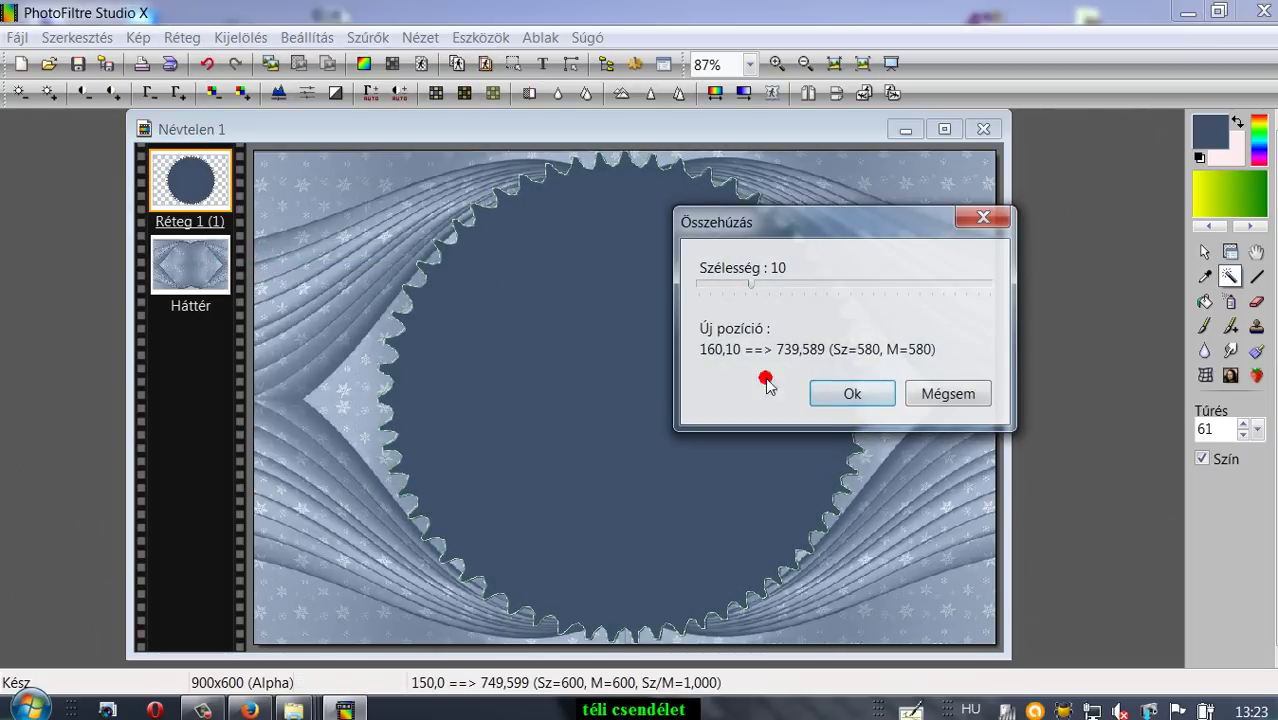
left_click(830, 397)
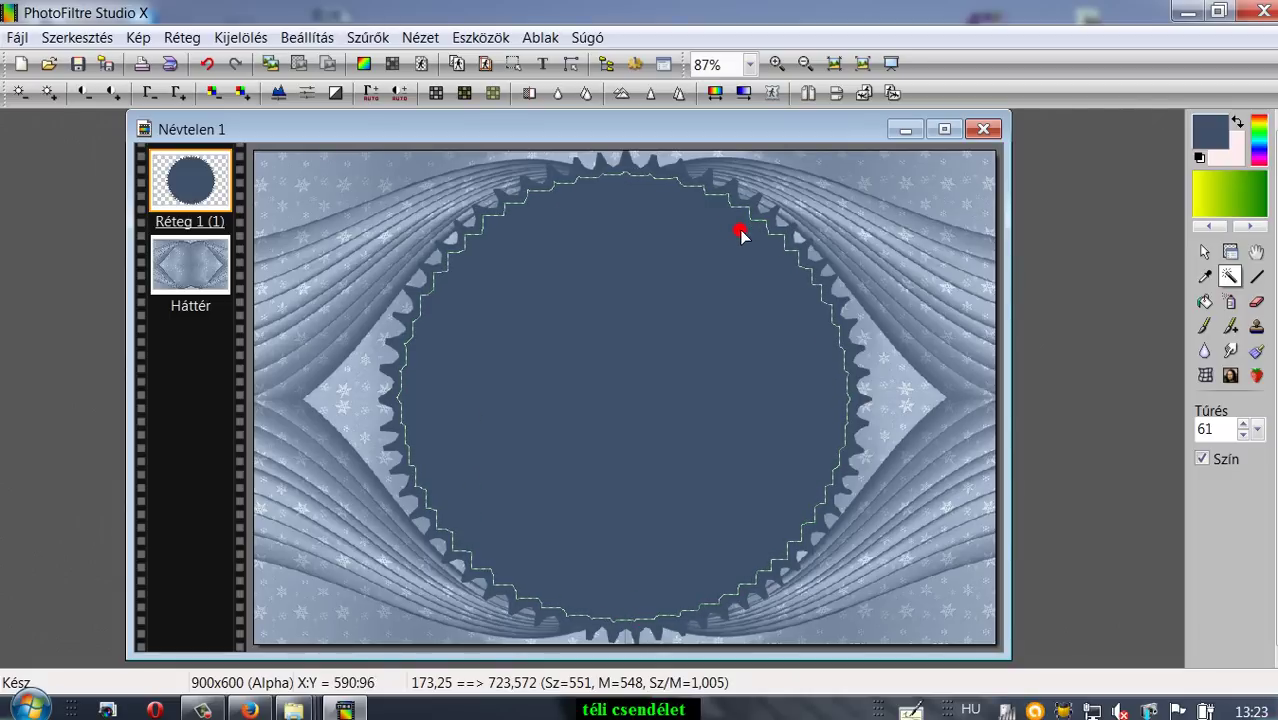
Undo the layer's masking, drop the contracted selection and reapply the inverted Névtelen 1.bmp PhotoMask to the whole dark blue layer
left_click(210, 66)
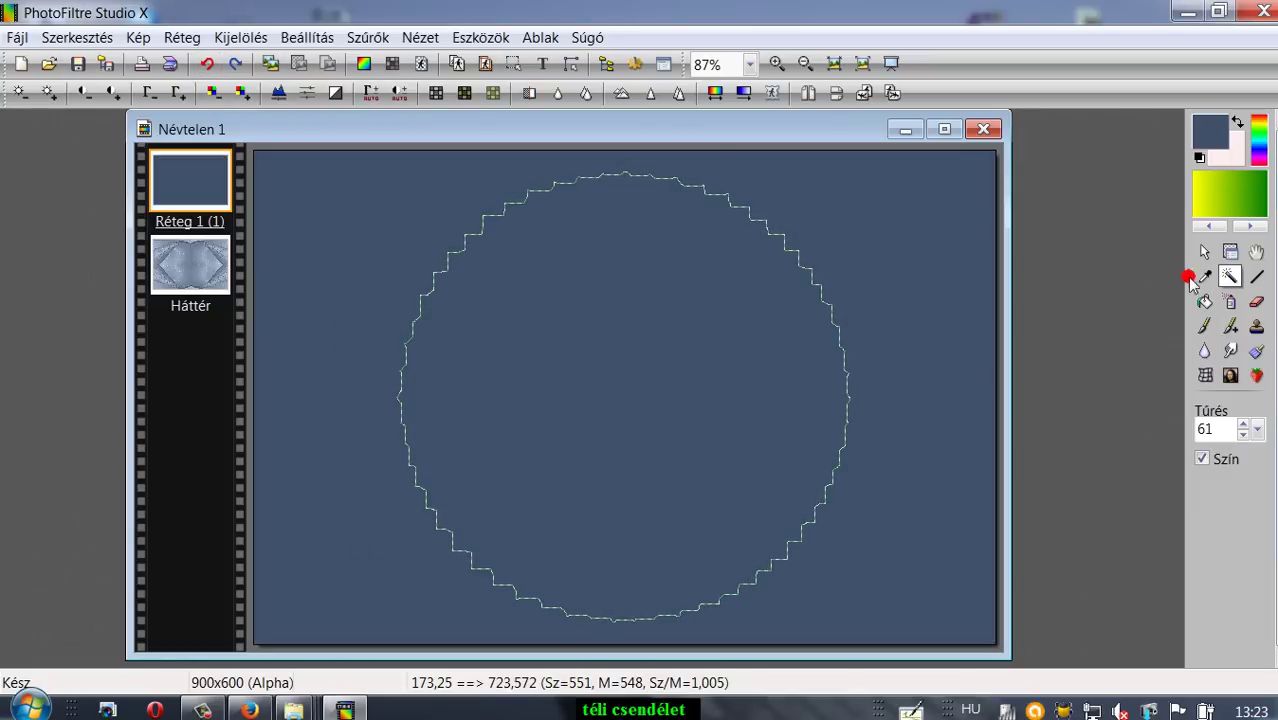
left_click(1229, 252)
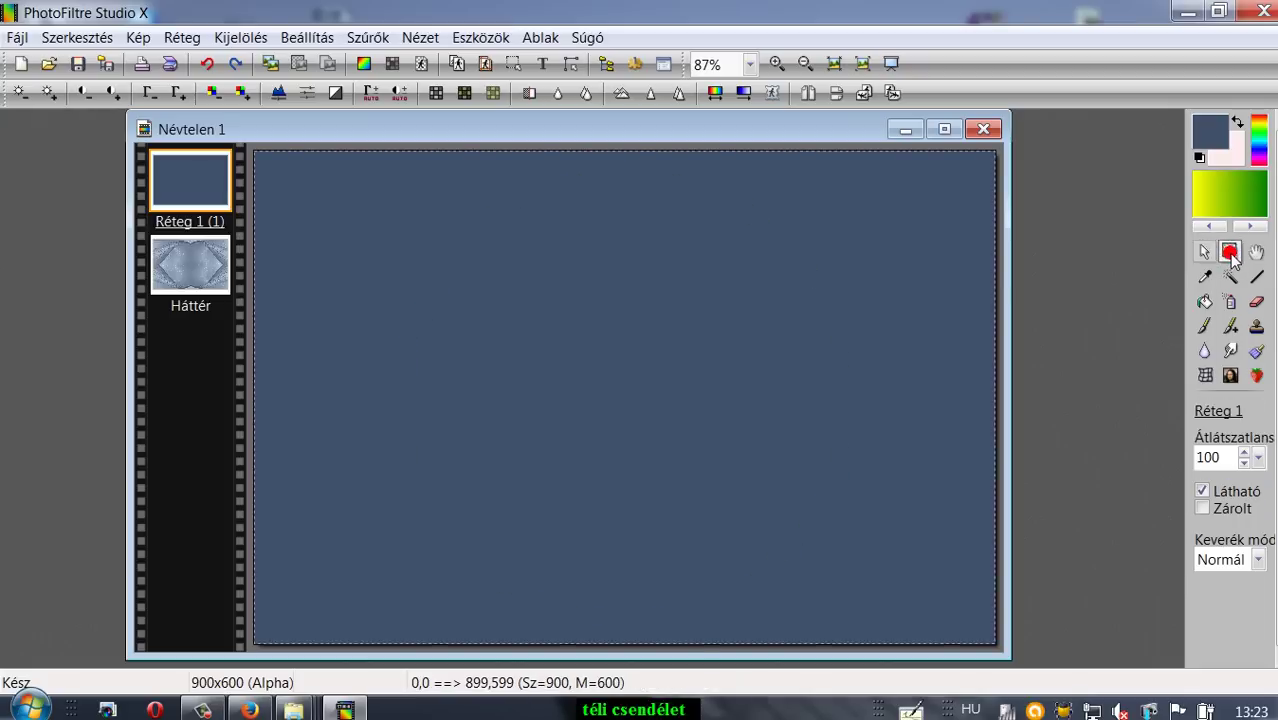
left_click(367, 37)
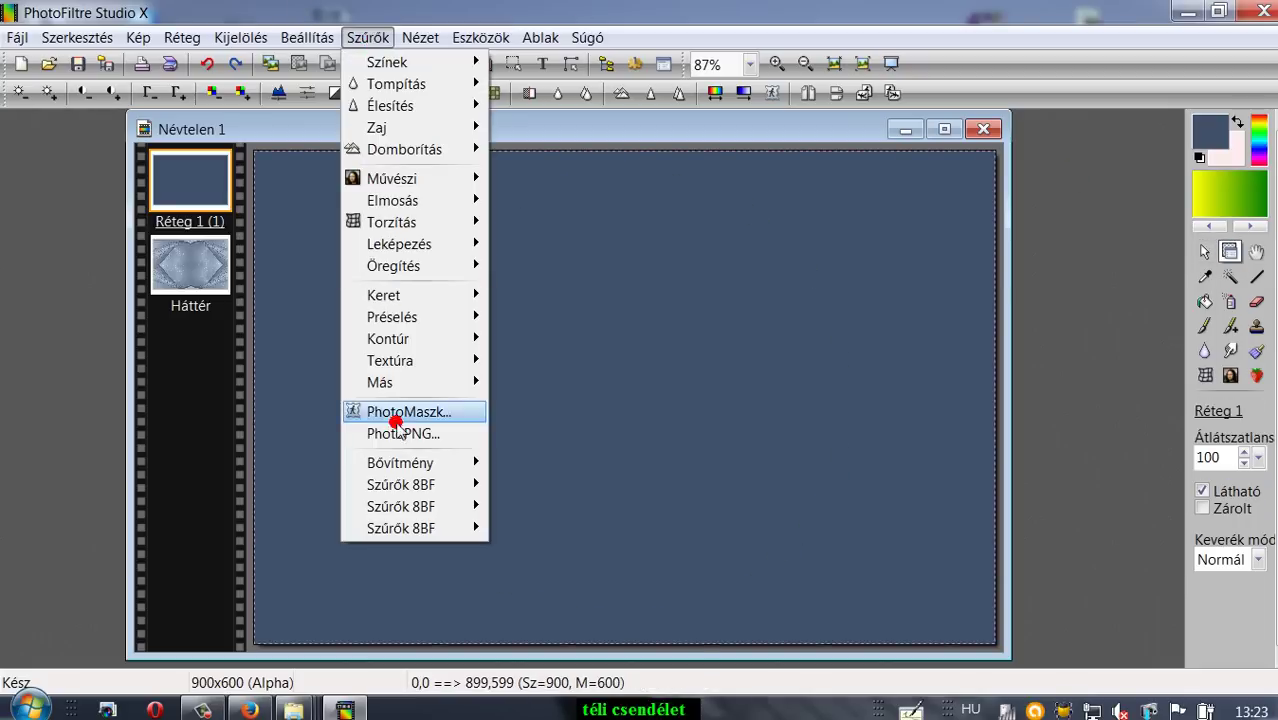
left_click(401, 412)
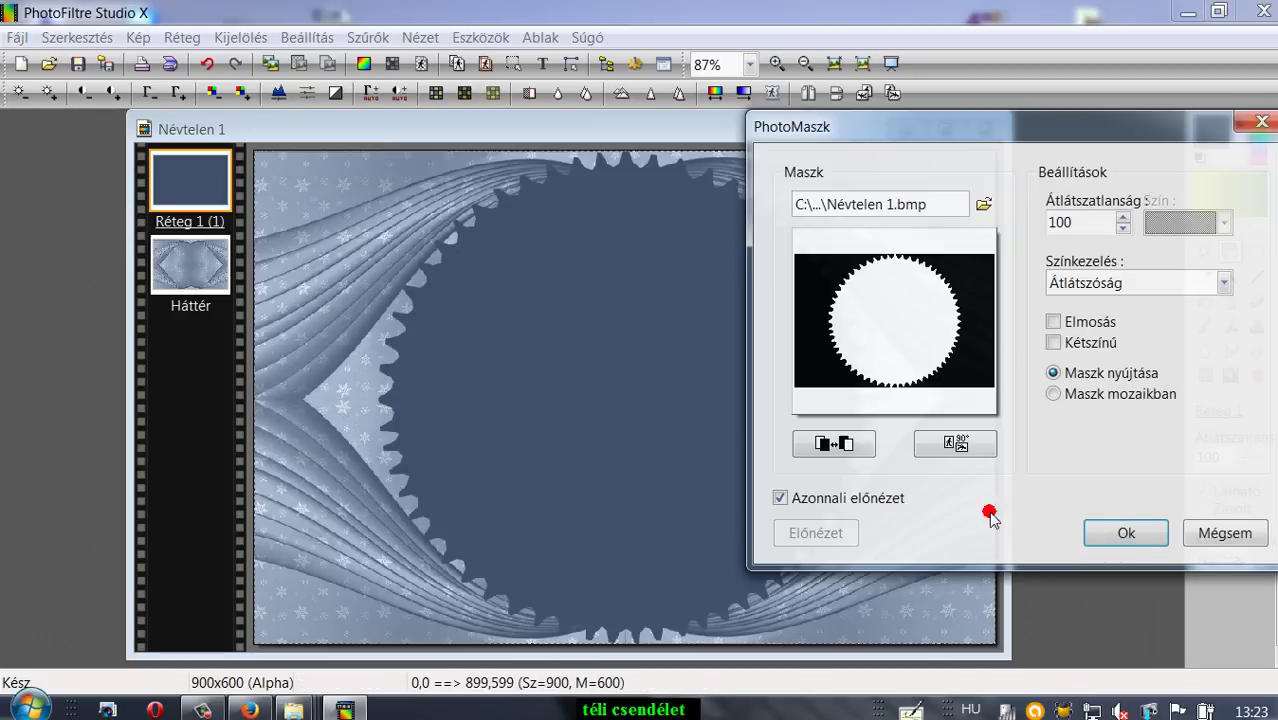
left_click(1126, 534)
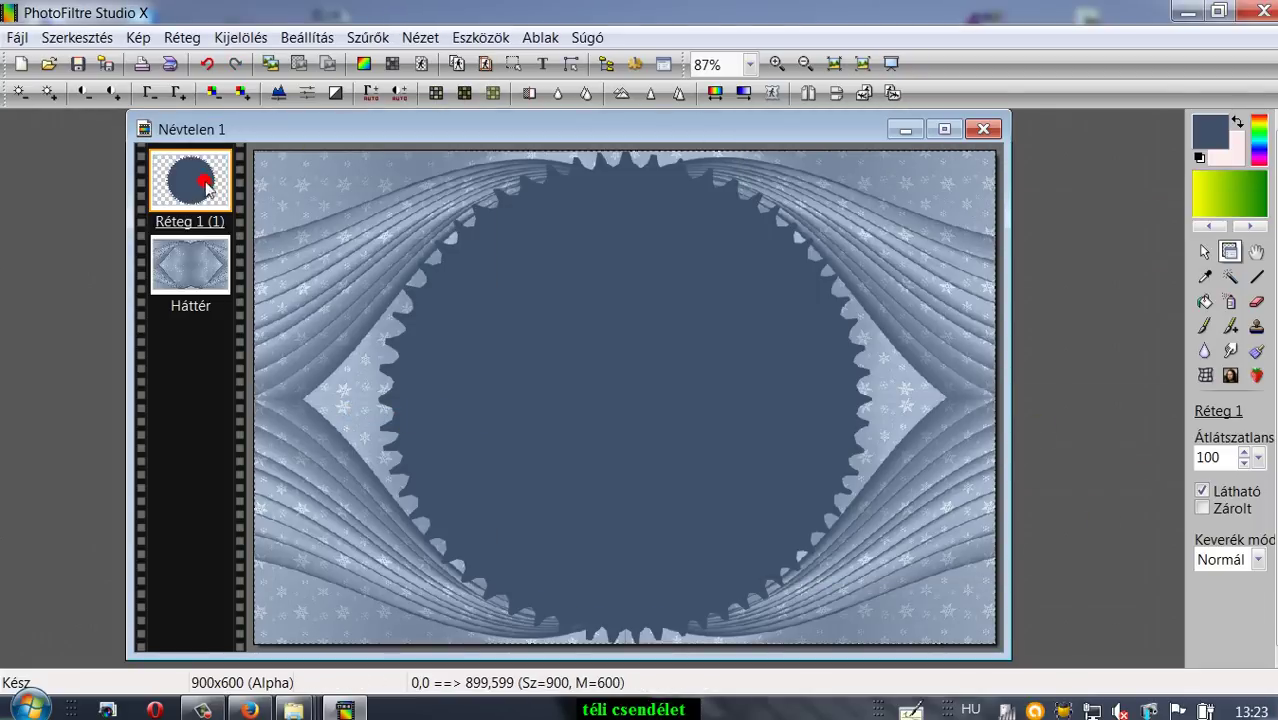
Duplicate the masked disc layer and fill the copy with white (255, 255, 255)
left_click(180, 40)
left_click(182, 86)
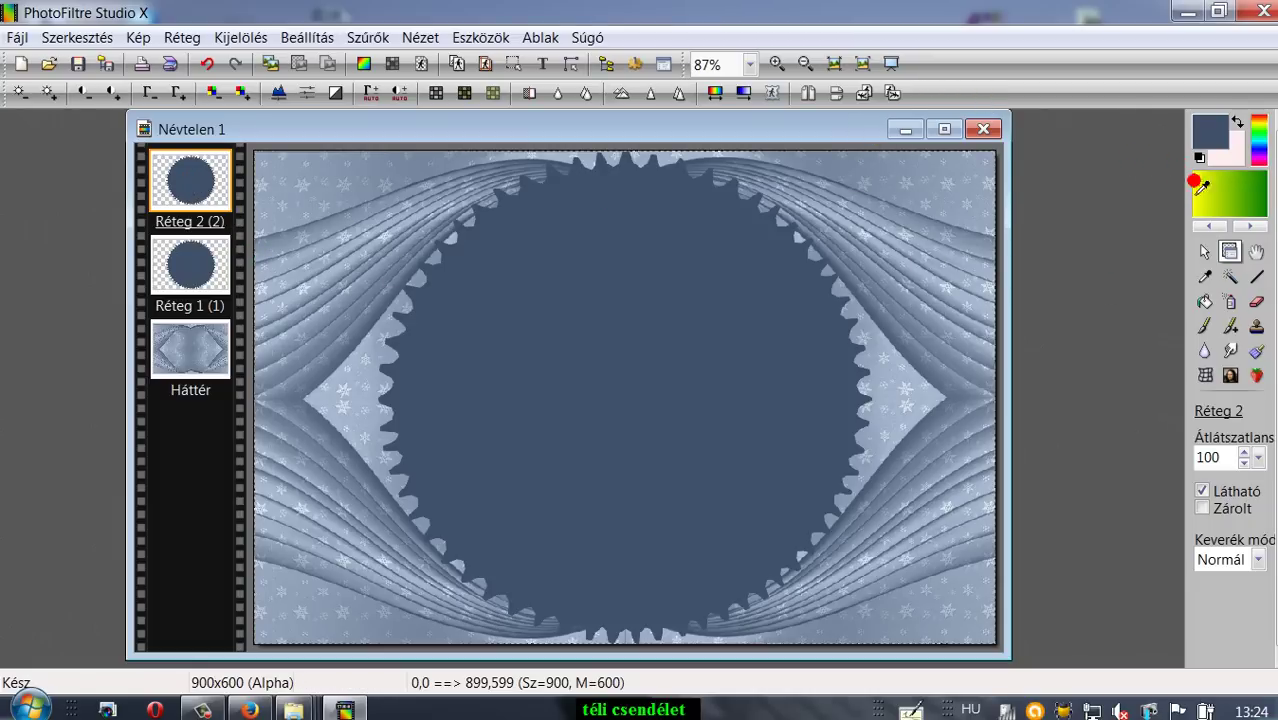
left_click(1203, 145)
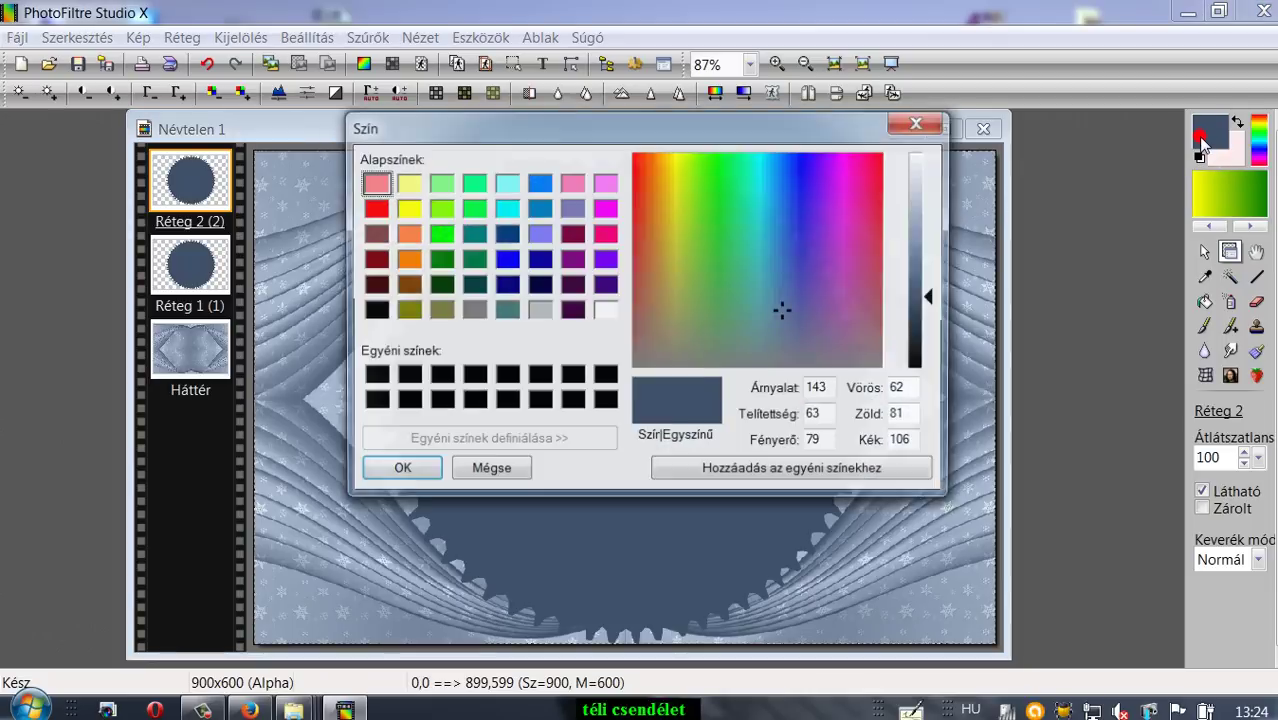
left_click(605, 311)
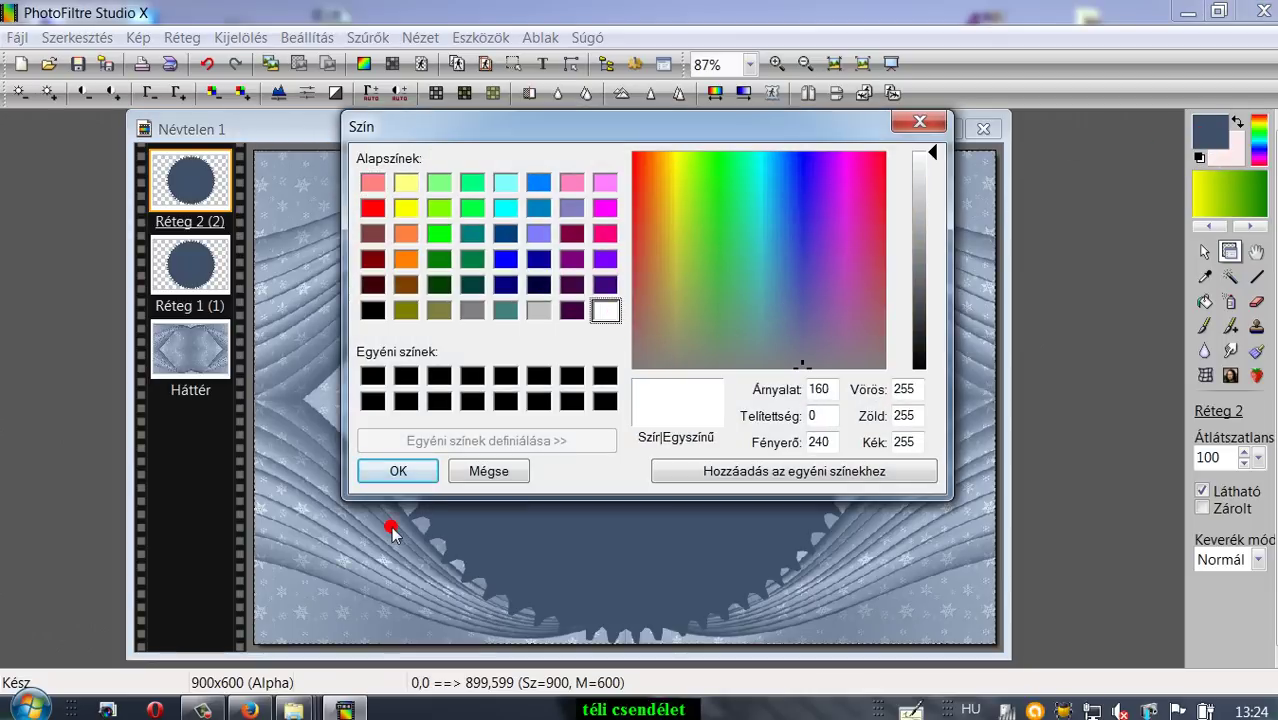
left_click(398, 471)
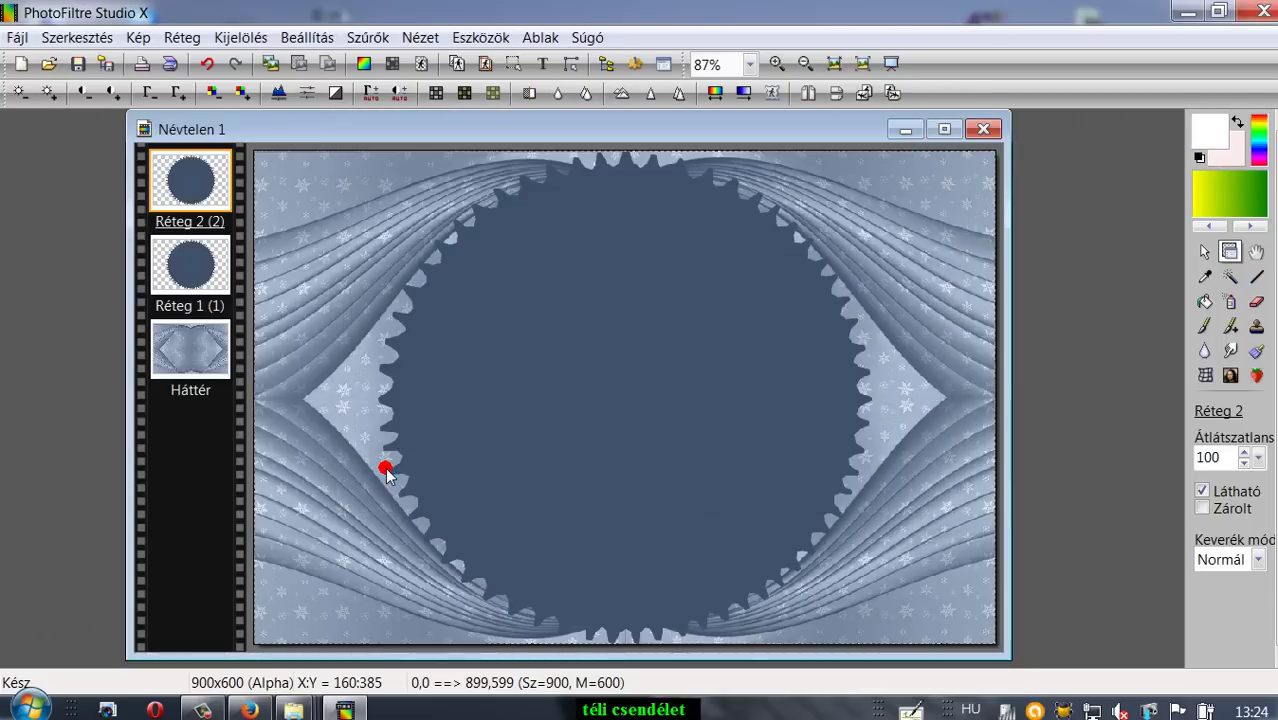
left_click(1204, 301)
left_click(730, 368)
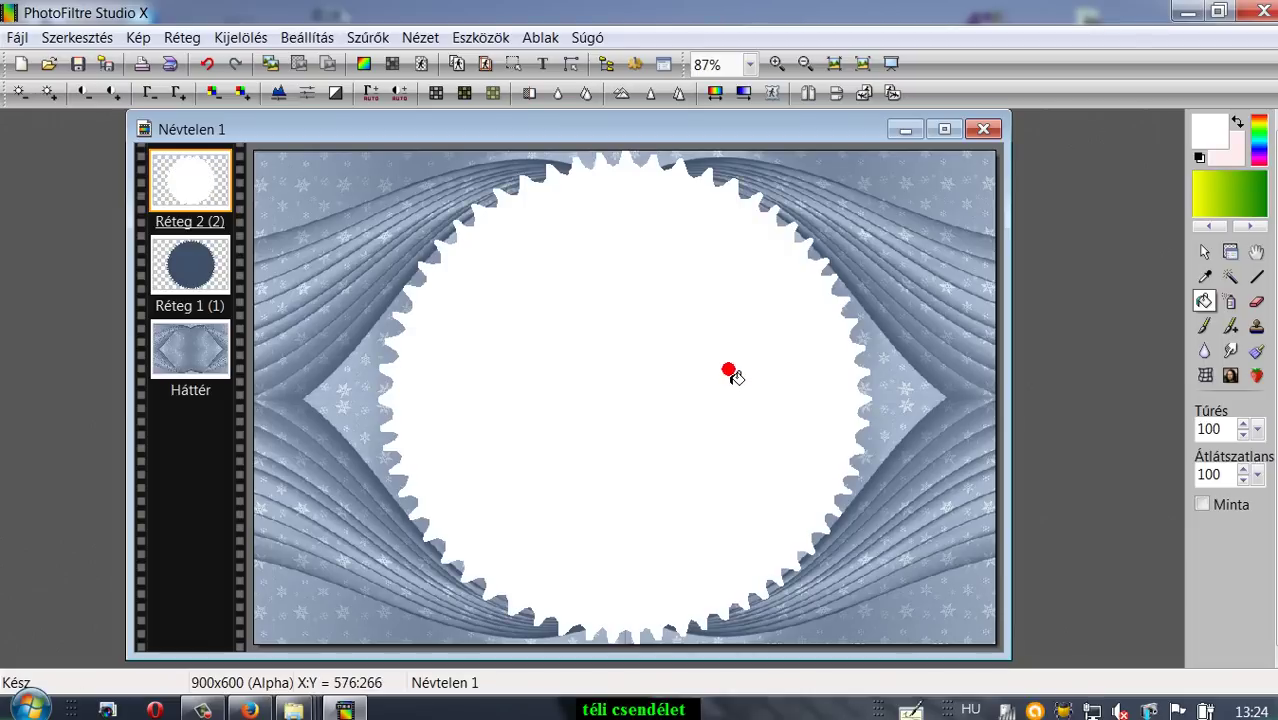
Scale the white disc layer to 90% with a free transform
left_click(1204, 251)
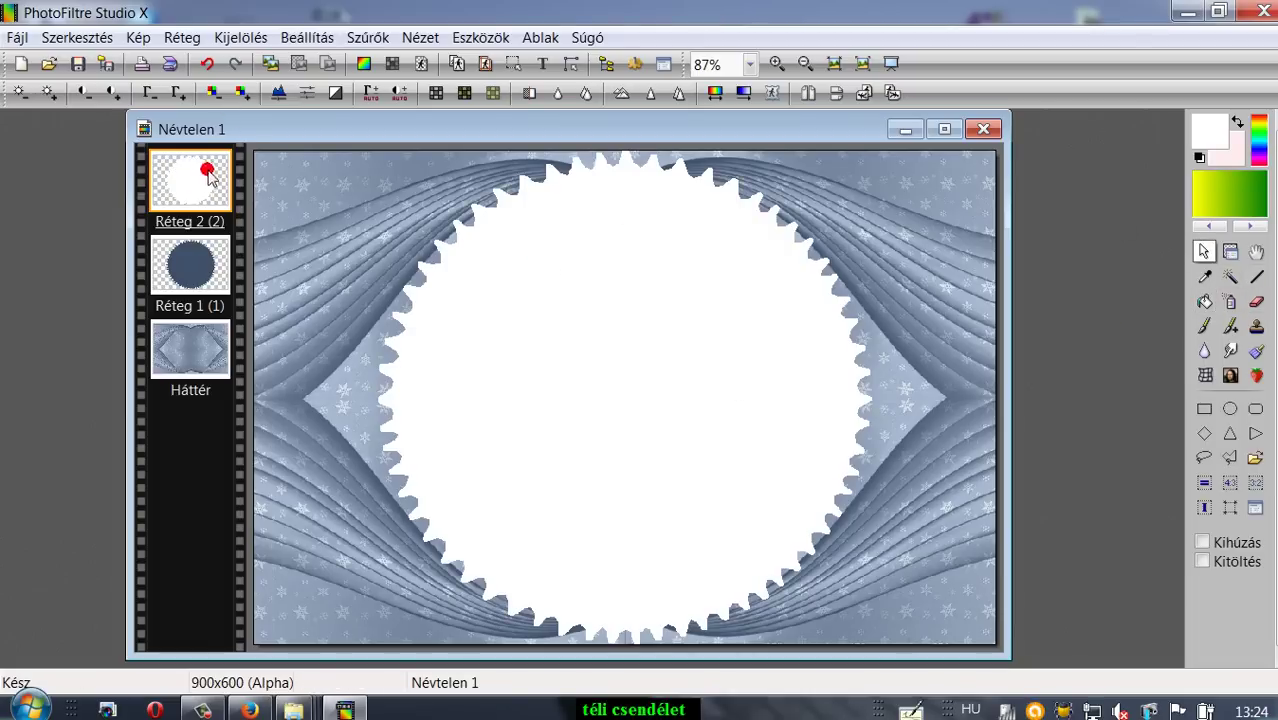
right_click(479, 248)
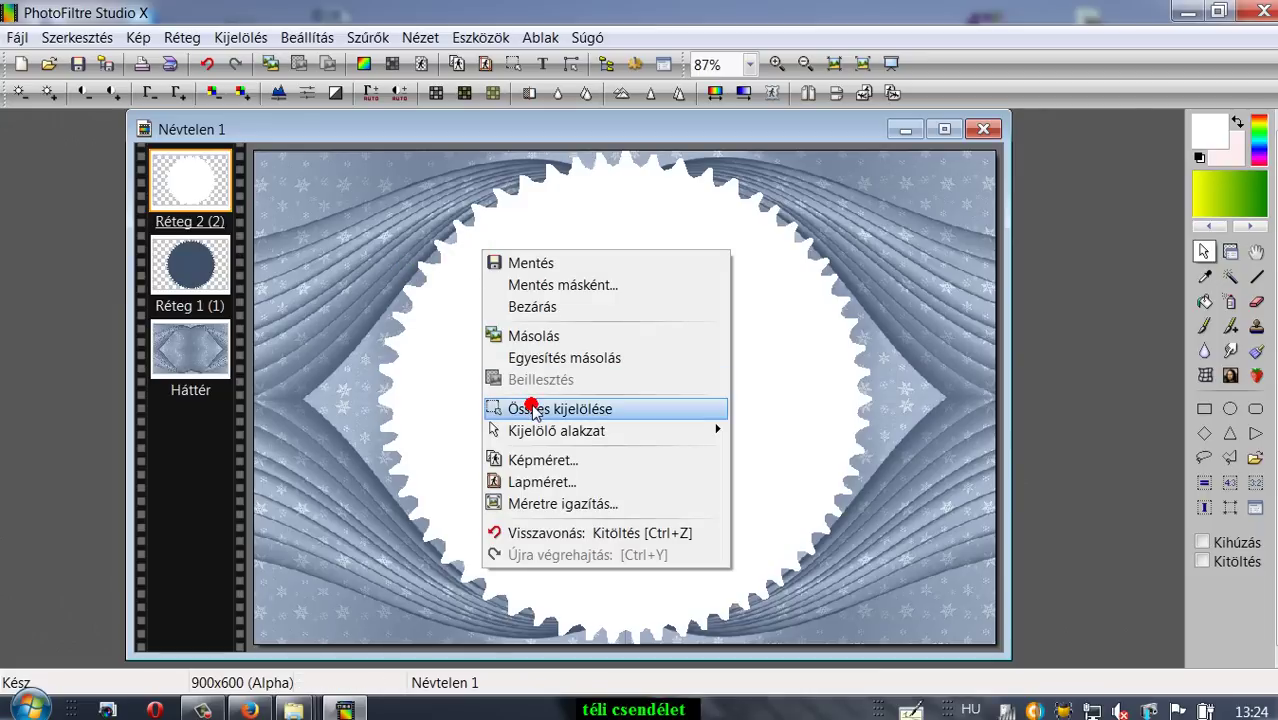
right_click(212, 189)
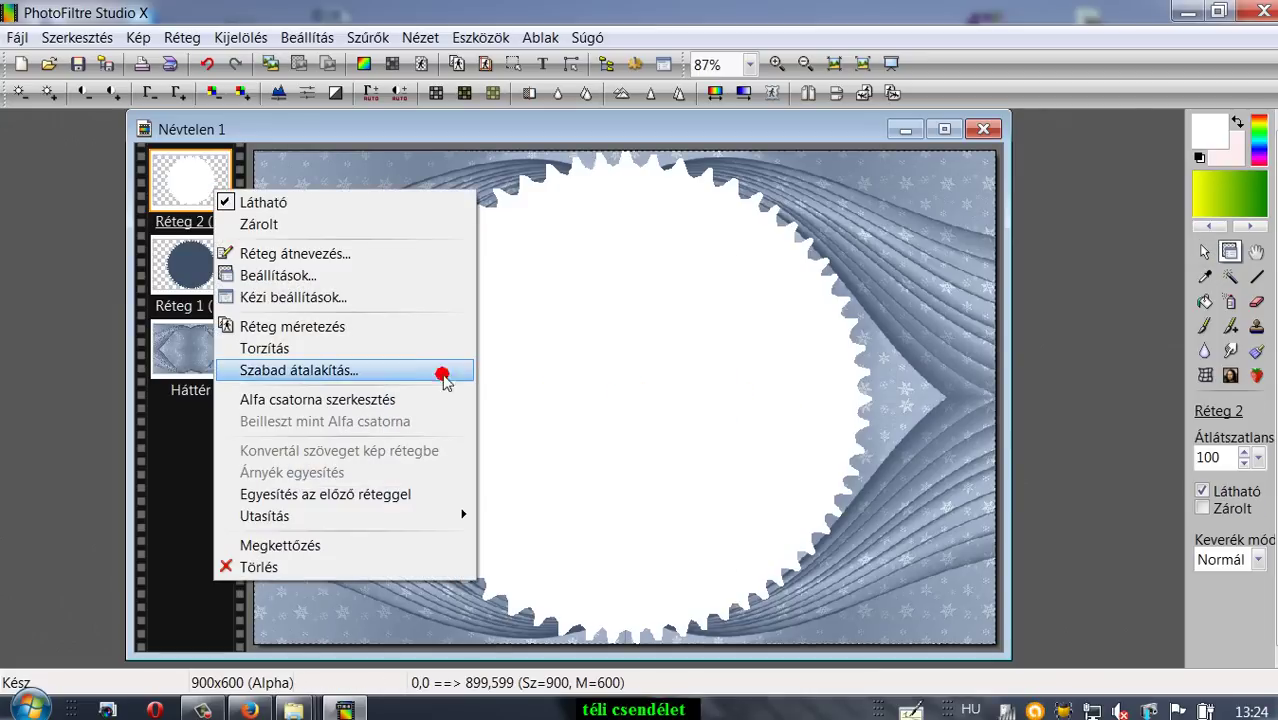
left_click(400, 368)
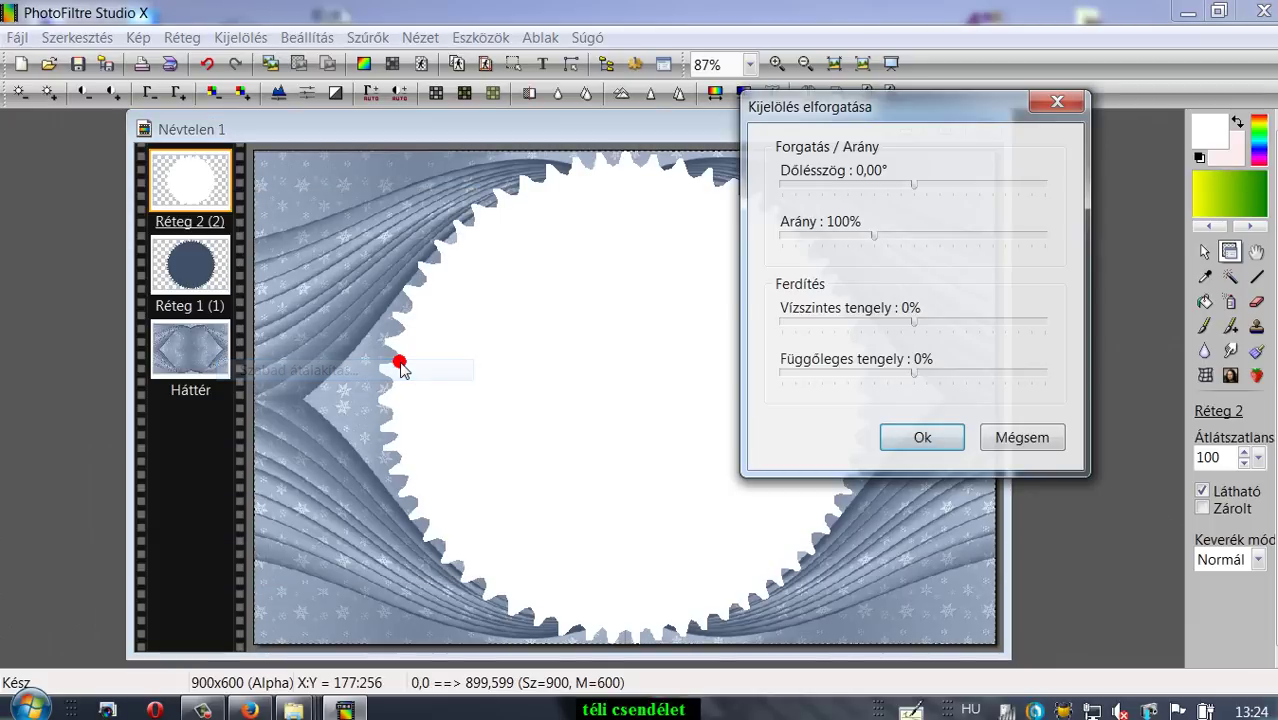
left_click_drag(875, 238, 871, 238)
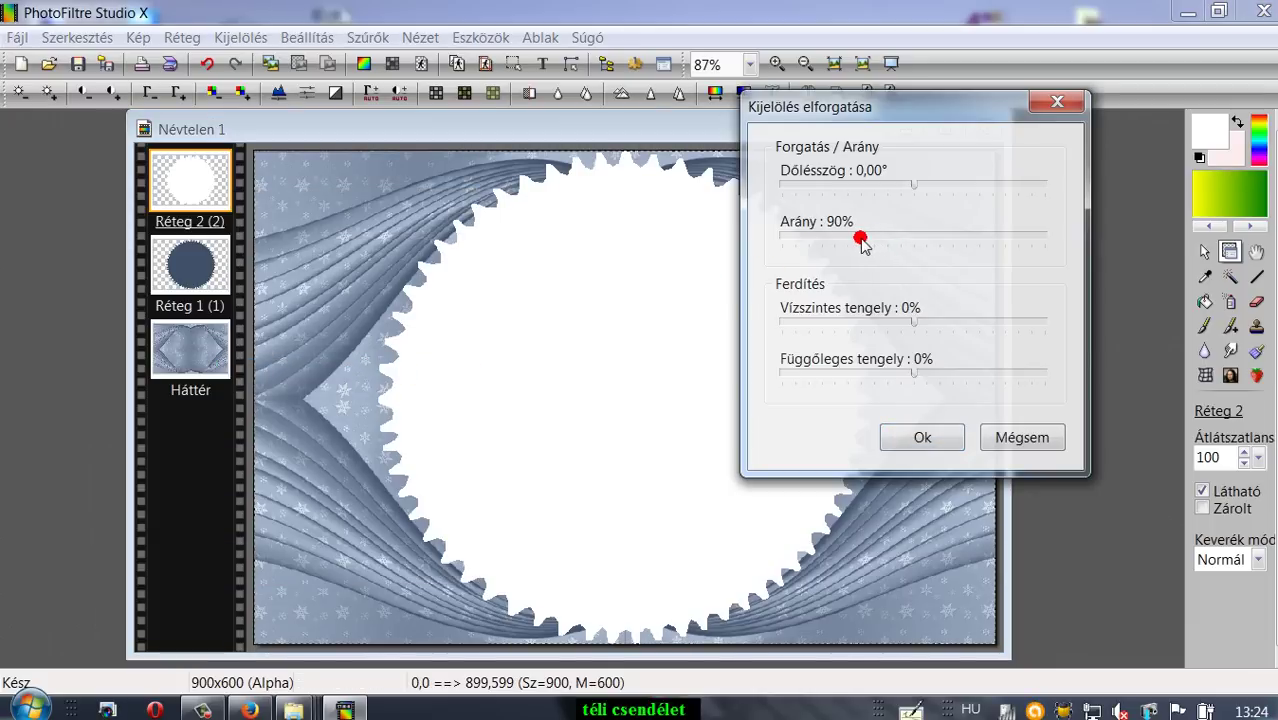
left_click(928, 440)
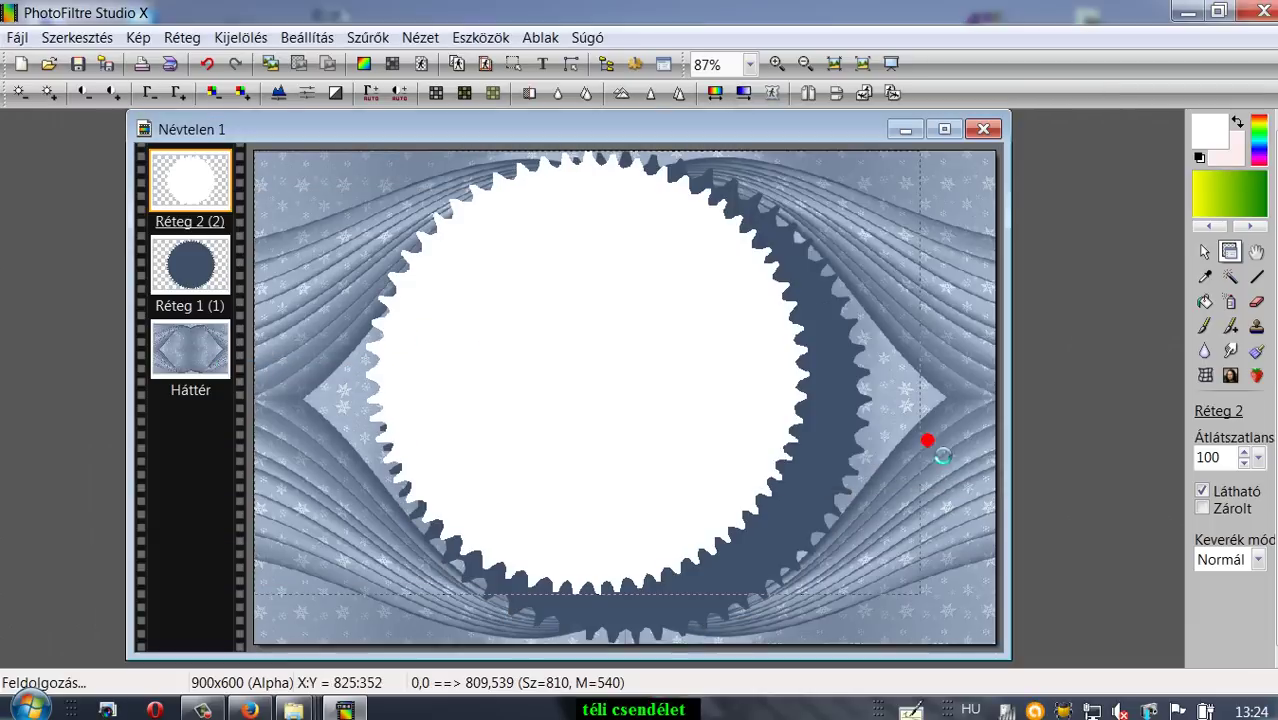
Centre the white disc over the dark blue disc, placing its layer at position 45,30 for an even toothed border
left_click_drag(627, 436, 667, 461)
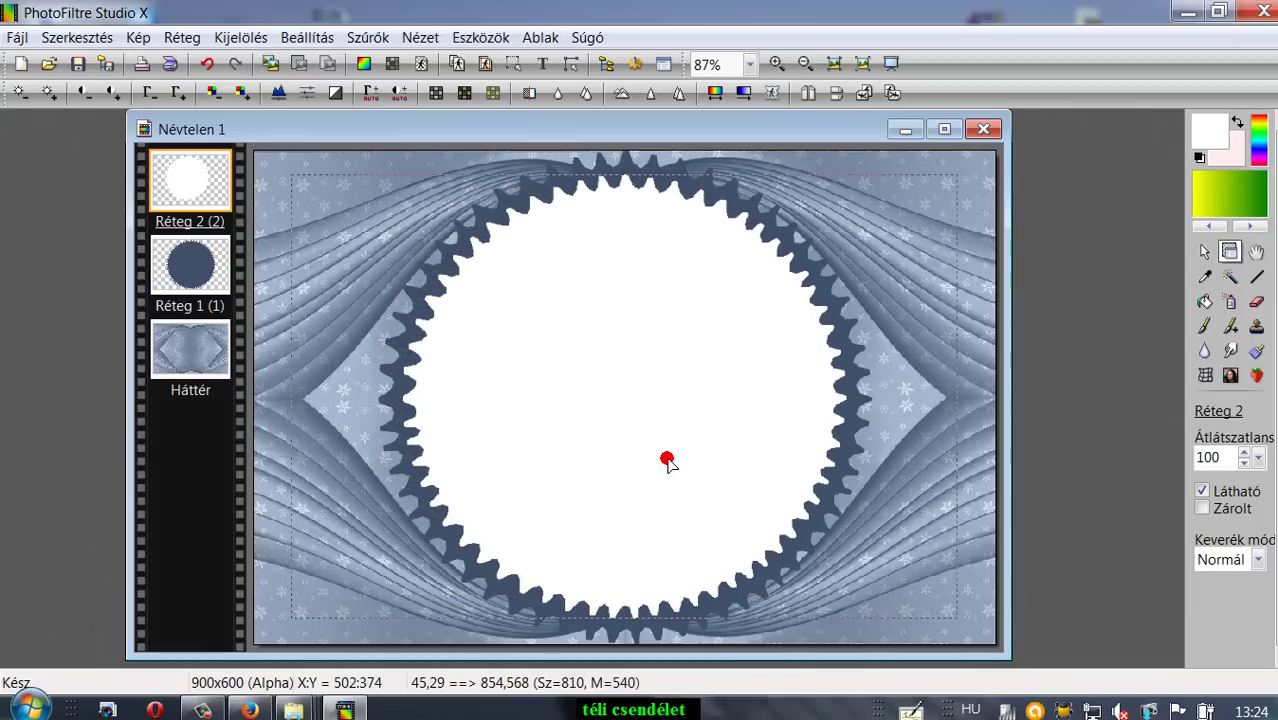
left_click_drag(667, 461, 666, 460)
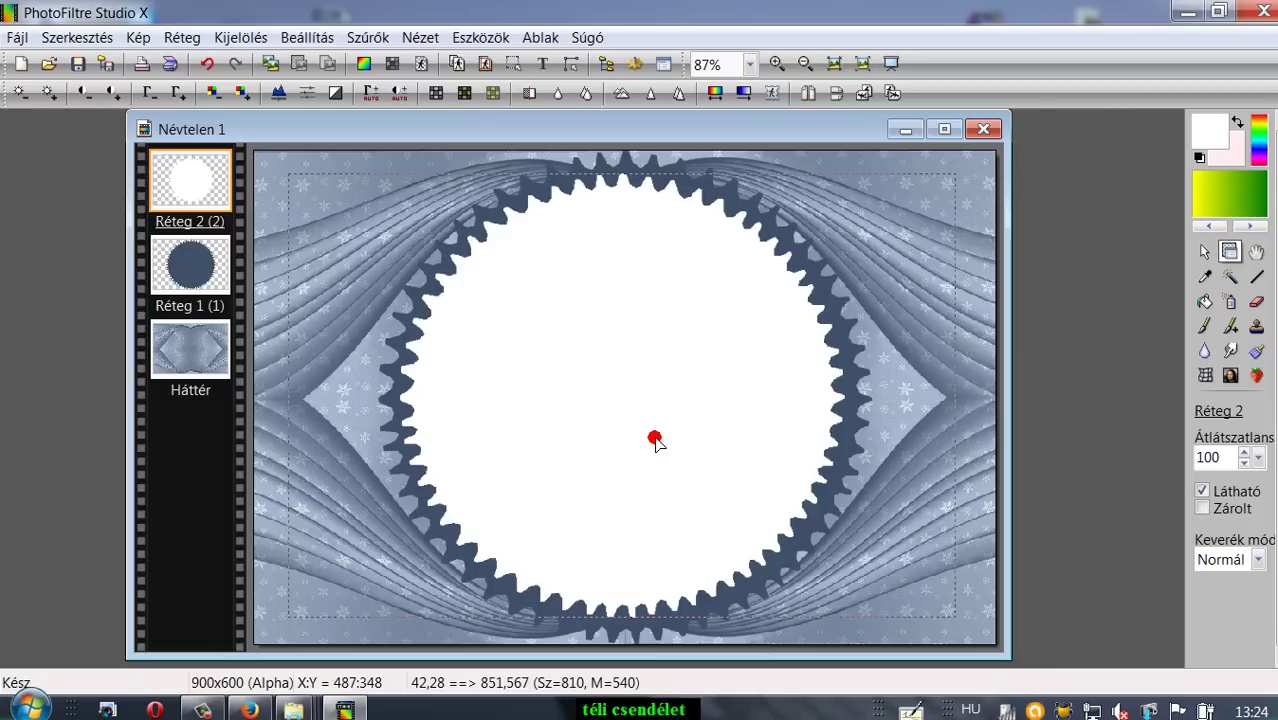
left_click_drag(713, 403, 718, 405)
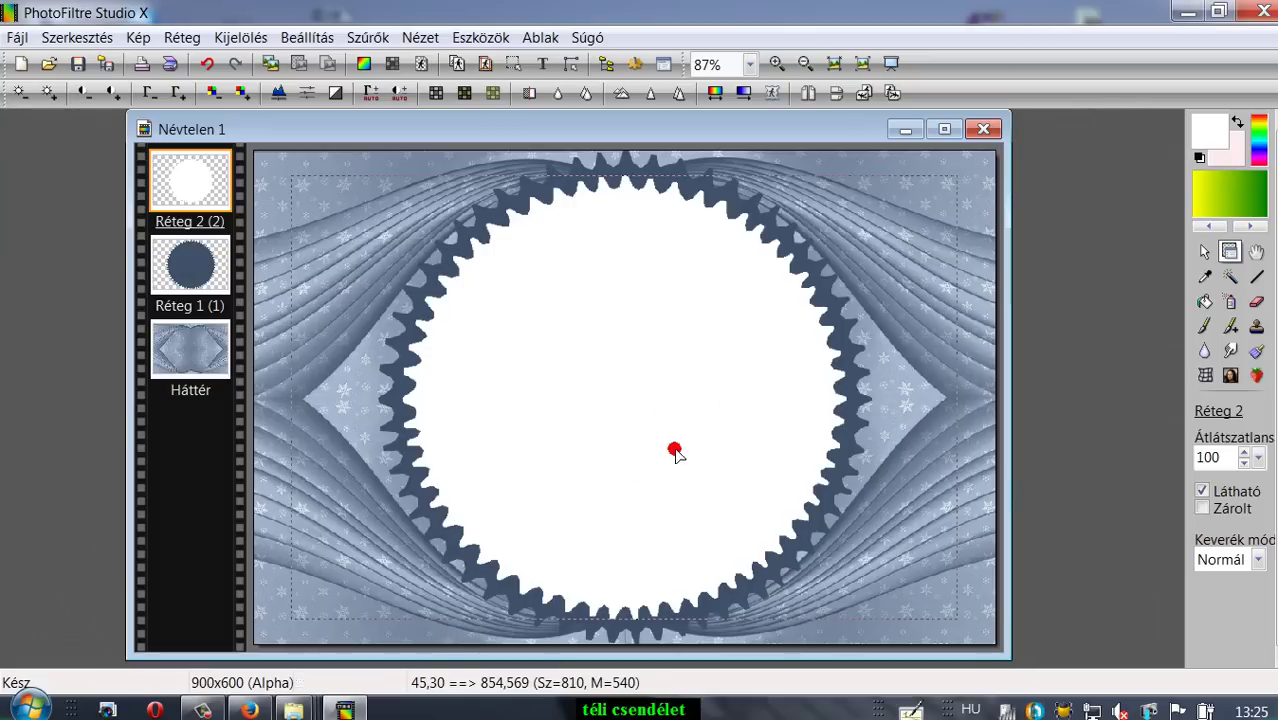
Copy the white disc layer and move the original completely off the canvas beyond its upper-right corner
right_click(175, 178)
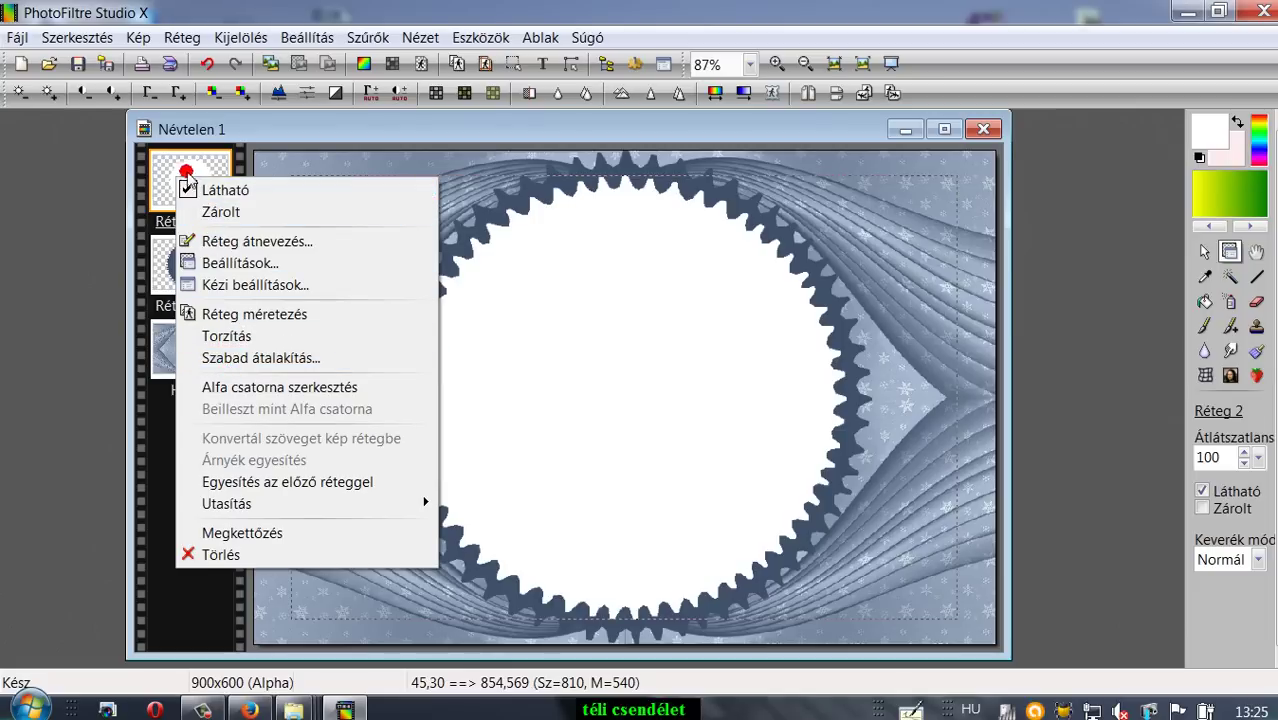
left_click(78, 38)
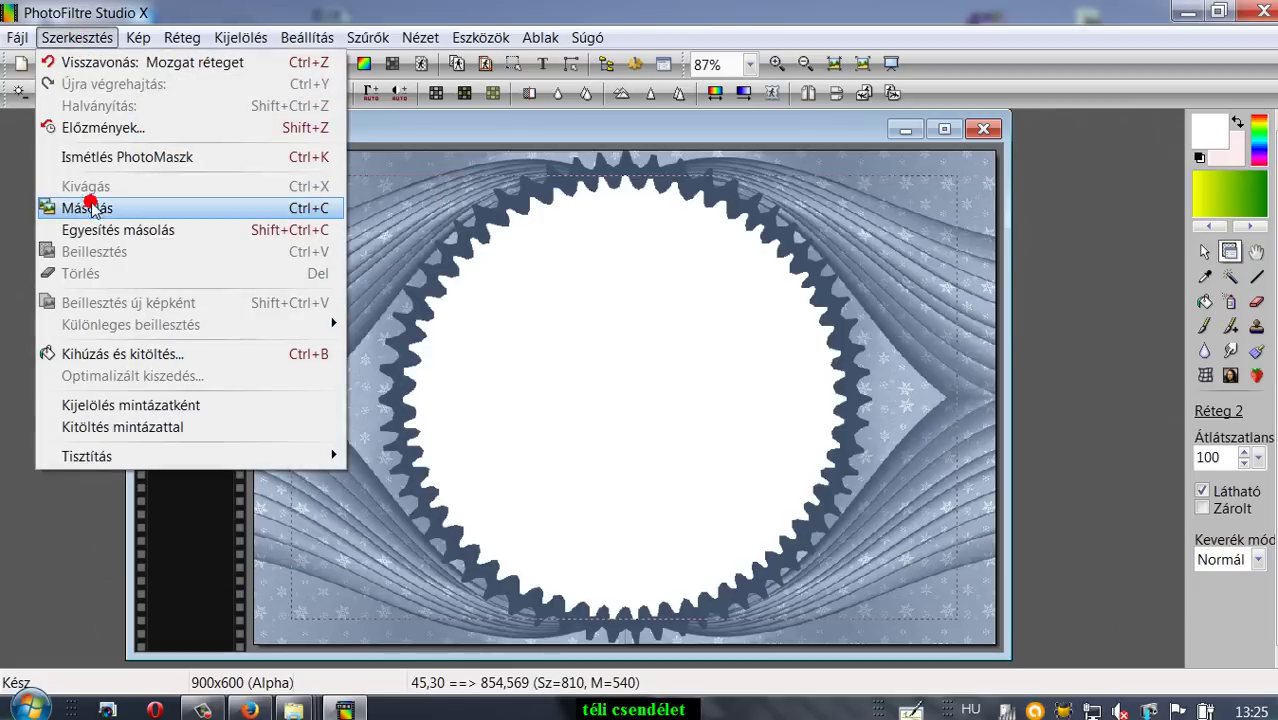
left_click(88, 213)
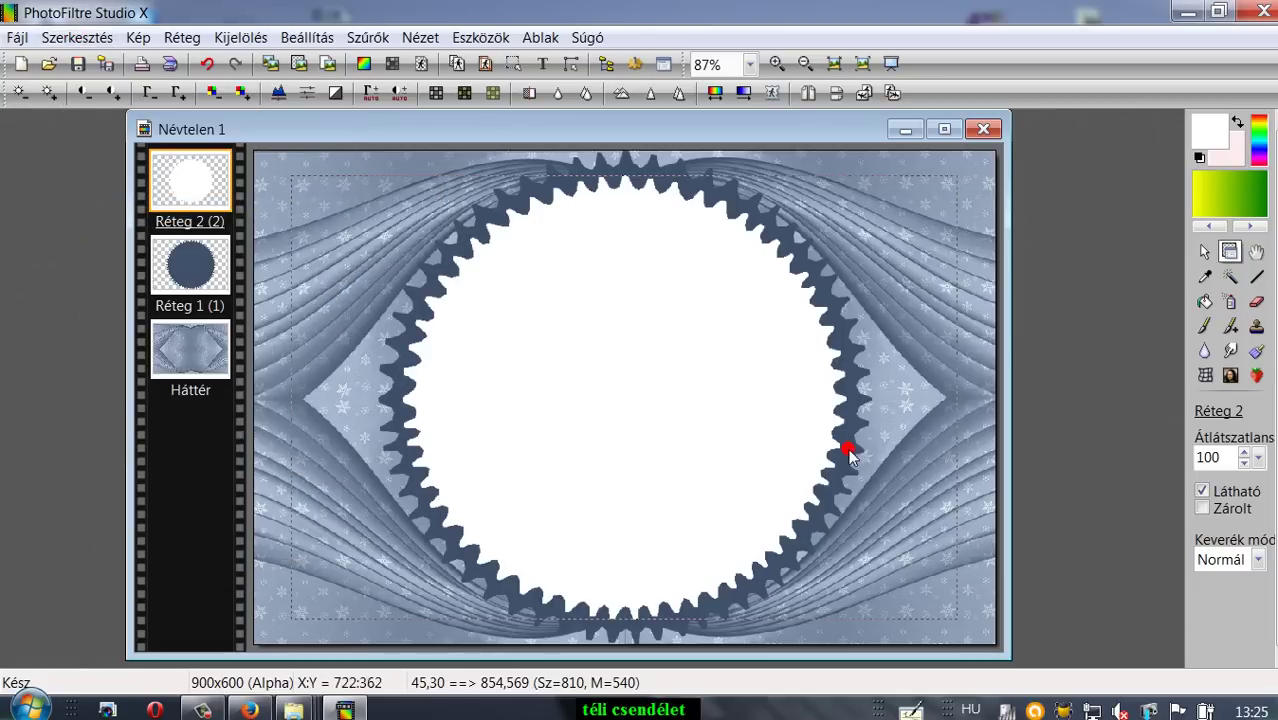
left_click_drag(723, 368, 1272, 8)
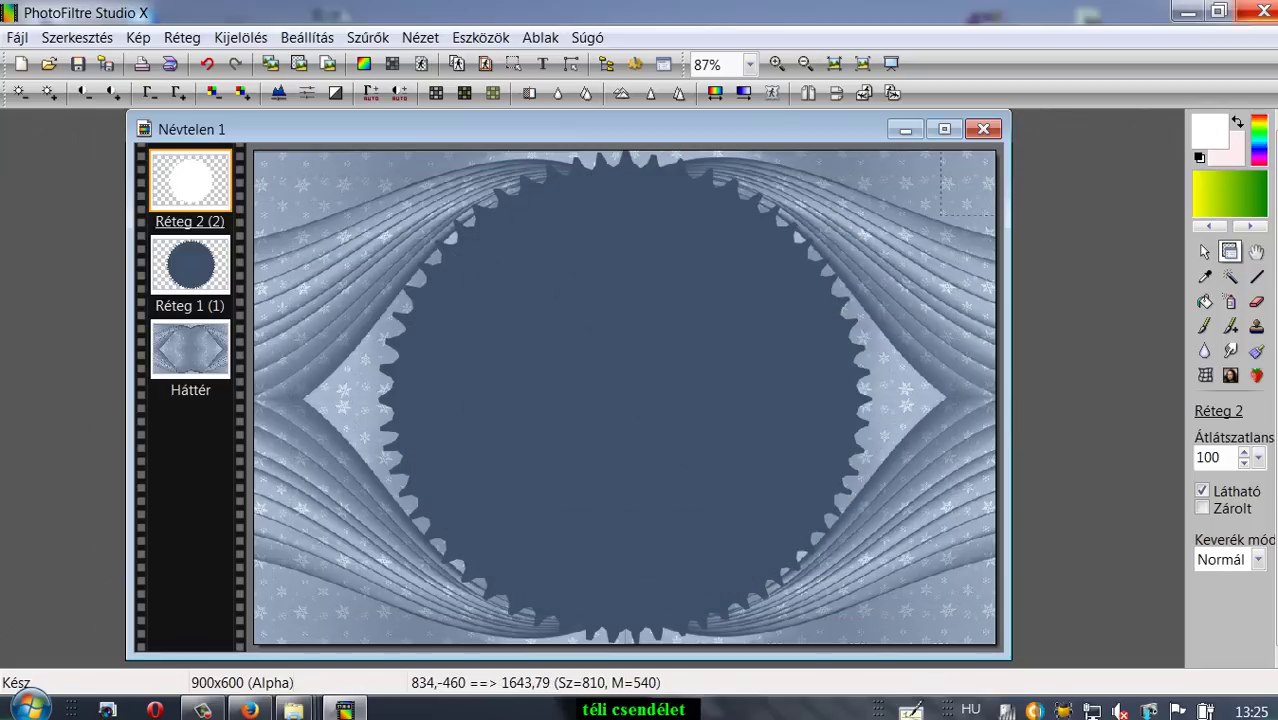
Paste the copied white disc as a new layer directly above the dark blue disc layer
left_click(159, 263)
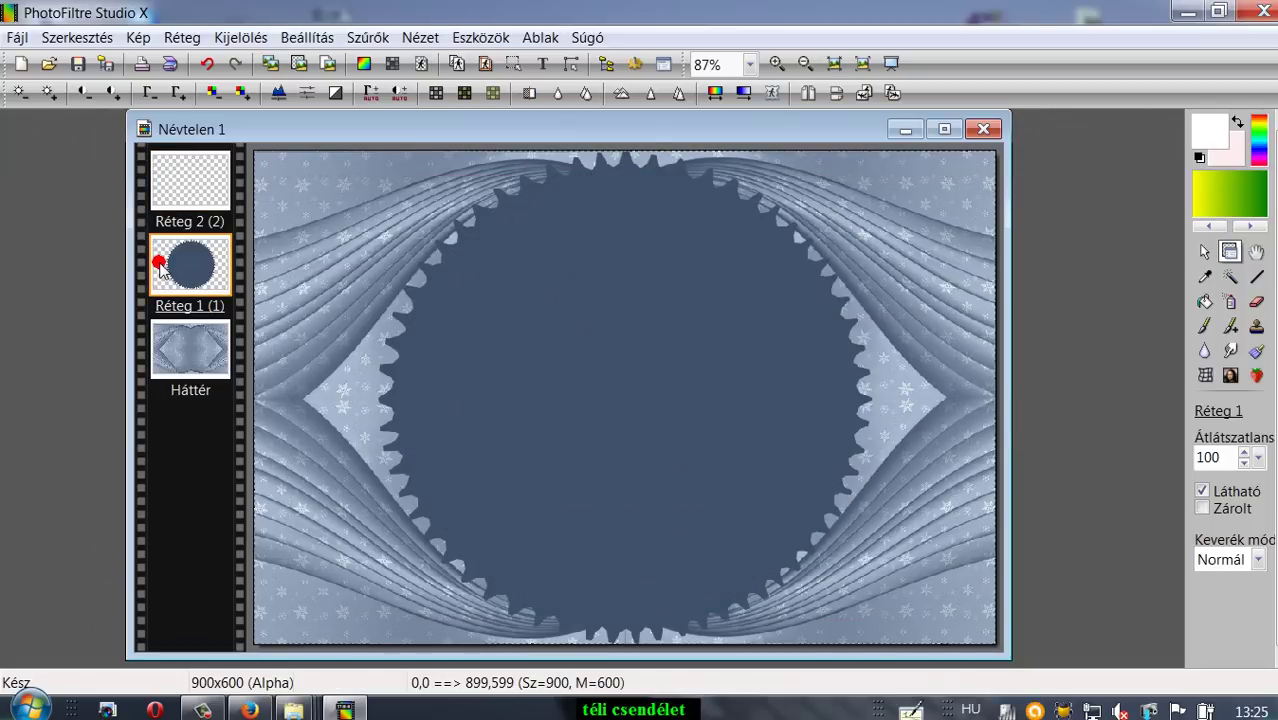
left_click(74, 37)
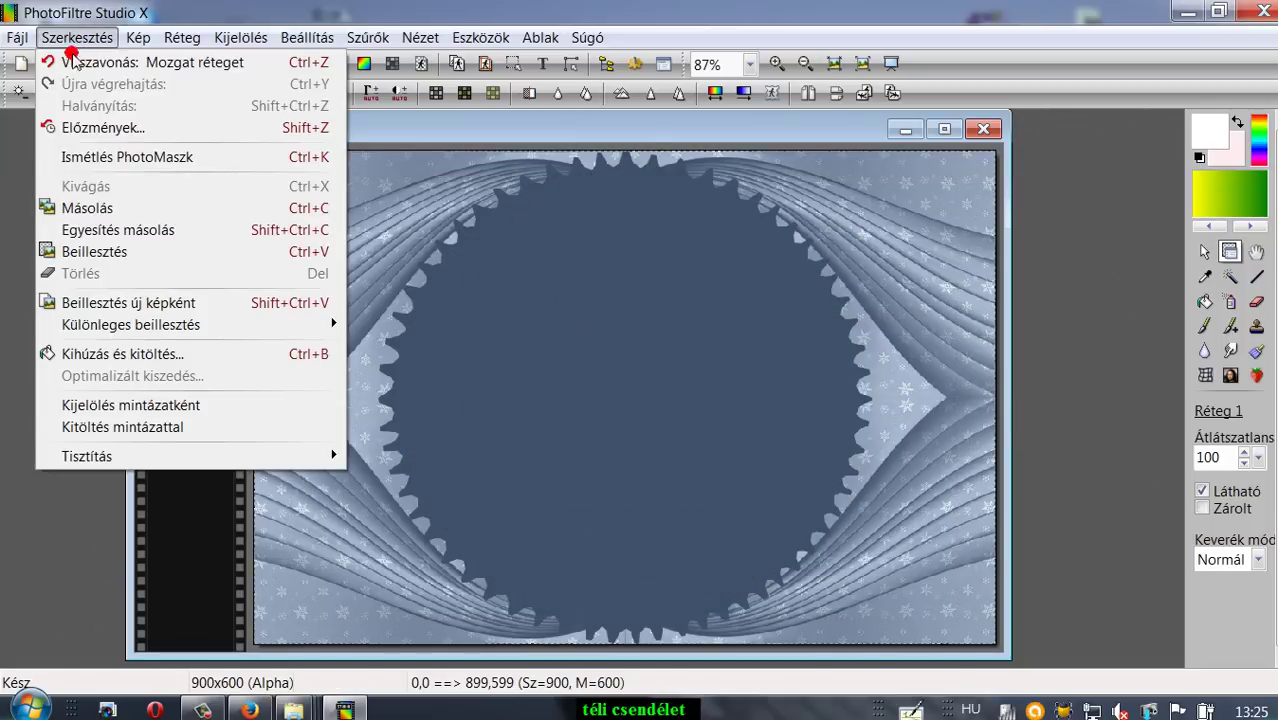
left_click(94, 252)
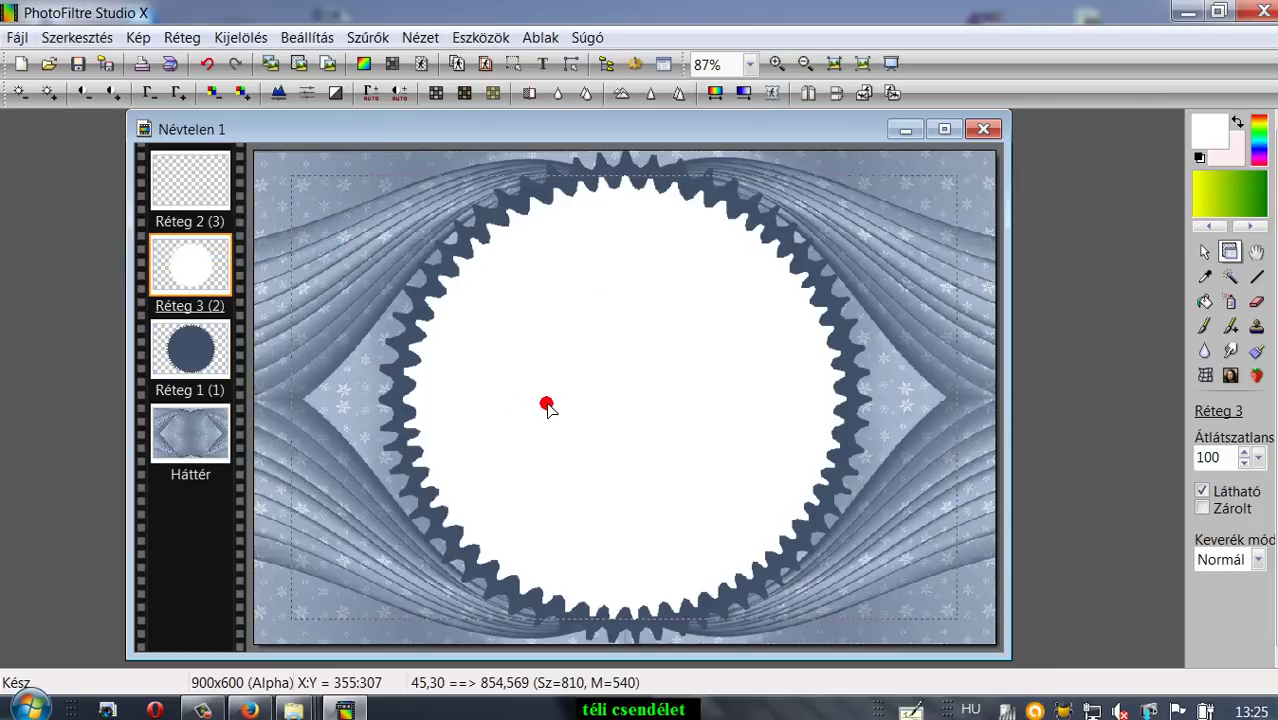
Select the pasted white disc with the magic wand at tolerance 61 and delete its fill
left_click(1206, 254)
left_click(1231, 284)
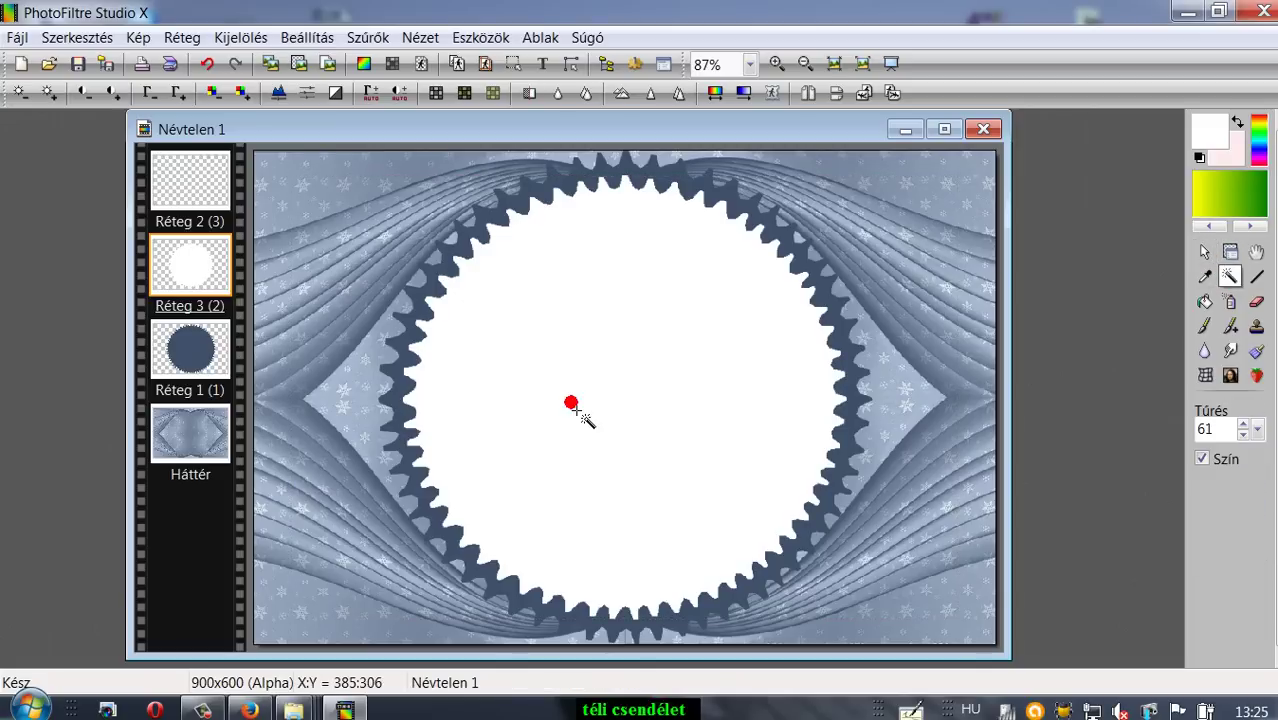
left_click(604, 381)
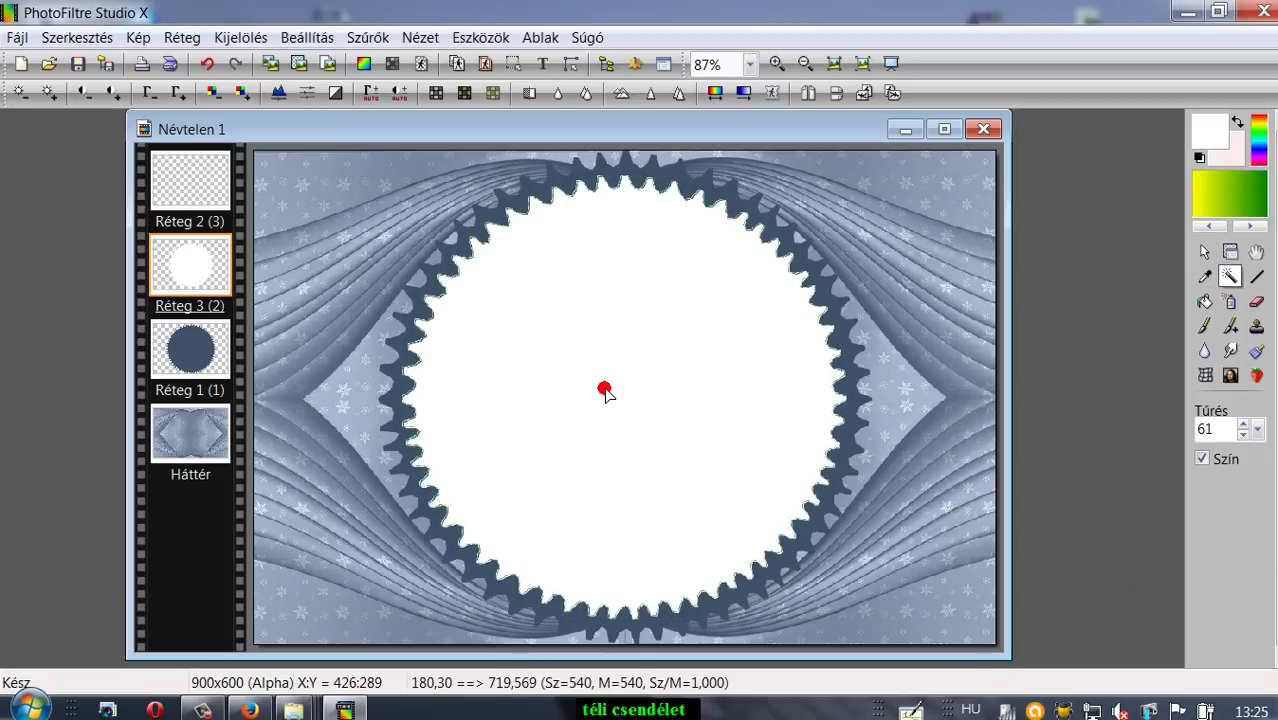
key("Delete")
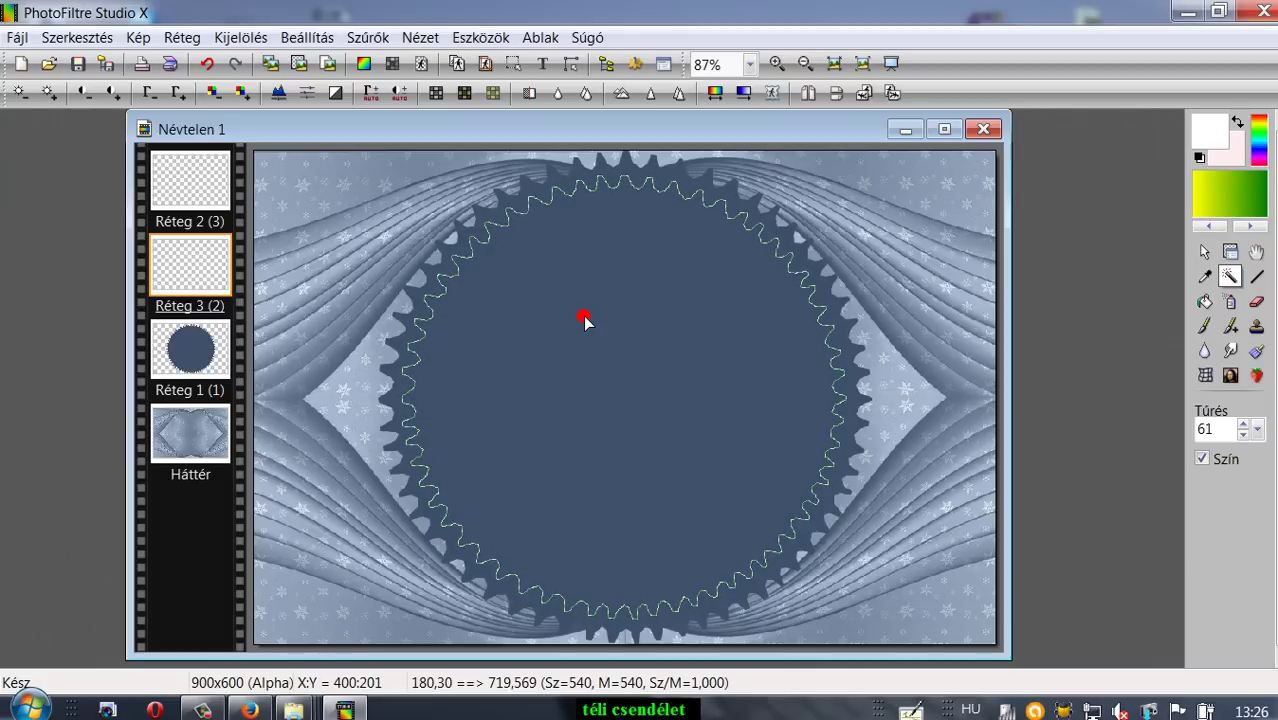
left_click(600, 364)
Cut the selected toothed area out of the dark blue disc layer to leave a ring, and drop the selection
left_click(195, 352)
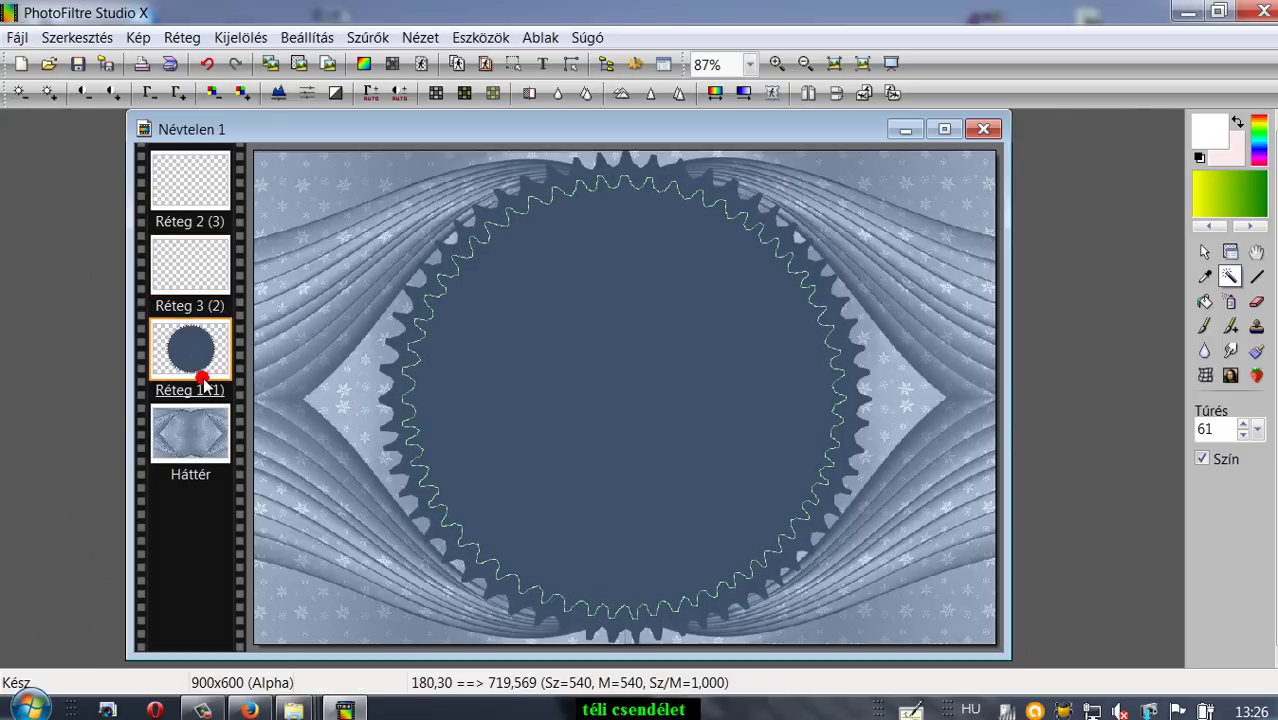
key("Delete")
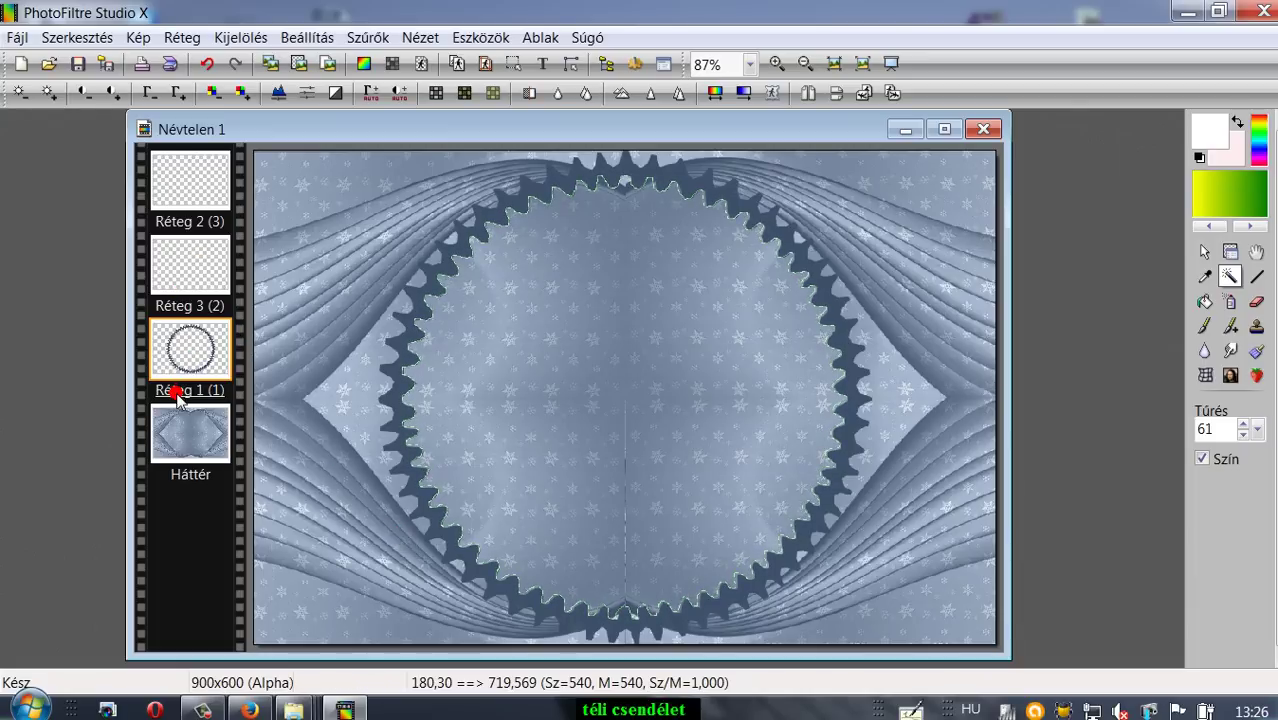
left_click(1204, 252)
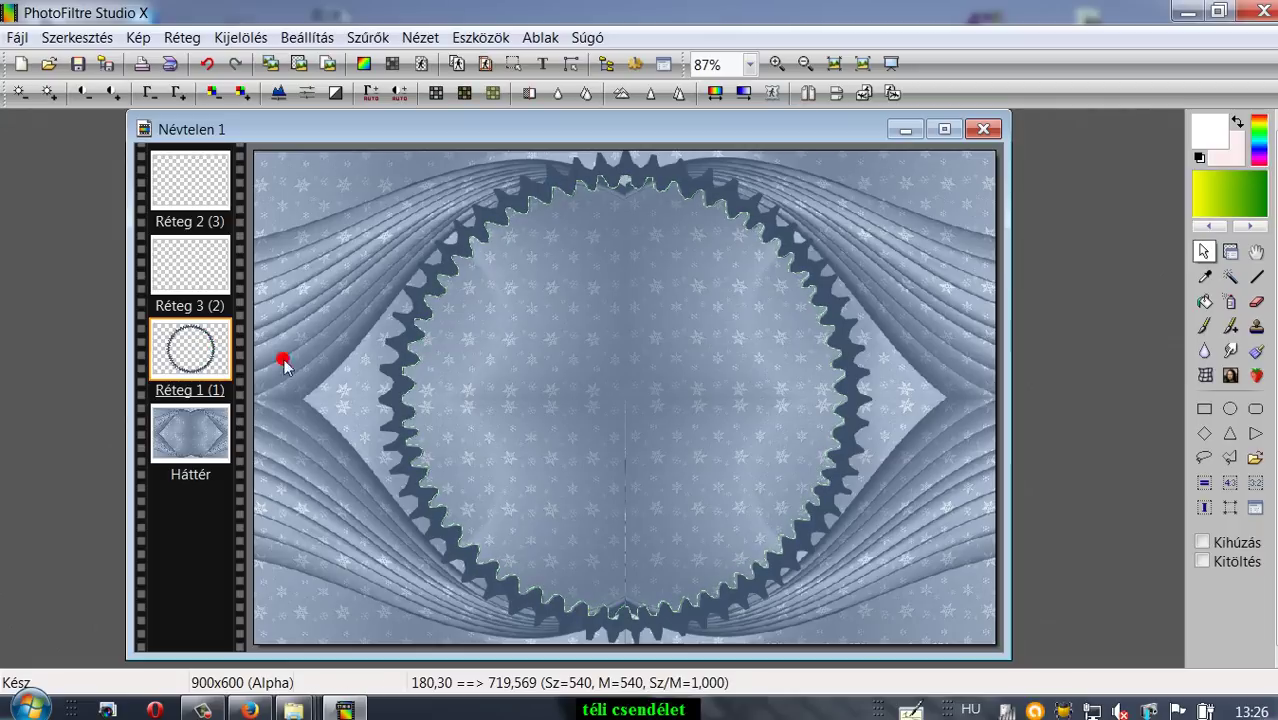
left_click(1230, 252)
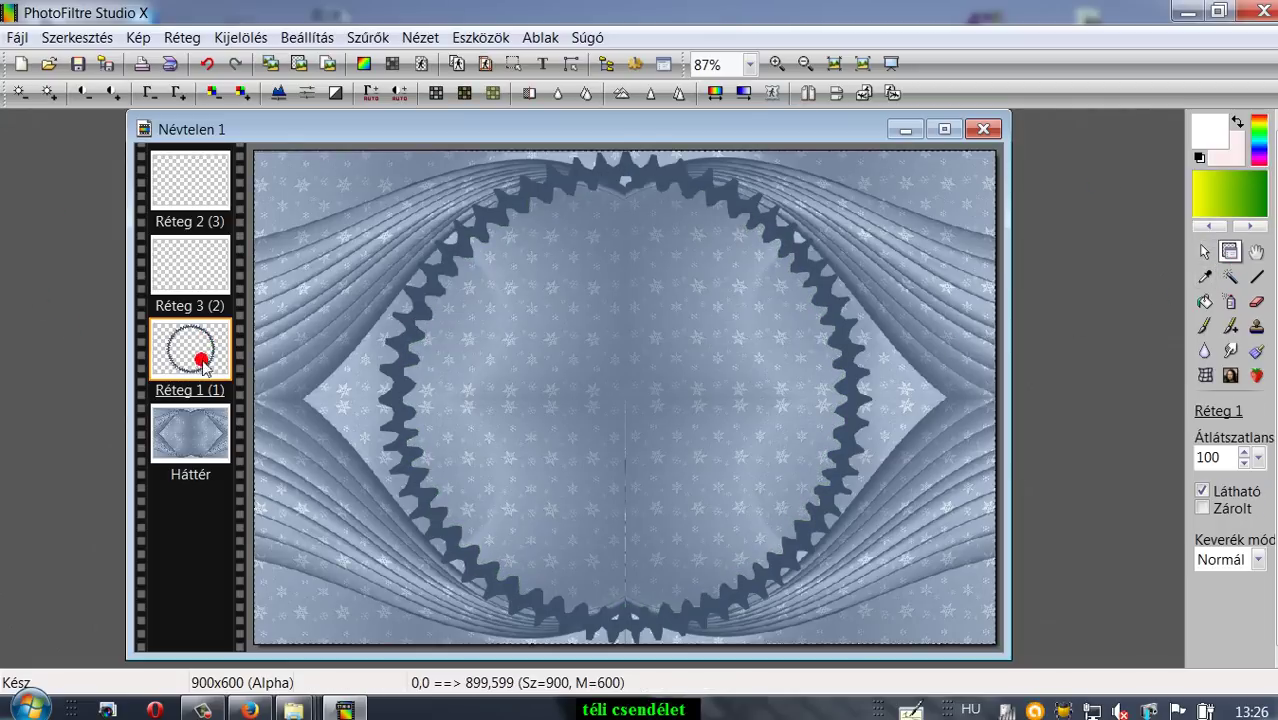
Apply a Kontúr 3D filter to the toothed ring with white as Szín 1, width 4 and the Bal-felső position
left_click(368, 37)
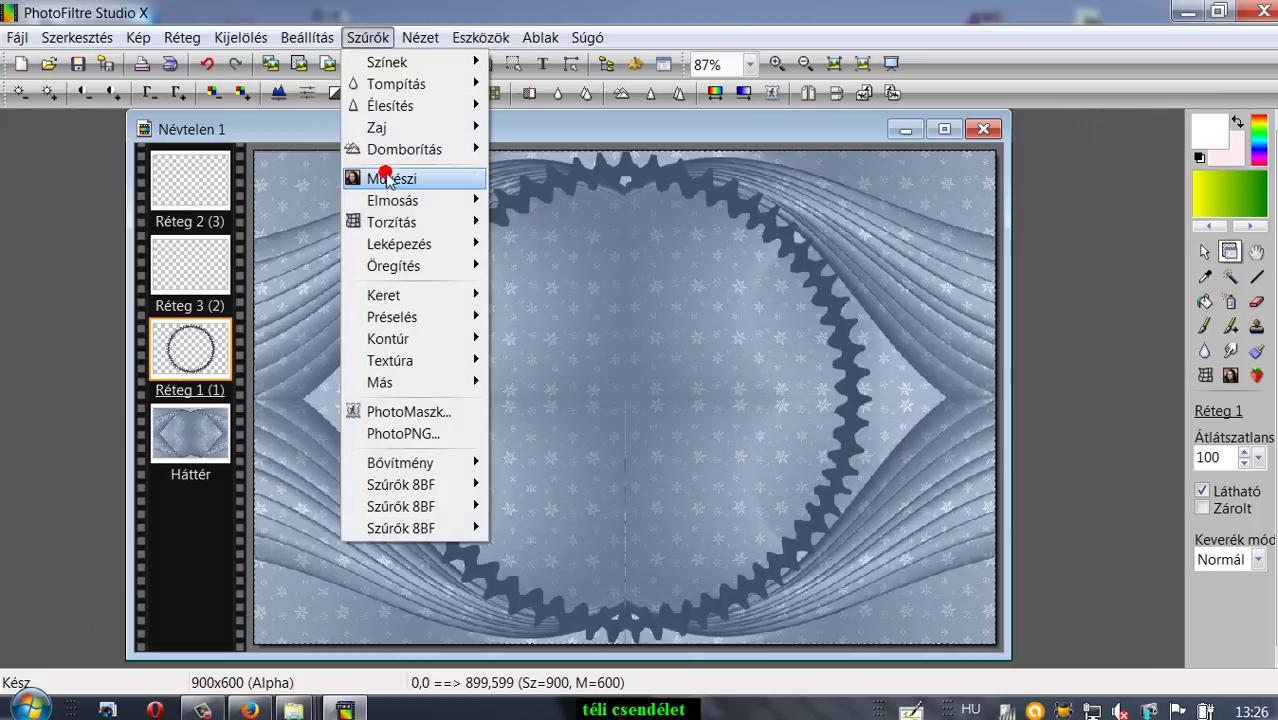
mouse_move(395, 214)
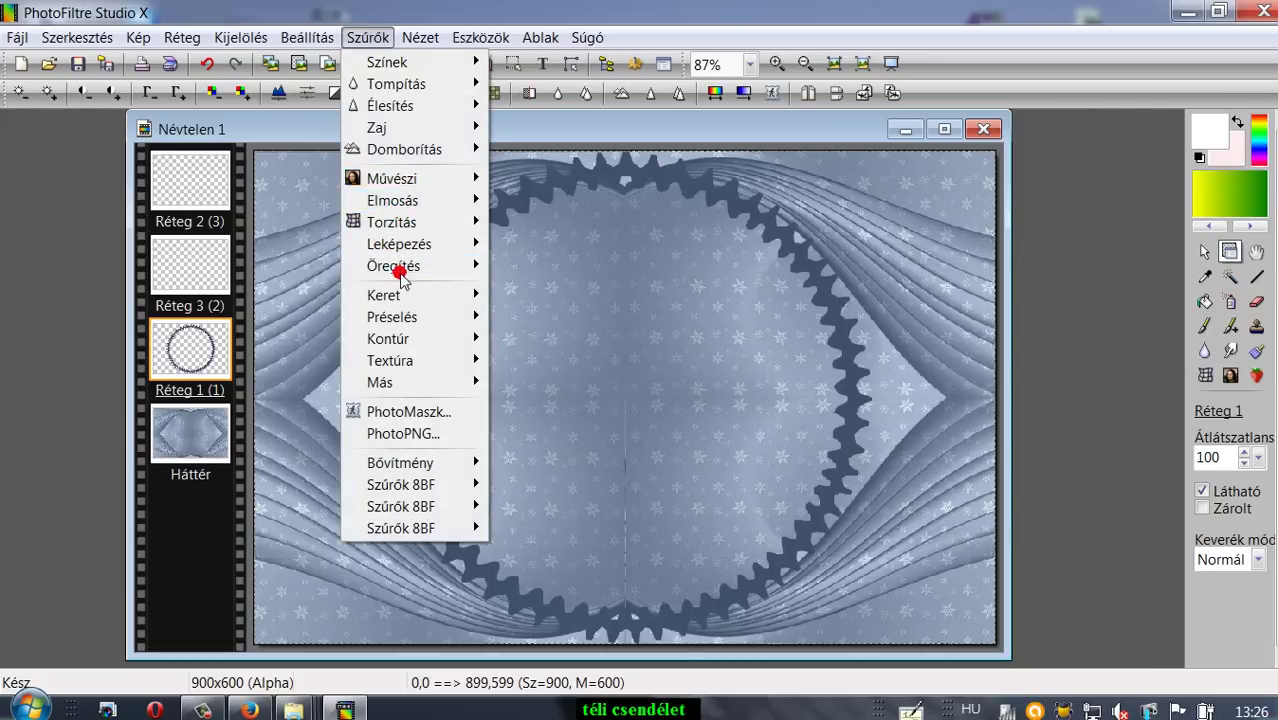
mouse_move(398, 266)
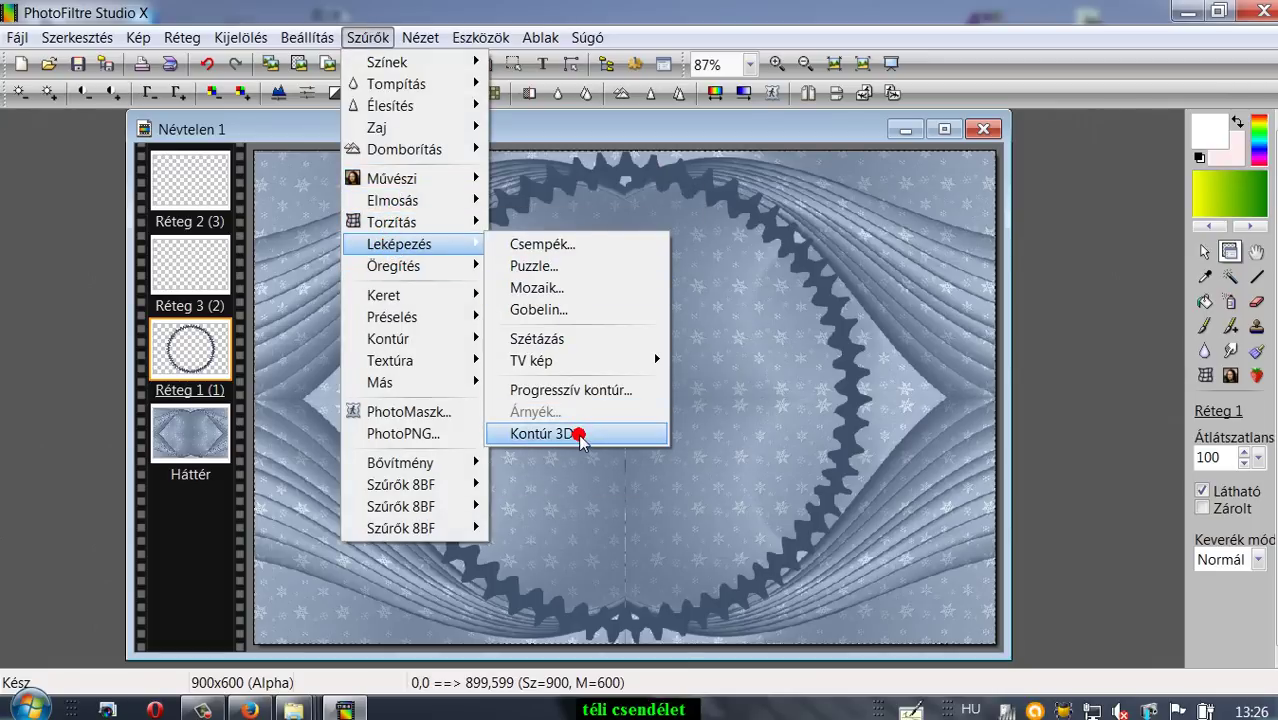
left_click(578, 434)
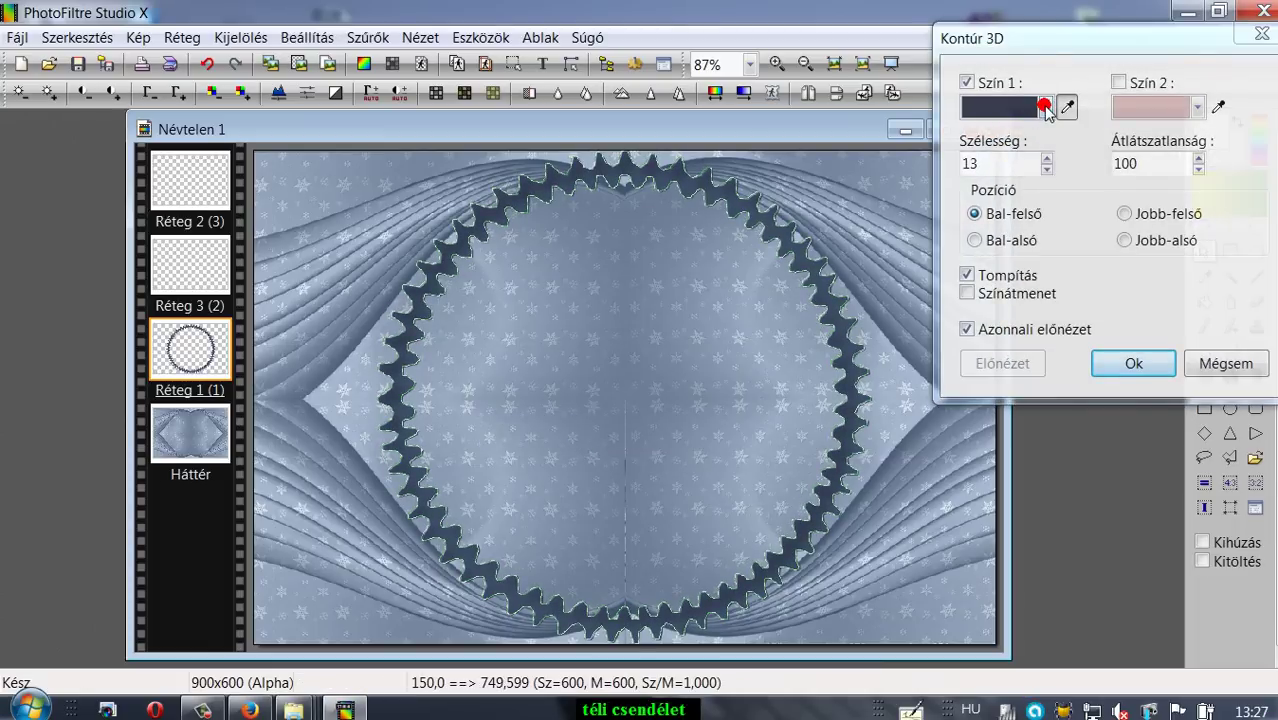
left_click(1045, 107)
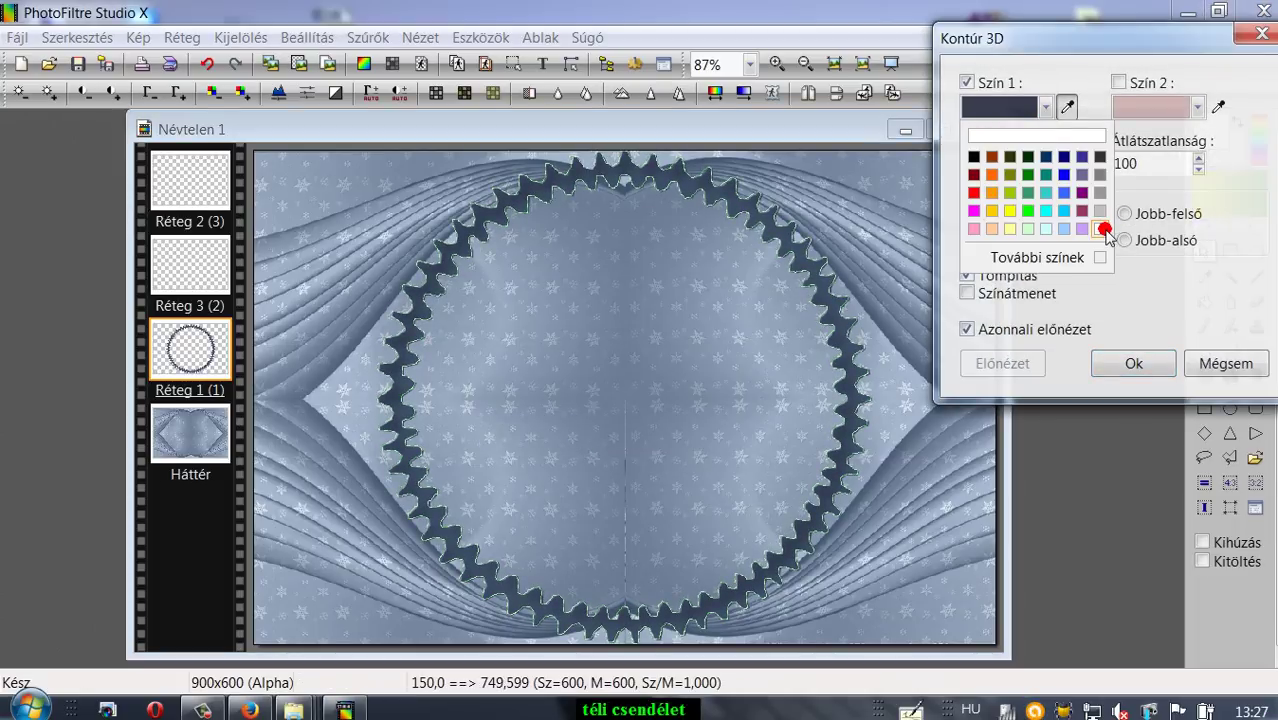
left_click(1100, 229)
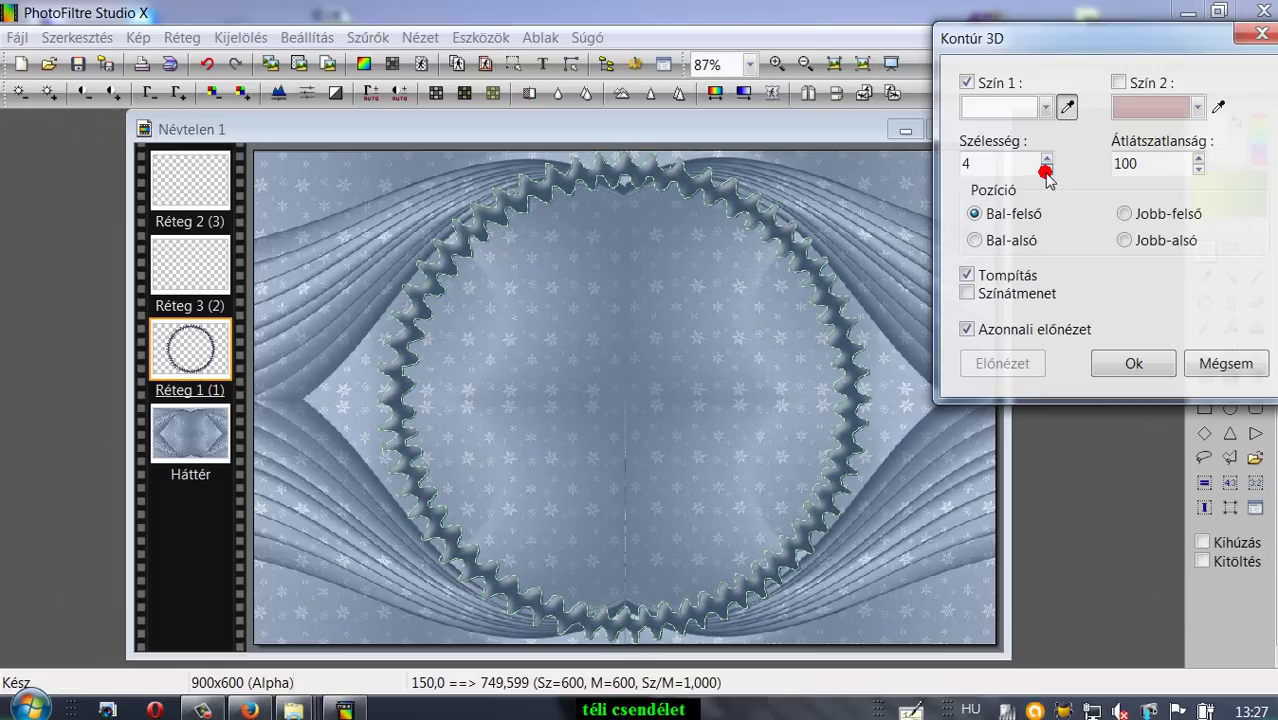
left_click(1135, 365)
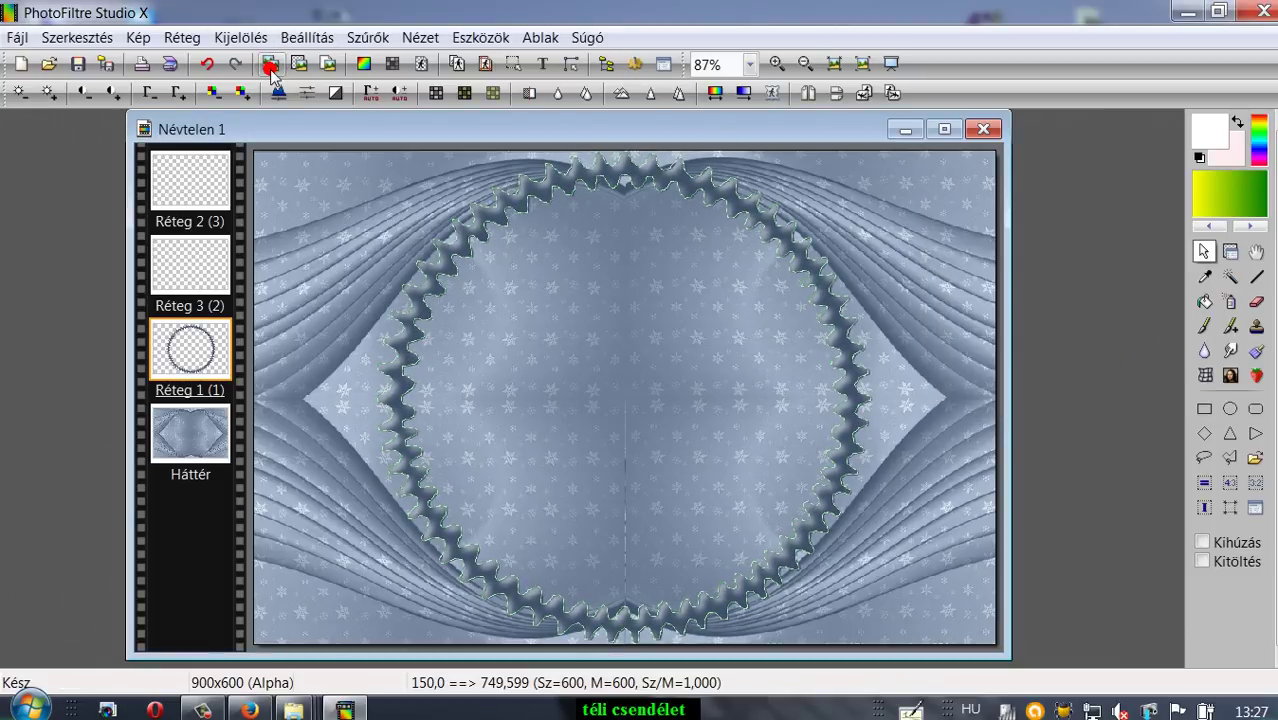
Apply a second white Kontúr 3D of width 4 to the ring with the Jobb-alsó position
left_click(368, 37)
mouse_move(405, 245)
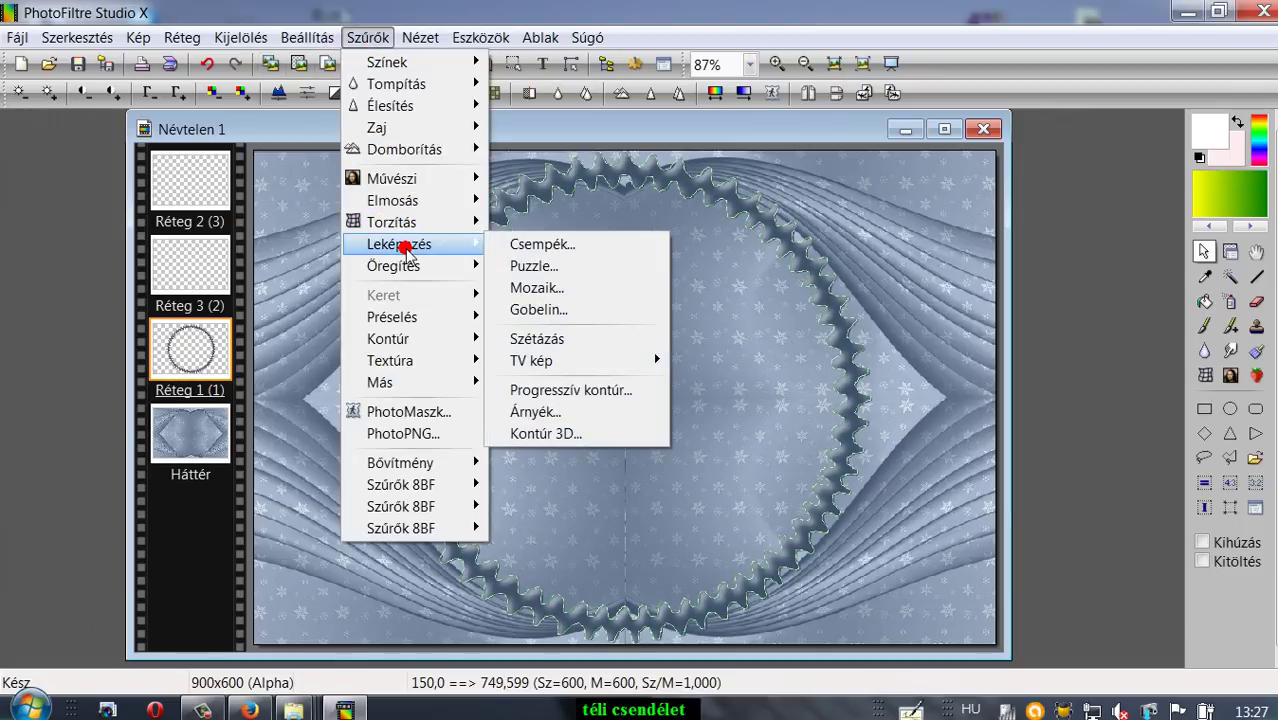
left_click(597, 434)
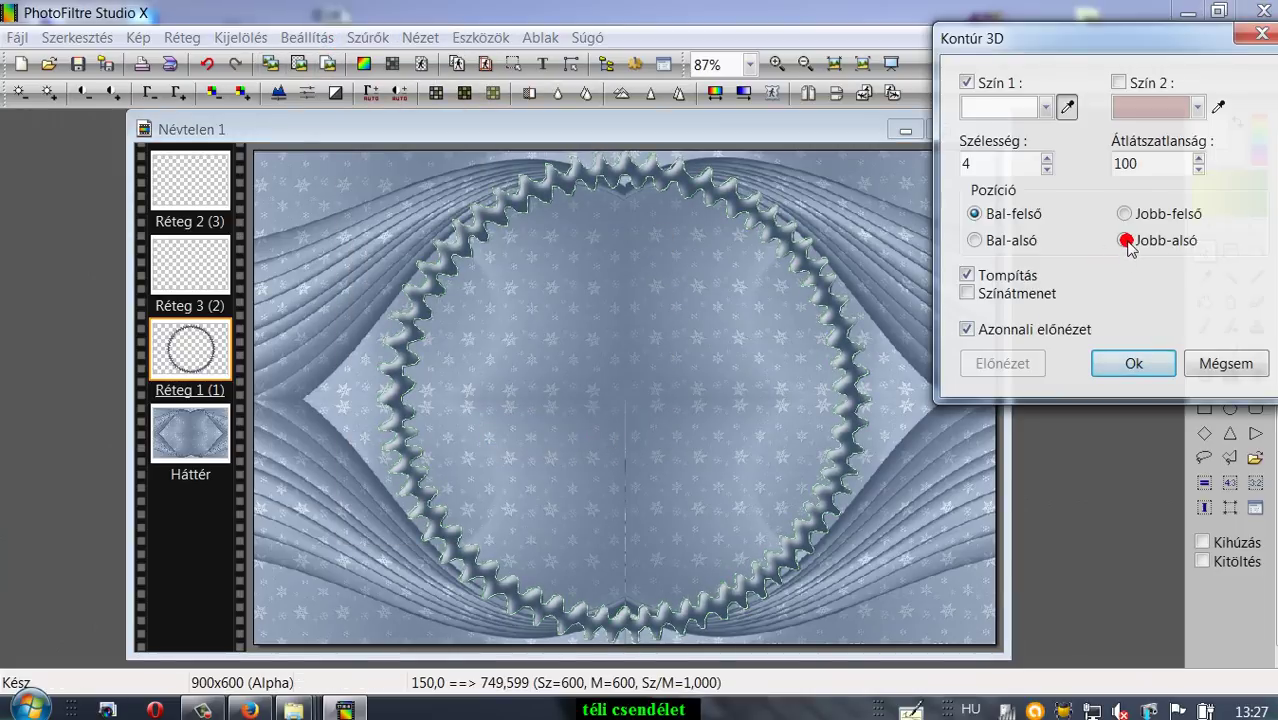
left_click(1126, 242)
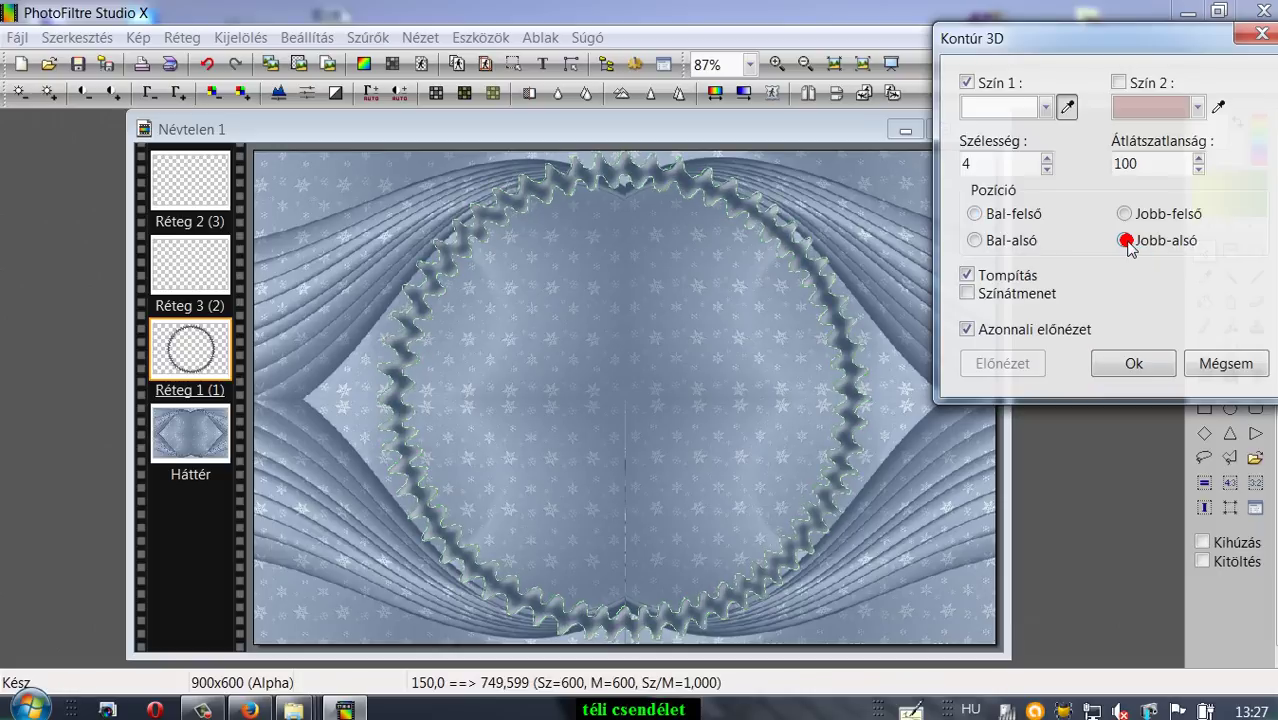
left_click(1132, 363)
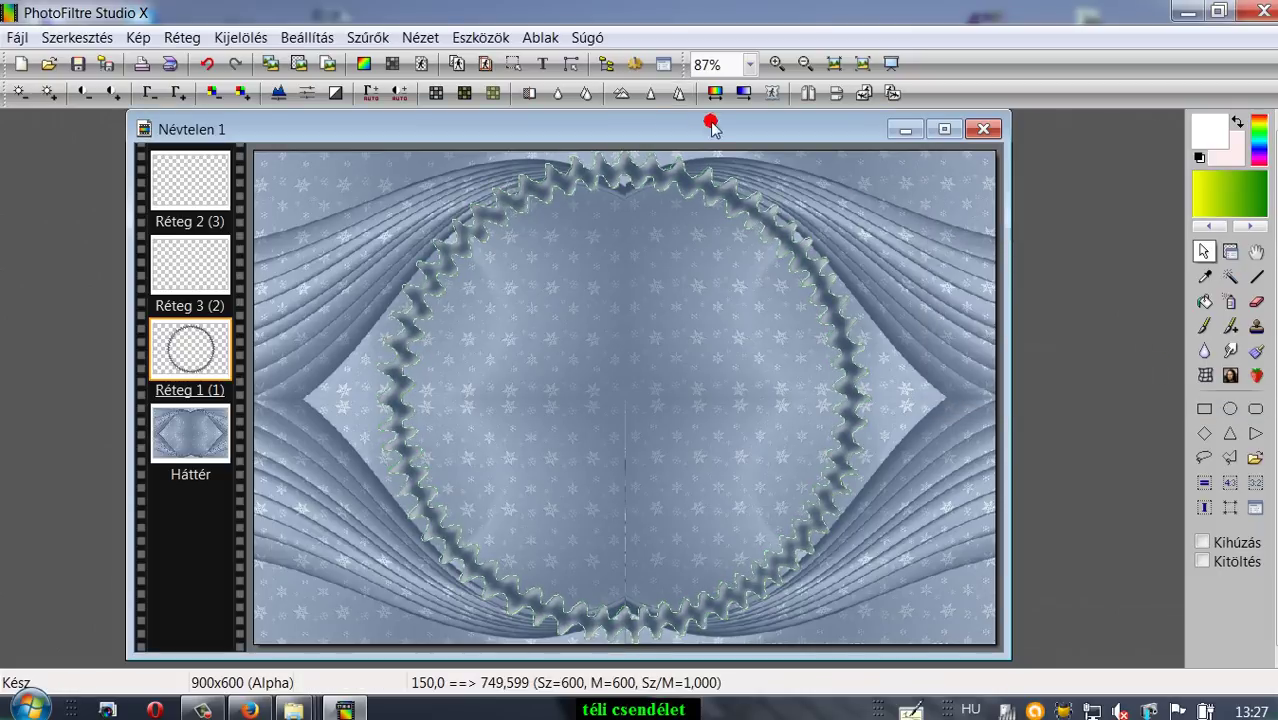
Drop the ring selection and apply the standard Domborítás emboss filter to the ring layer twice
left_click(1230, 252)
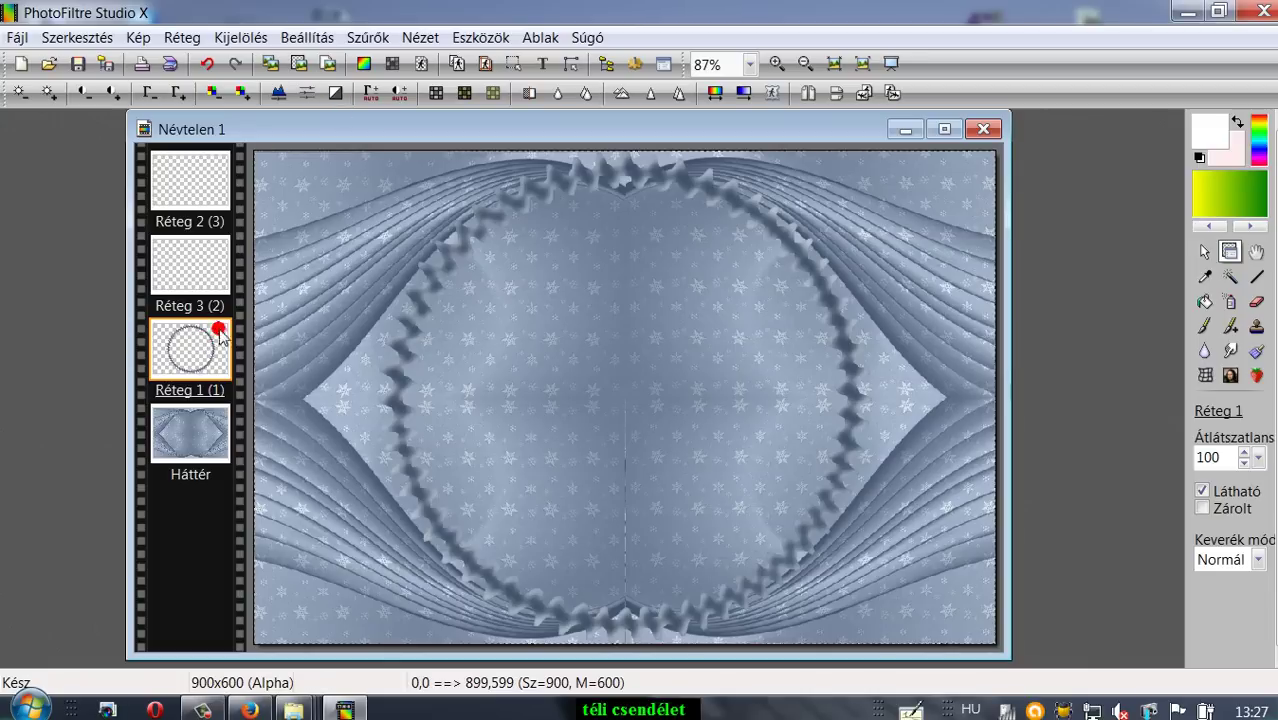
left_click(370, 37)
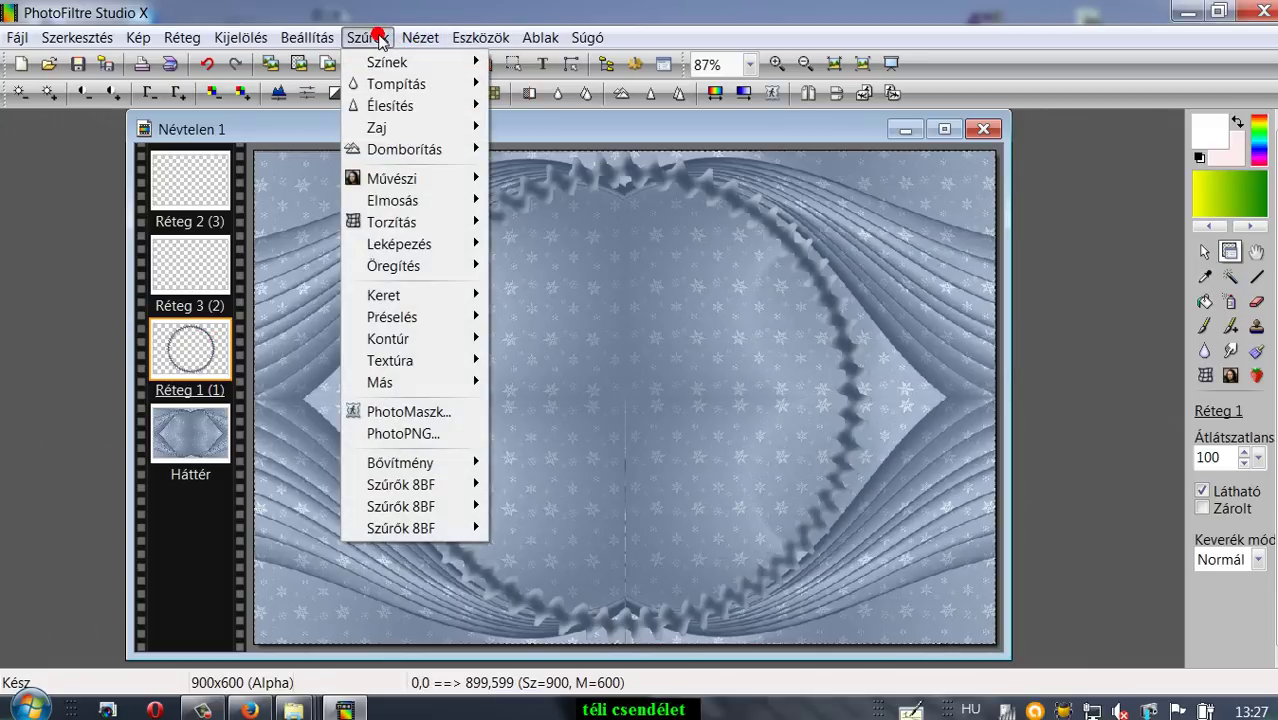
mouse_move(426, 158)
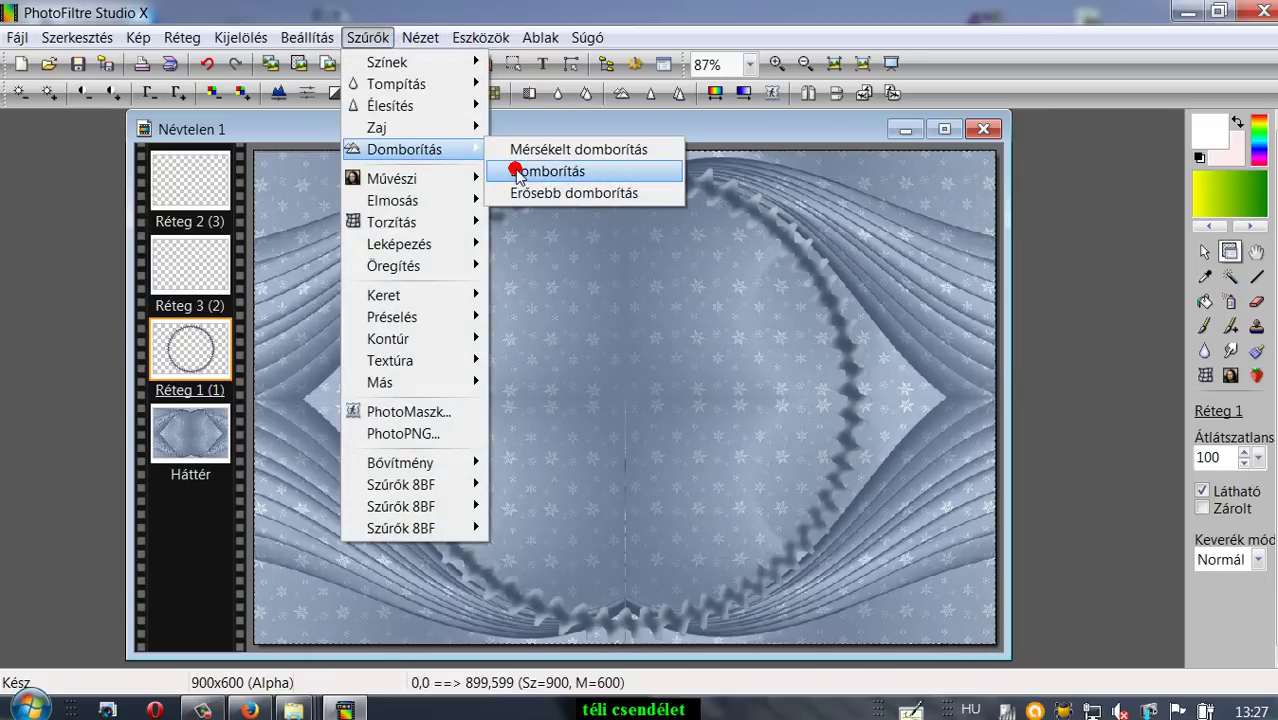
left_click(513, 171)
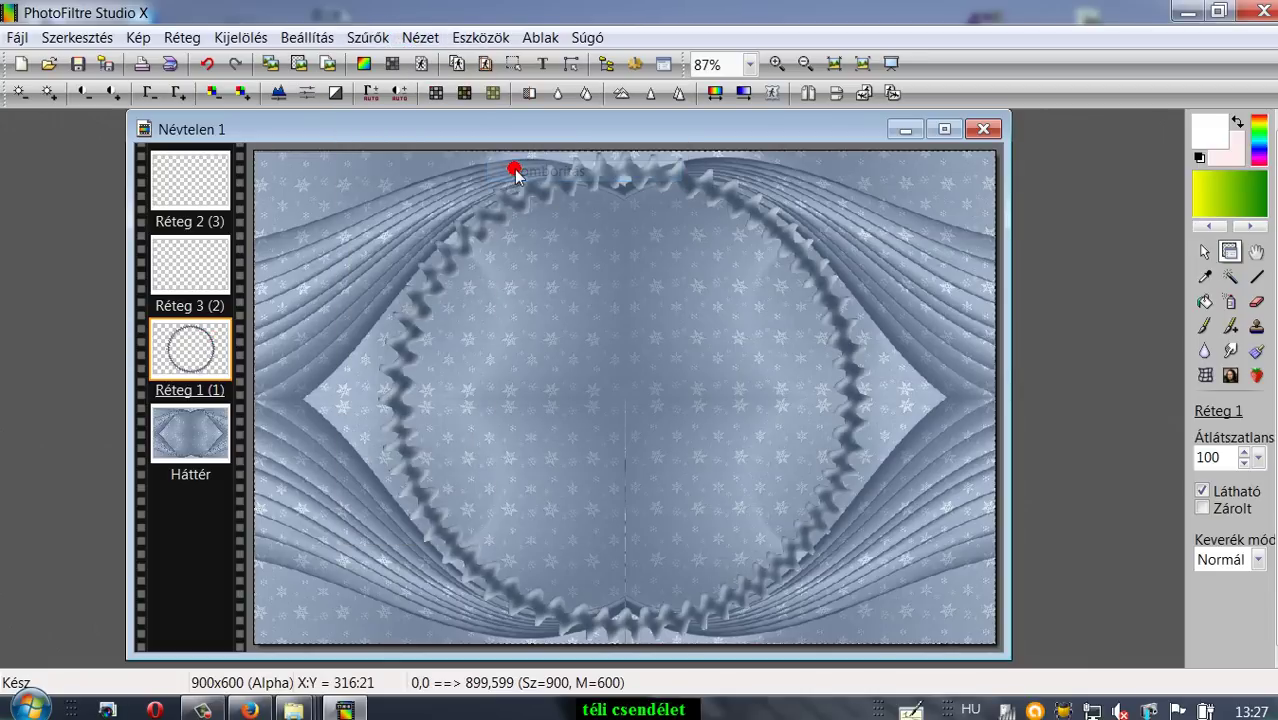
left_click(372, 37)
mouse_move(428, 151)
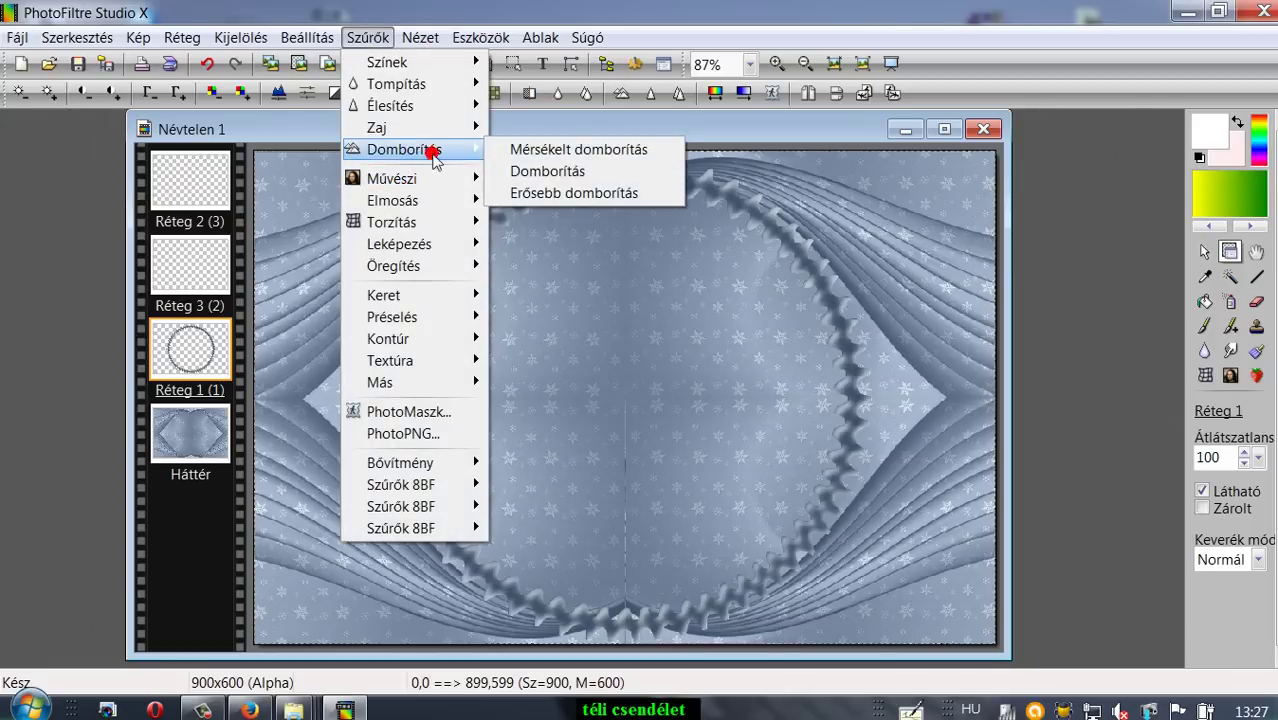
left_click(519, 170)
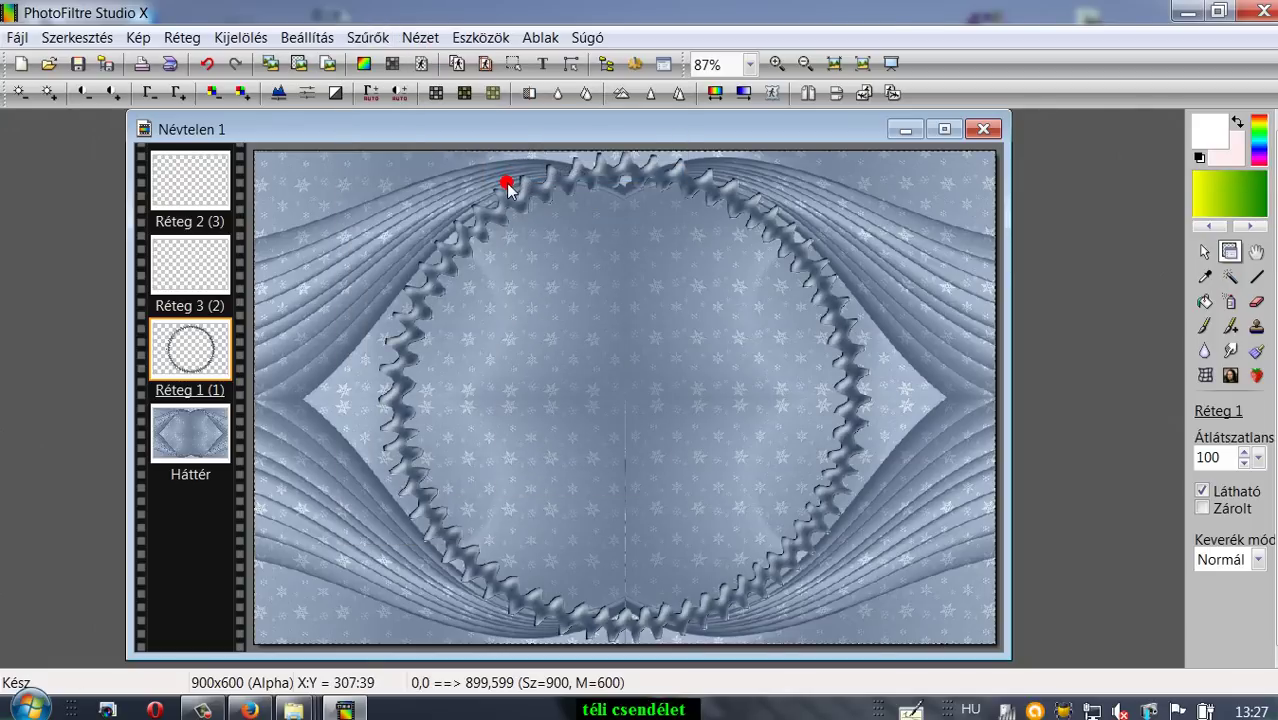
Scale the embossed ring layer to 62% with a free transform and move it toward the middle of the canvas
right_click(201, 337)
left_click(257, 486)
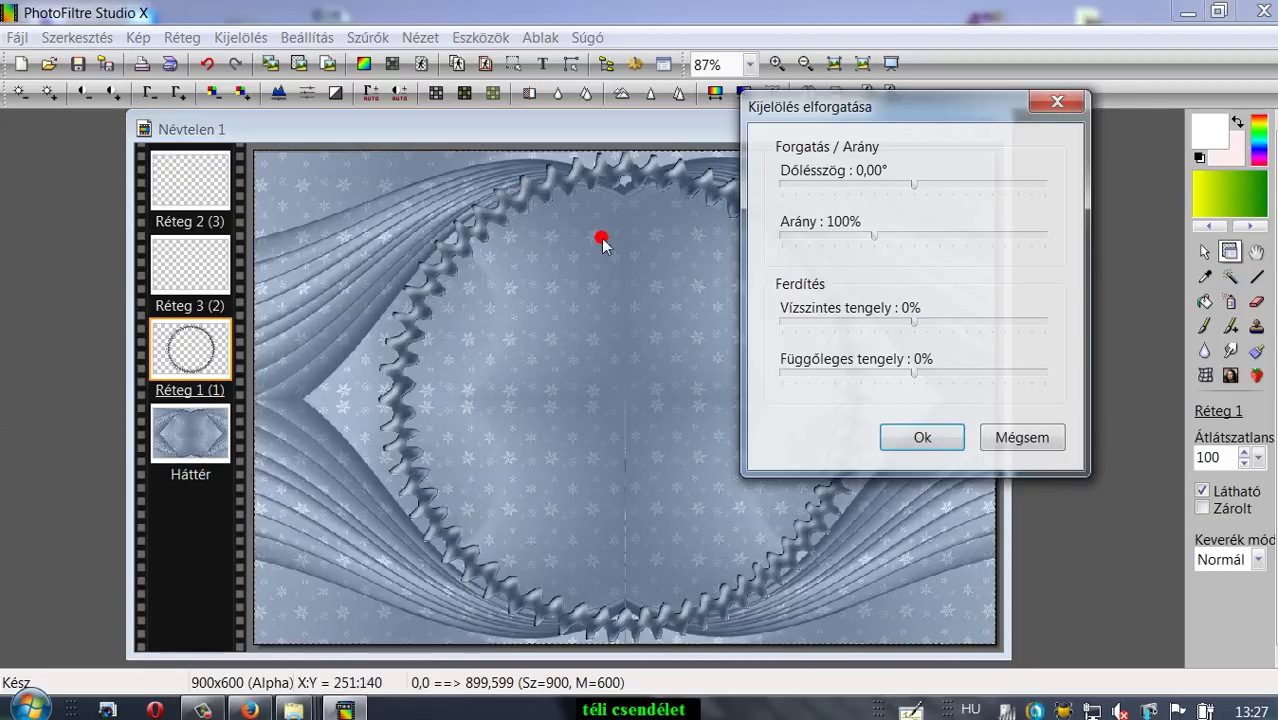
left_click_drag(874, 239, 824, 246)
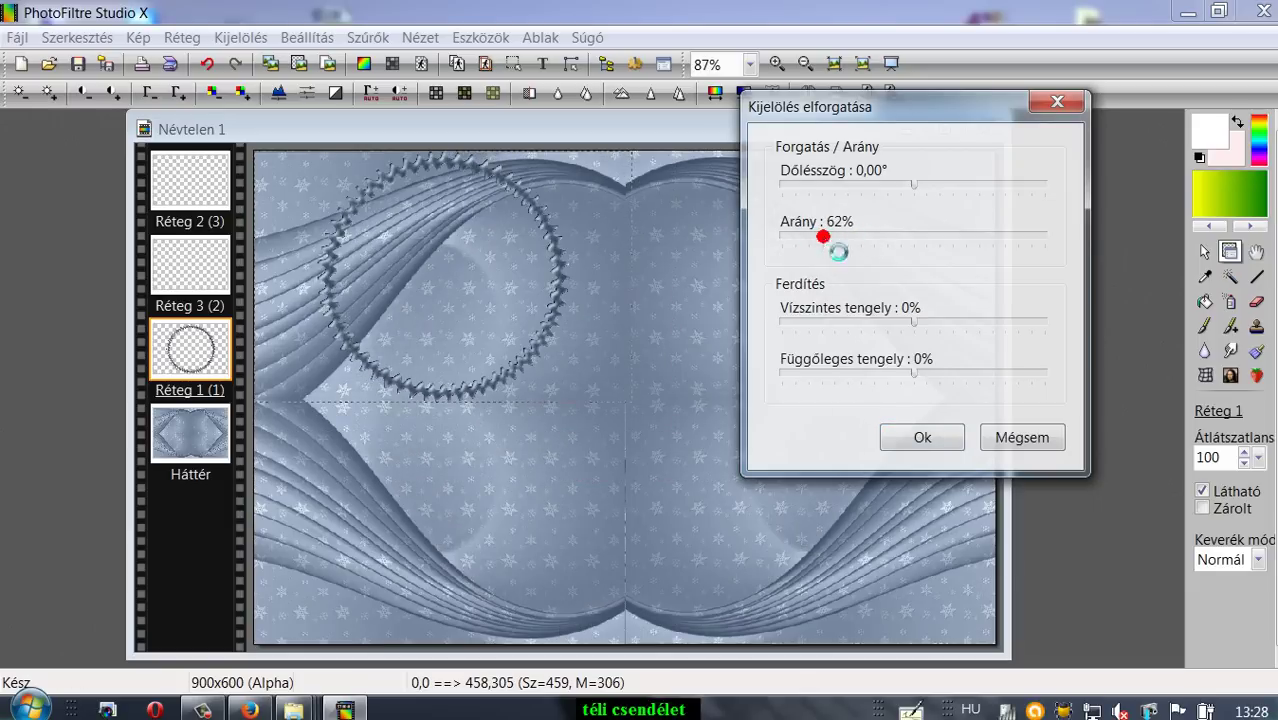
left_click(920, 436)
left_click_drag(623, 371, 679, 482)
Delete the empty layers Réteg 2 and Réteg 3, keeping only the ring layer above the background
right_click(167, 172)
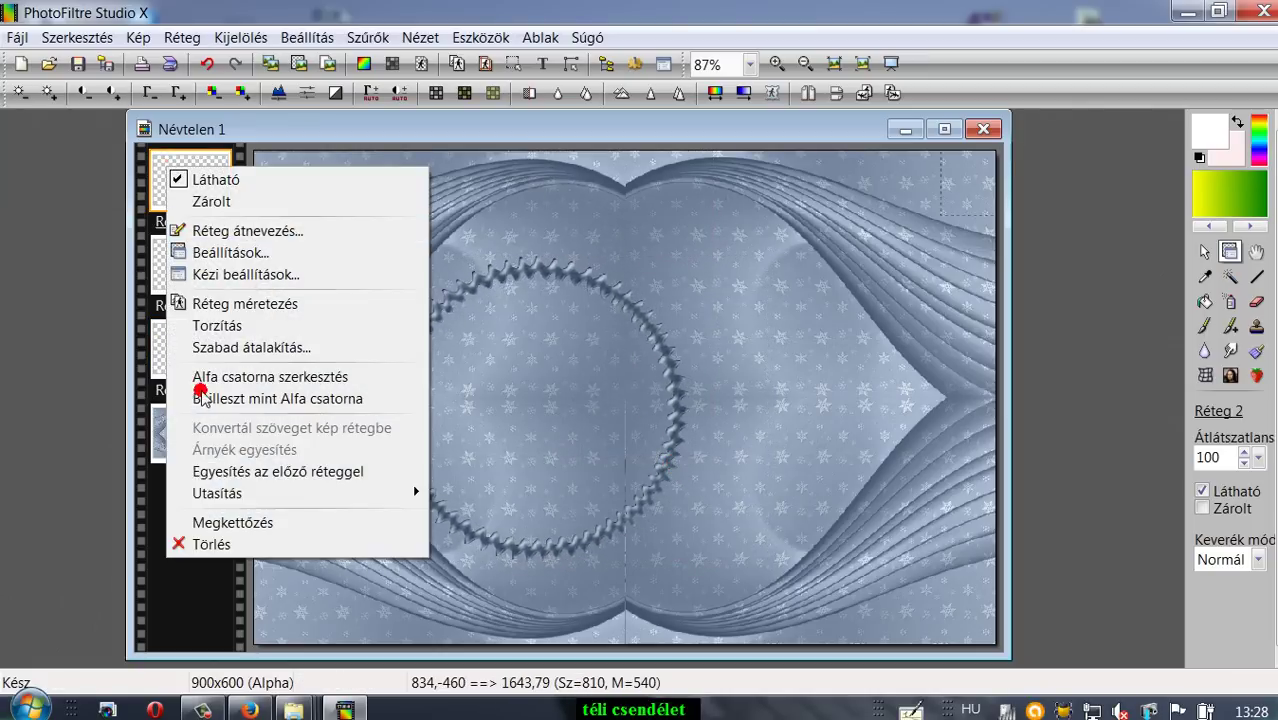
left_click(205, 540)
right_click(161, 164)
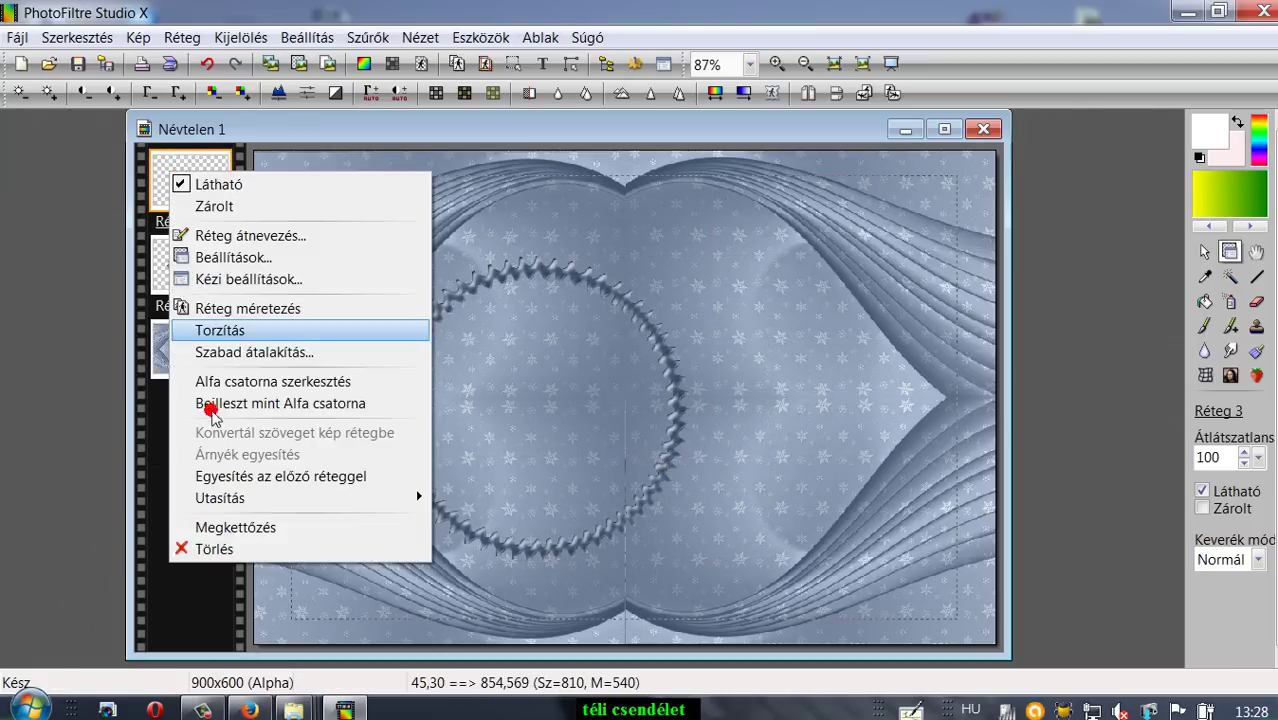
left_click(227, 547)
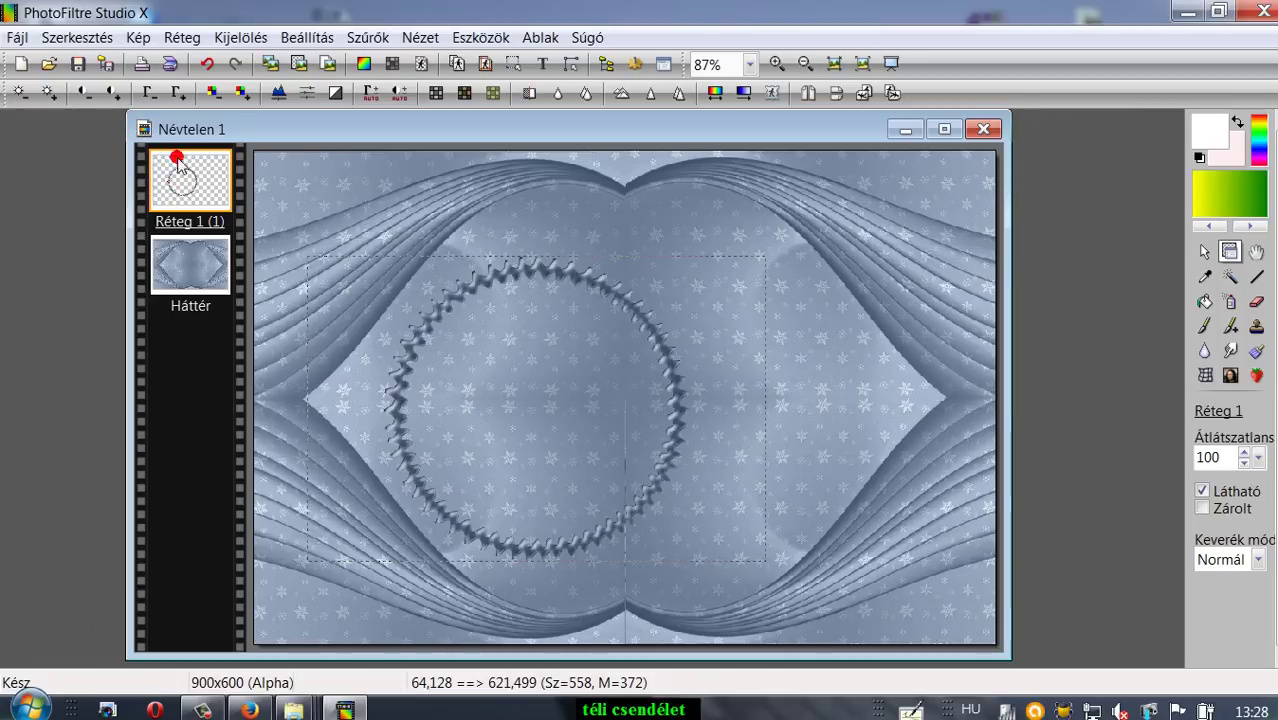
Merge a duplicate of the ring, shifted about 132 px to the right, into the original ring layer
left_click(181, 37)
left_click(193, 85)
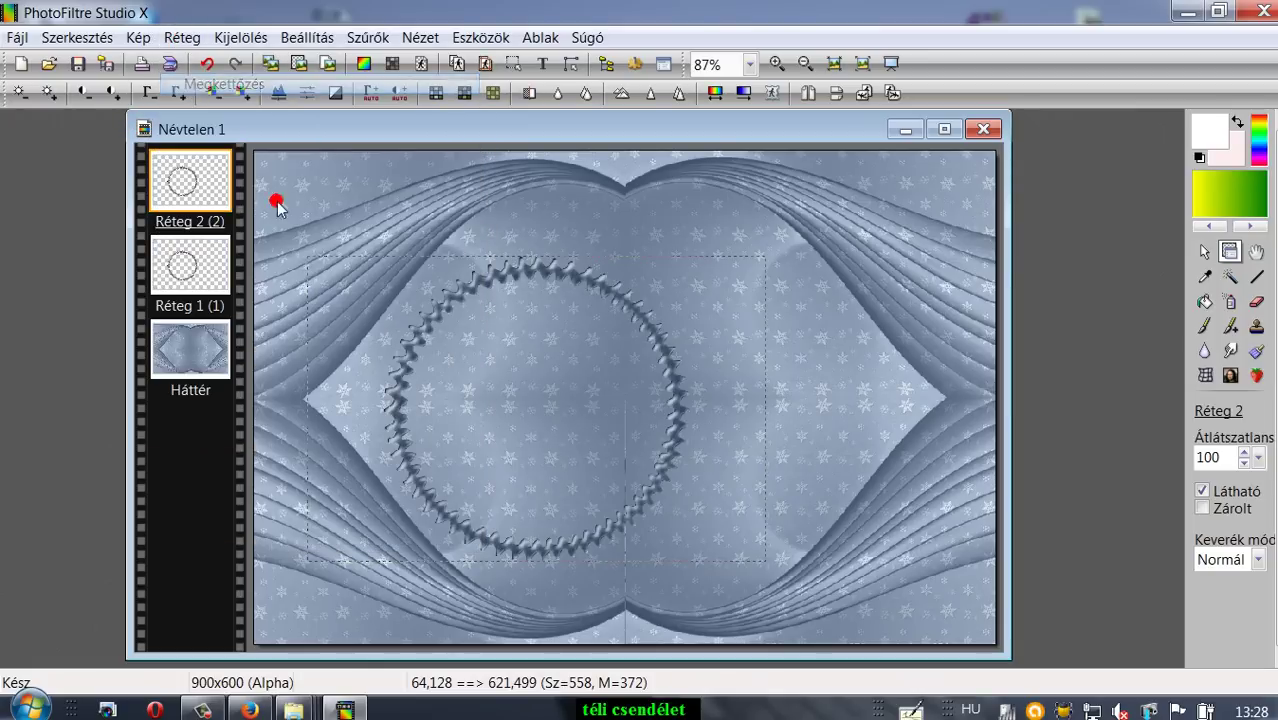
left_click_drag(668, 362, 777, 365)
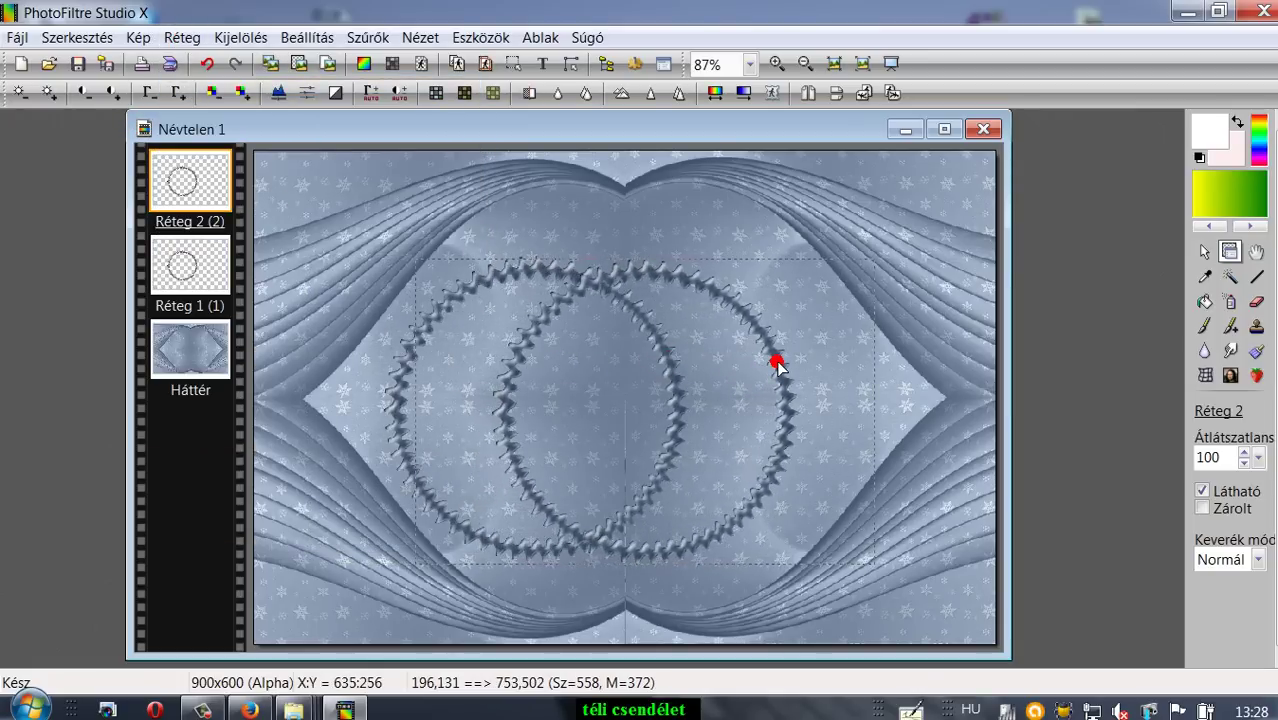
left_click(478, 275)
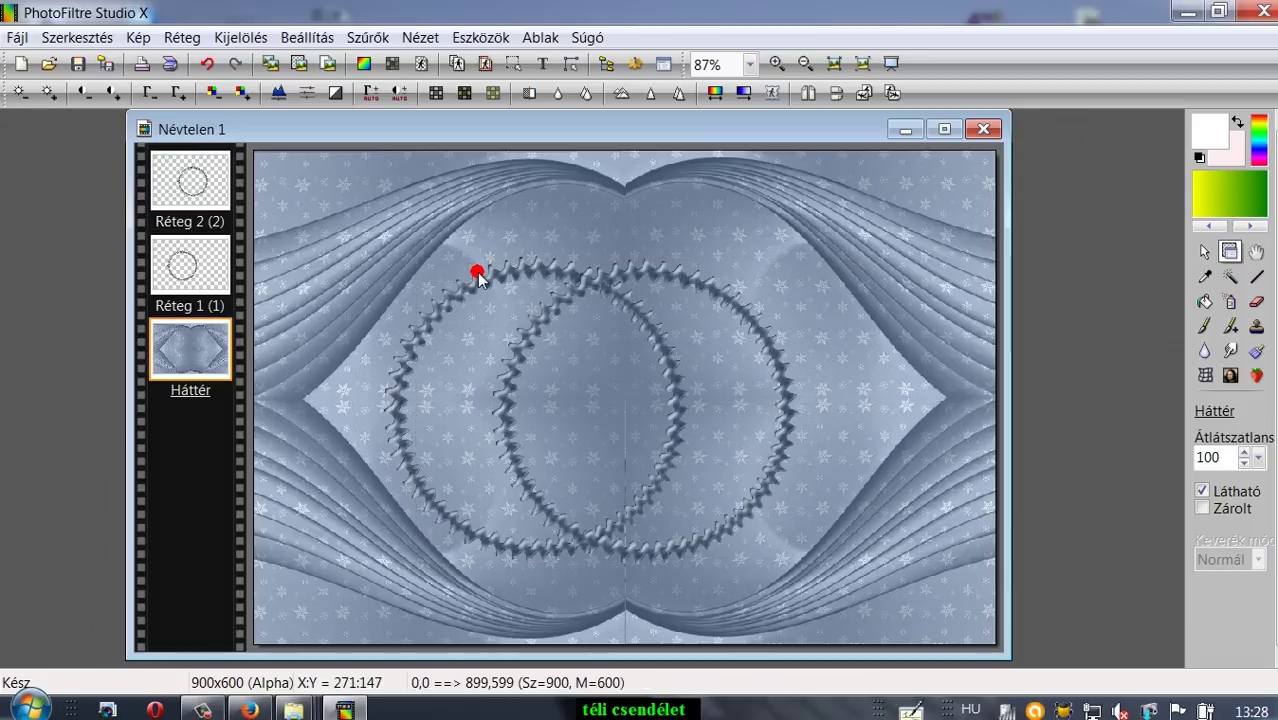
left_click(524, 265)
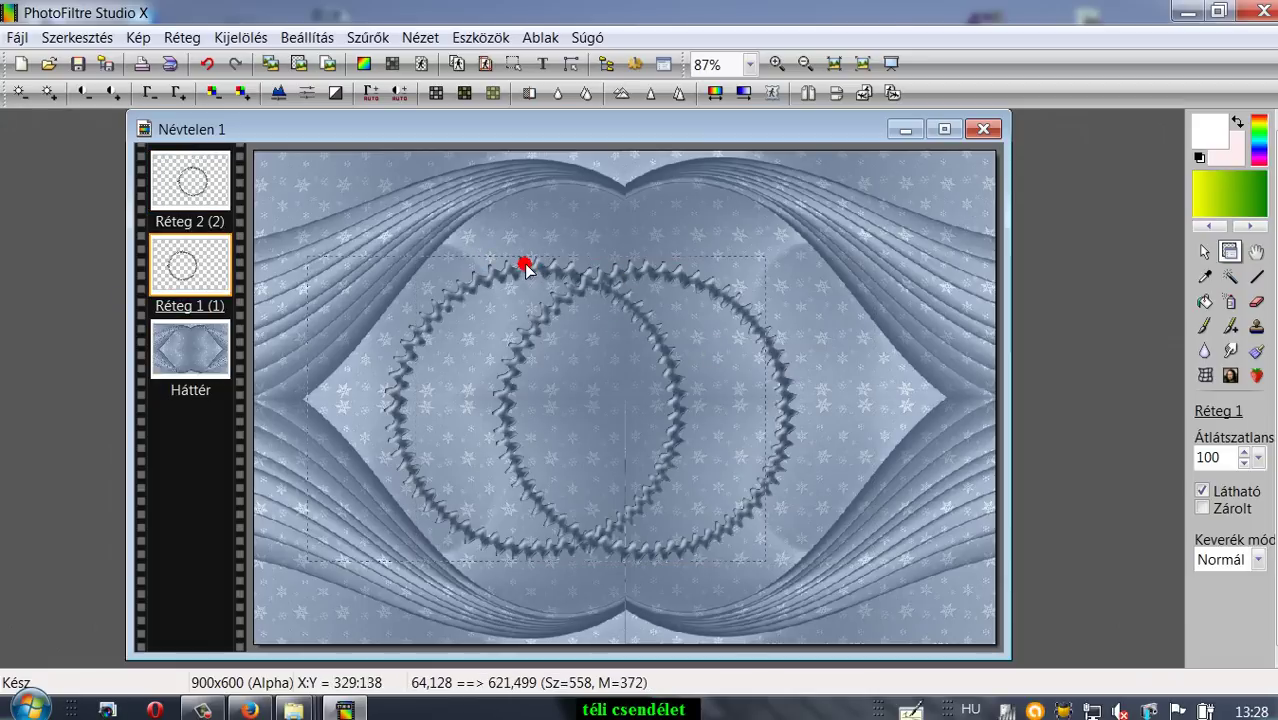
left_click(655, 268)
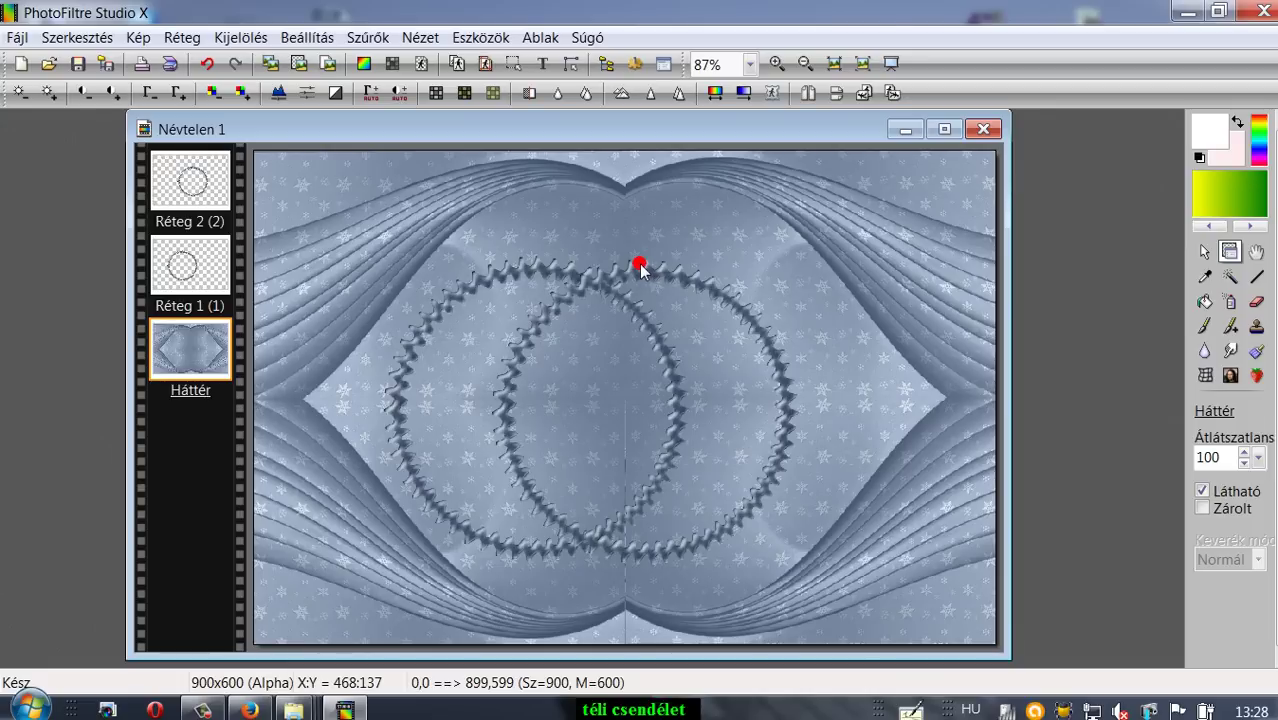
left_click(784, 408)
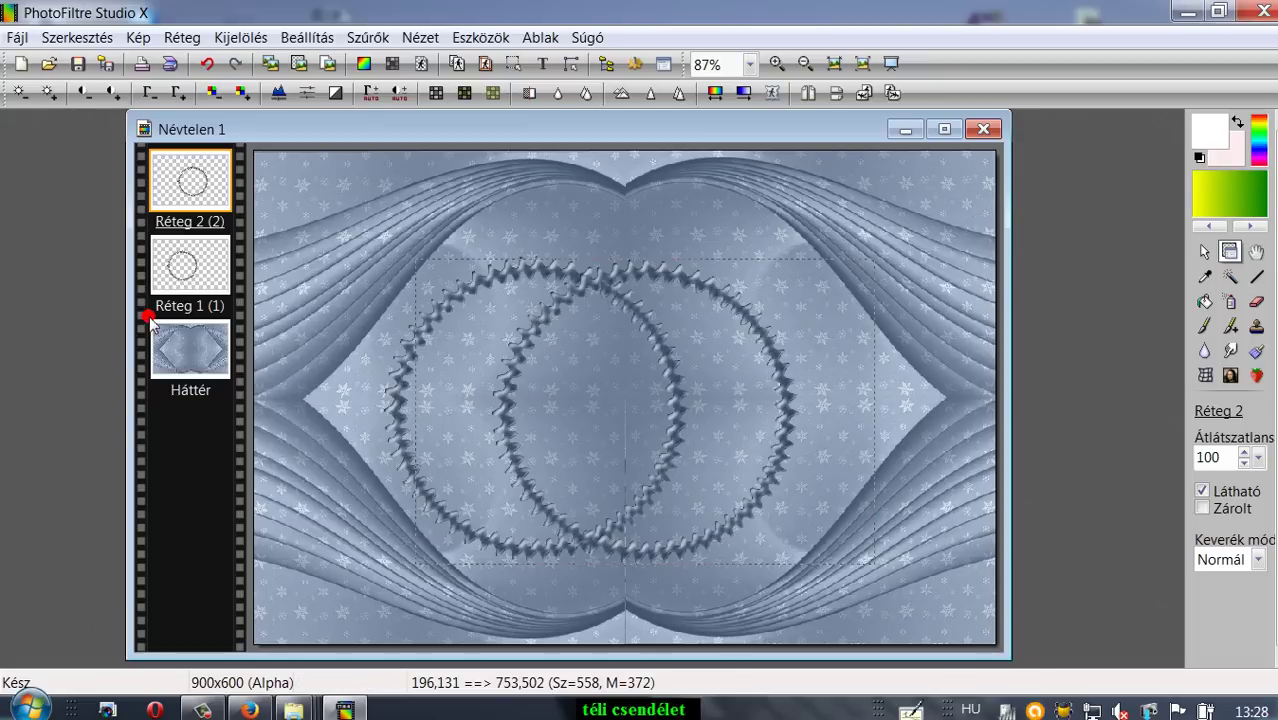
right_click(192, 160)
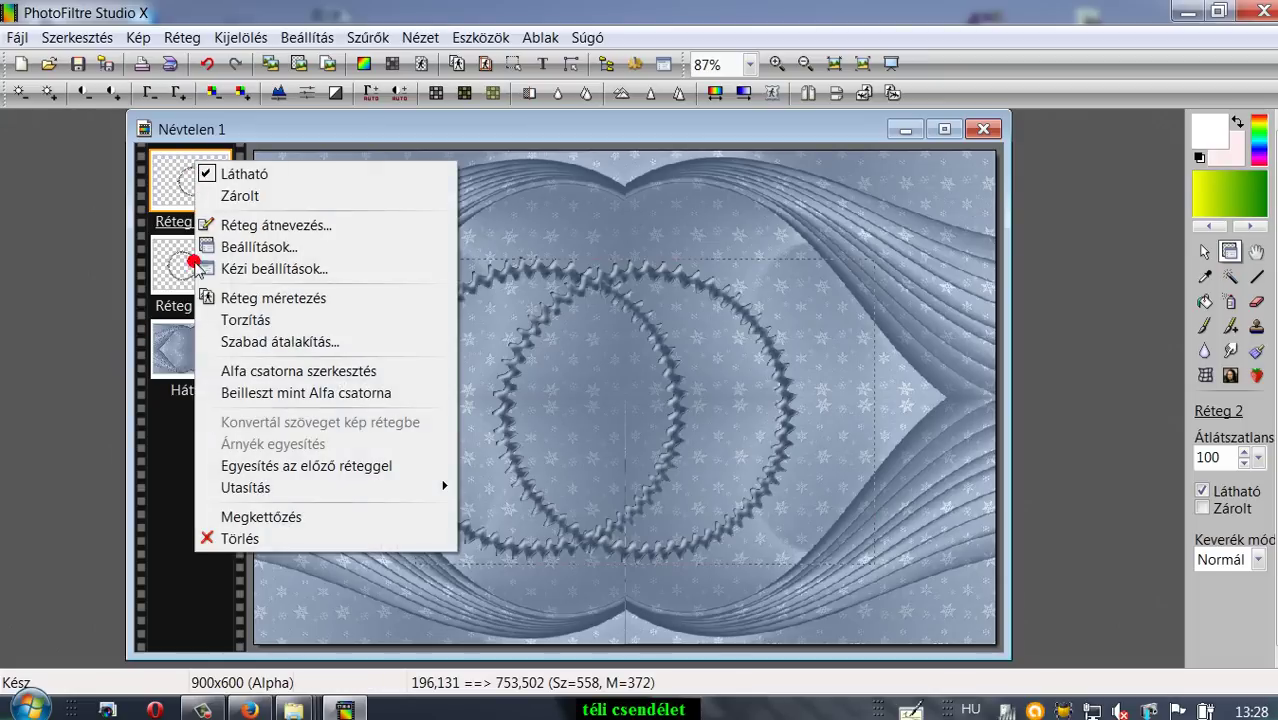
left_click(246, 467)
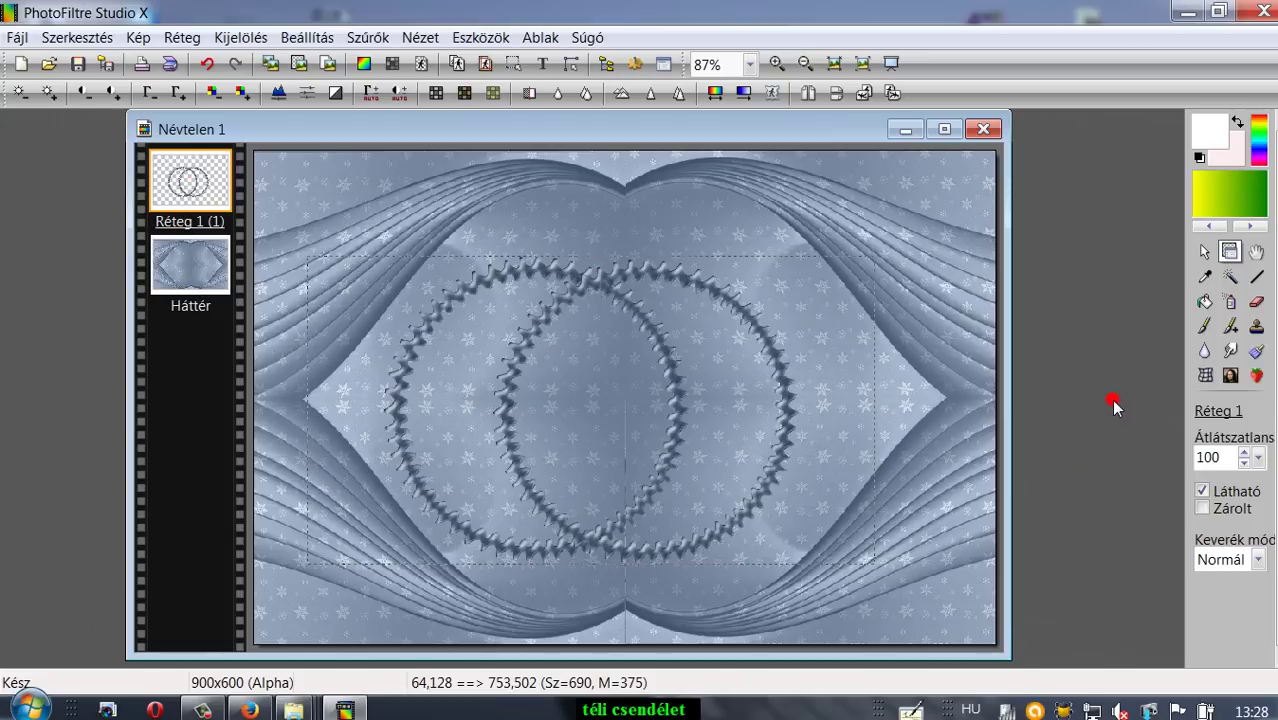
Erase the crossing inner arcs of the merged rings with a size 47 Eraser at increased pressure, leaving only the outer outline
left_click(1204, 251)
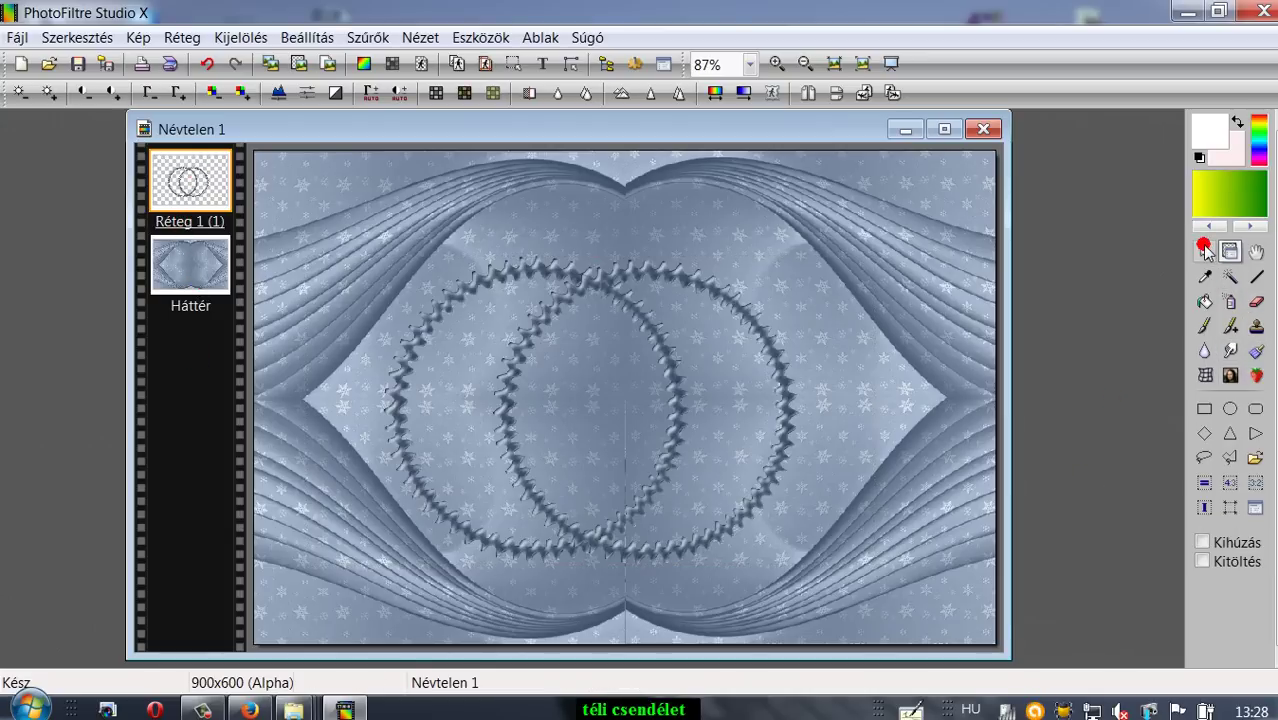
left_click(1255, 302)
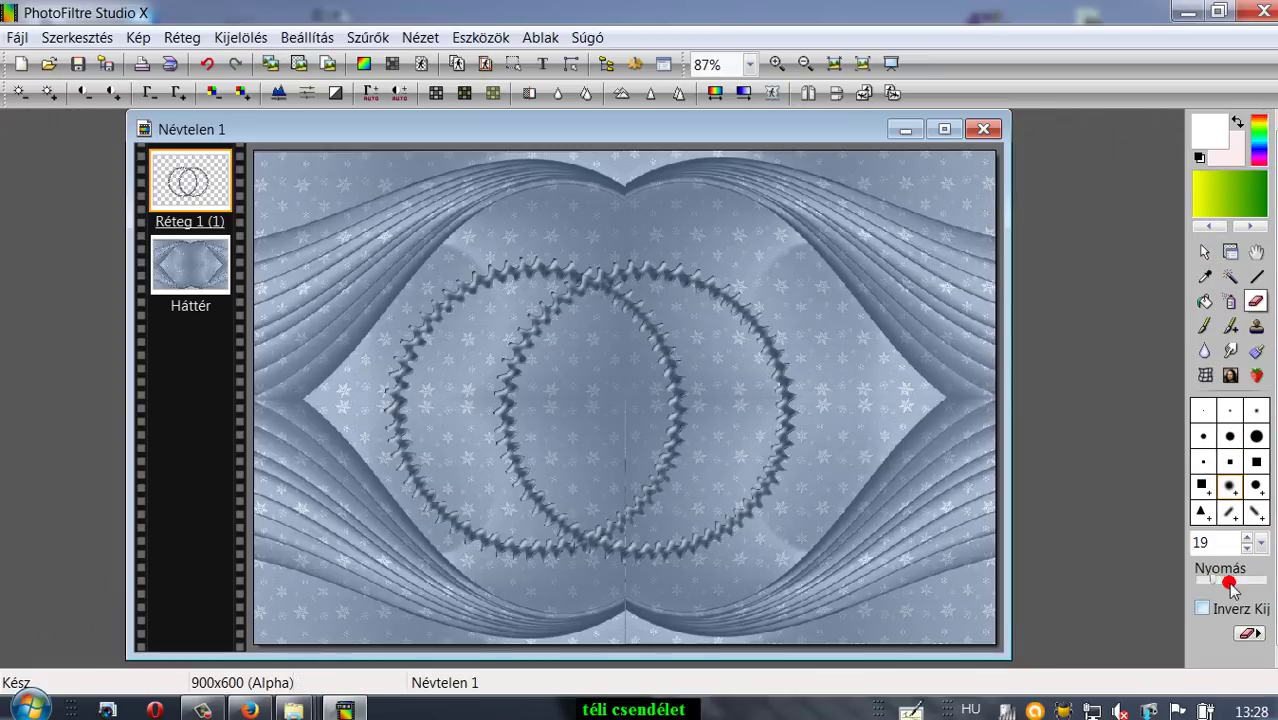
left_click(1247, 537)
left_click(1247, 537)
left_click(1212, 582)
left_click_drag(1209, 580, 1228, 585)
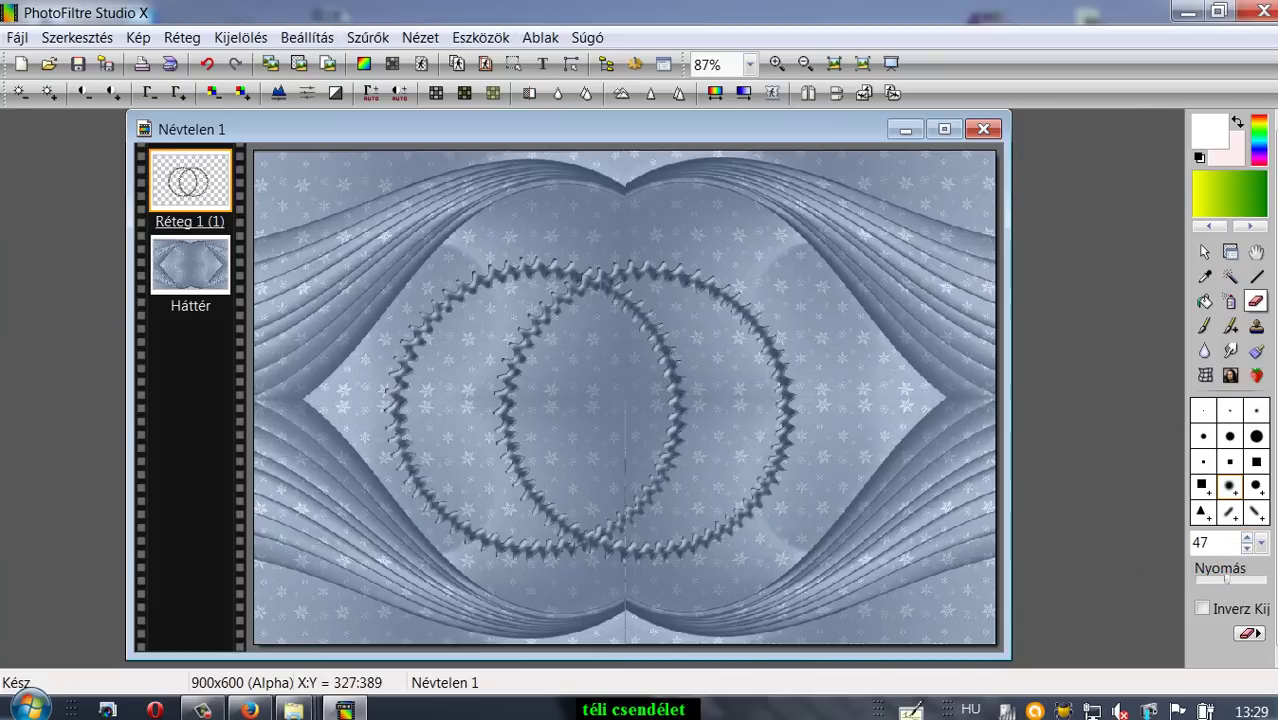
mouse_move(536, 320)
left_mouse_down()
mouse_move(511, 458)
mouse_move(519, 381)
left_mouse_up()
mouse_move(544, 330)
left_mouse_down()
mouse_move(574, 315)
mouse_move(668, 400)
mouse_move(655, 348)
left_mouse_up()
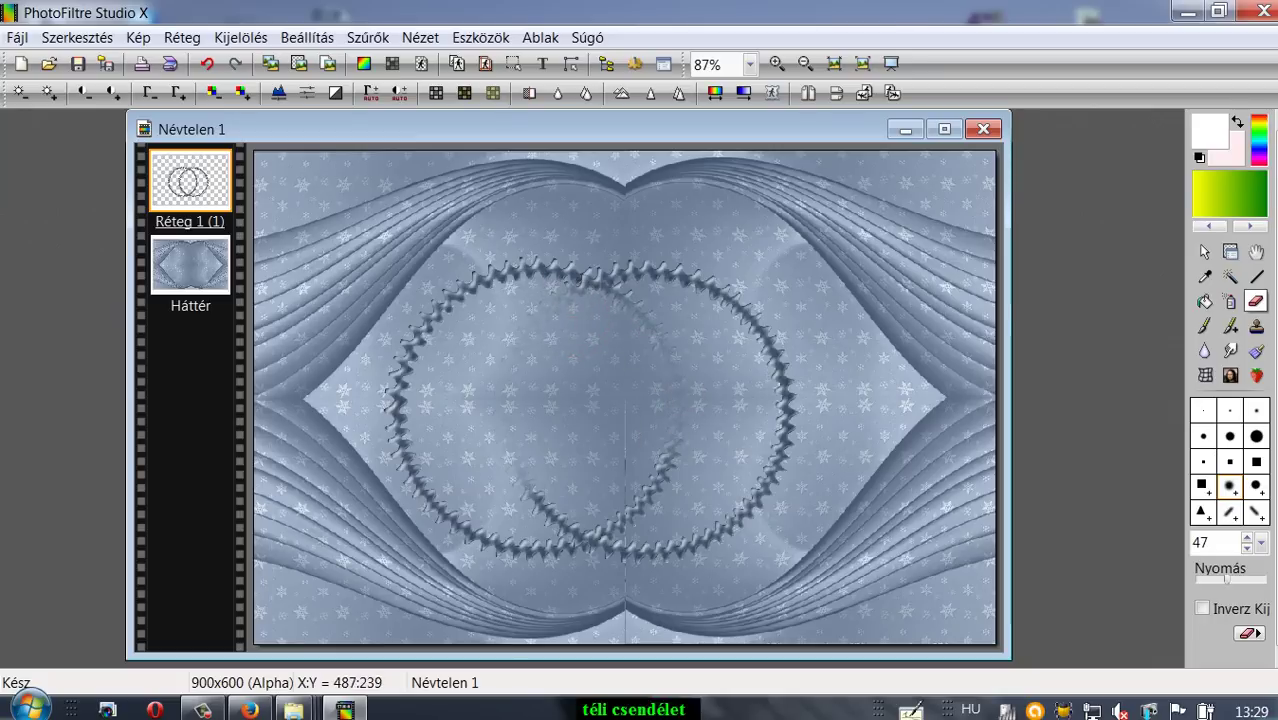
mouse_move(599, 317)
left_mouse_down()
mouse_move(550, 320)
mouse_move(634, 340)
left_mouse_up()
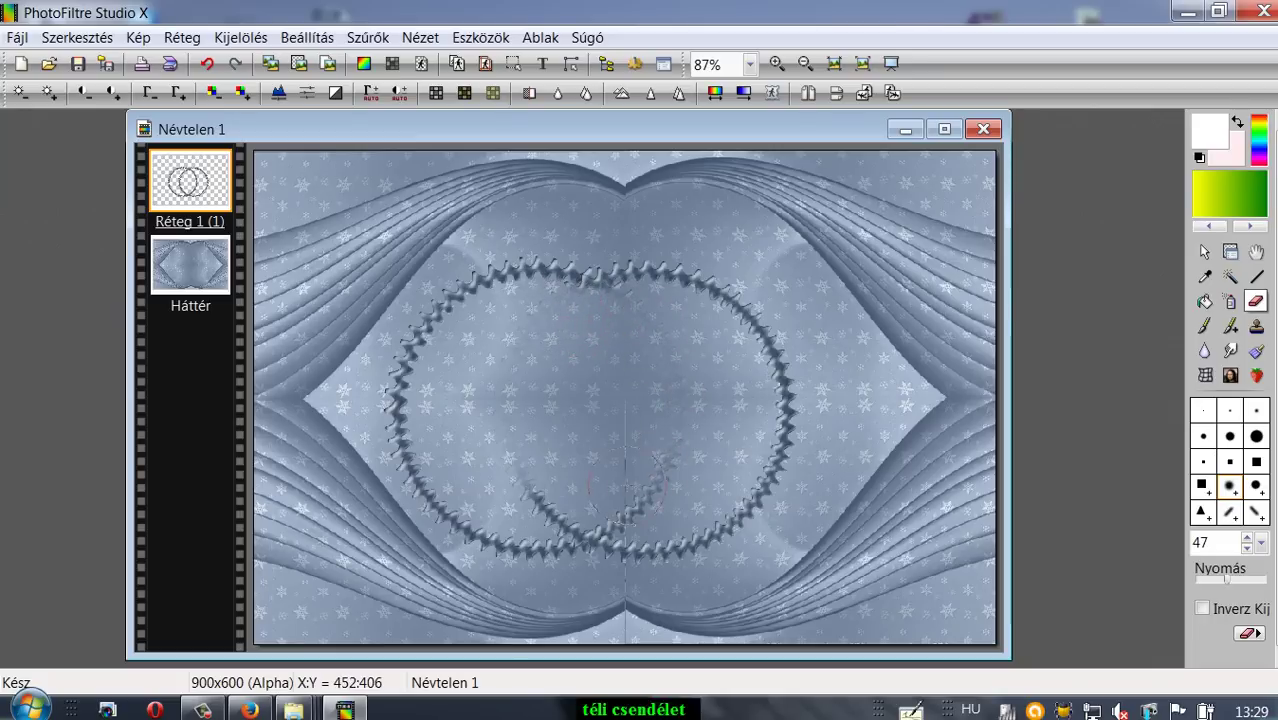
mouse_move(627, 485)
left_mouse_down()
mouse_move(524, 479)
mouse_move(525, 520)
mouse_move(584, 504)
mouse_move(558, 524)
left_mouse_up()
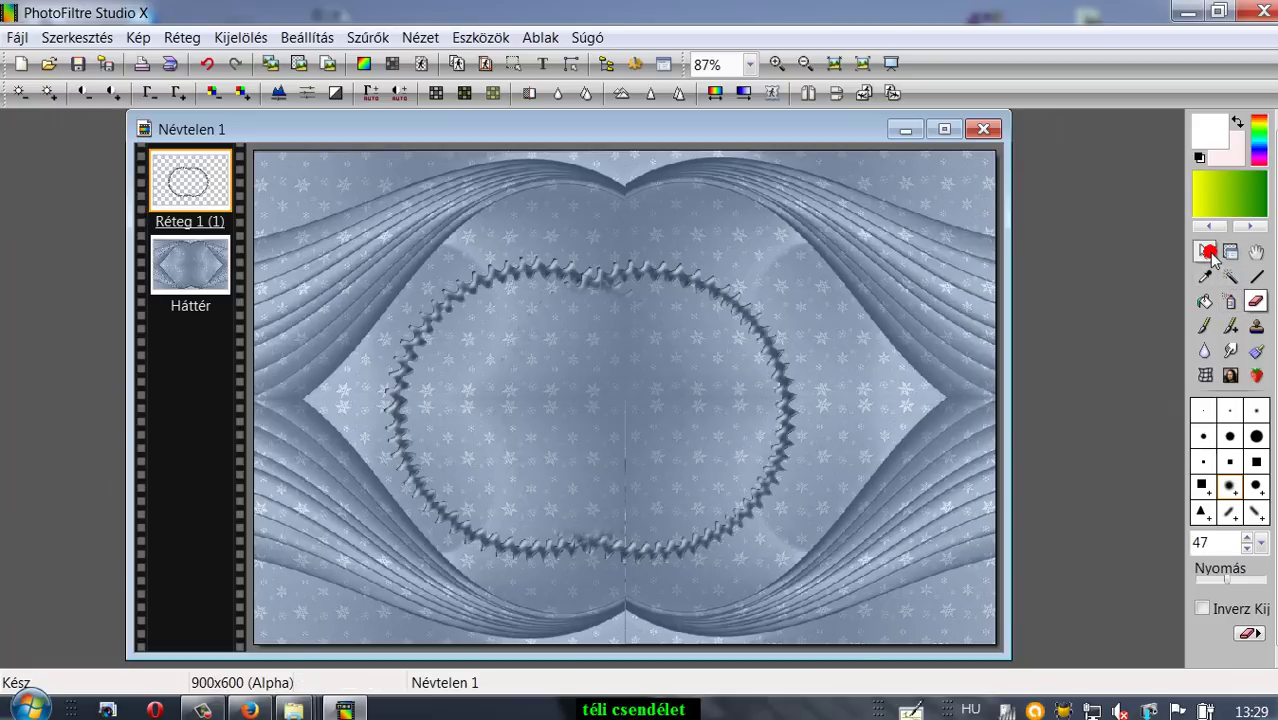
left_click(1204, 252)
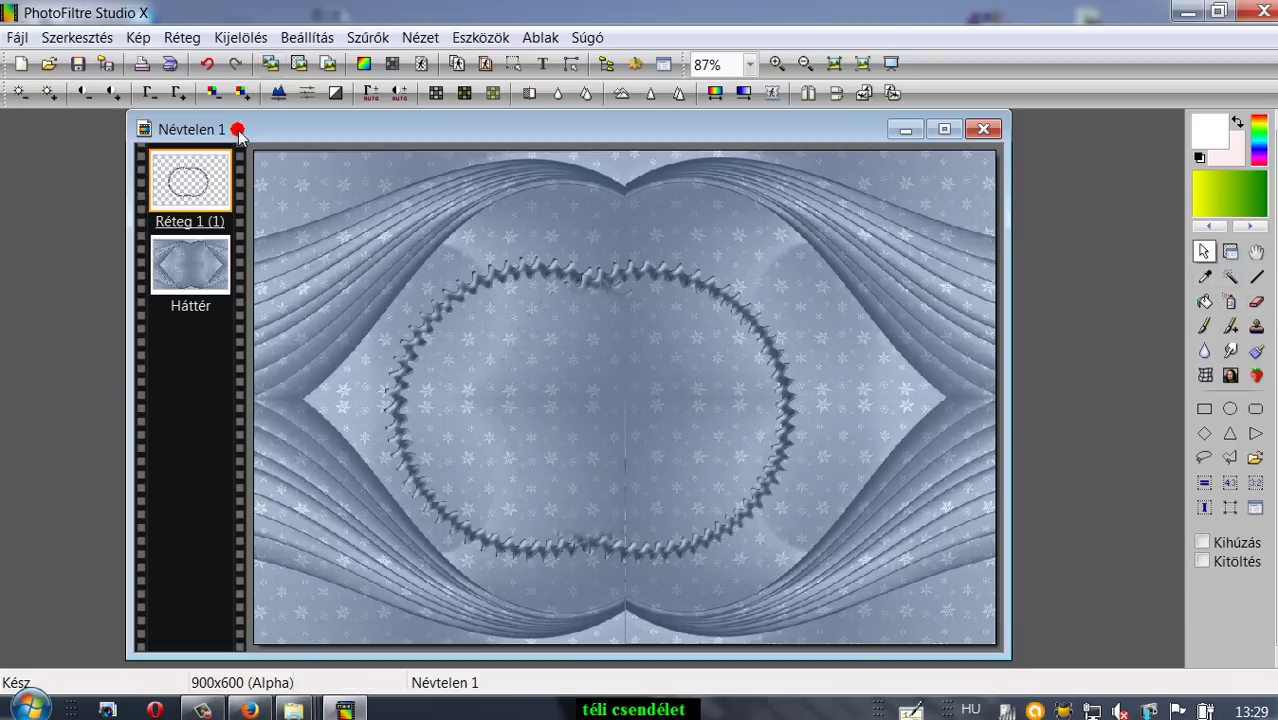
Duplicate the oval outline layer and rotate the copy by 90 degrees
left_click(180, 38)
left_click(180, 86)
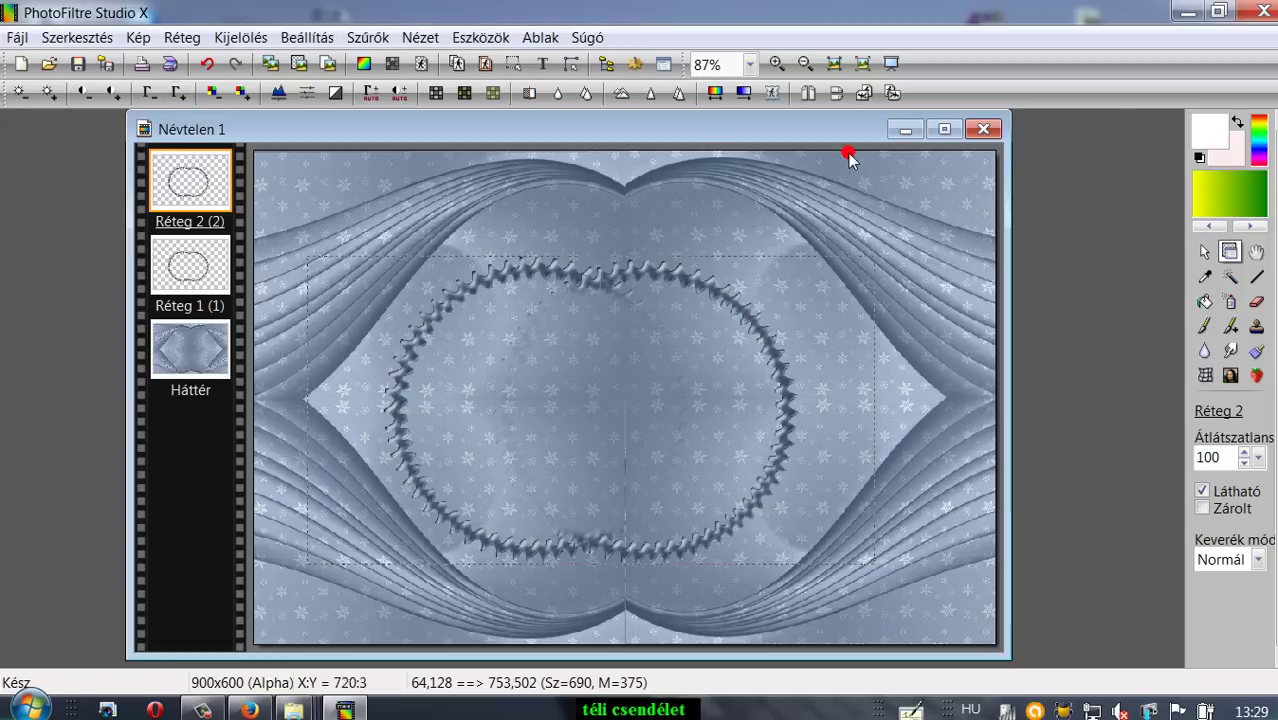
left_click(893, 92)
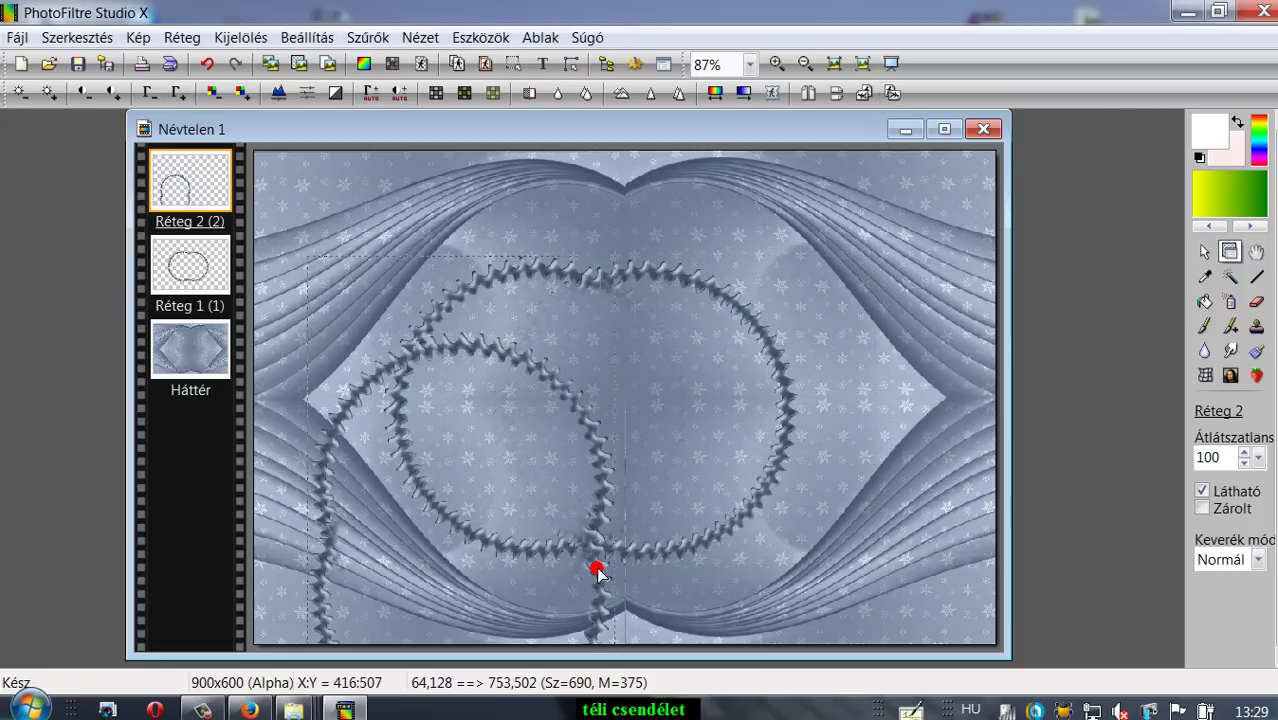
Move the upright and the horizontal oval layers so they cross symmetrically around the centre of the canvas
left_click_drag(593, 539, 627, 528)
left_click_drag(599, 485, 505, 420)
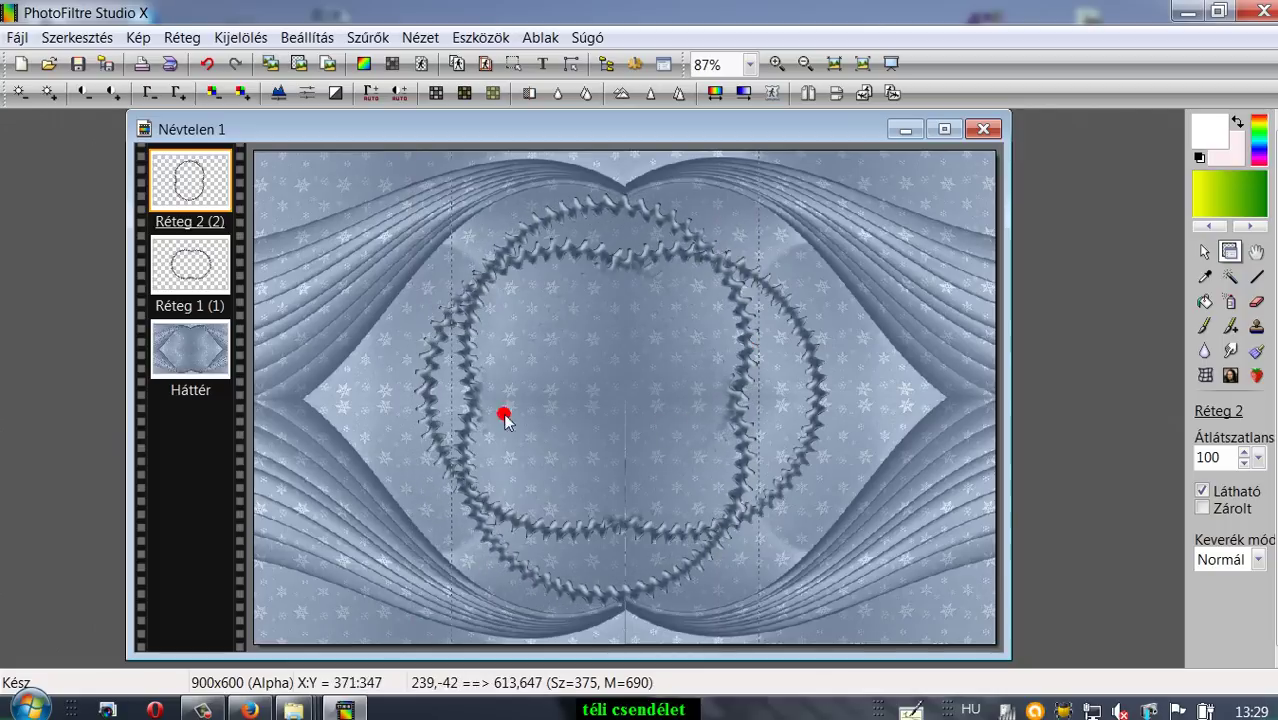
left_click_drag(422, 418, 411, 420)
left_click_drag(622, 601, 639, 604)
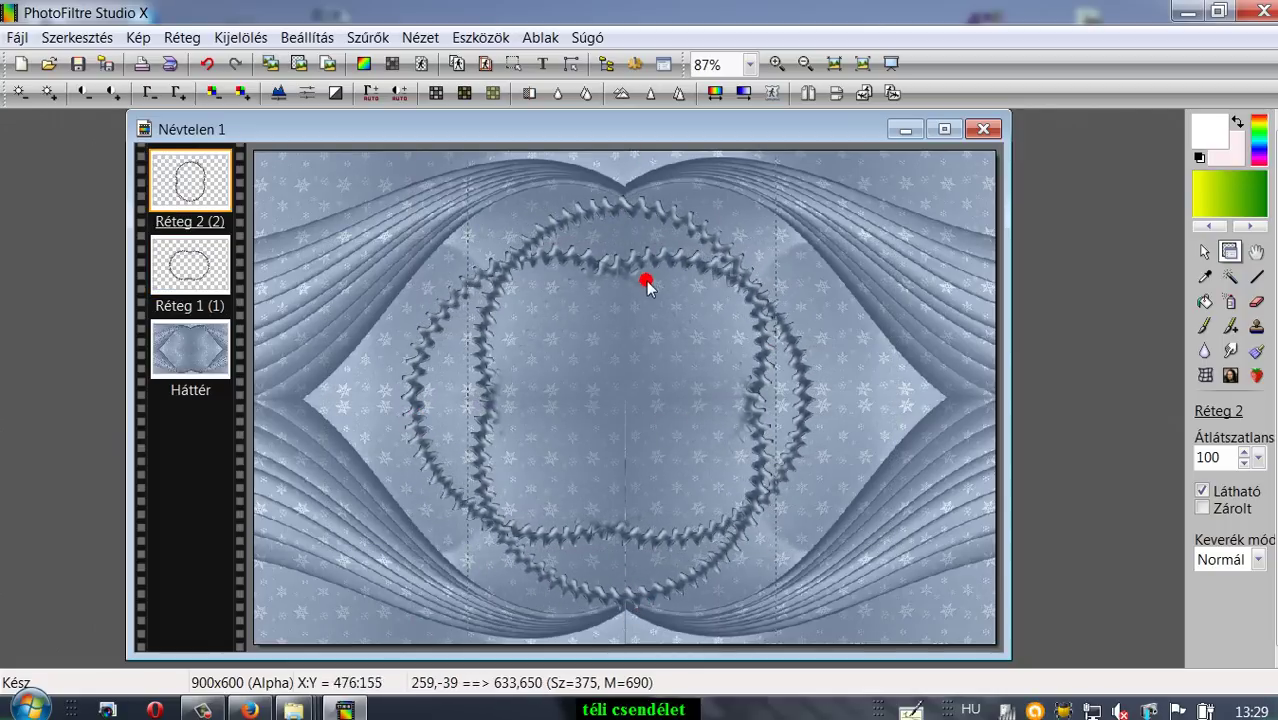
left_click_drag(618, 268, 631, 271)
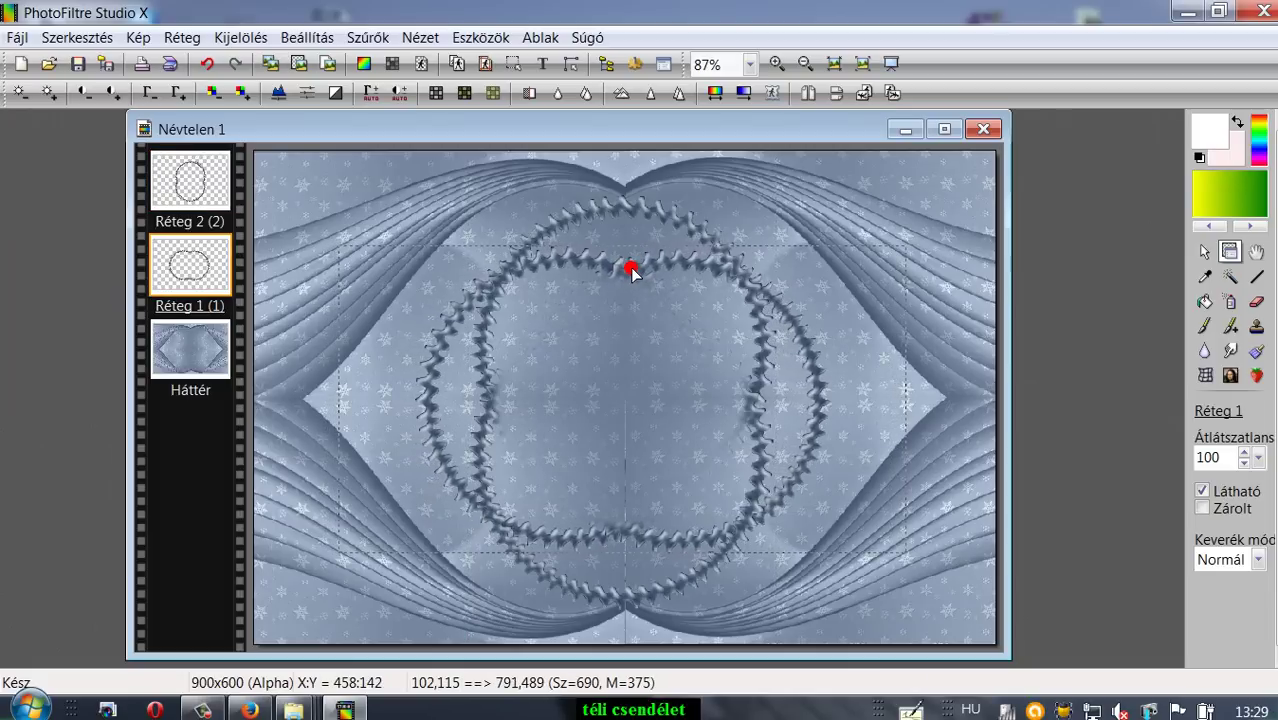
left_click(620, 209)
left_click_drag(620, 209, 617, 206)
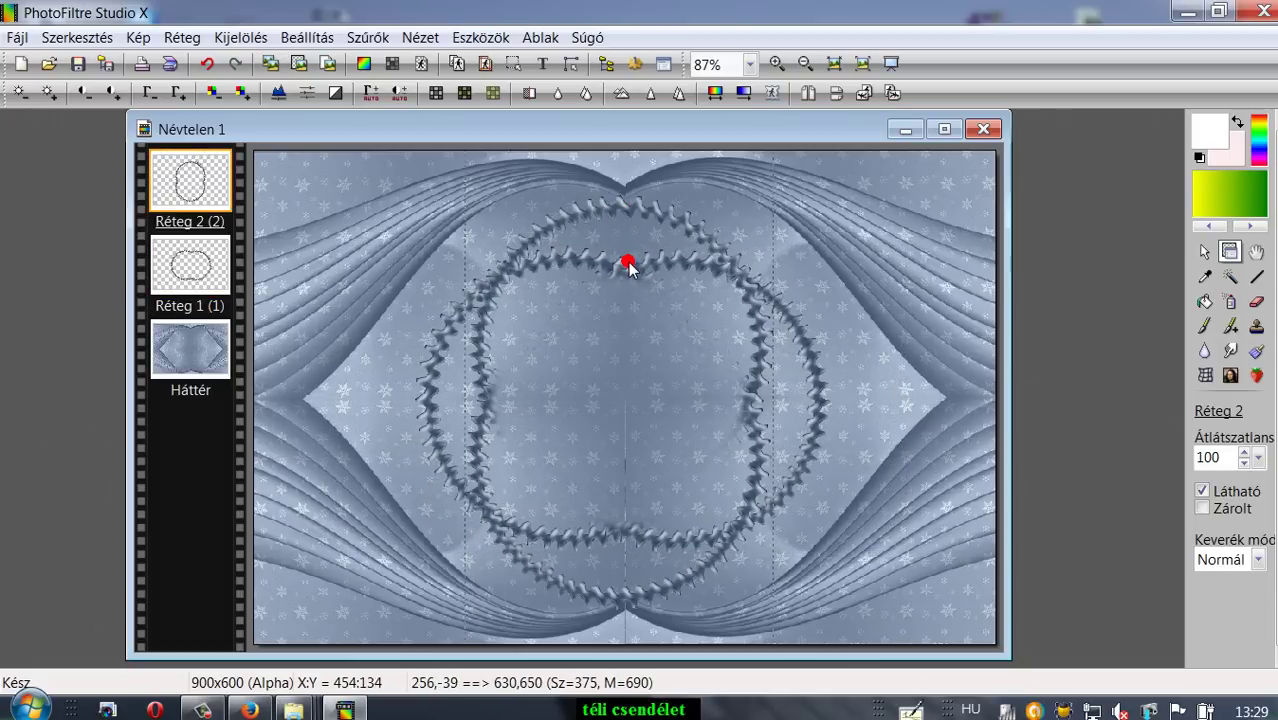
left_click_drag(628, 263, 622, 270)
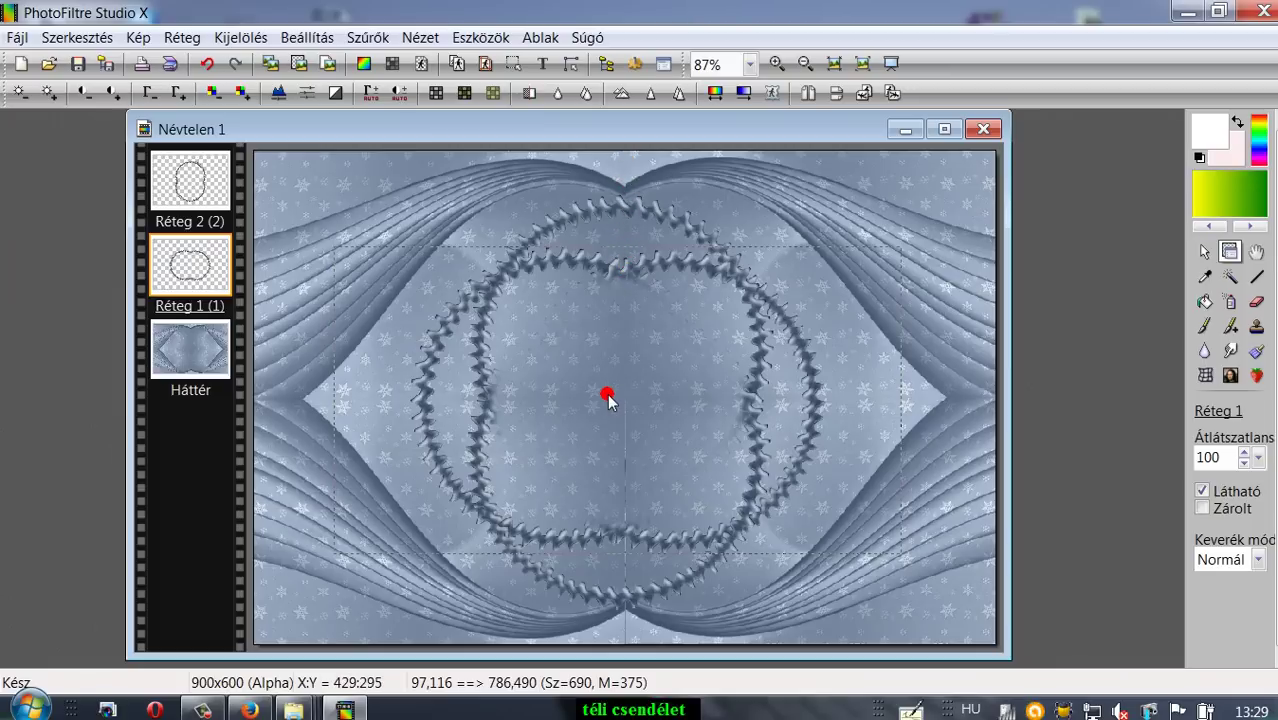
Merge the two crossed oval layers and erase their inner arcs with the size 47 Eraser to form one large toothed ring
right_click(189, 181)
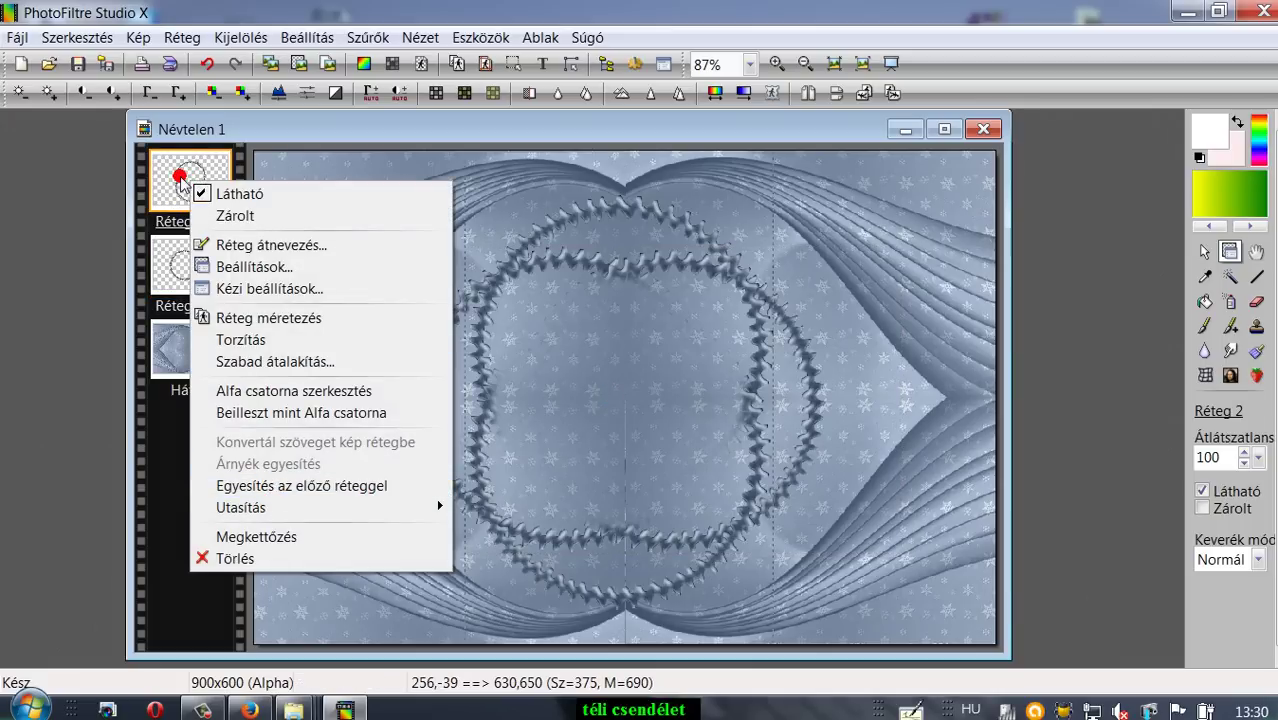
left_click(279, 488)
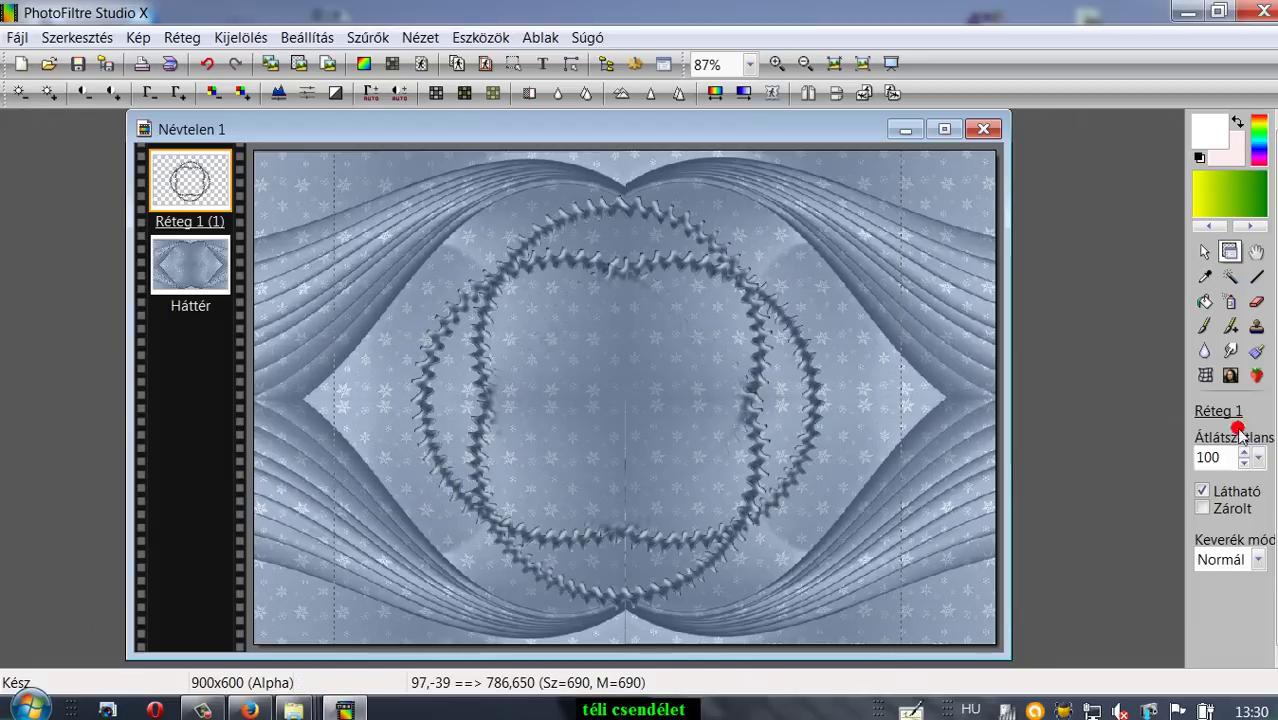
left_click(1256, 302)
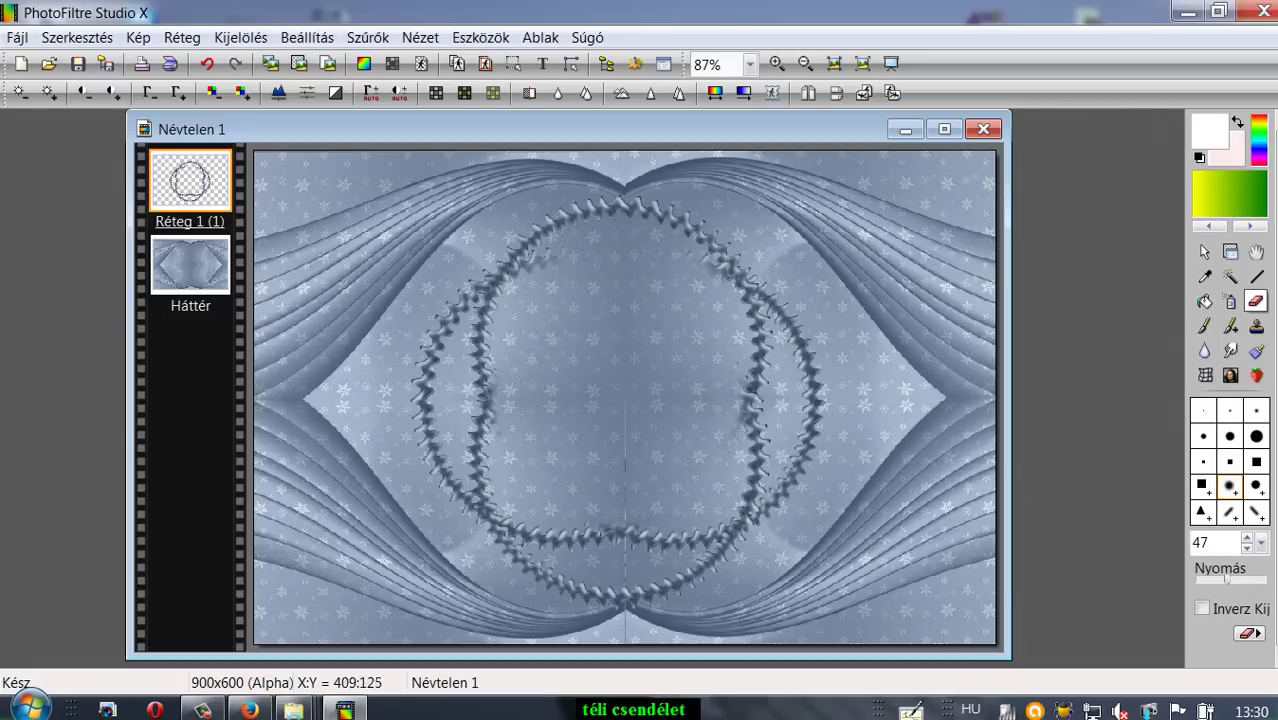
mouse_move(517, 272)
left_mouse_down()
mouse_move(496, 398)
mouse_move(485, 325)
left_mouse_up()
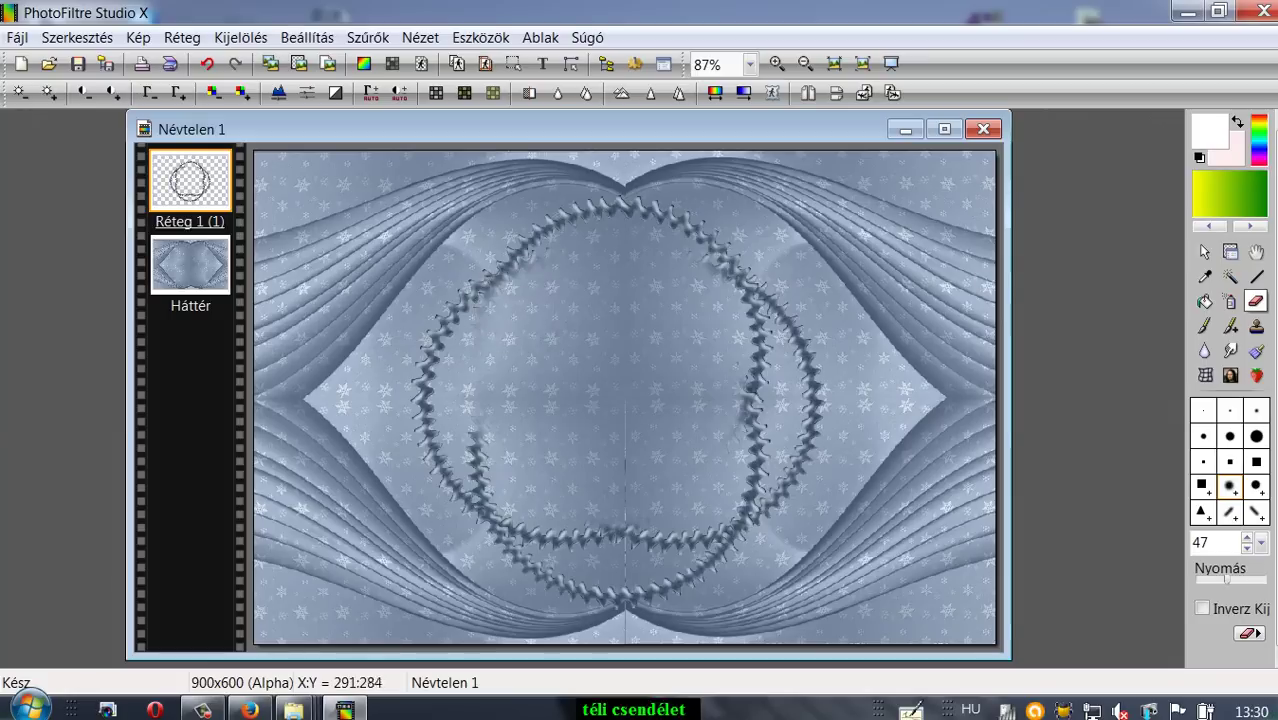
mouse_move(492, 435)
left_mouse_down()
mouse_move(503, 483)
mouse_move(489, 460)
mouse_move(532, 514)
mouse_move(639, 538)
mouse_move(674, 525)
mouse_move(727, 312)
left_mouse_up()
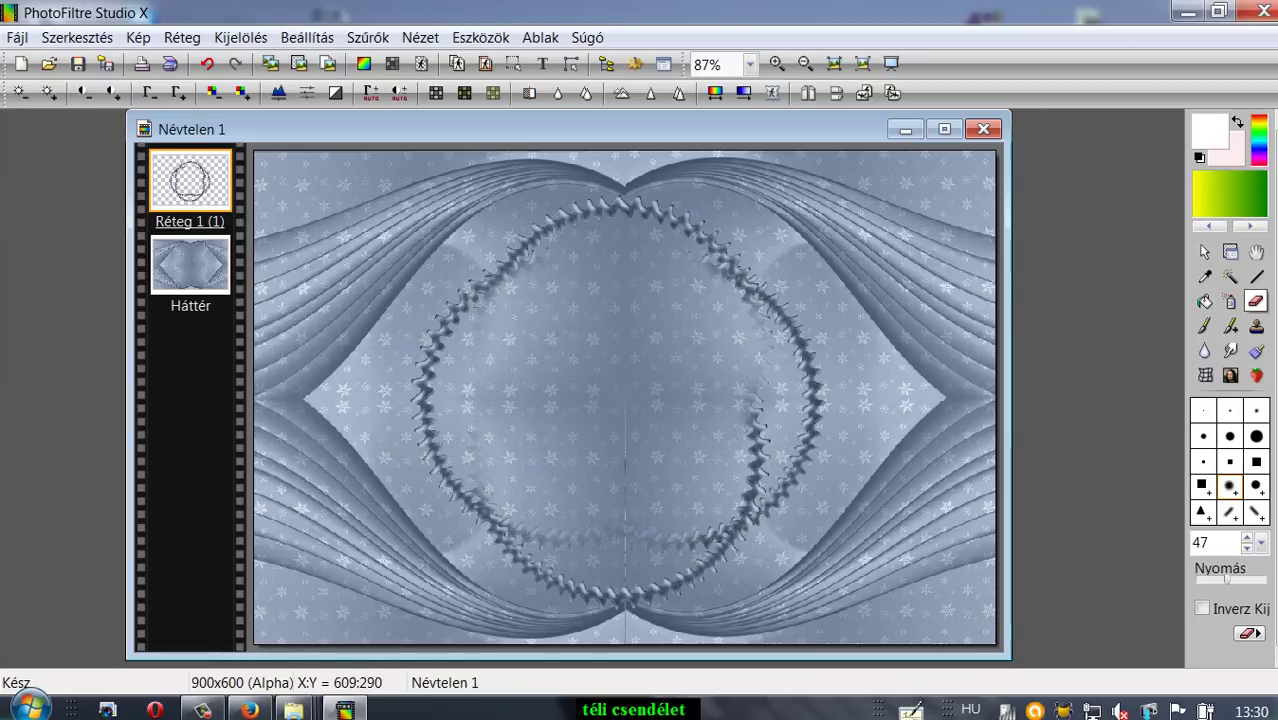
mouse_move(755, 390)
left_mouse_down()
mouse_move(724, 471)
mouse_move(749, 455)
mouse_move(711, 502)
mouse_move(752, 472)
left_mouse_up()
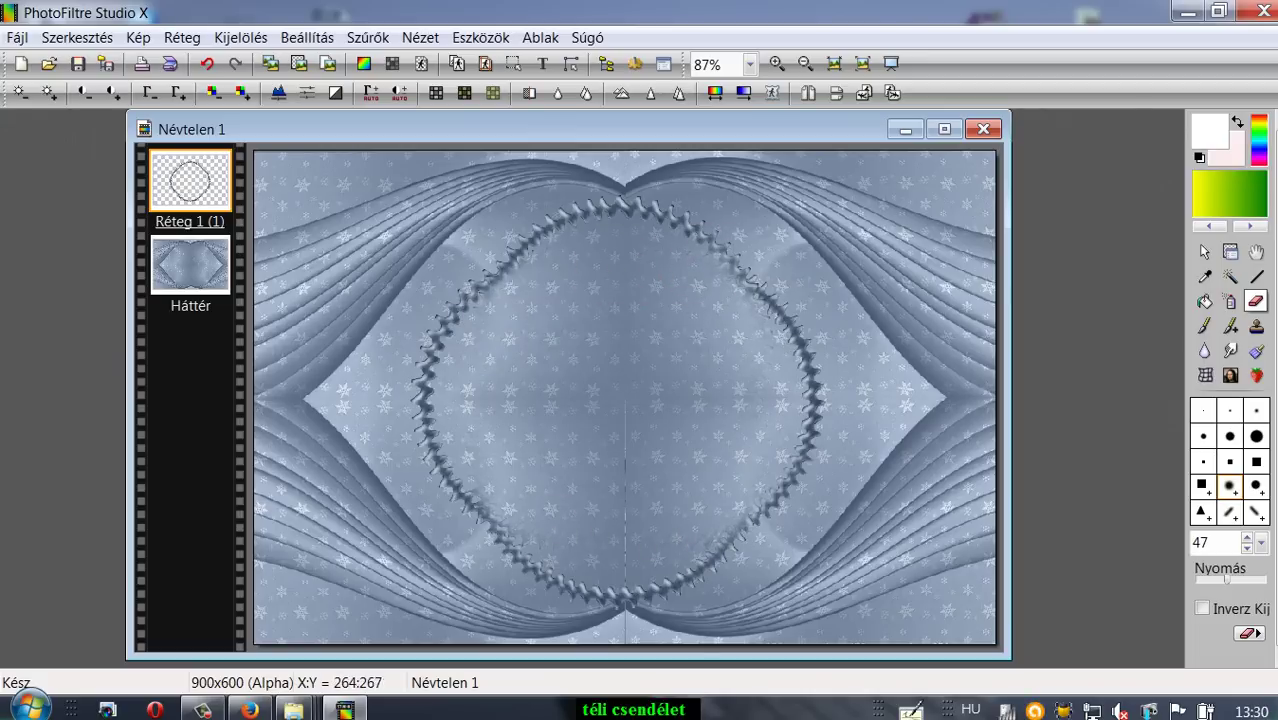
left_click(1204, 252)
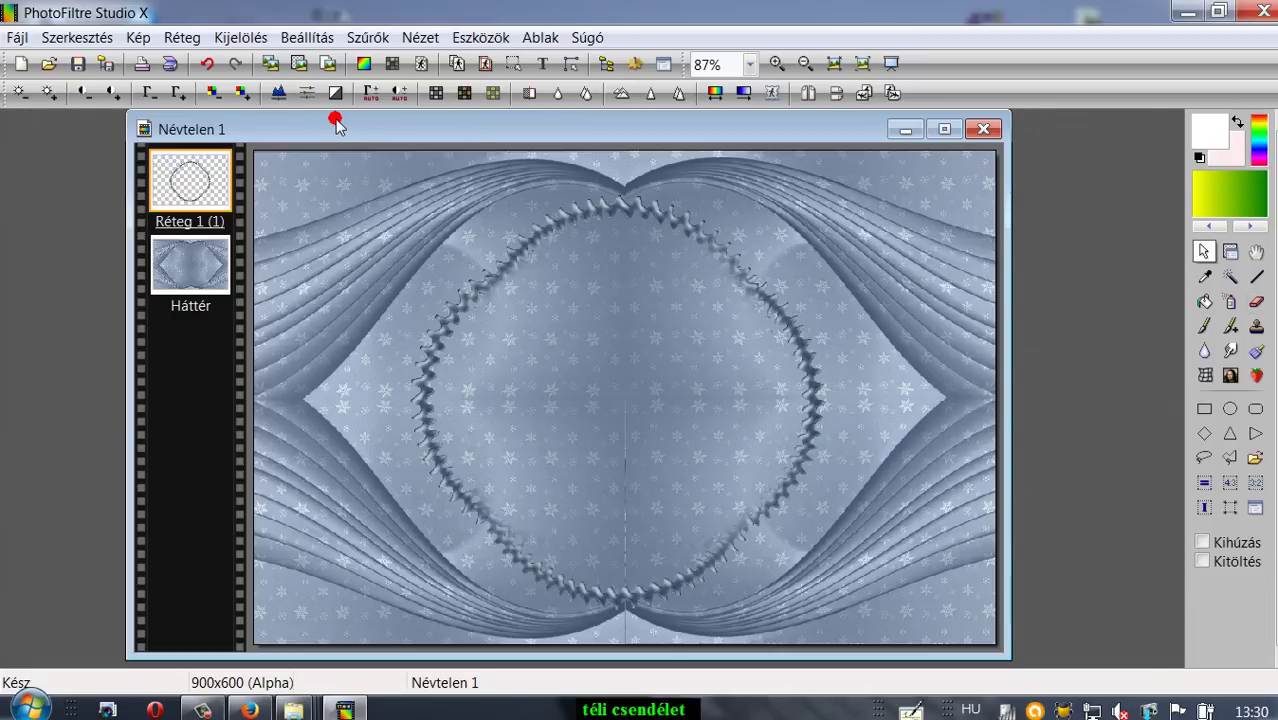
left_click(178, 38)
left_click(213, 252)
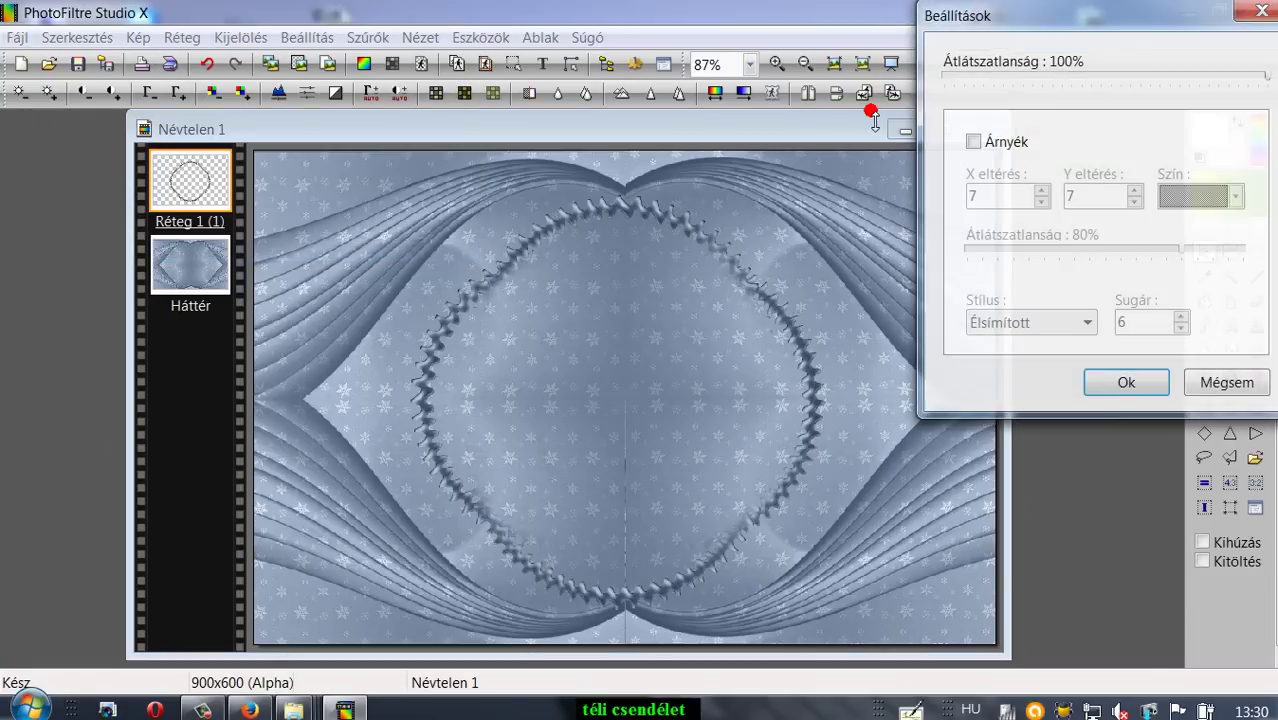
left_click(970, 138)
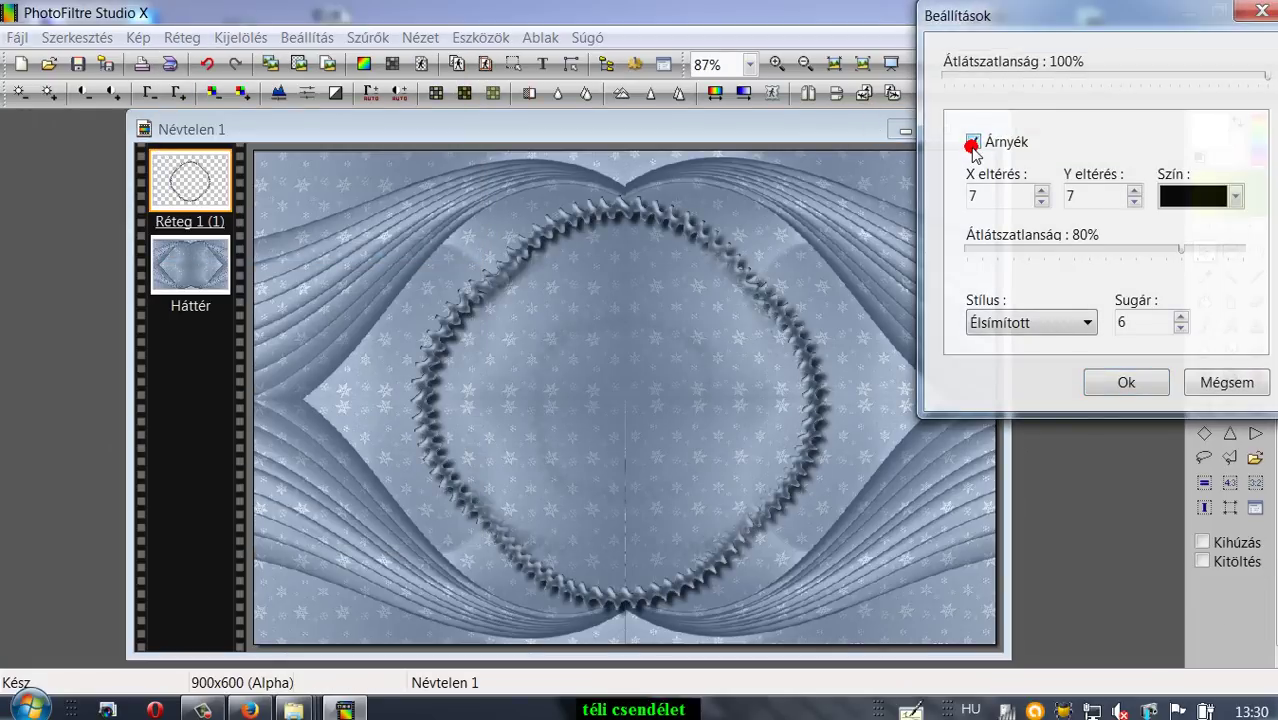
left_click(1230, 200)
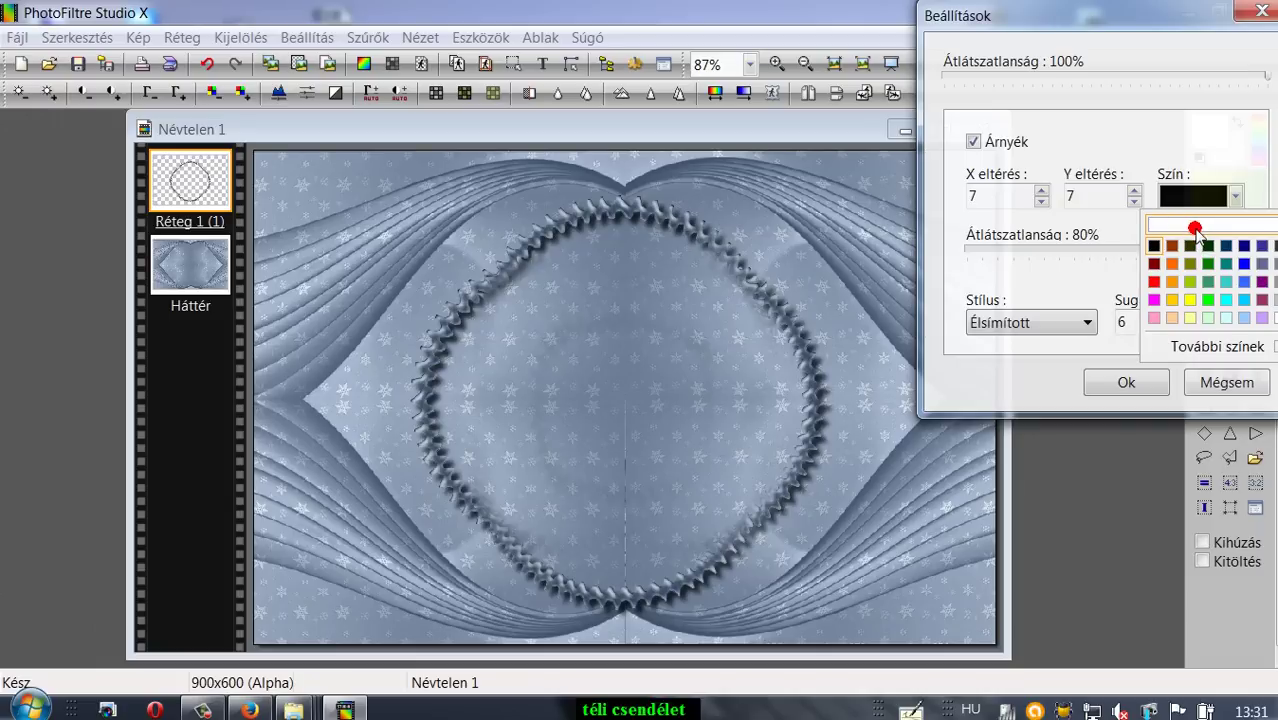
left_click(1260, 14)
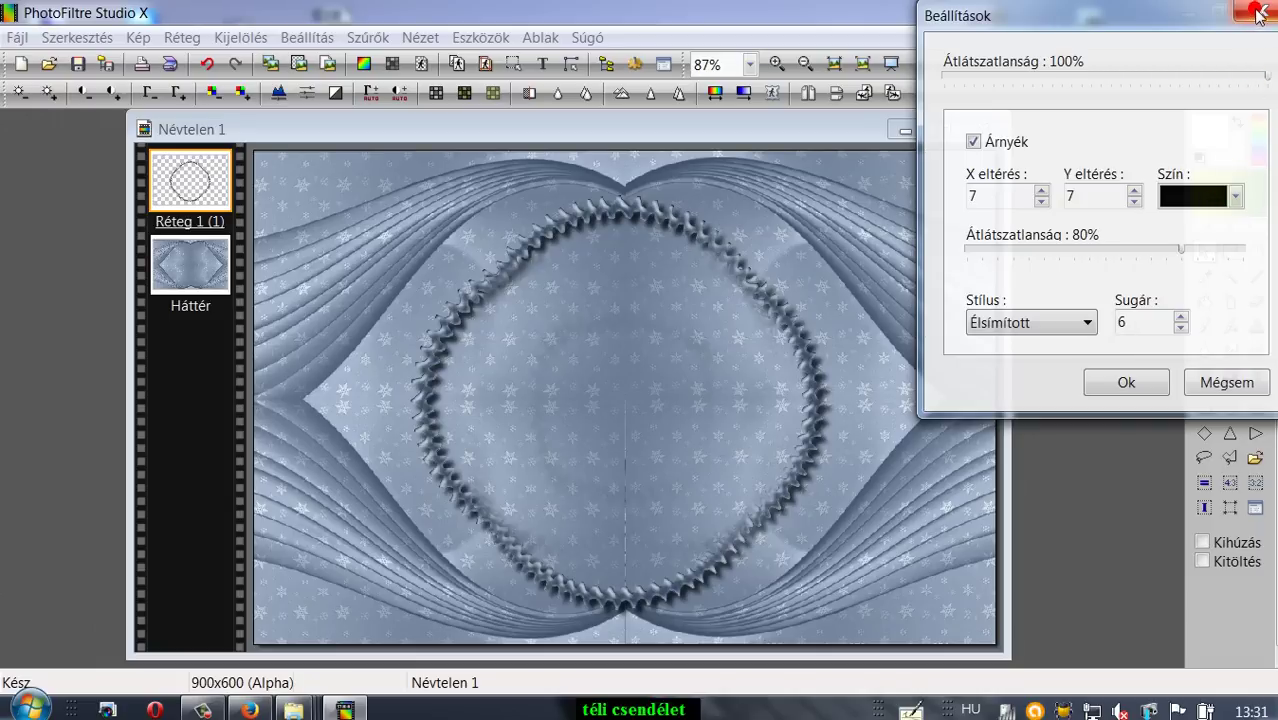
left_click(1214, 381)
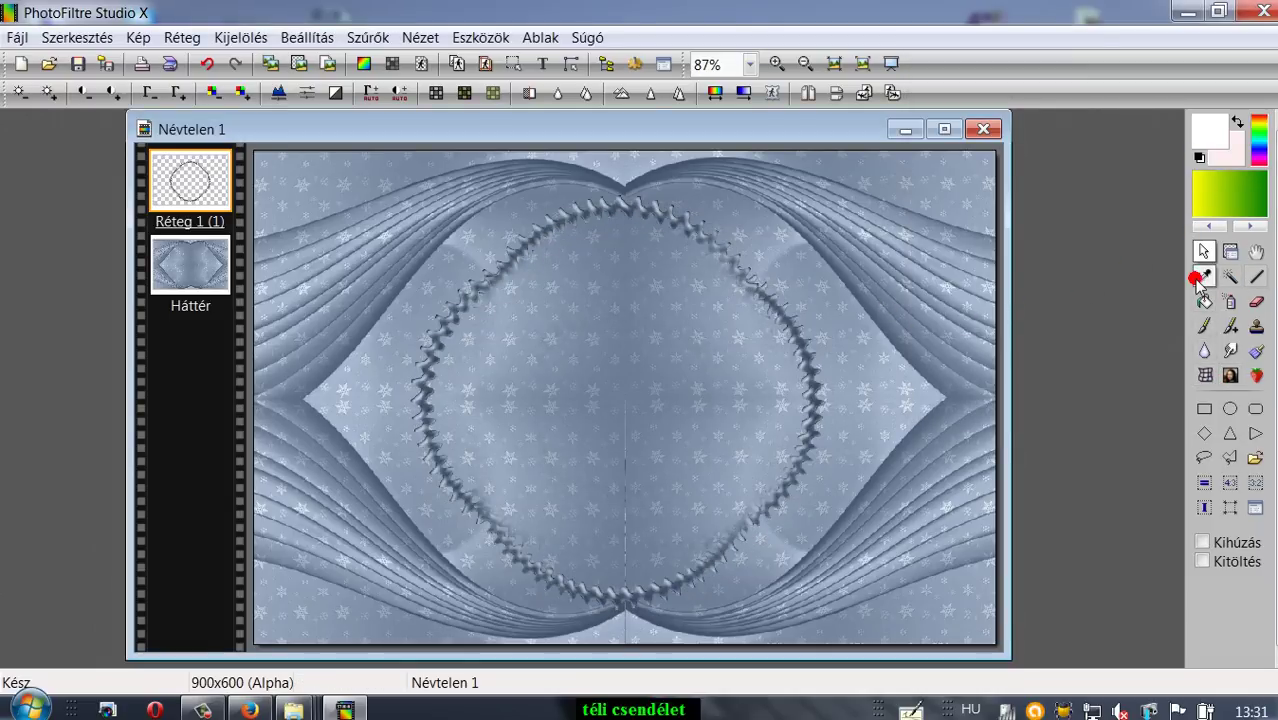
Sample the dark blue of the background wave as foreground colour and darken it to #1D242E
left_click(1204, 278)
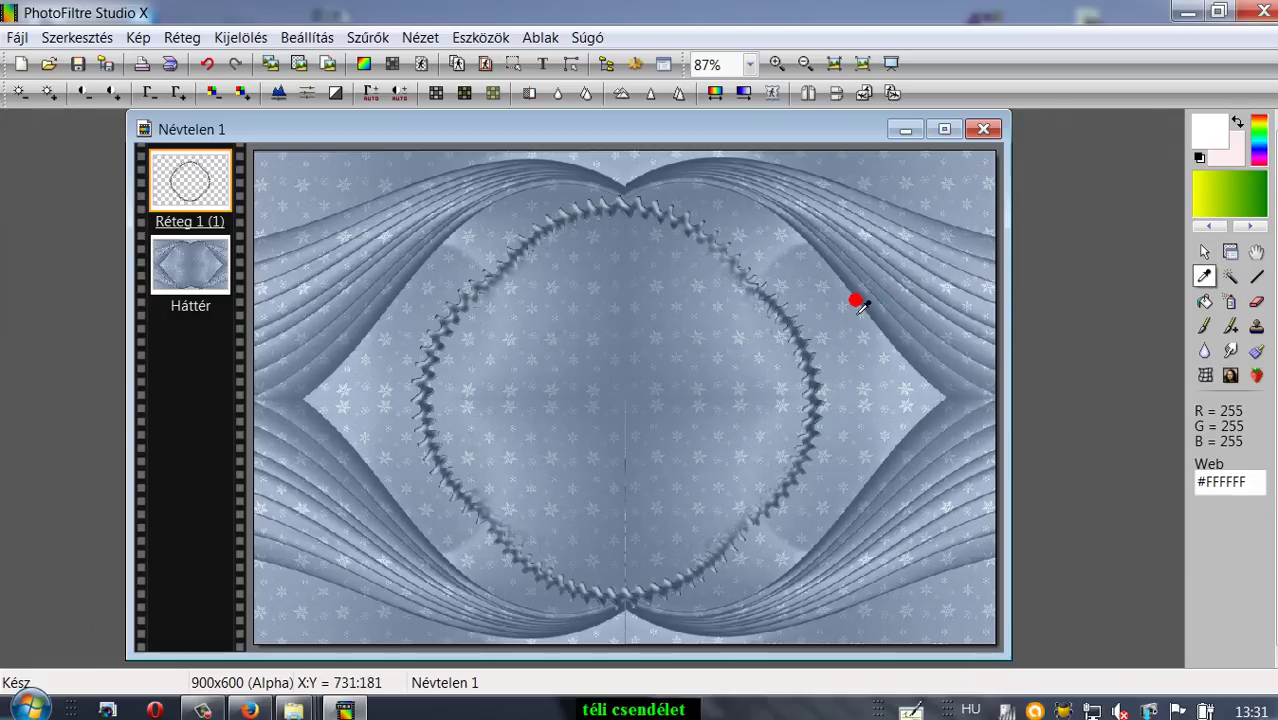
left_click(856, 300)
left_click(1210, 132)
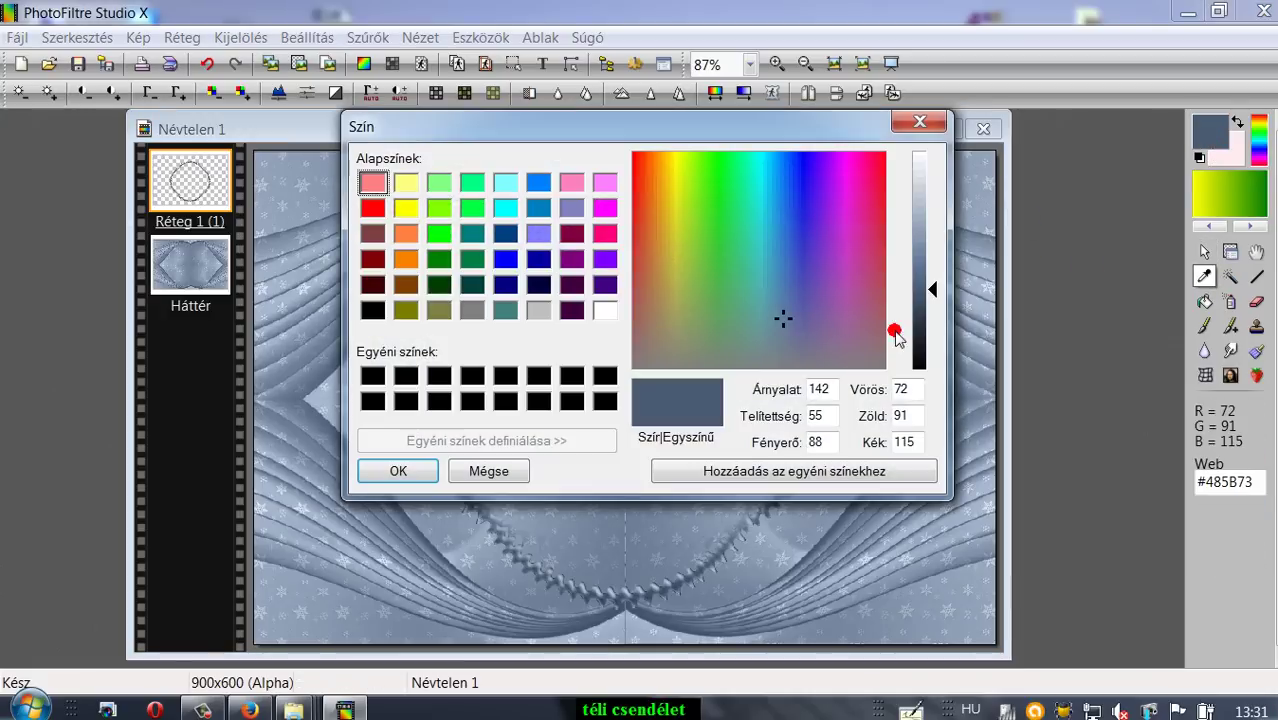
left_click(920, 338)
left_click(404, 472)
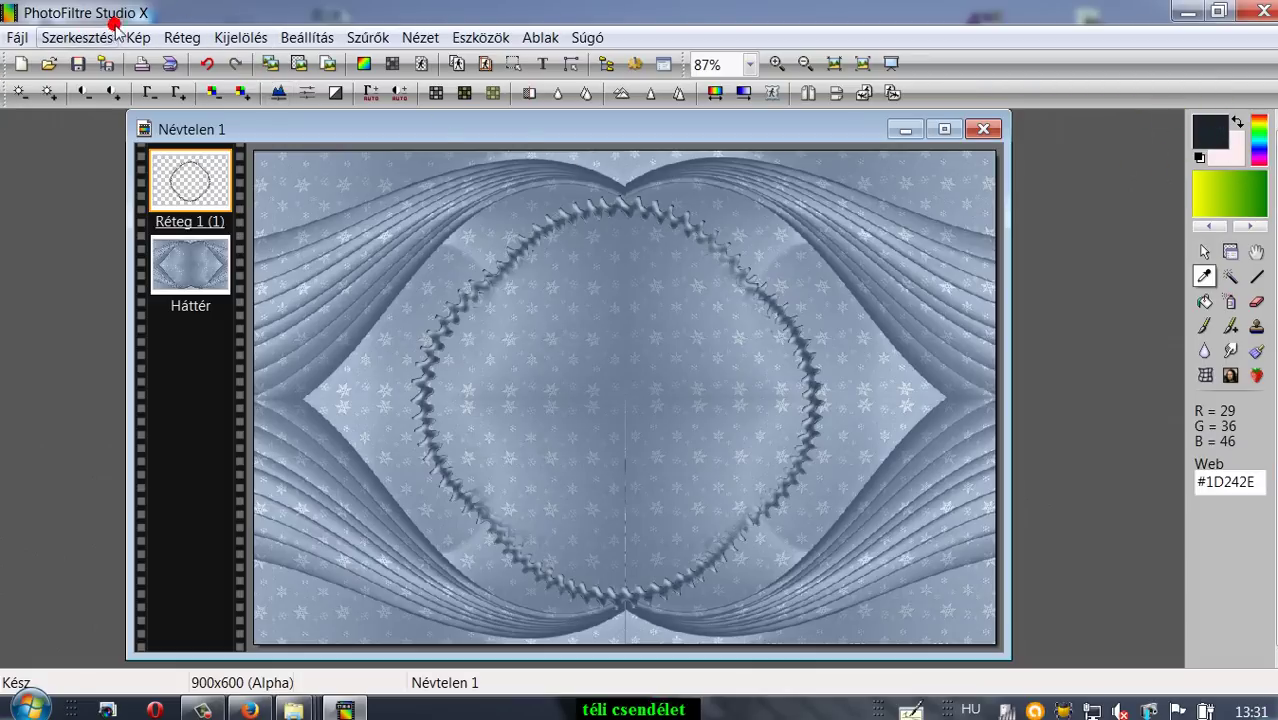
Add a drop shadow to the toothed ring layer using the dark foreground colour #1D242E
left_click(168, 37)
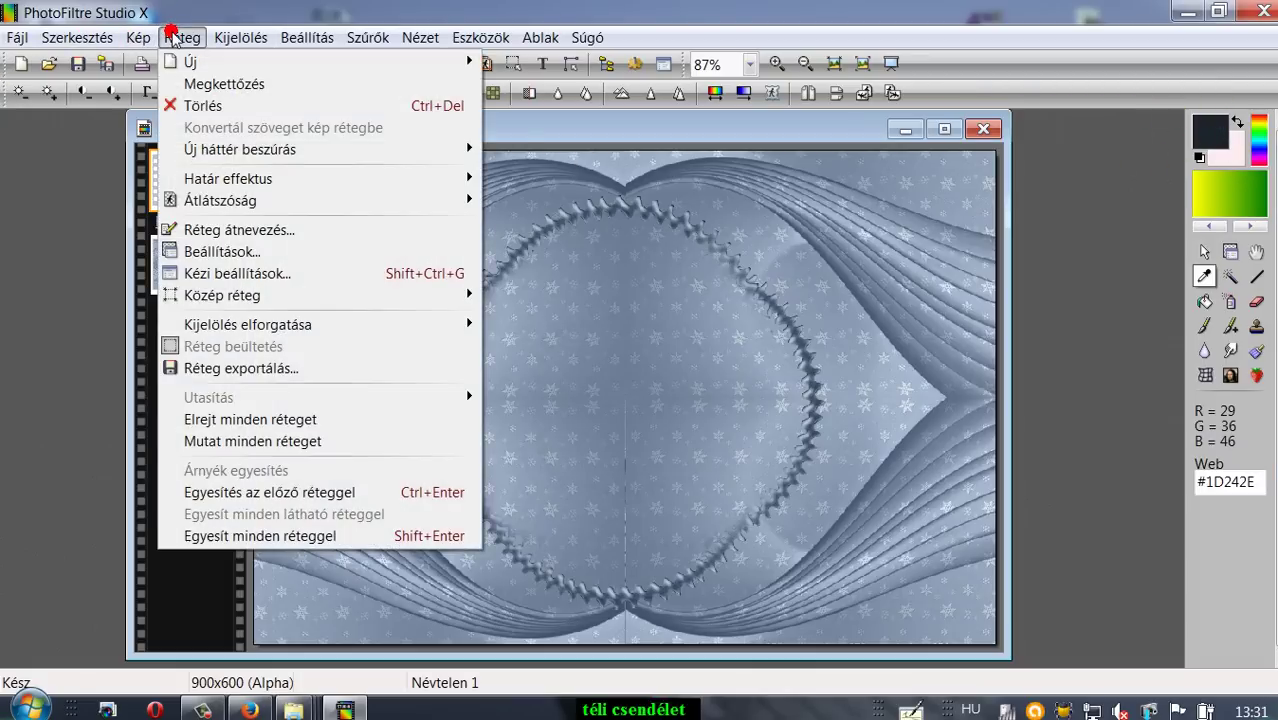
left_click(214, 251)
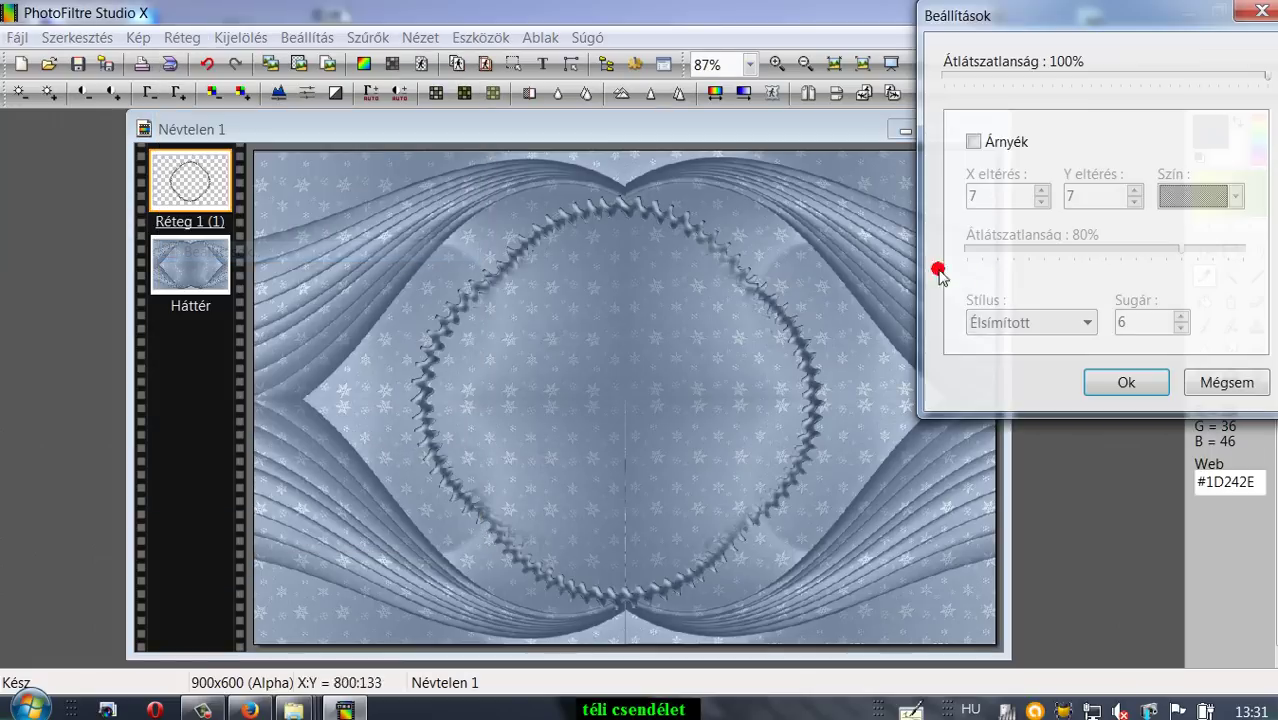
left_click(971, 142)
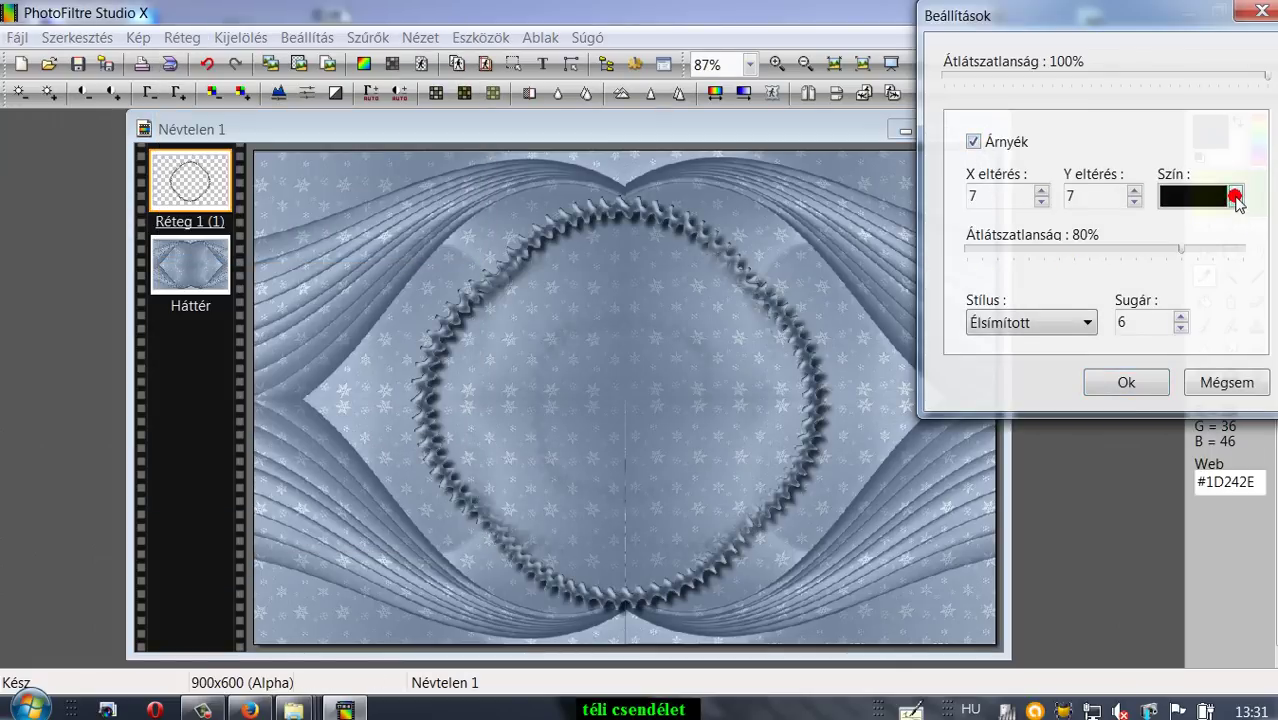
left_click(1235, 196)
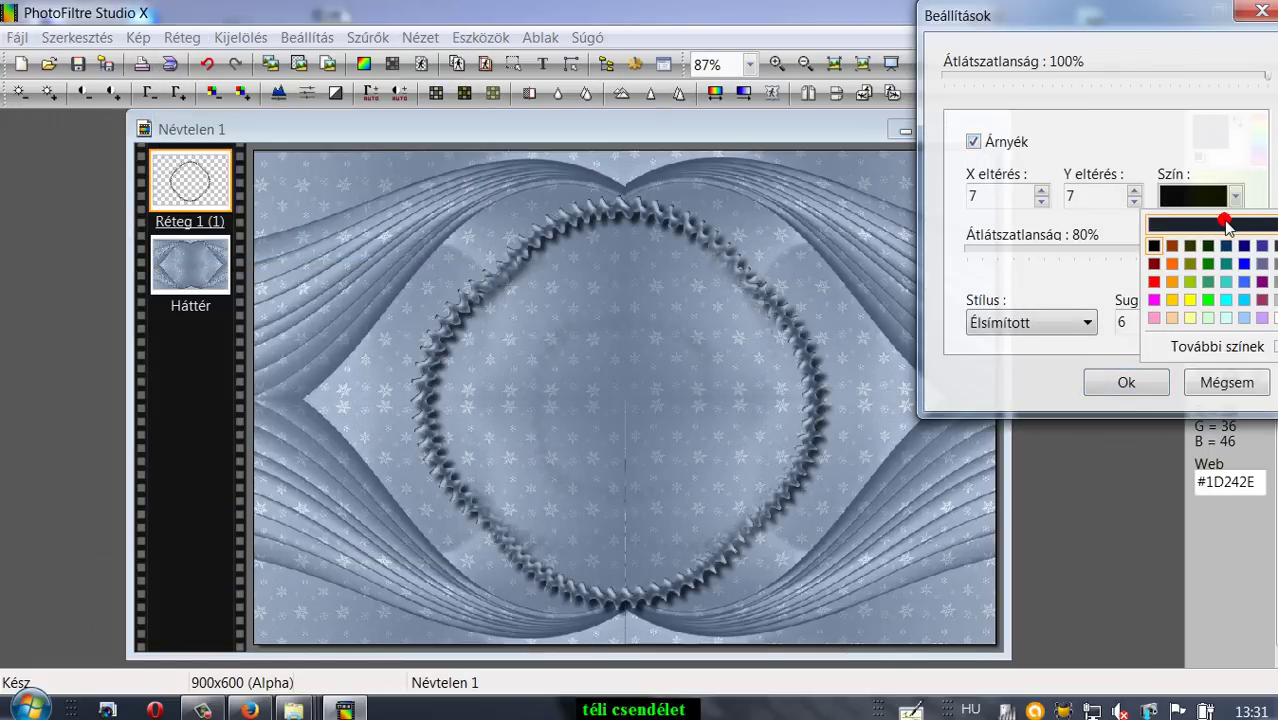
left_click(1225, 223)
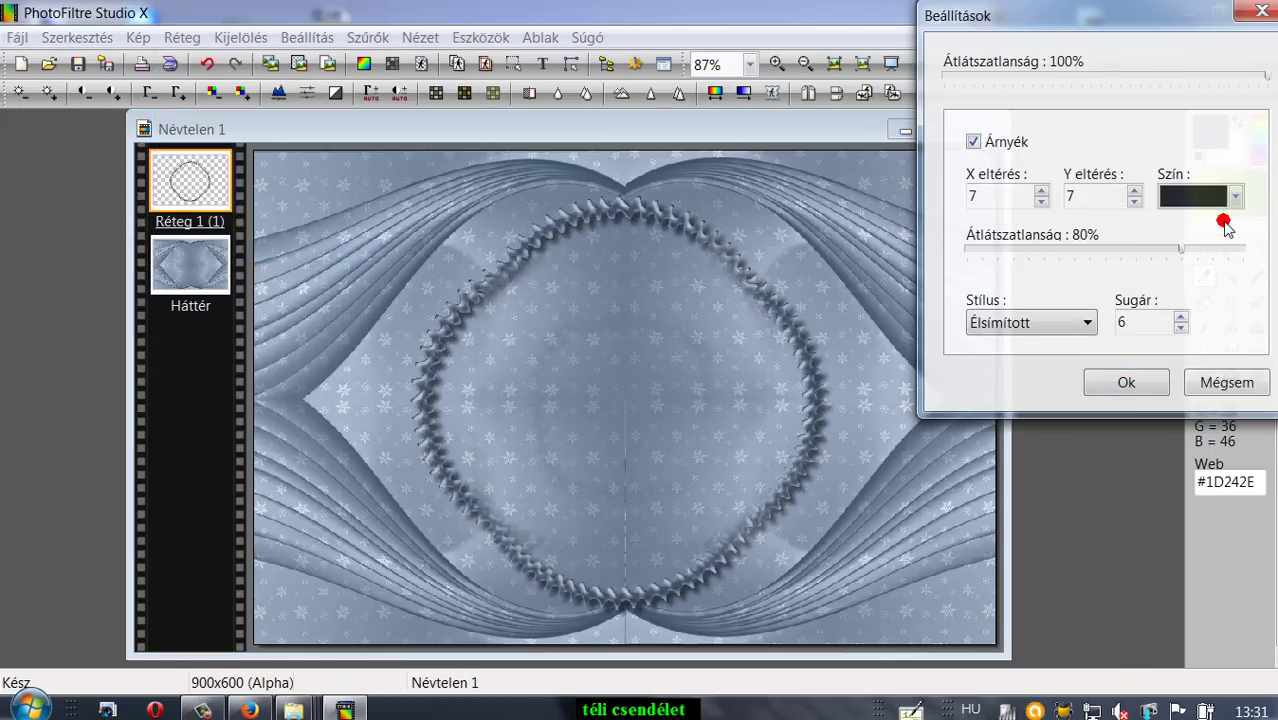
left_click(1126, 384)
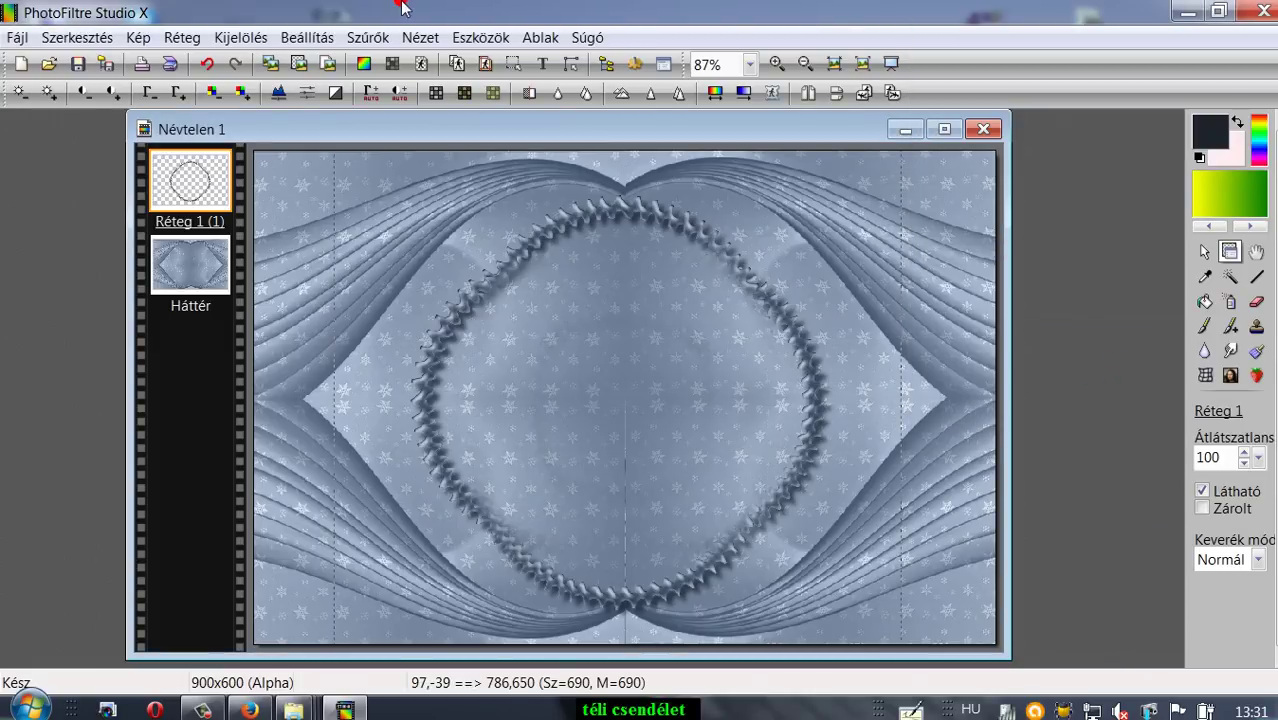
Open the snowy landscape image atl_havas_taj from the Kellékek folder on the desktop
left_click(49, 66)
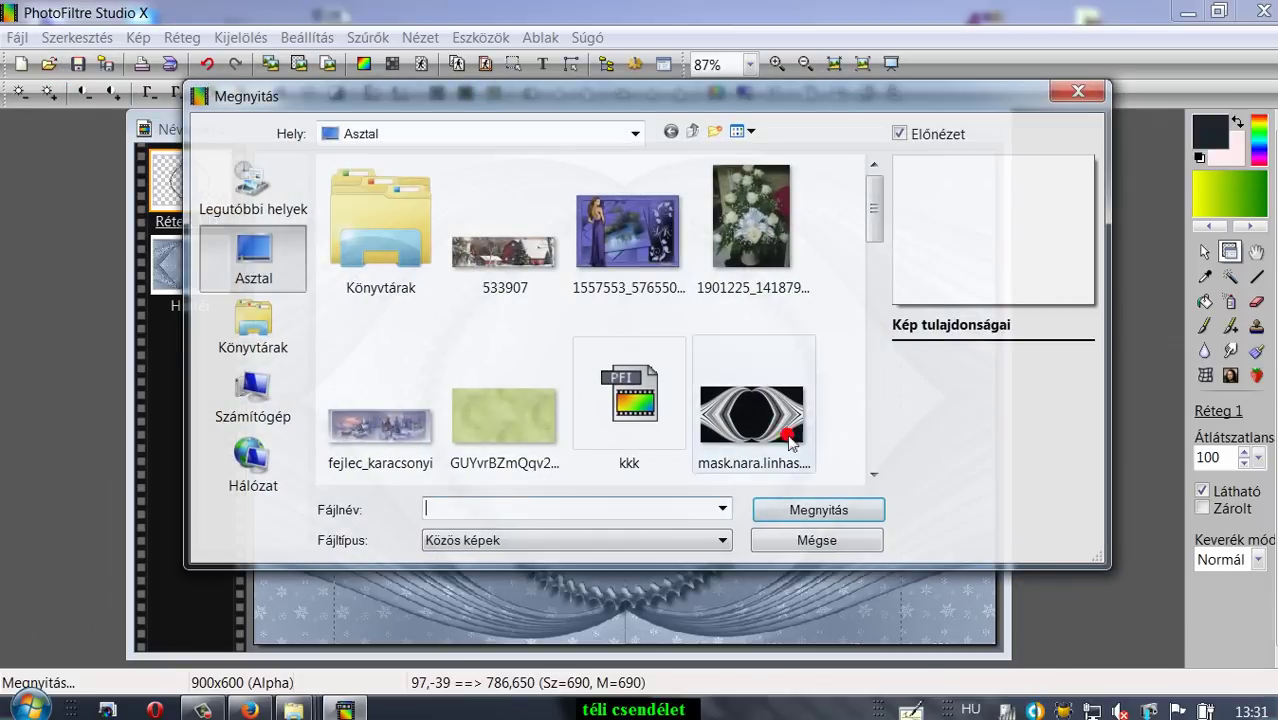
left_click_drag(874, 224, 874, 285)
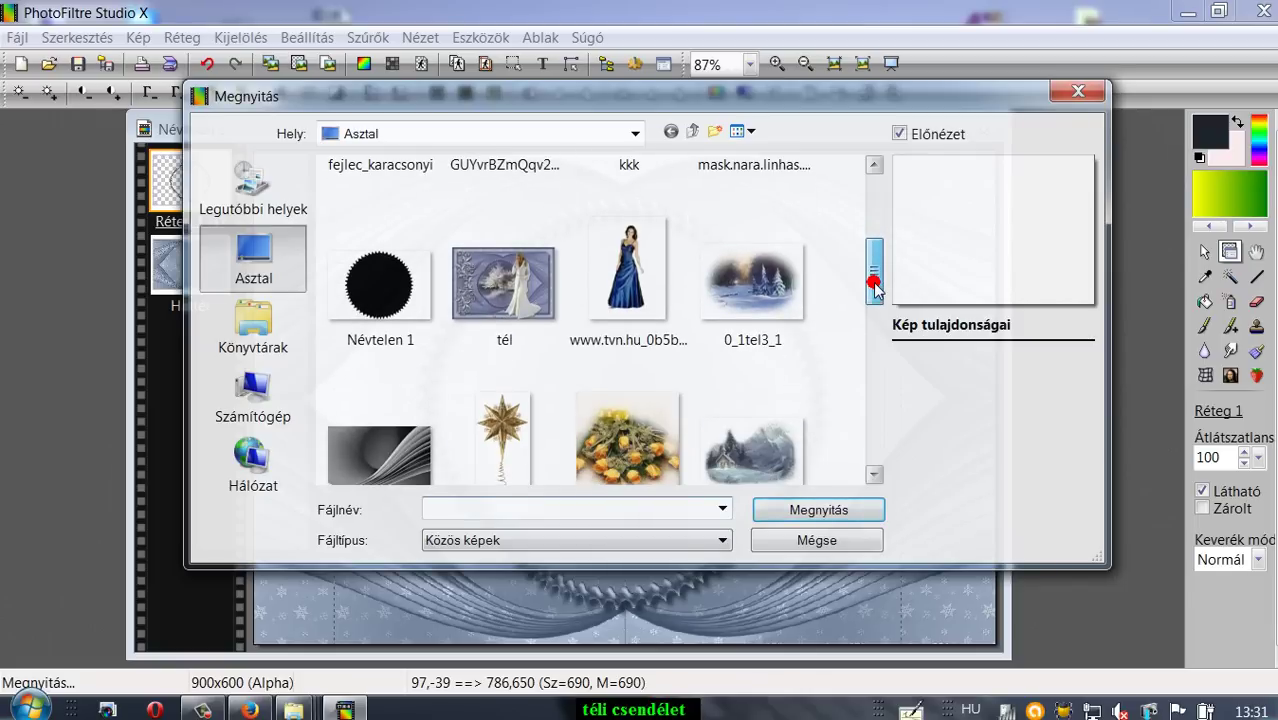
left_click_drag(874, 285, 872, 385)
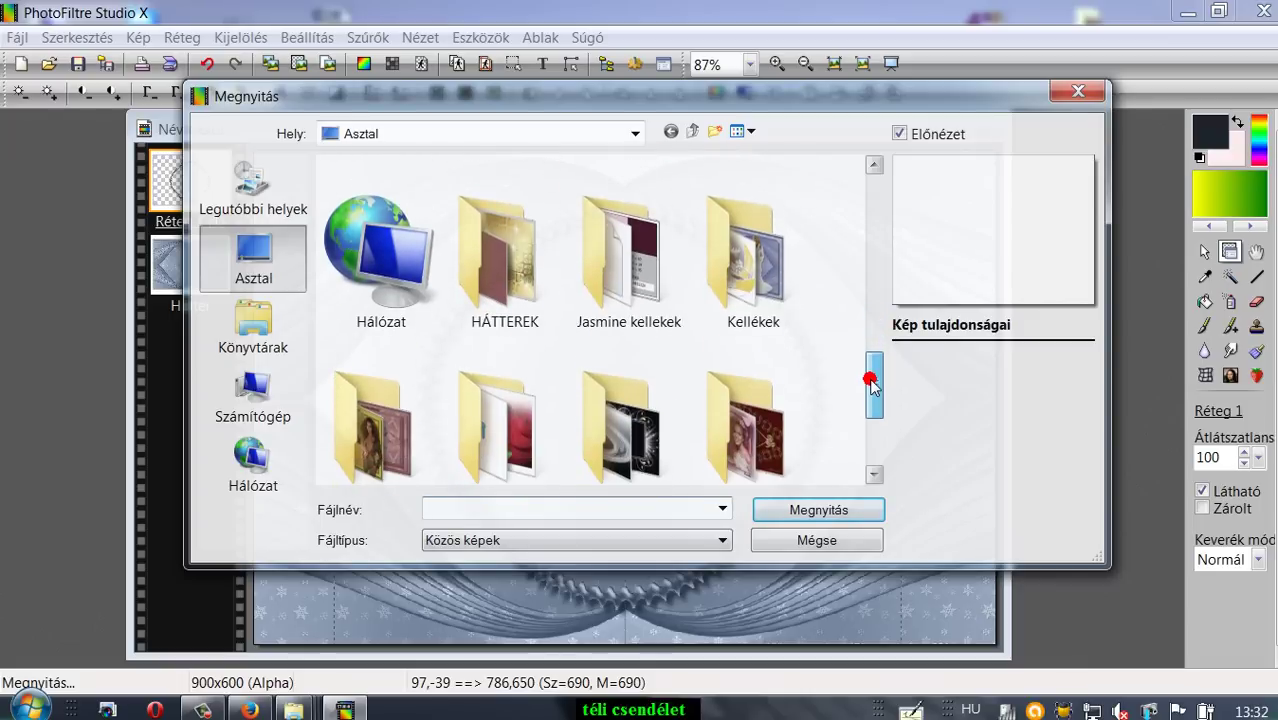
double_click(757, 266)
left_click_drag(873, 252, 875, 364)
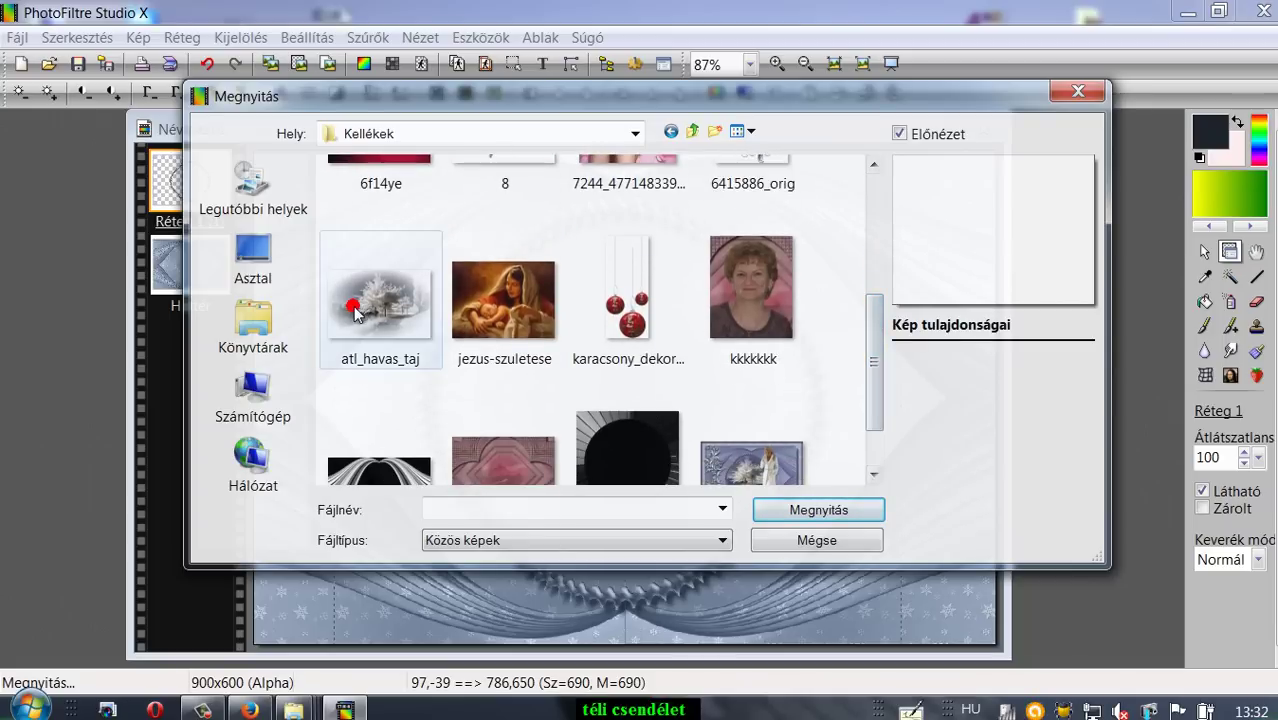
left_click(380, 300)
left_click(833, 505)
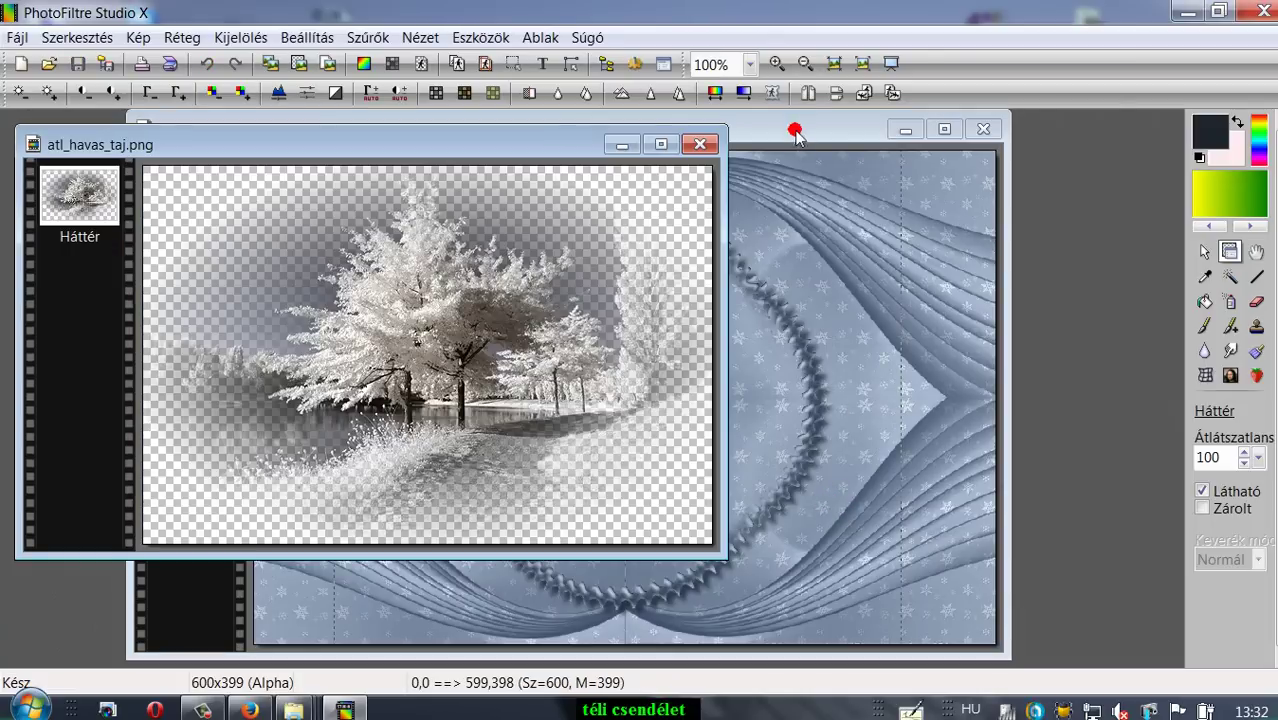
Copy the snowy landscape and paste it into Névtelen 1 directly above the background layer, beneath the ring
left_click(68, 40)
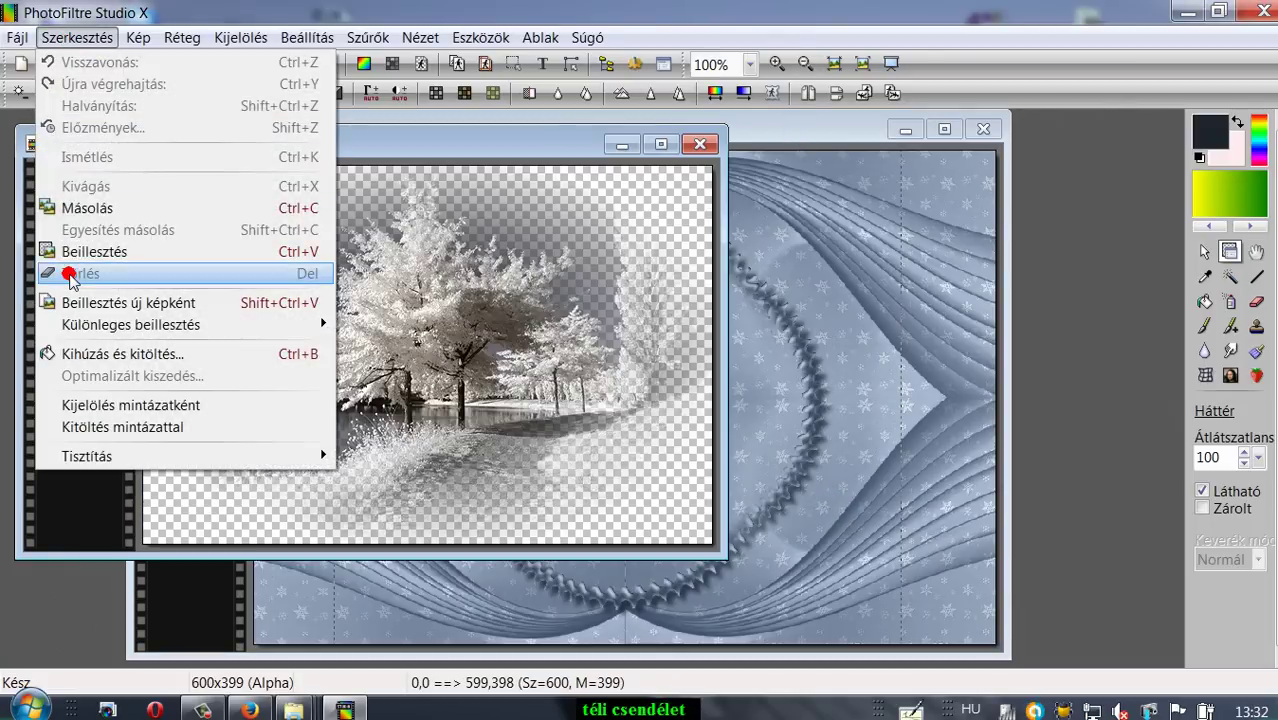
left_click(68, 206)
left_click(752, 133)
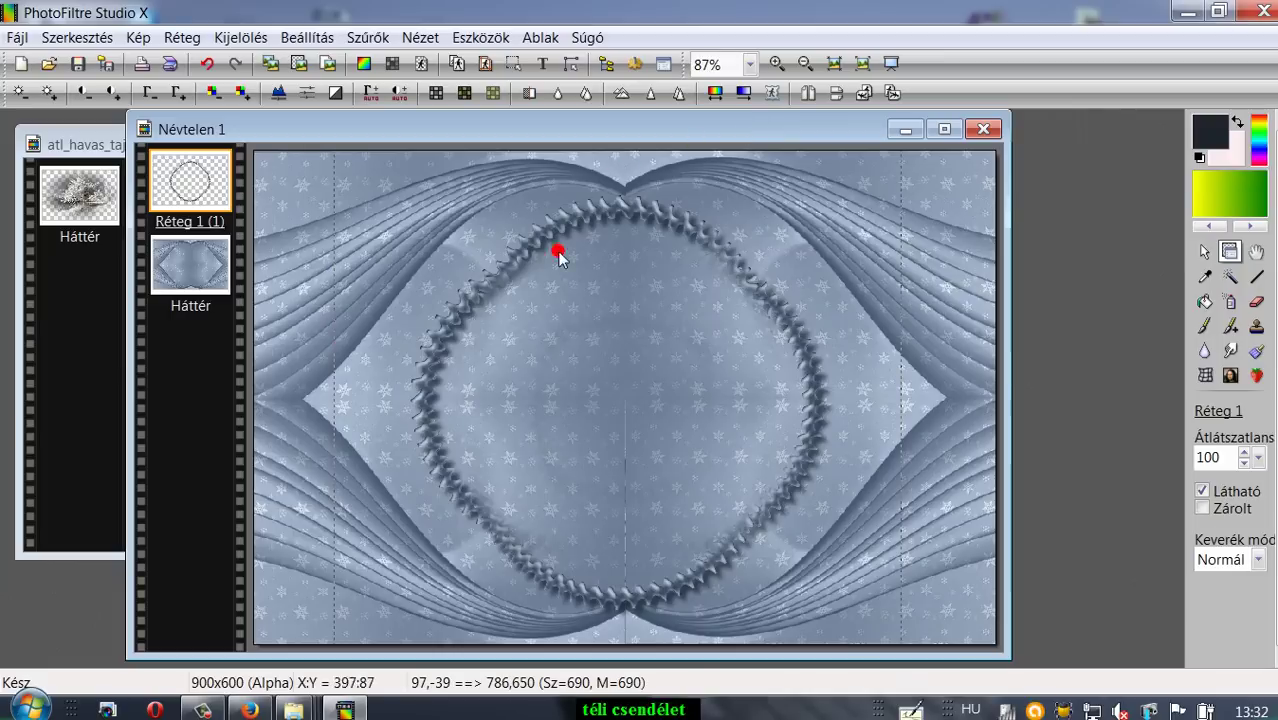
left_click(193, 262)
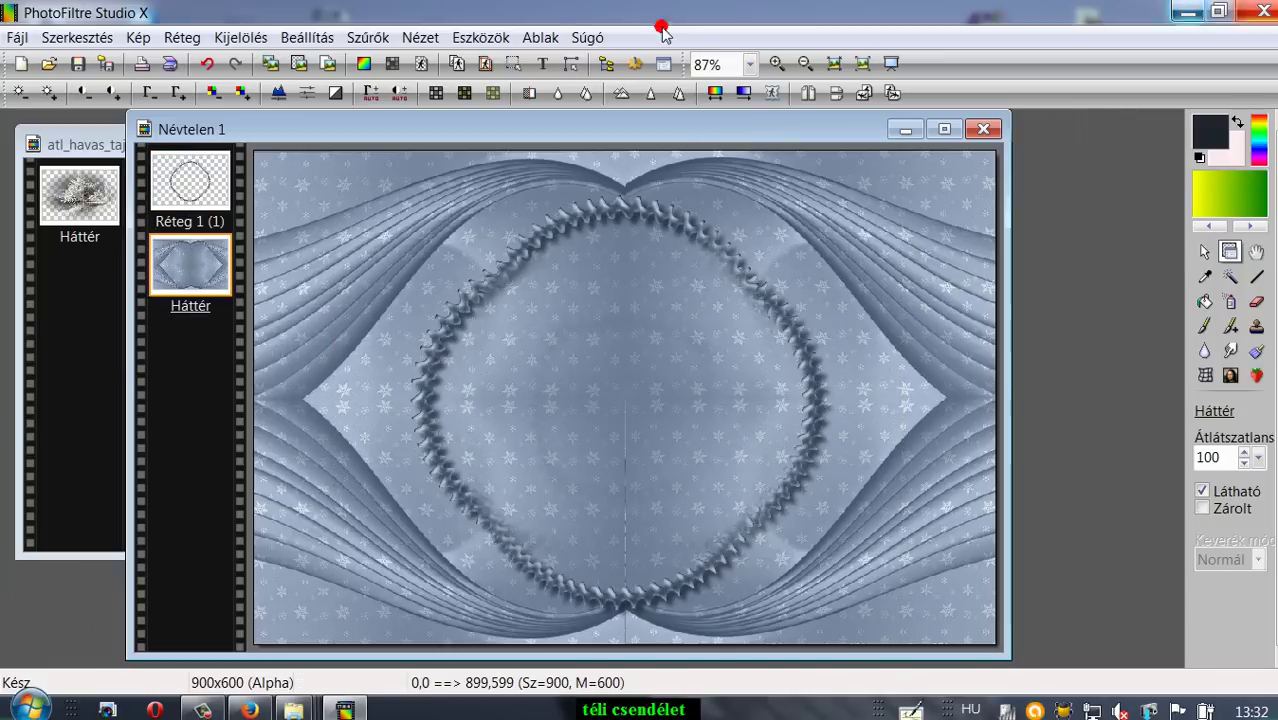
left_click(77, 37)
left_click(107, 252)
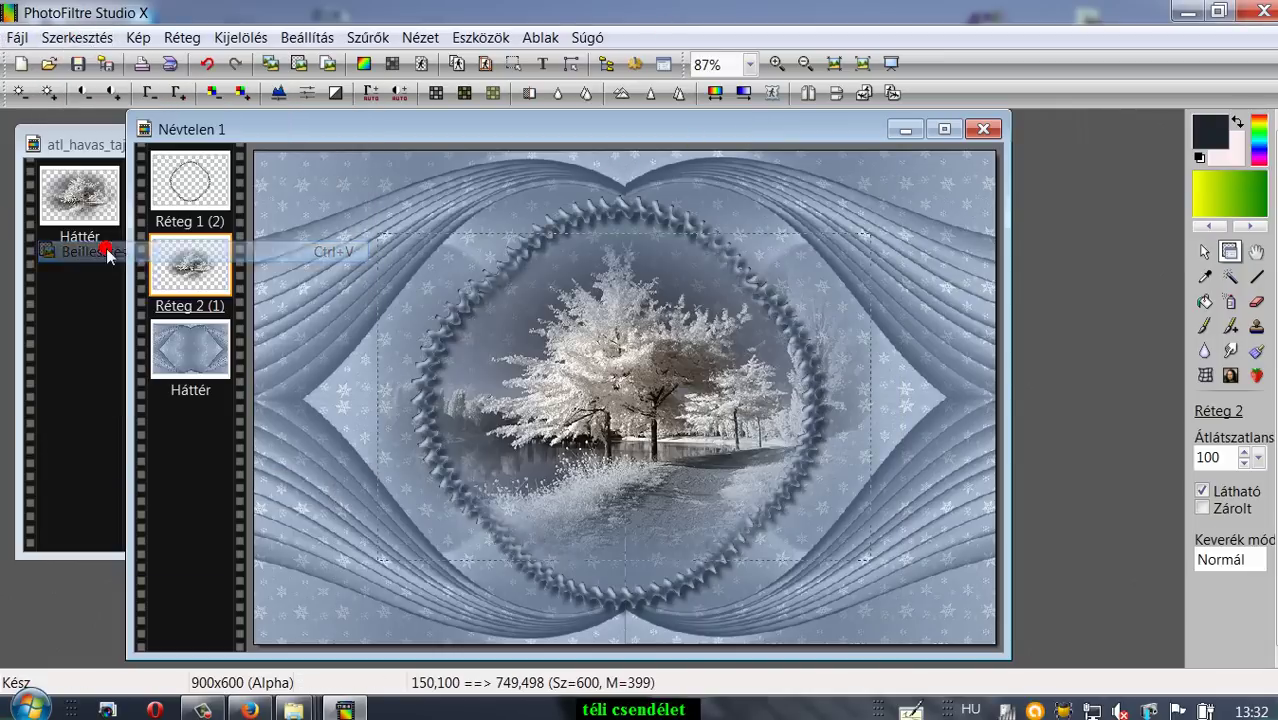
Enlarge the landscape layer to 666x443 with free transform and move it so the trees sit centred inside the ring
left_click_drag(643, 335, 636, 326)
right_click(631, 332)
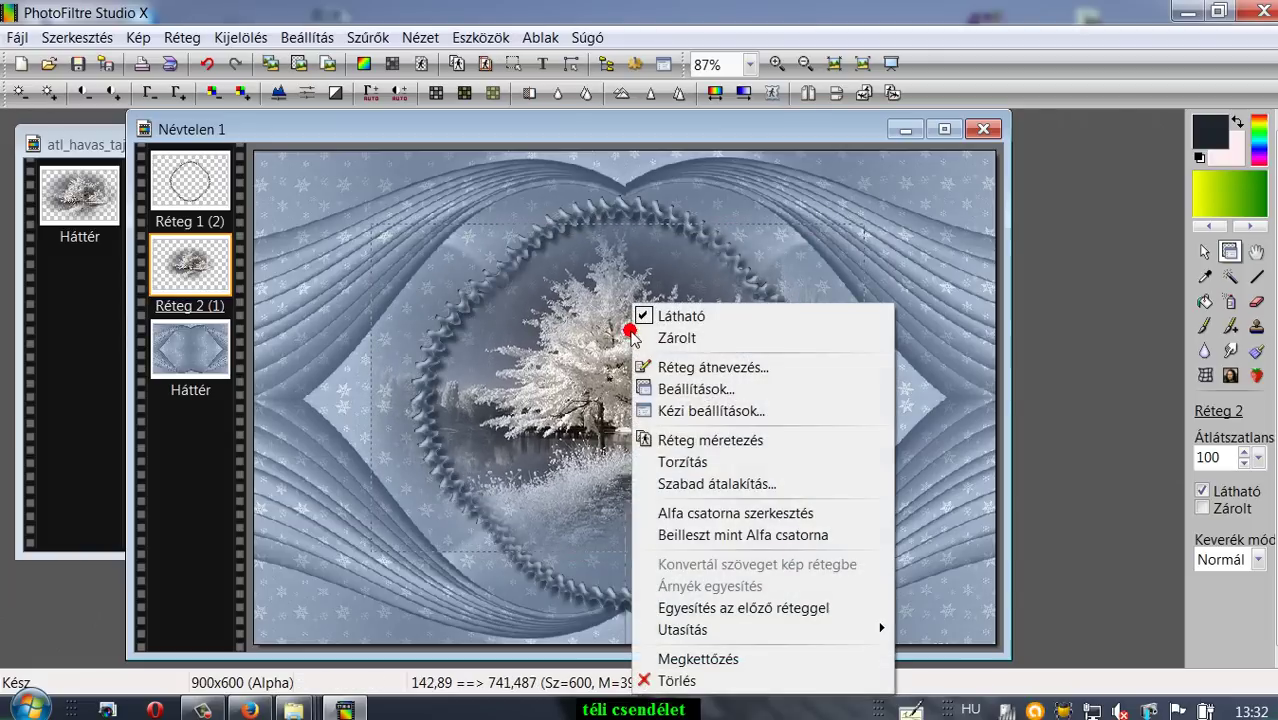
left_click(667, 484)
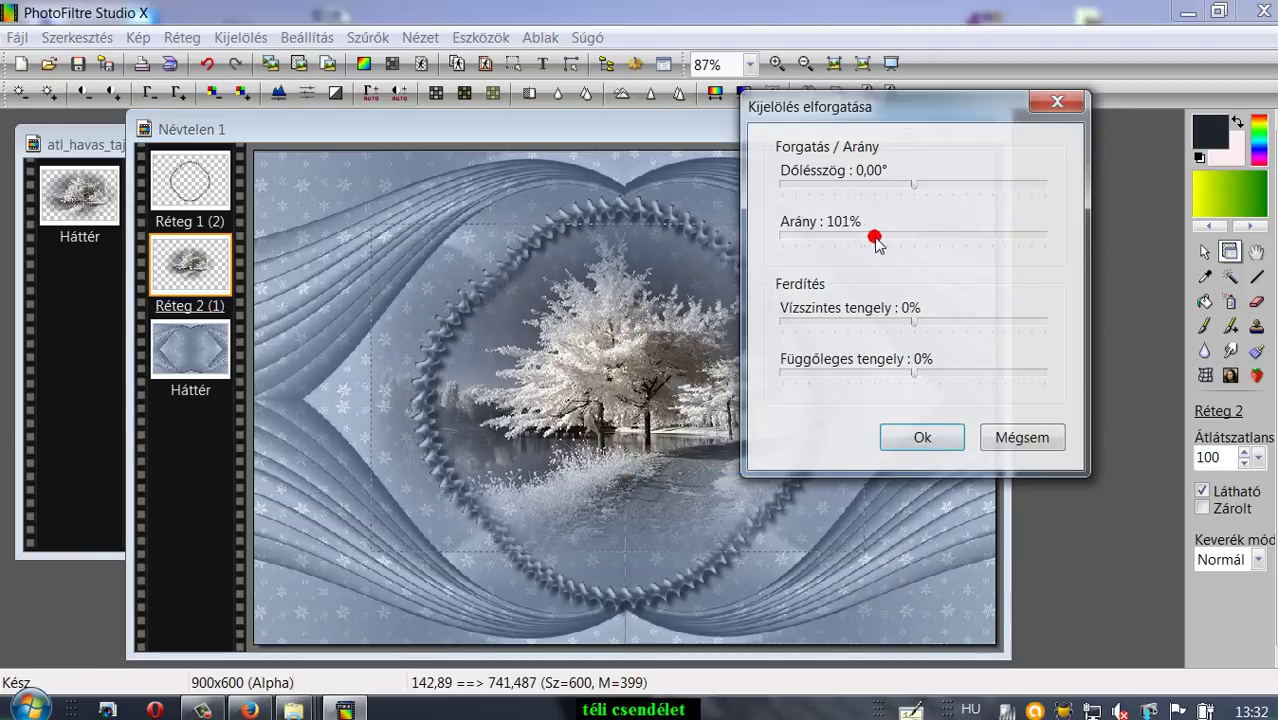
left_click(936, 444)
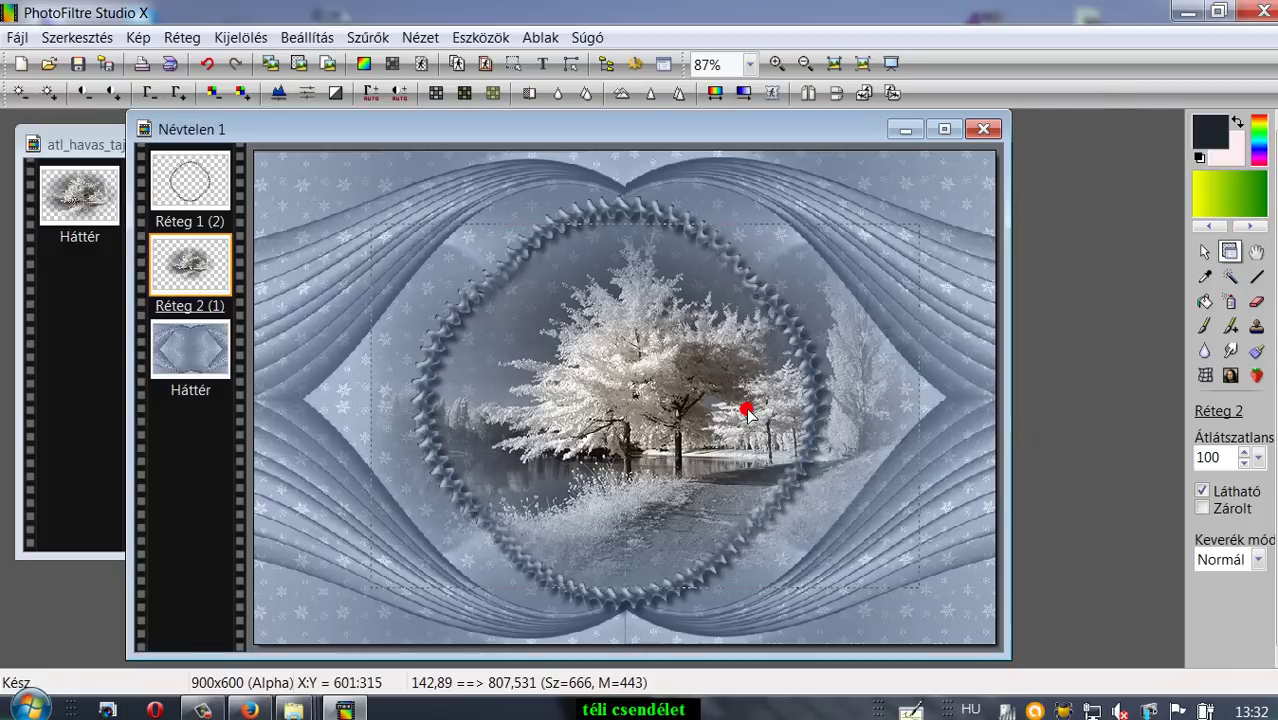
left_click_drag(684, 393, 651, 373)
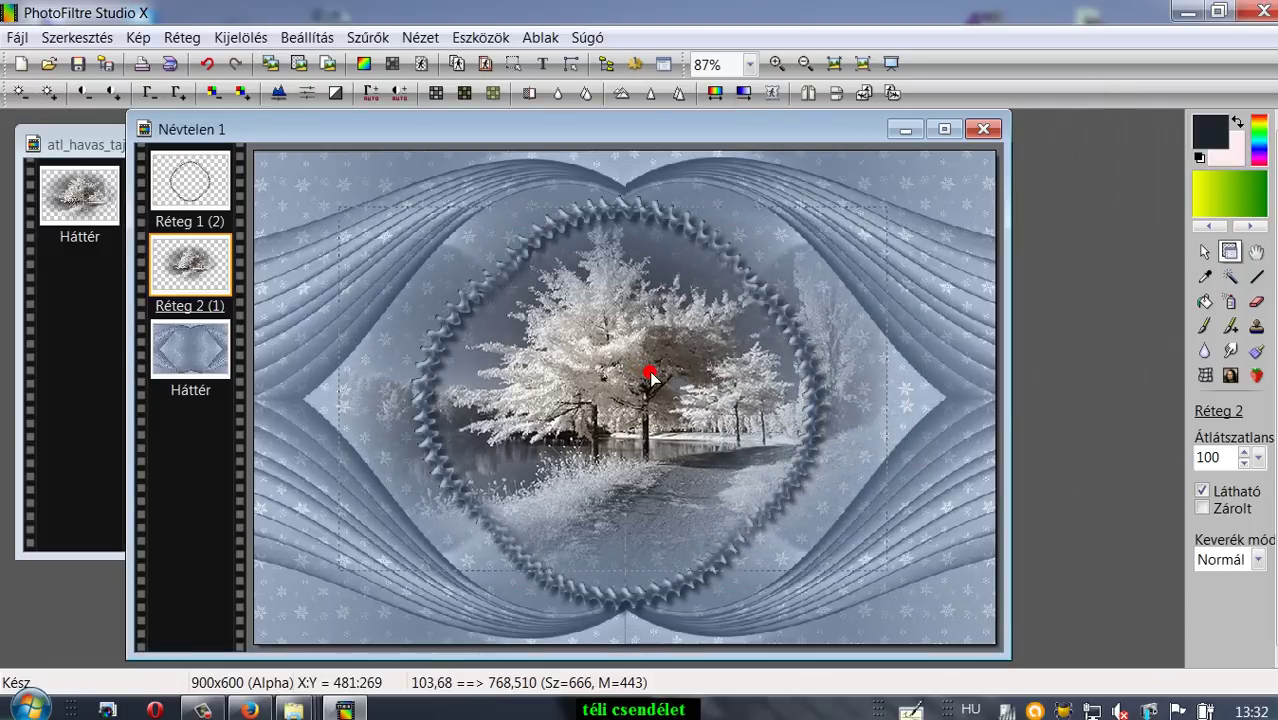
Erase the parts of the landscape layer that extend outside the ring with the size 47 Eraser
left_click(1256, 301)
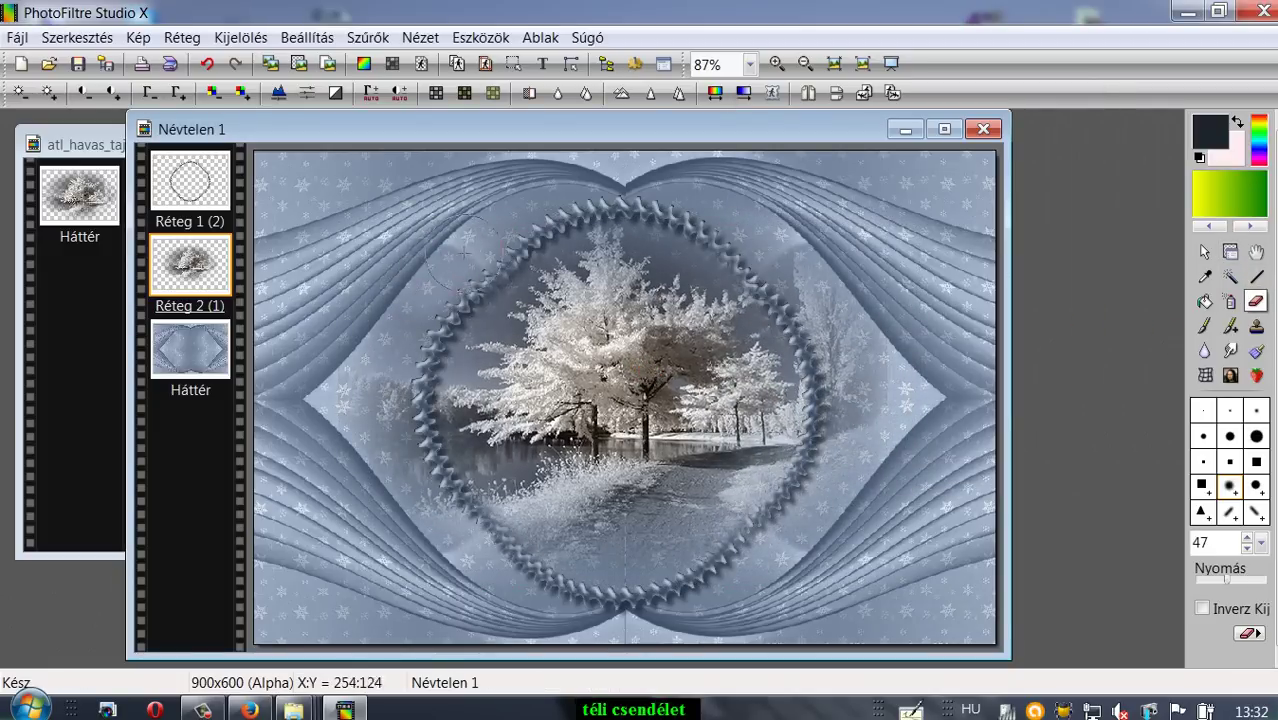
mouse_move(465, 245)
left_mouse_down()
mouse_move(391, 335)
mouse_move(402, 365)
mouse_move(387, 381)
left_mouse_up()
mouse_move(399, 485)
left_mouse_down()
mouse_move(384, 436)
mouse_move(457, 536)
left_mouse_up()
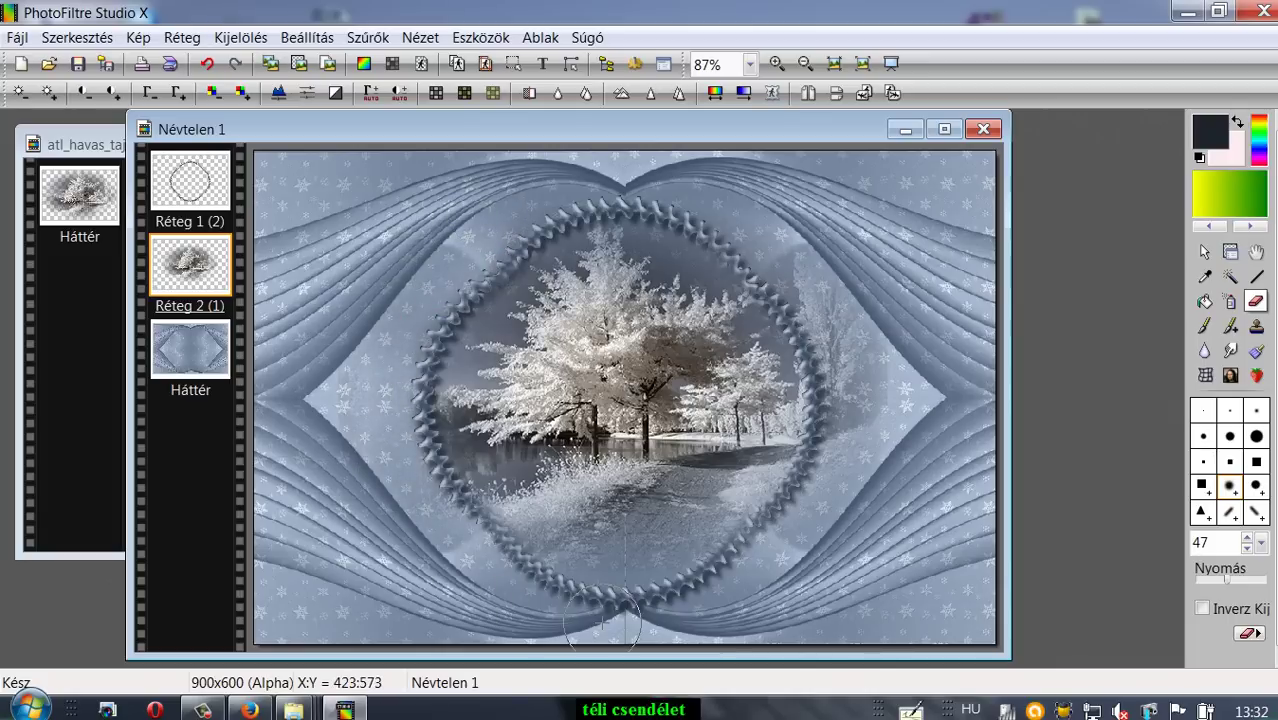
mouse_move(849, 415)
left_mouse_down()
mouse_move(806, 262)
mouse_move(714, 210)
mouse_move(720, 235)
mouse_move(796, 286)
mouse_move(840, 392)
mouse_move(811, 547)
mouse_move(819, 529)
left_mouse_up()
left_click(160, 367)
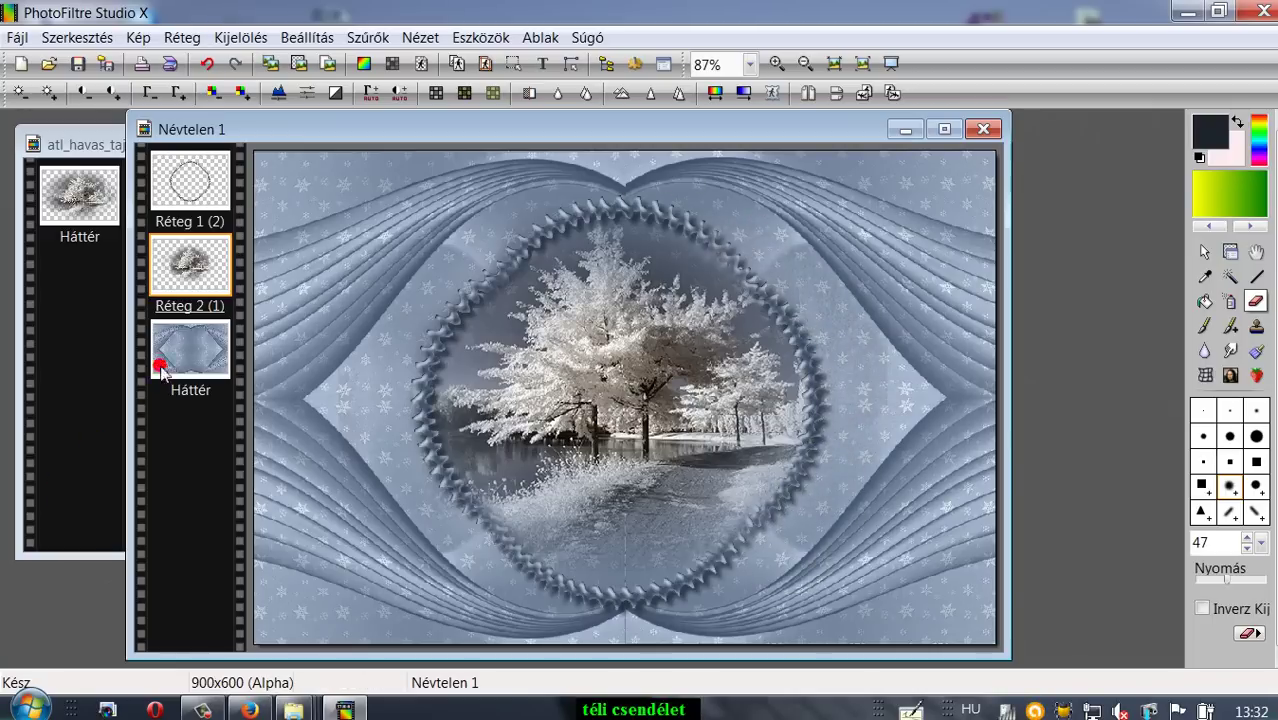
left_click_drag(222, 258, 196, 270)
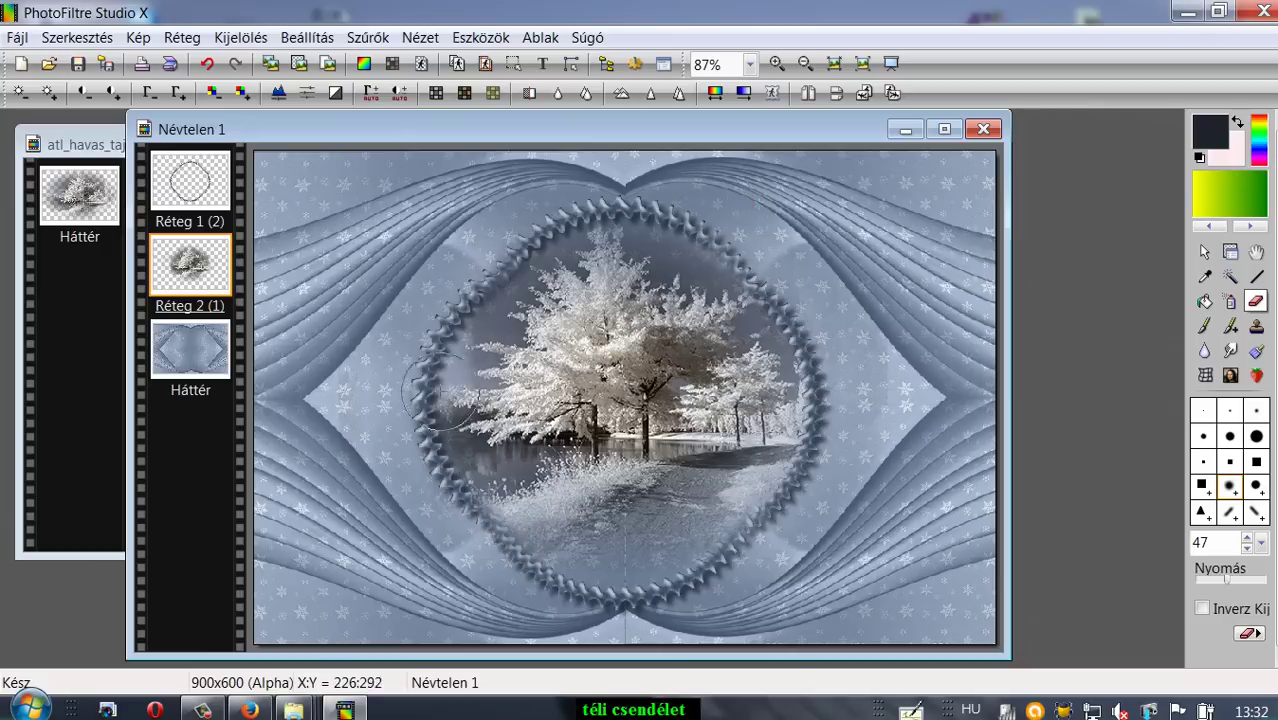
Restore the faded parts of the landscape inside the ring with the size 47 Eraser in inverse mode
left_click(1019, 662)
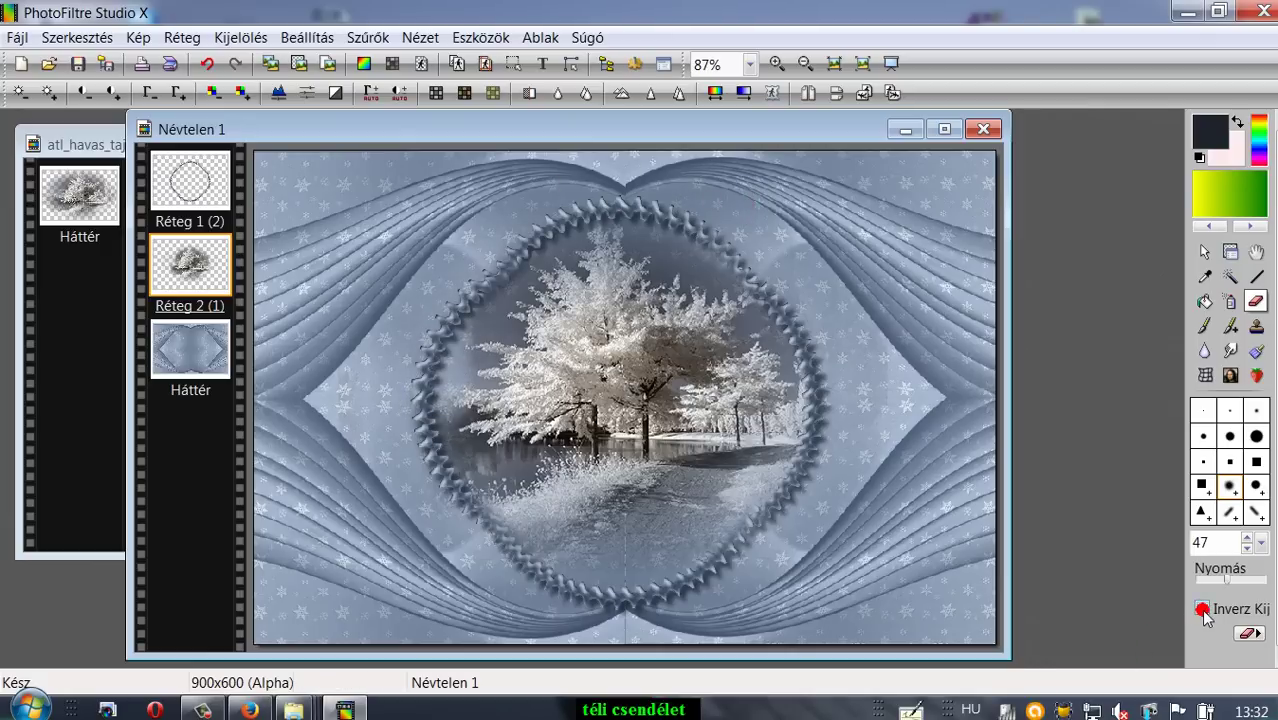
left_click(1203, 609)
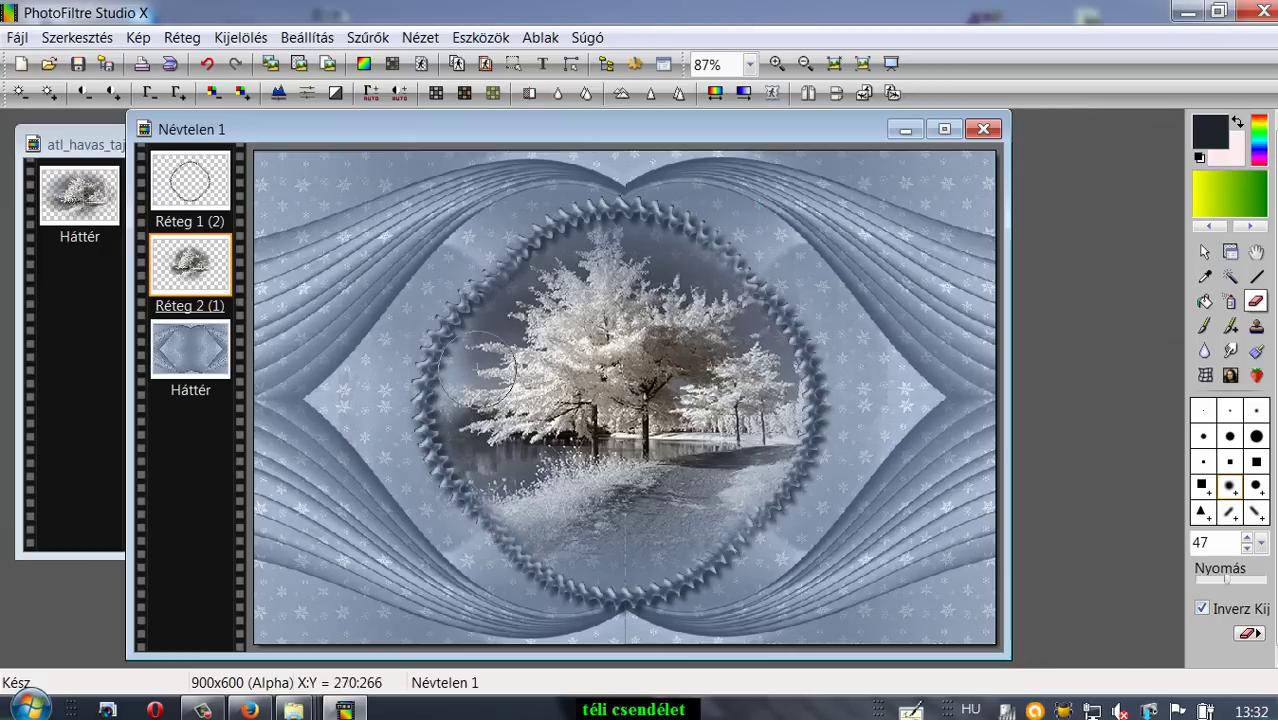
left_click(1194, 605)
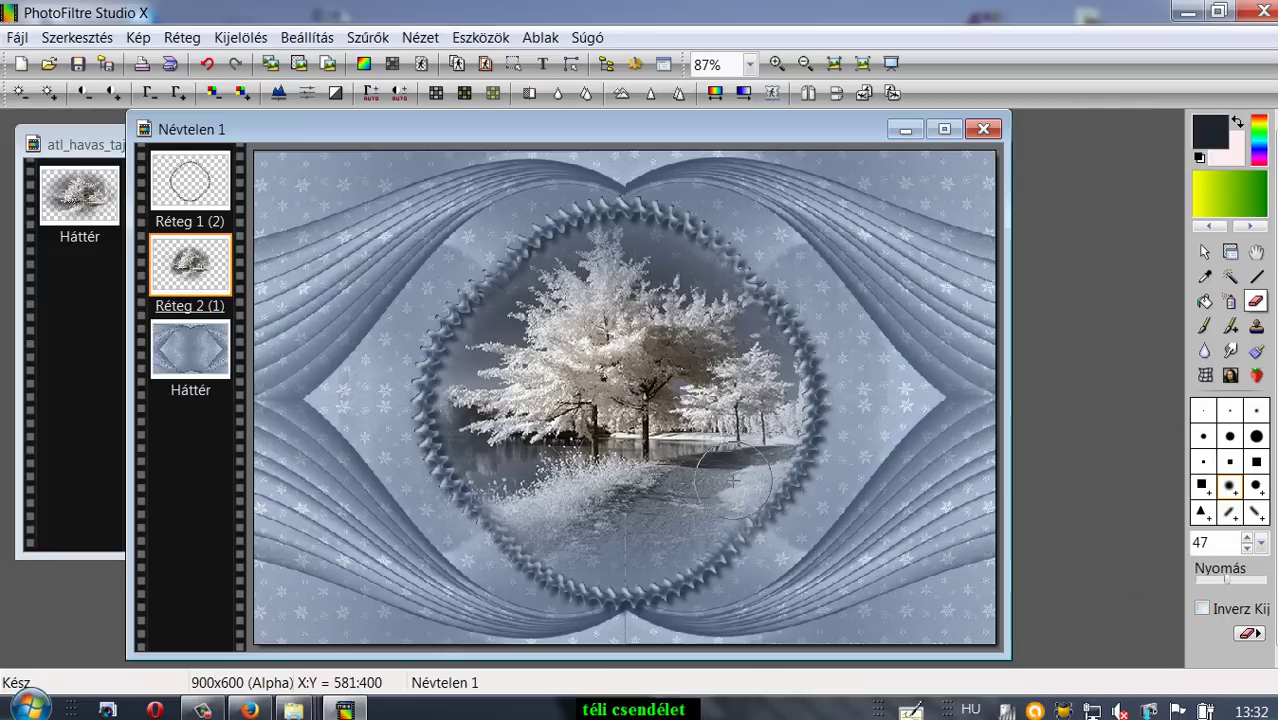
left_click(1148, 618)
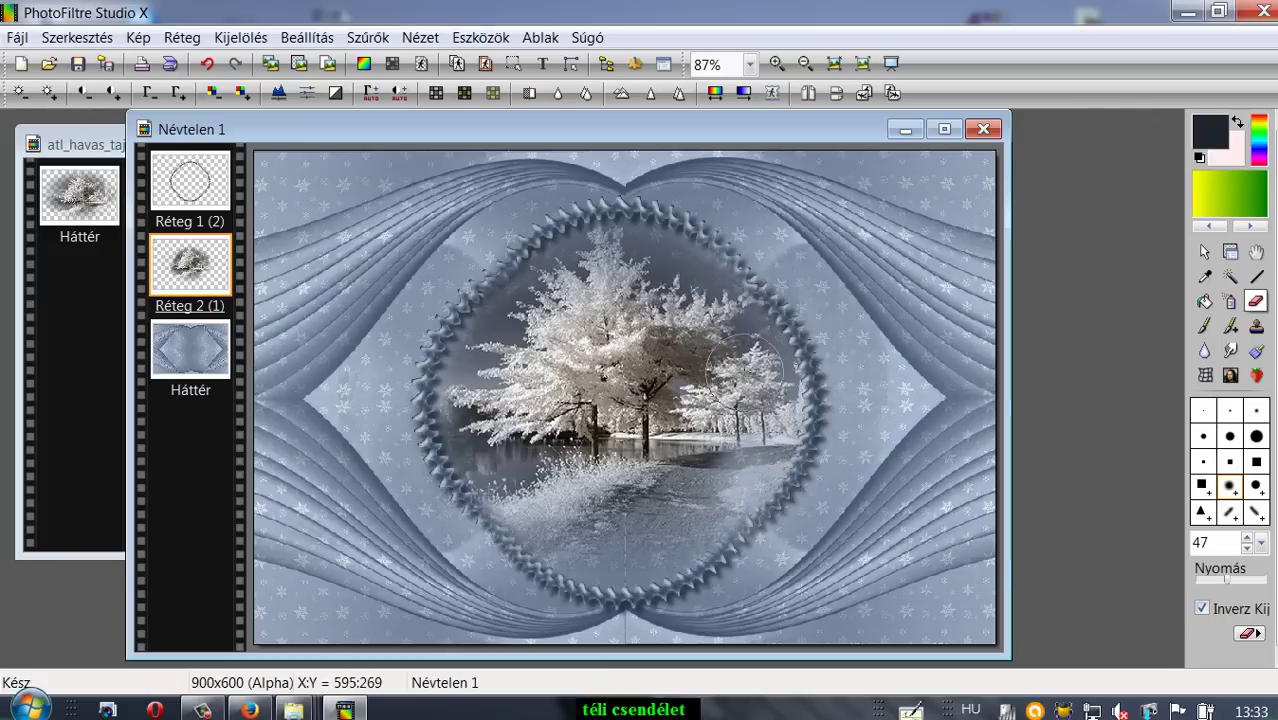
mouse_move(683, 456)
left_mouse_down()
mouse_move(593, 474)
mouse_move(580, 556)
mouse_move(594, 573)
mouse_move(626, 577)
mouse_move(640, 547)
mouse_move(733, 472)
mouse_move(770, 406)
mouse_move(698, 490)
mouse_move(745, 478)
mouse_move(772, 418)
mouse_move(713, 297)
mouse_move(637, 257)
mouse_move(578, 266)
mouse_move(495, 318)
mouse_move(464, 429)
mouse_move(538, 549)
mouse_move(576, 571)
mouse_move(694, 525)
mouse_move(738, 432)
mouse_move(673, 266)
mouse_move(618, 250)
mouse_move(720, 321)
left_mouse_up()
mouse_move(786, 430)
left_mouse_down()
mouse_move(728, 500)
mouse_move(727, 540)
mouse_move(657, 553)
left_mouse_up()
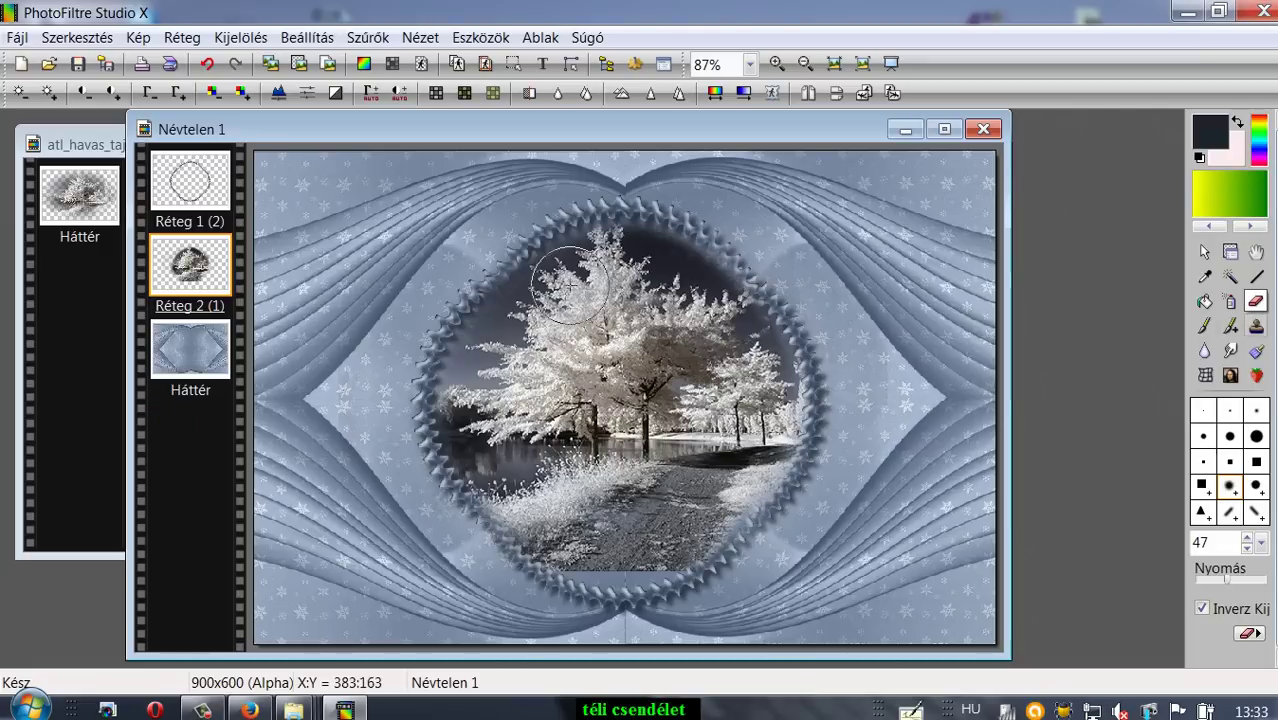
left_click(1214, 271)
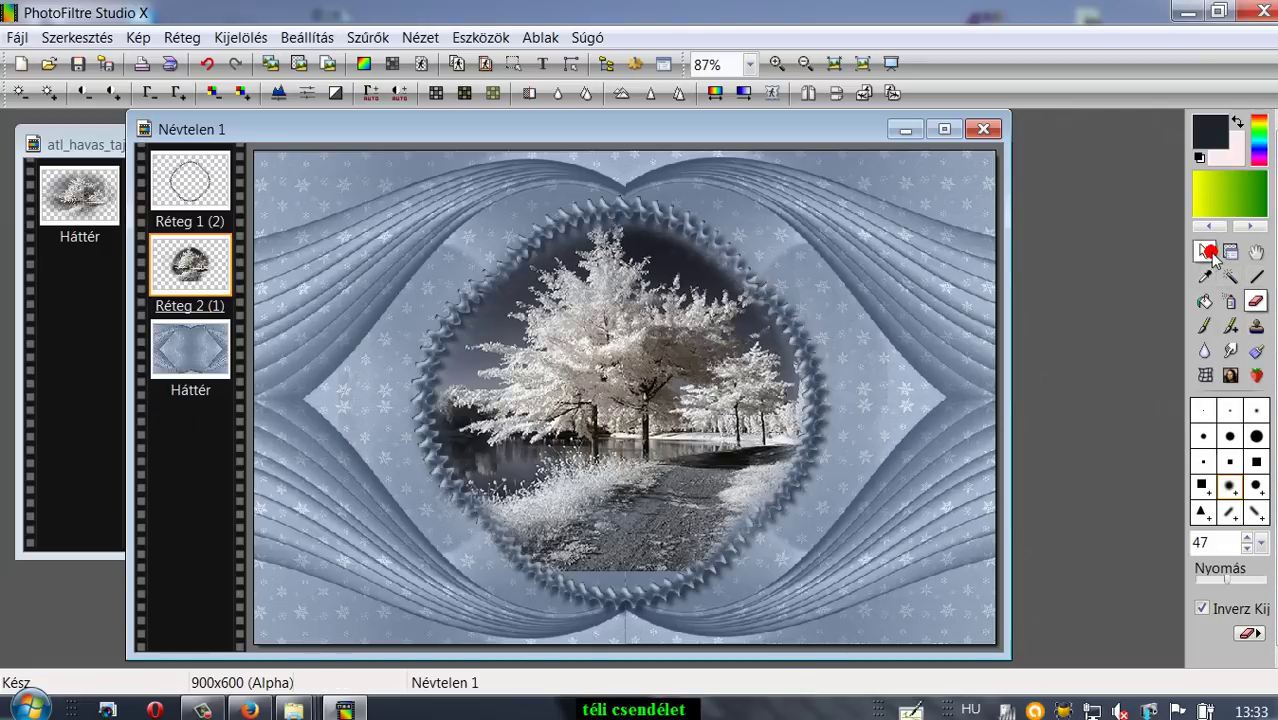
left_click(1204, 252)
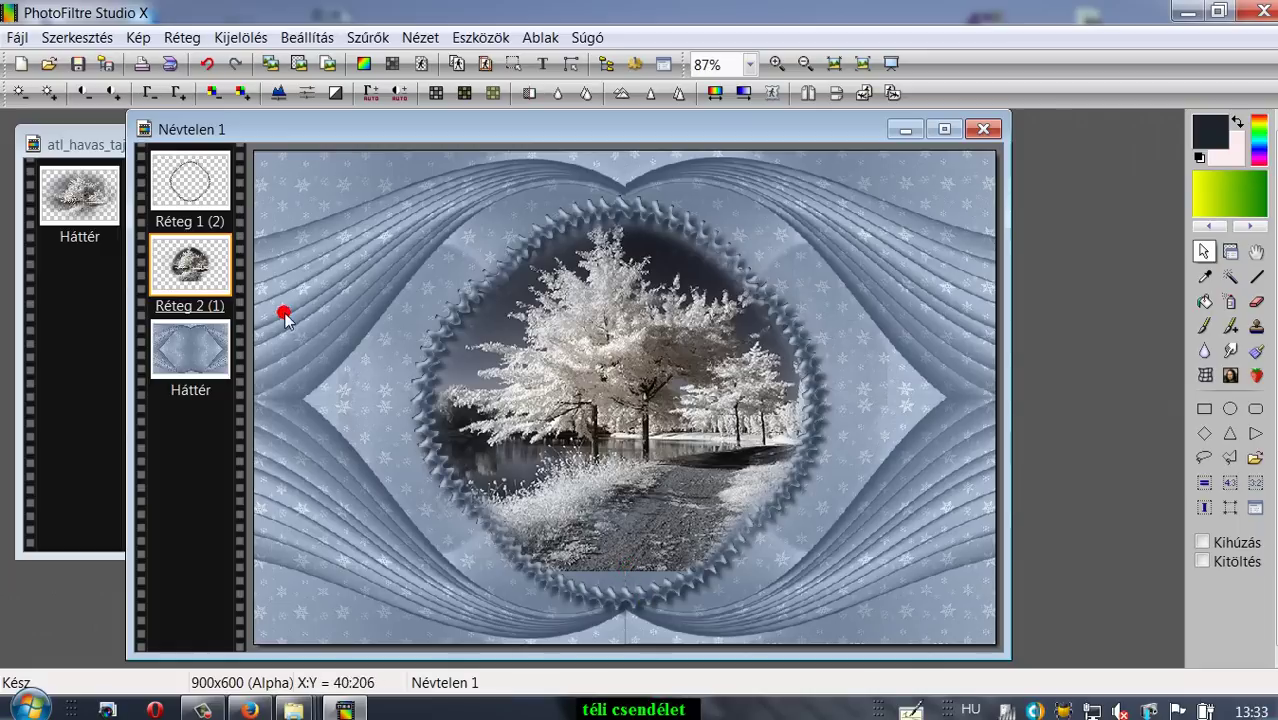
Enlarge the landscape layer to 107% (713x474) and move it so the trees sit centred inside the ring
right_click(148, 259)
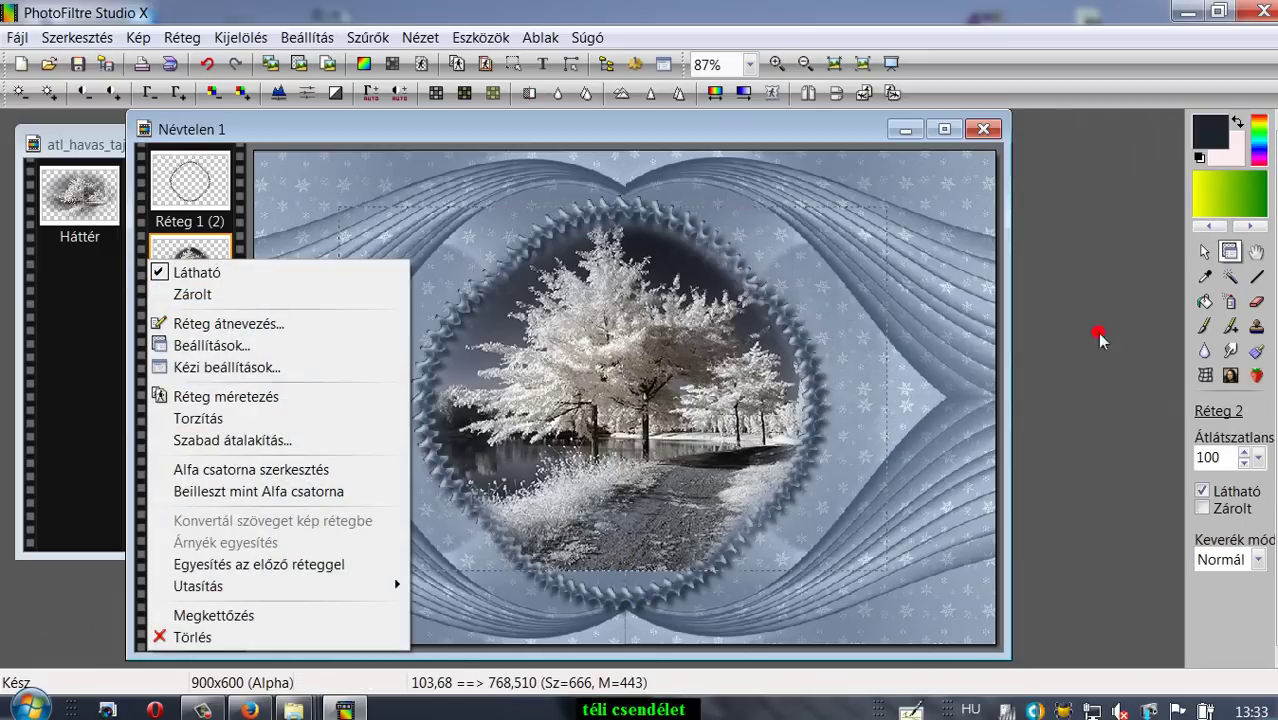
left_click(1210, 251)
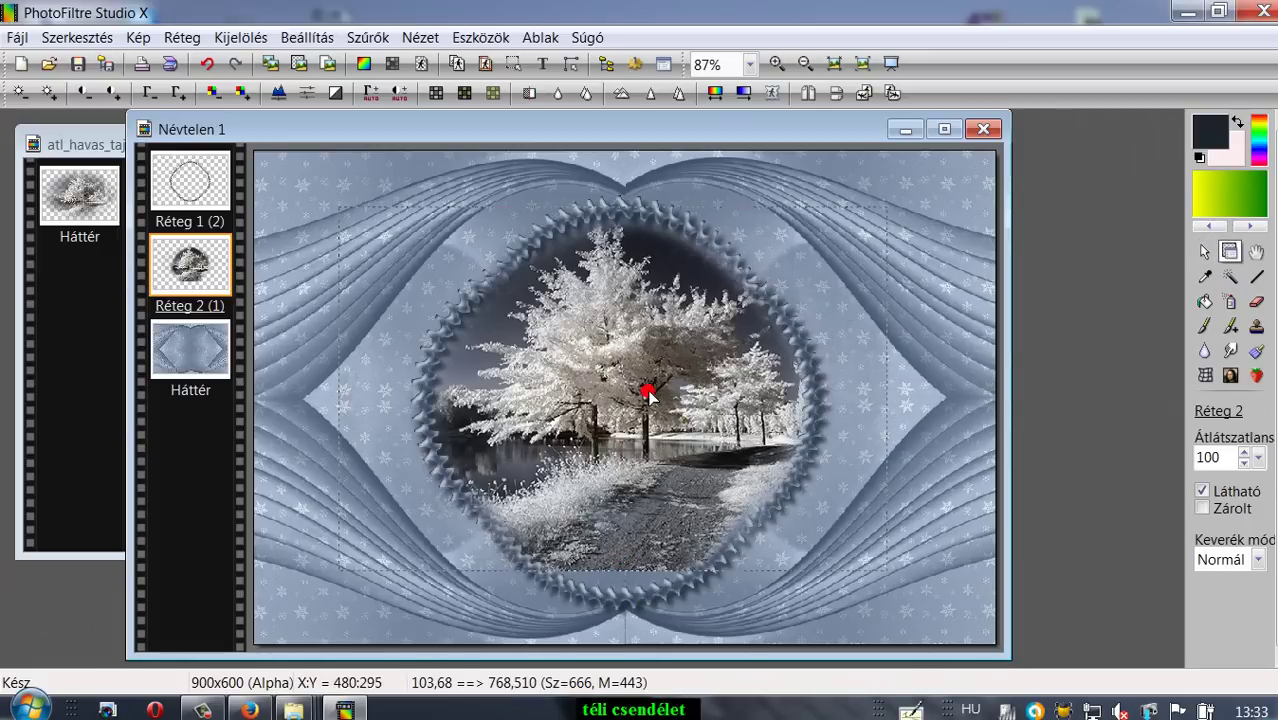
mouse_move(648, 393)
left_mouse_down()
mouse_move(651, 428)
mouse_move(653, 391)
left_mouse_up()
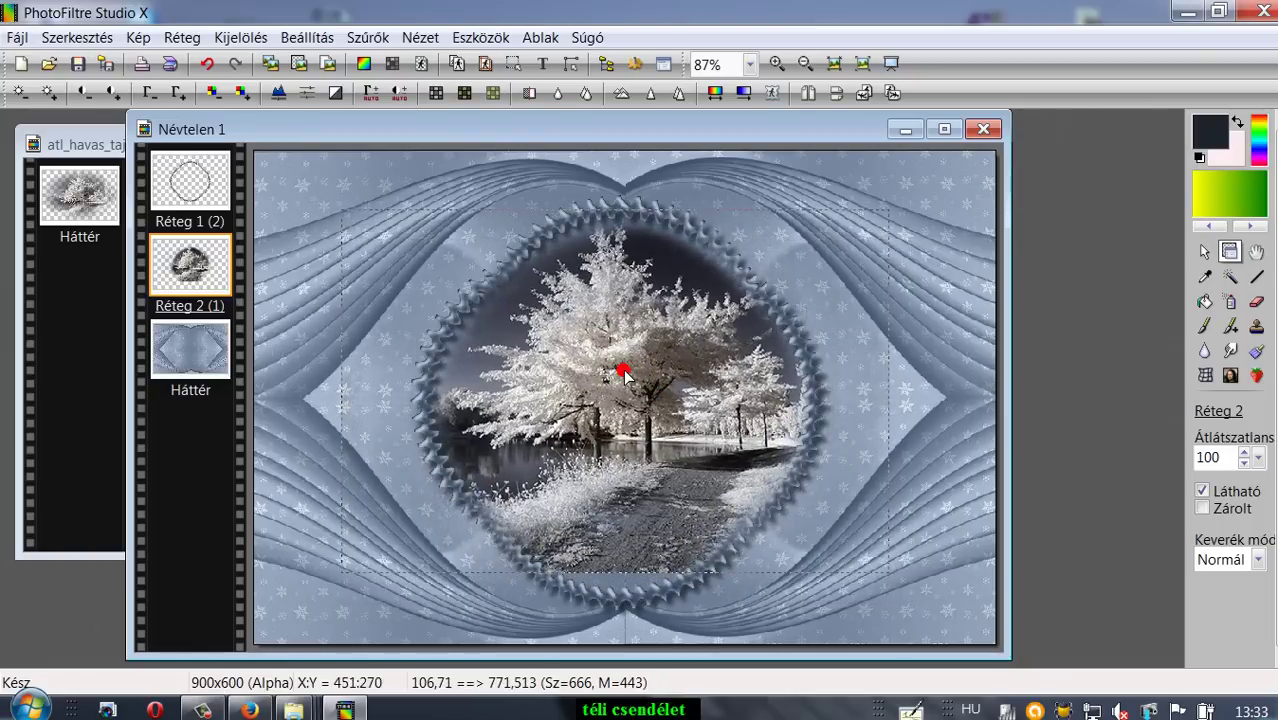
right_click(623, 371)
left_click(665, 484)
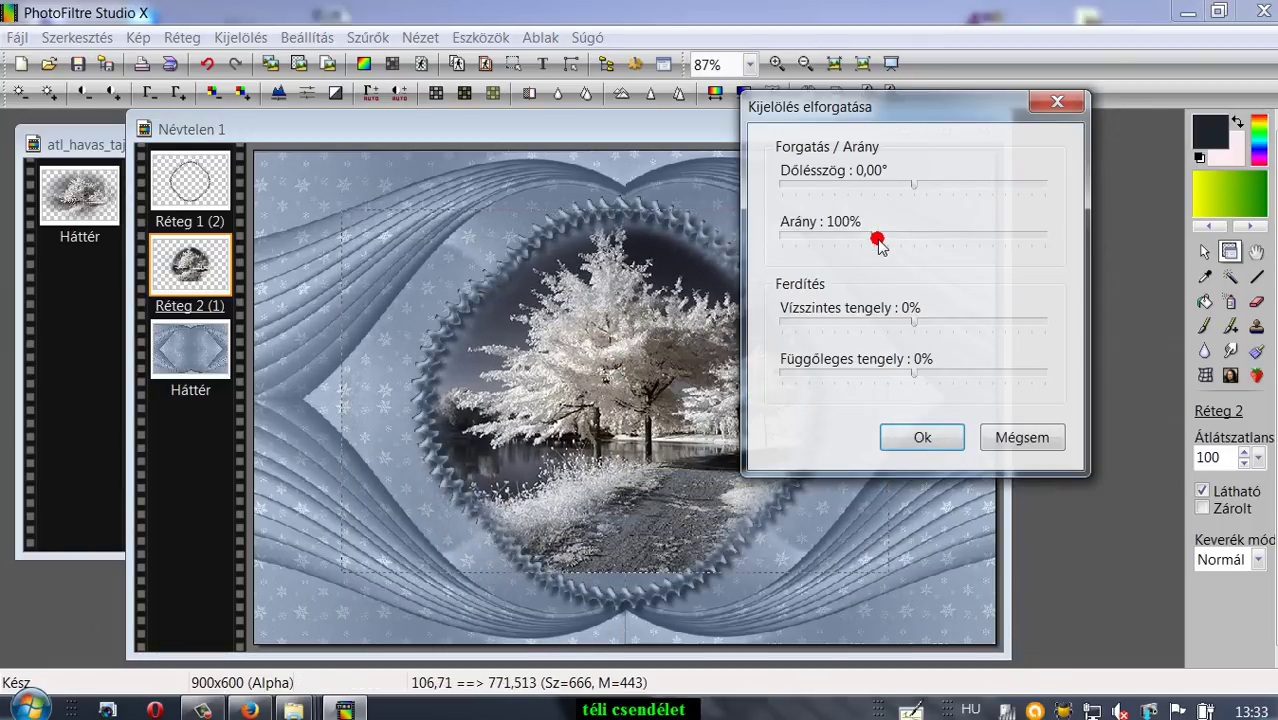
left_click_drag(877, 238, 885, 240)
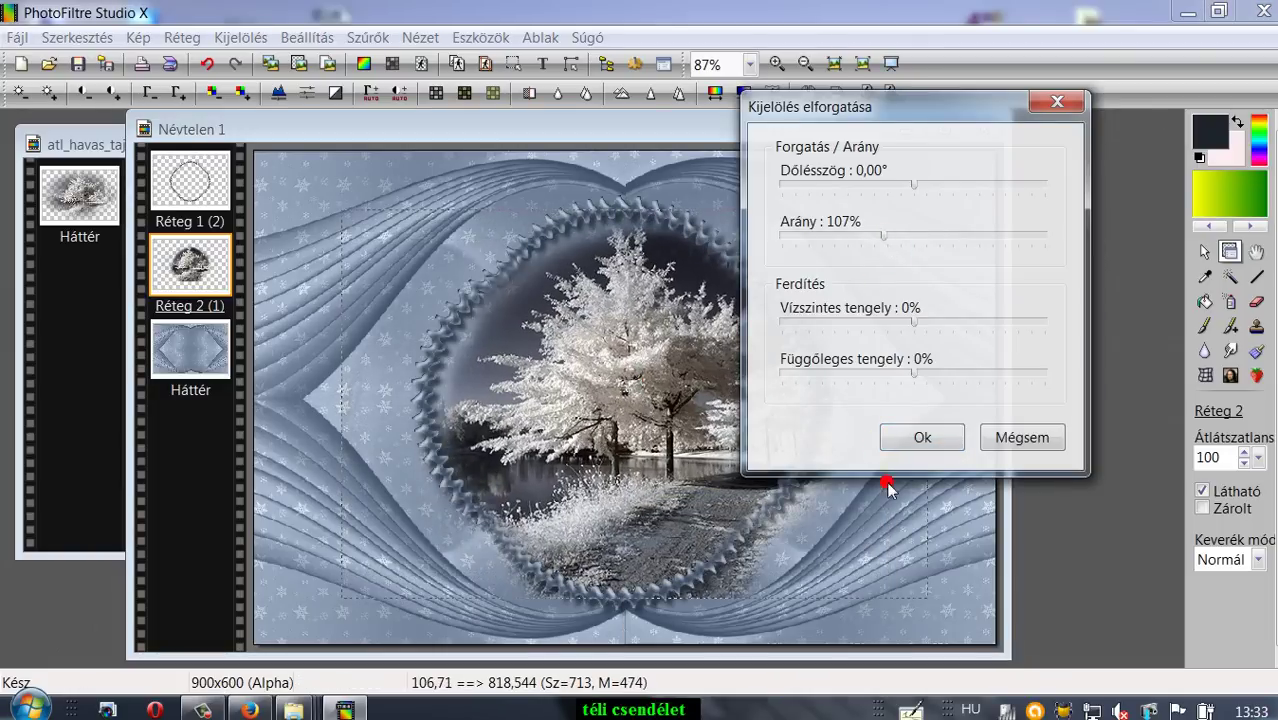
left_click(916, 437)
mouse_move(650, 399)
left_mouse_down()
mouse_move(637, 388)
mouse_move(634, 400)
left_mouse_up()
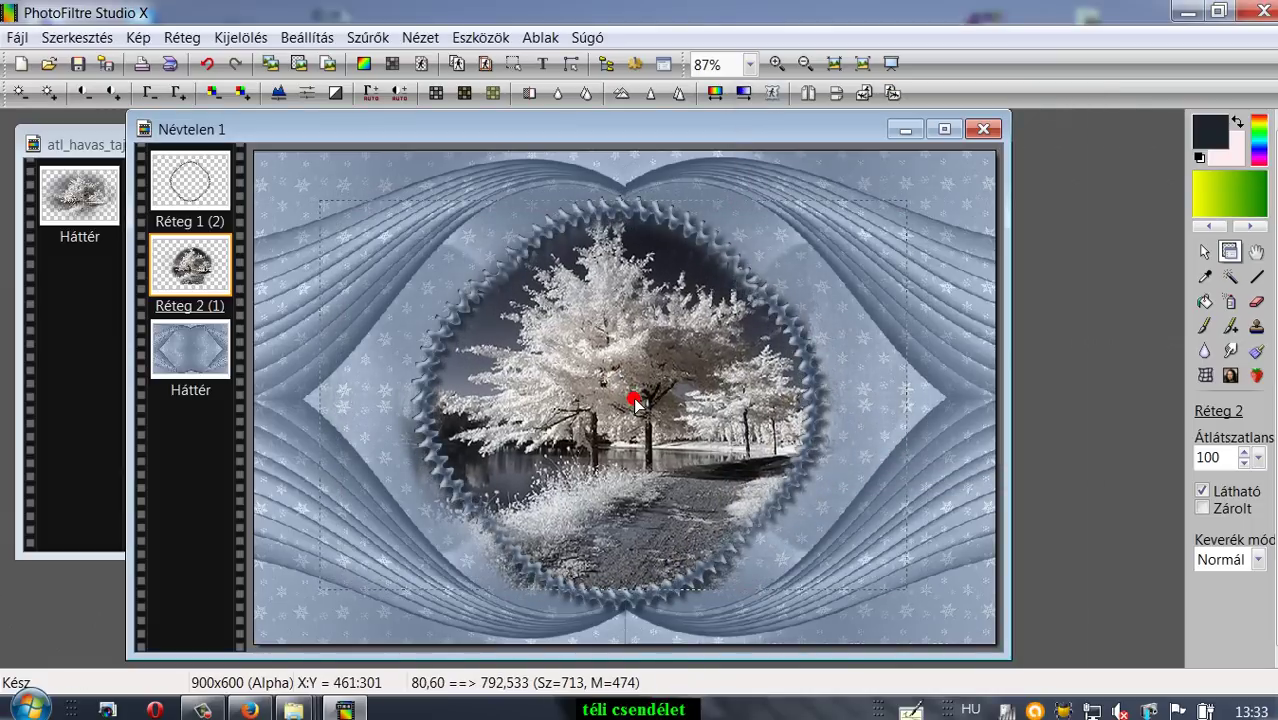
Erase the enlarged landscape's parts that extend outside the ring, using the size 47 Eraser with inverse mode off
left_click(1256, 301)
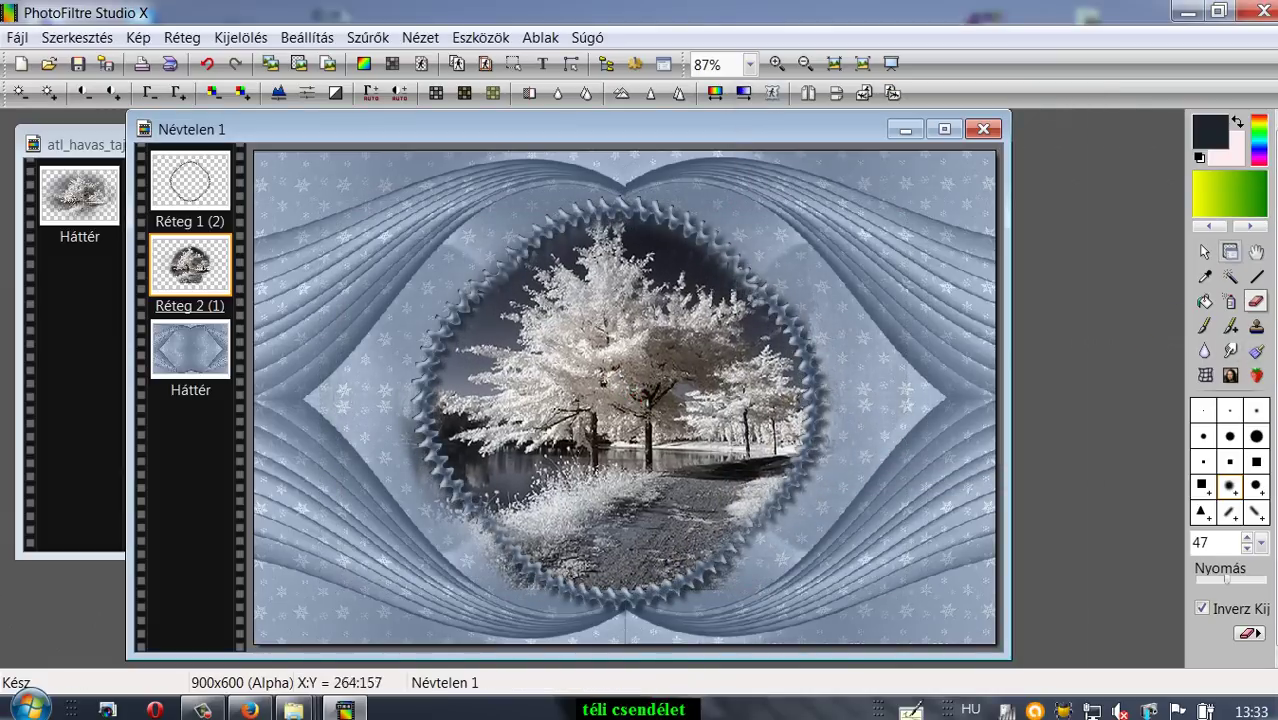
mouse_move(502, 289)
left_mouse_down()
mouse_move(470, 234)
mouse_move(453, 275)
mouse_move(450, 242)
left_mouse_up()
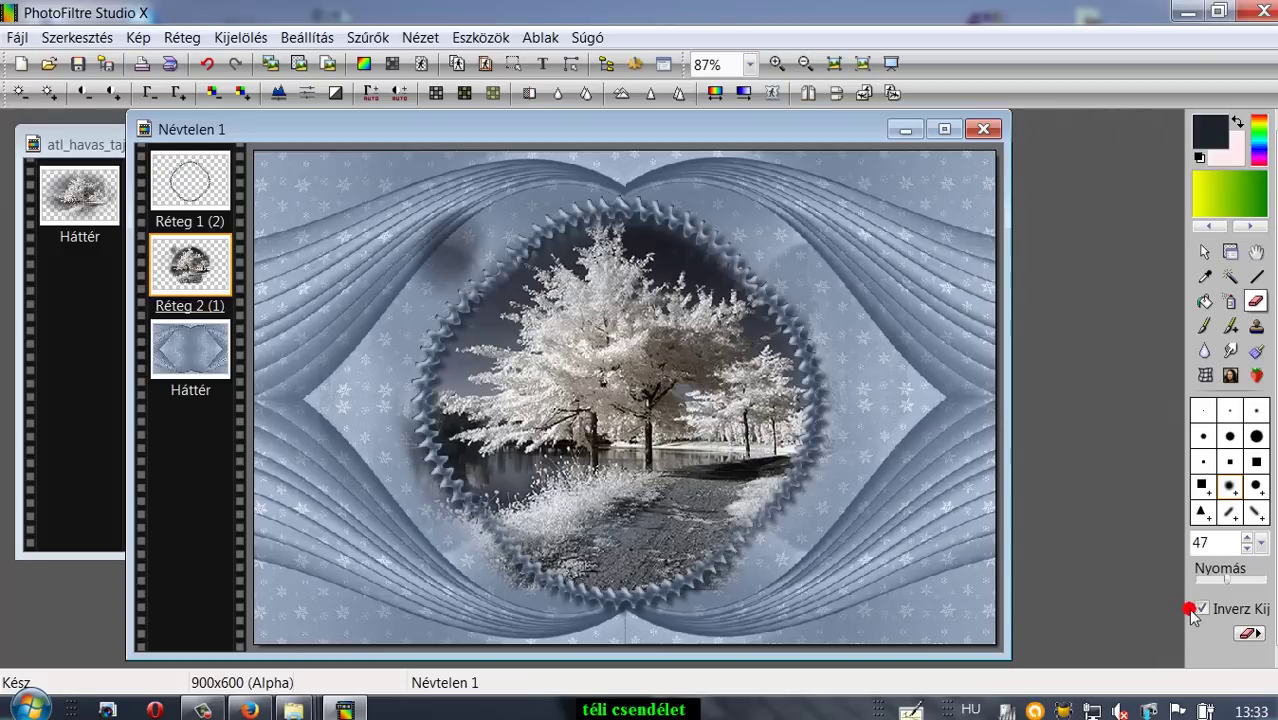
mouse_move(557, 272)
left_mouse_down()
mouse_move(471, 307)
mouse_move(438, 279)
mouse_move(484, 301)
mouse_move(434, 313)
mouse_move(411, 390)
mouse_move(427, 491)
mouse_move(488, 610)
mouse_move(478, 566)
mouse_move(507, 598)
left_mouse_up()
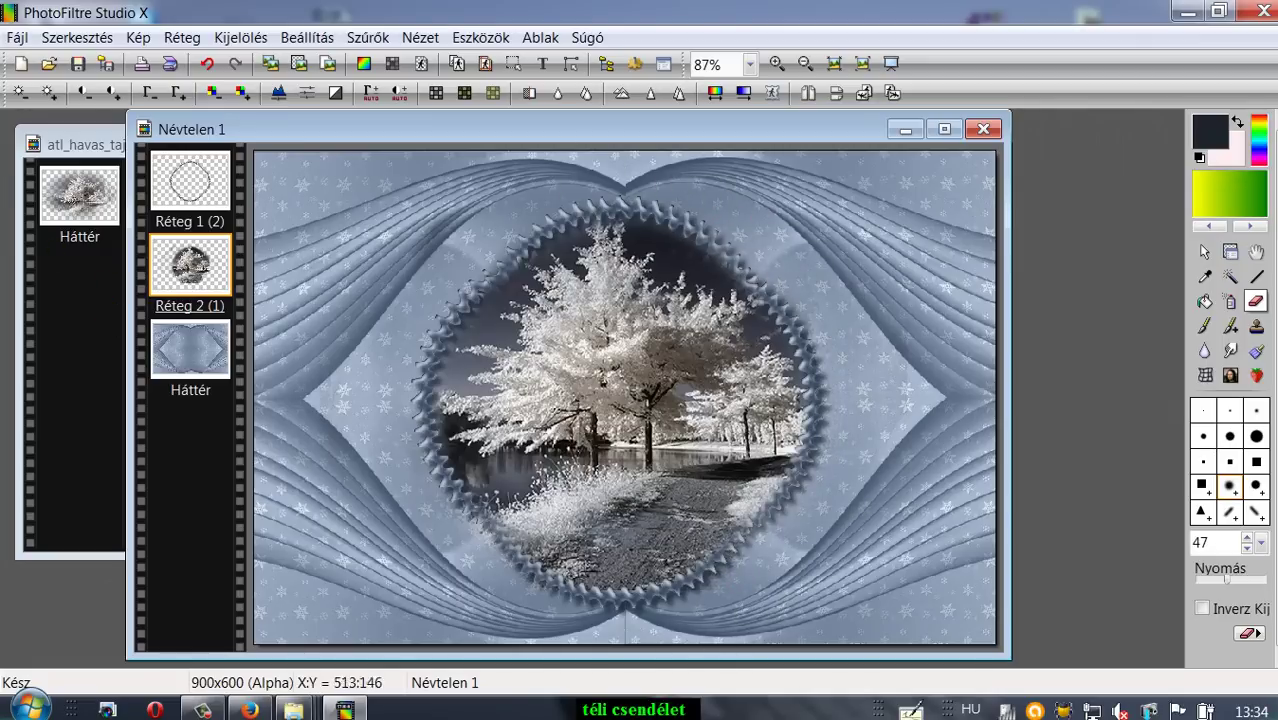
left_click(1203, 252)
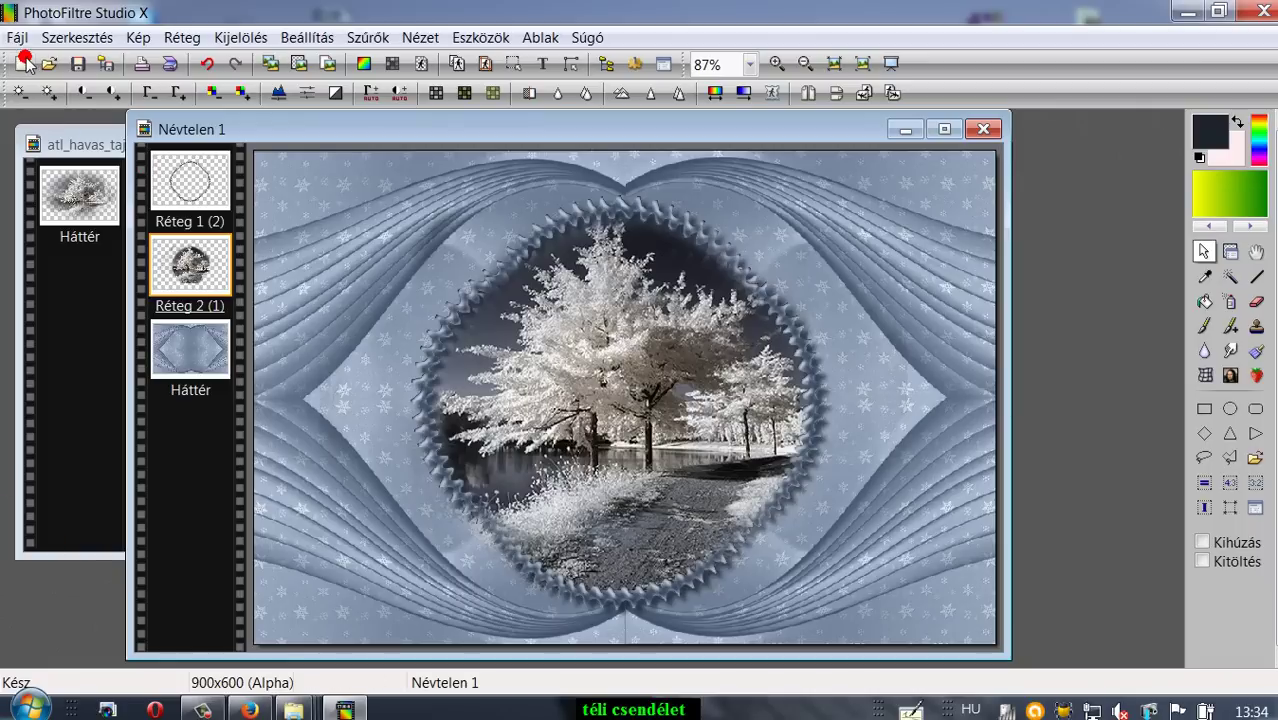
Merge all layers of Névtelen 1 and convert the flattened image to RGB colour
left_click(178, 37)
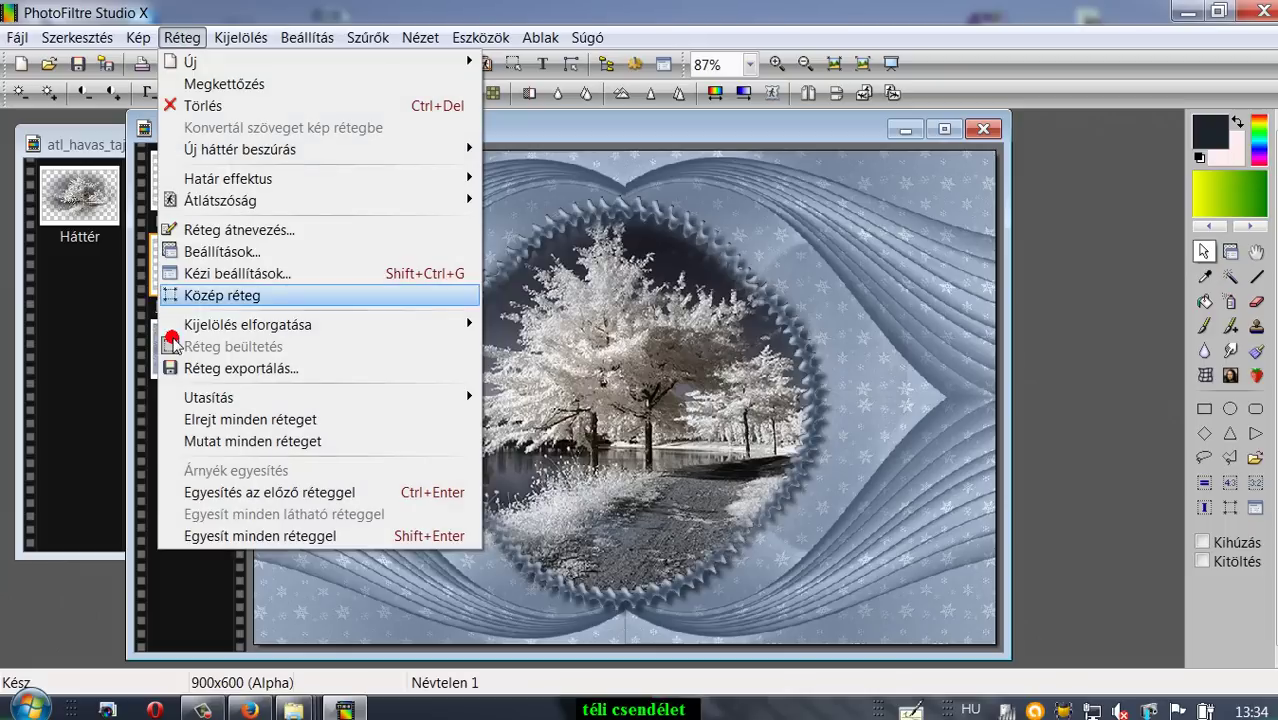
left_click(180, 536)
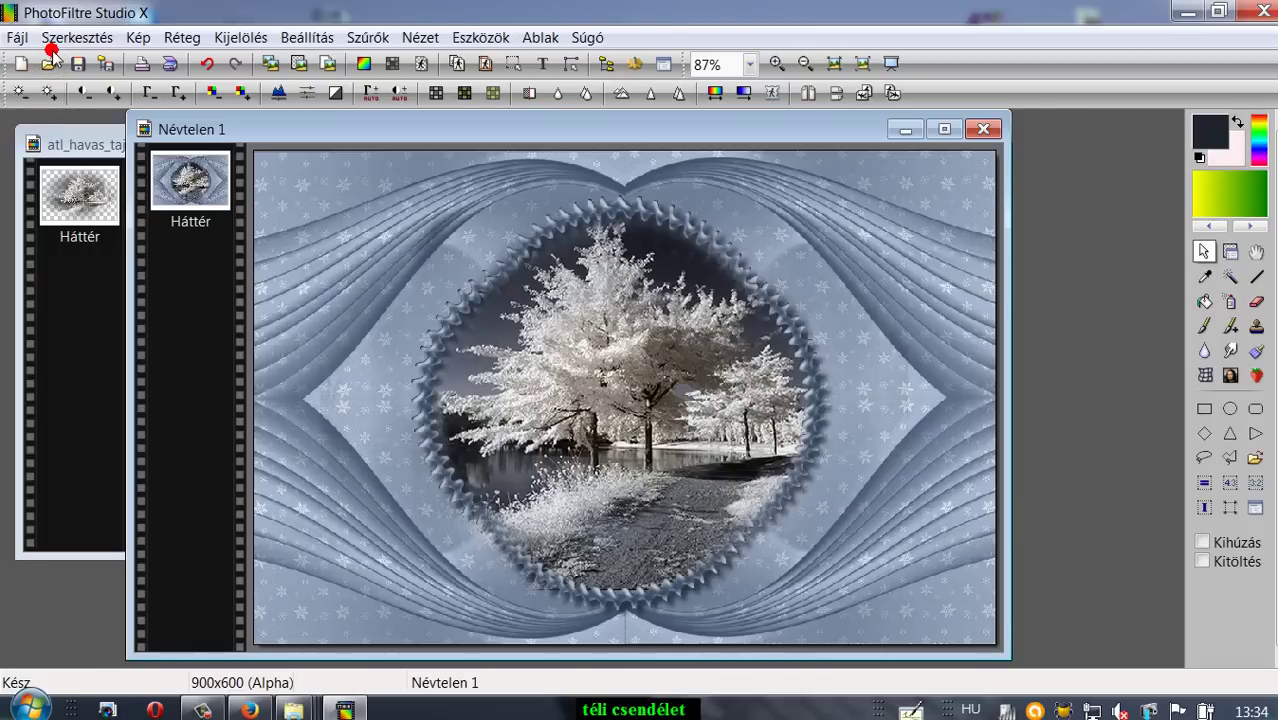
left_click(139, 37)
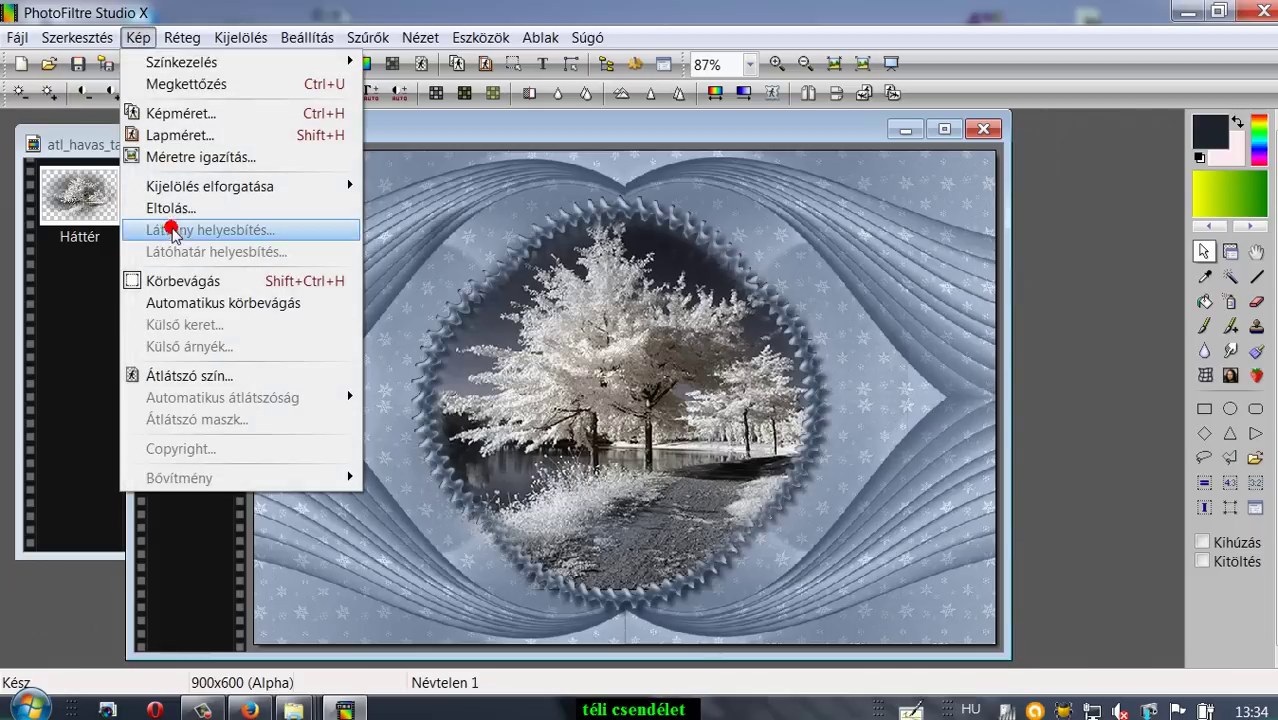
left_click(373, 140)
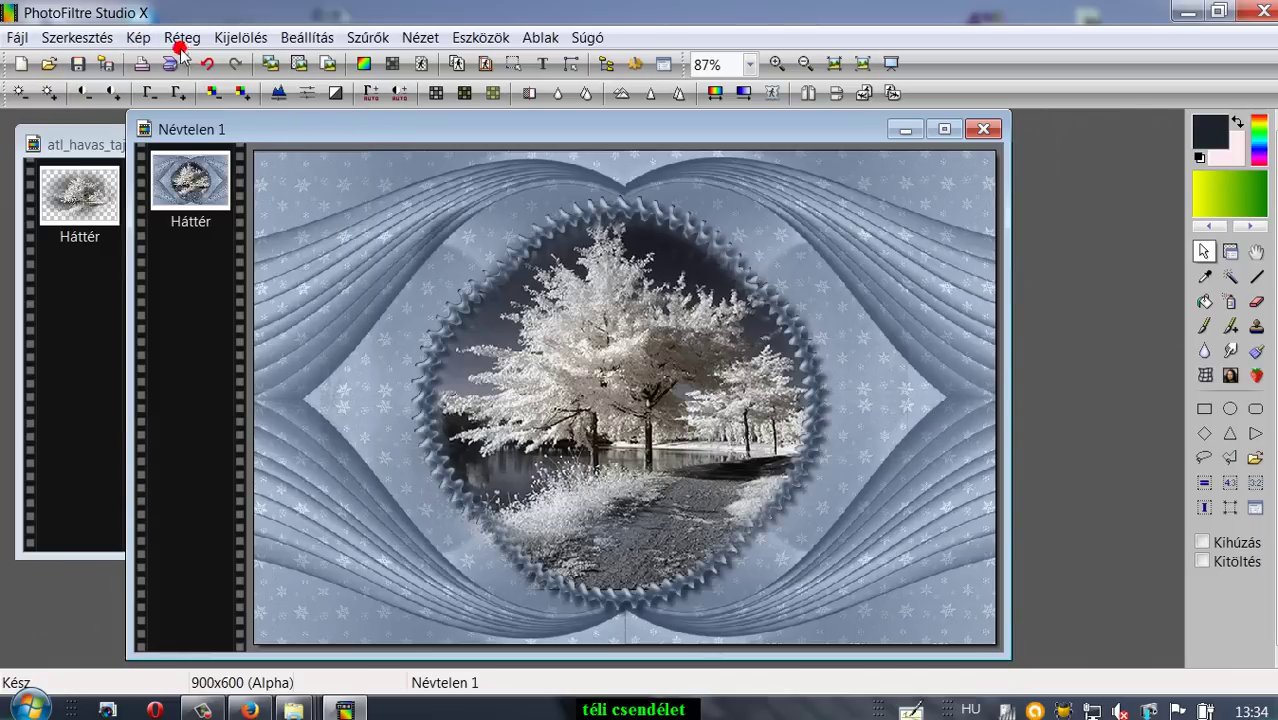
left_click(138, 37)
mouse_move(174, 62)
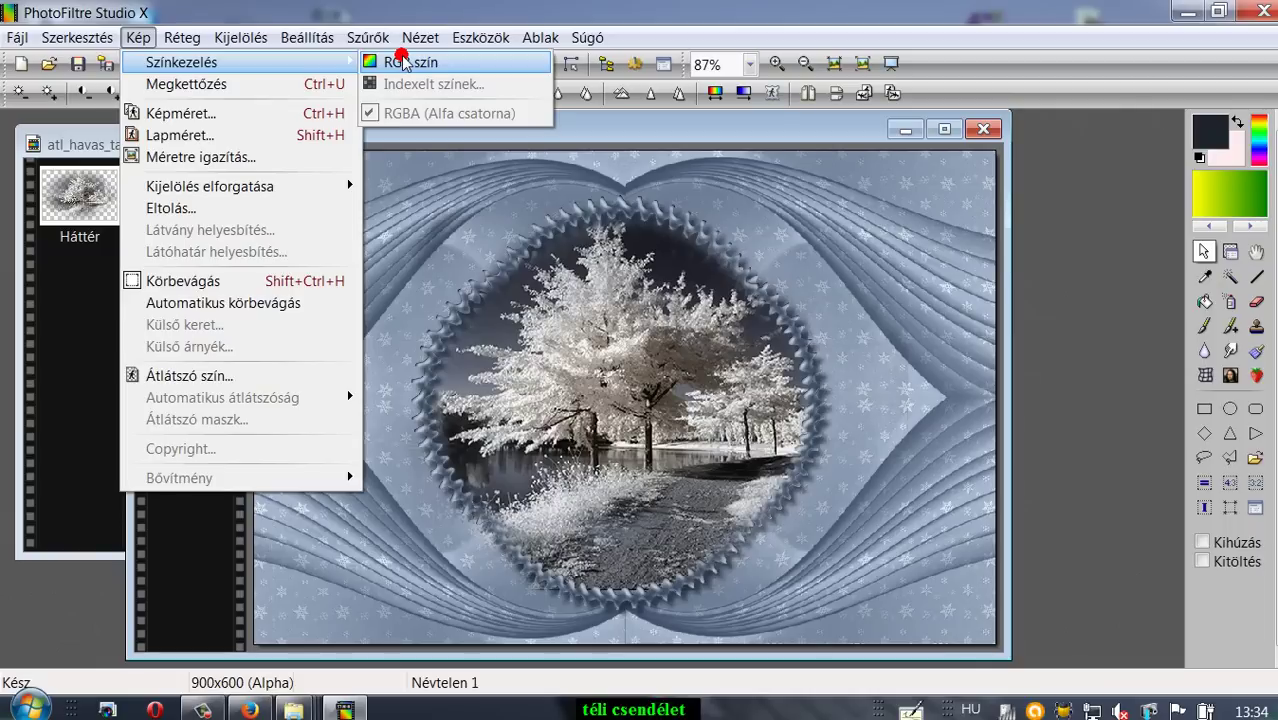
left_click(403, 62)
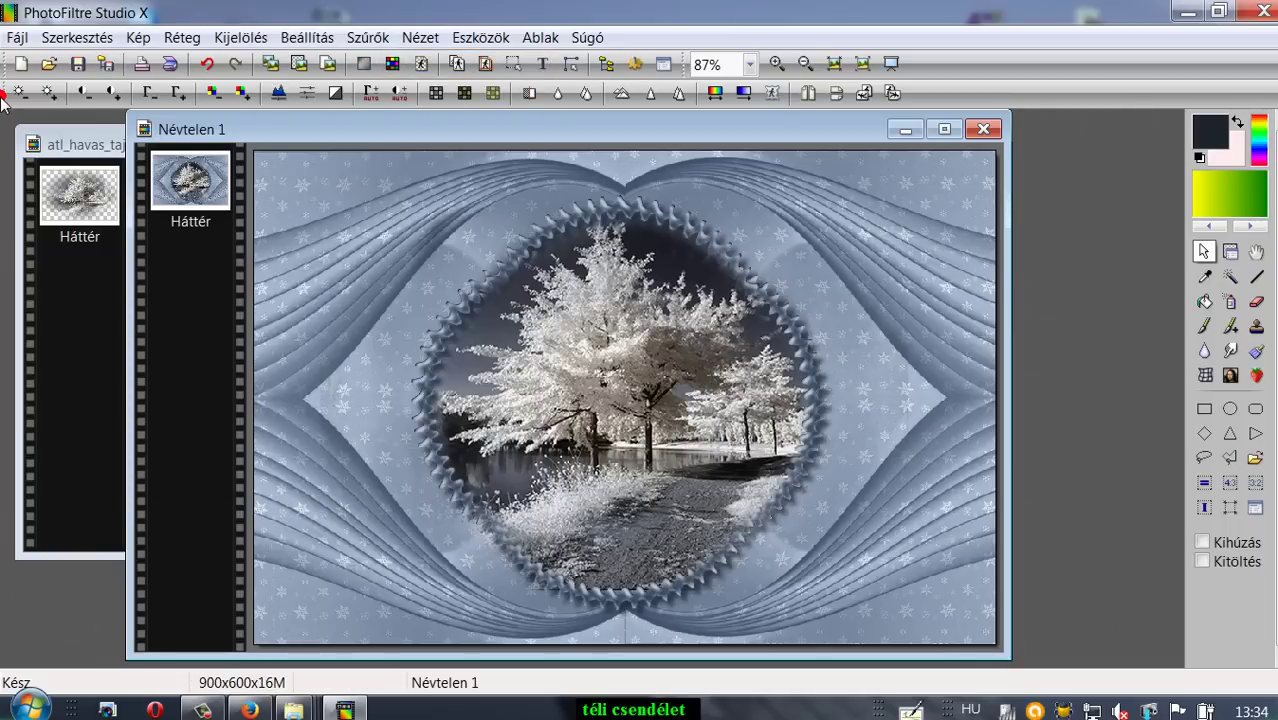
Add a green outer frame 60 pixels wide around the merged image
left_click(138, 37)
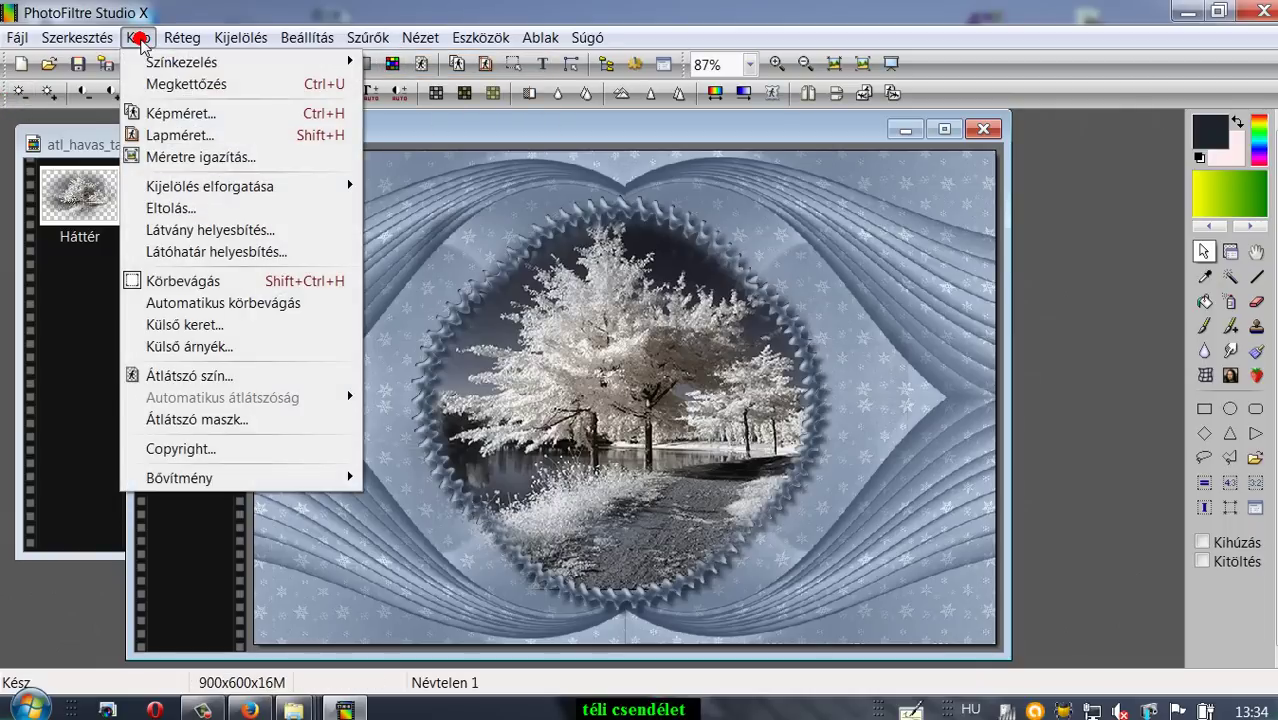
left_click(186, 325)
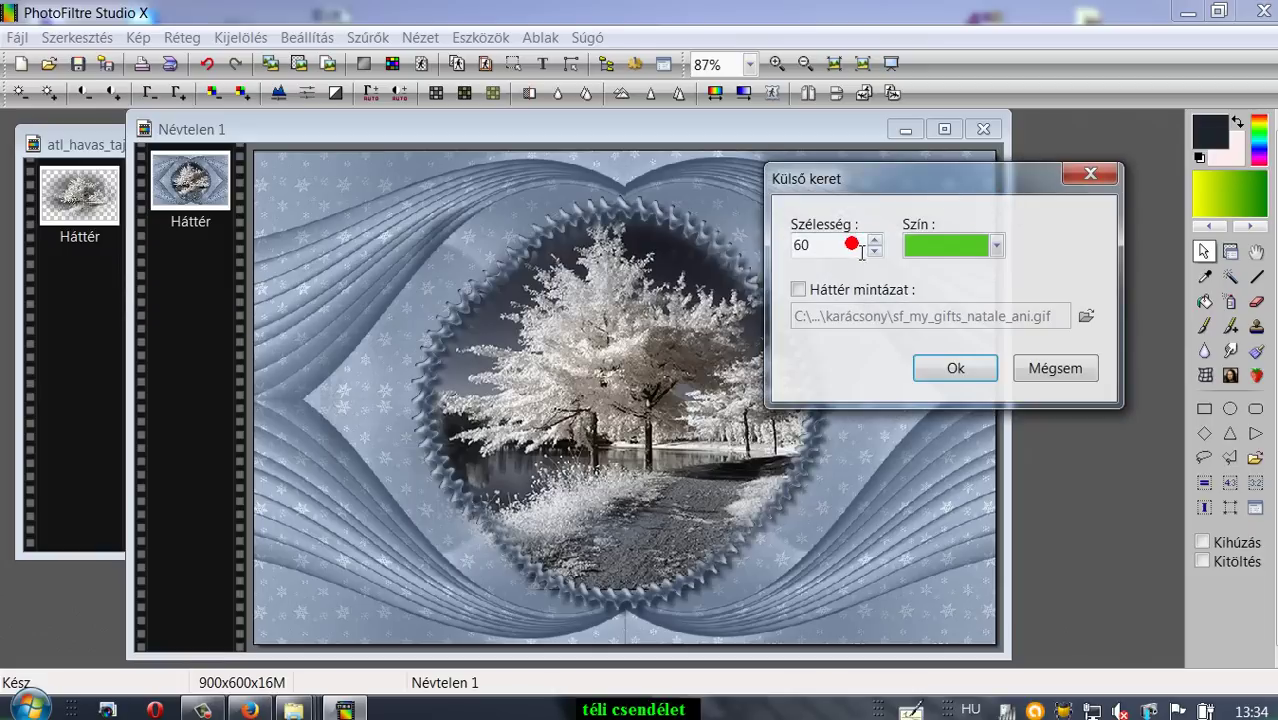
left_click(956, 369)
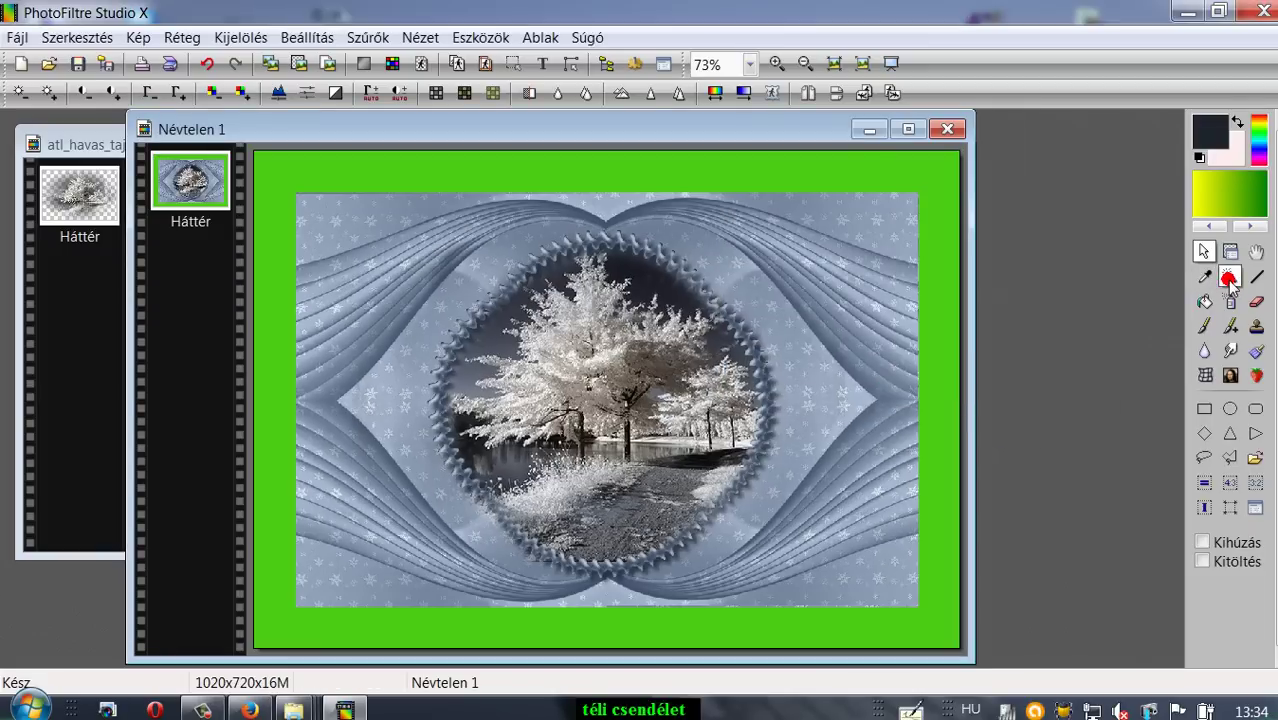
Select the green frame with the Magic Wand at tolerance 61 and fill it with the snowflake pattern
left_click(1229, 280)
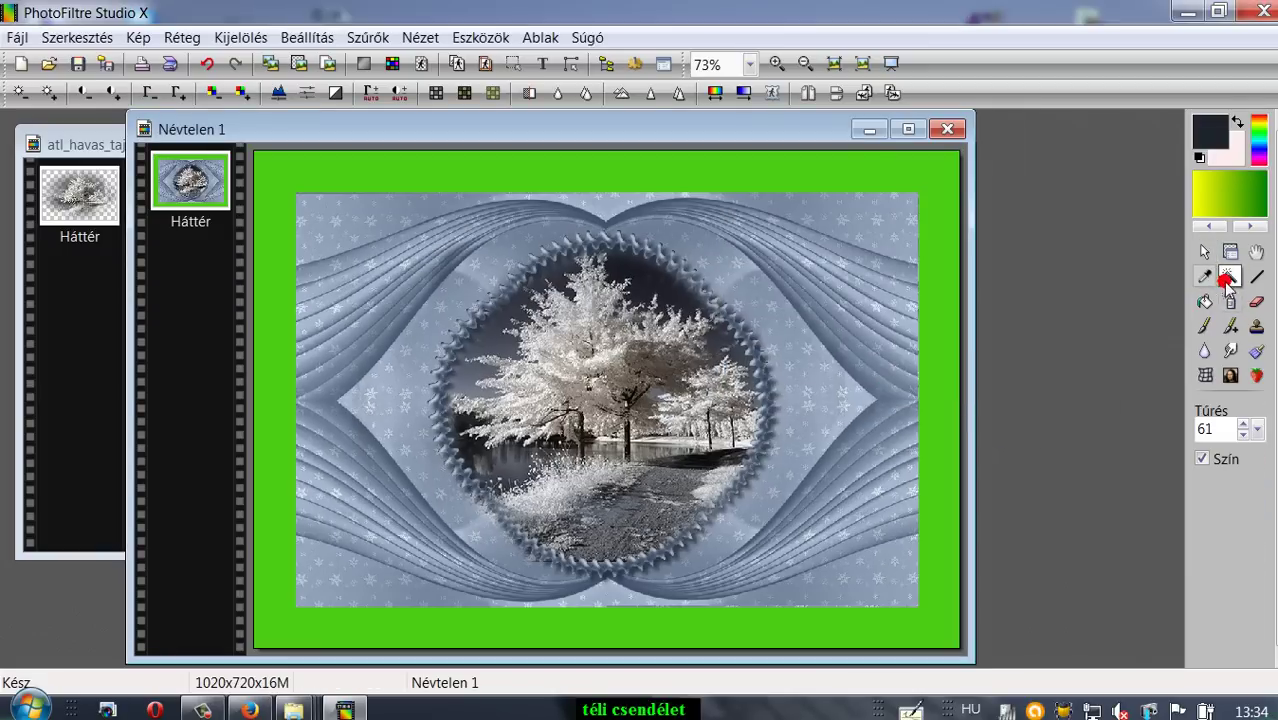
left_click(938, 333)
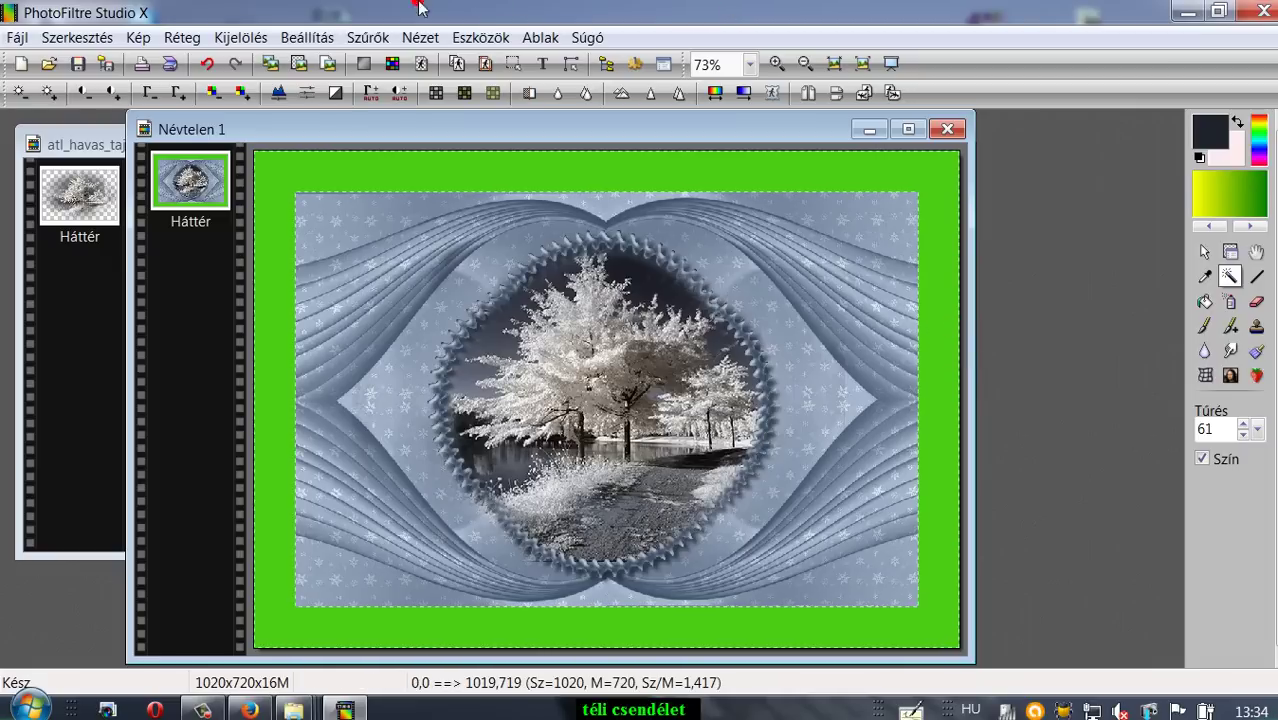
left_click(1204, 301)
left_click(1205, 506)
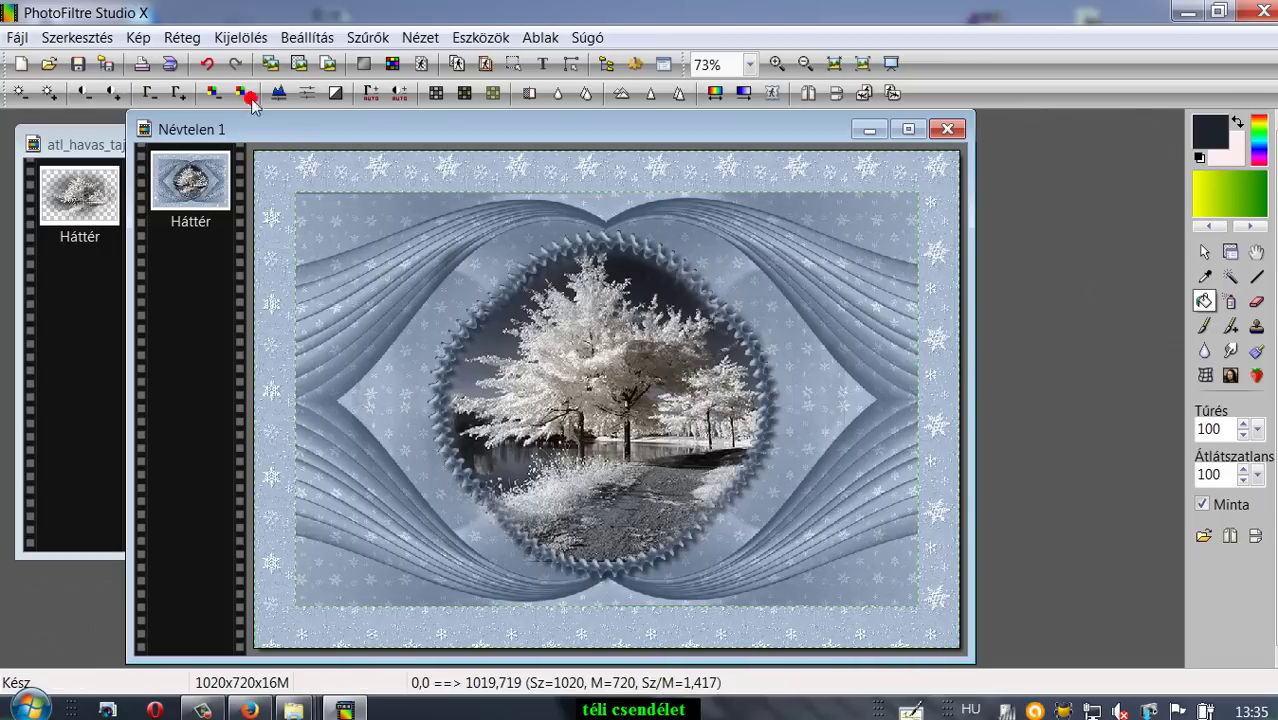
left_click(1204, 251)
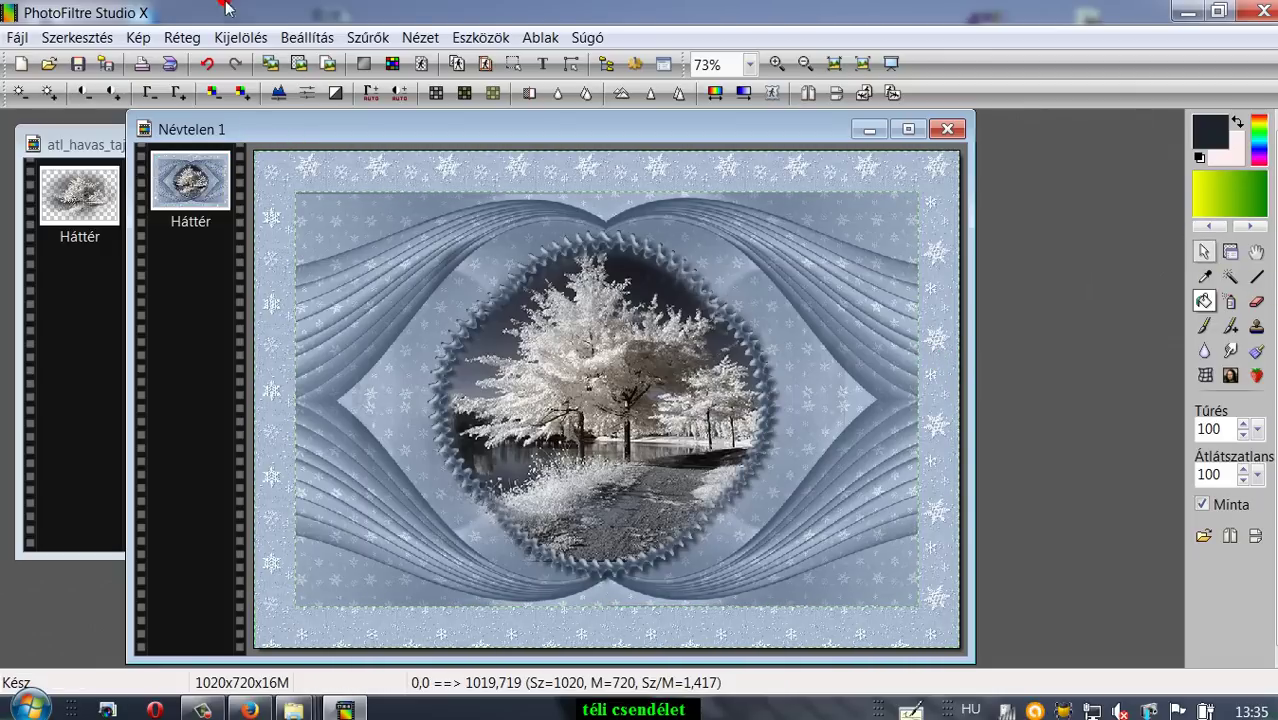
left_click(1204, 252)
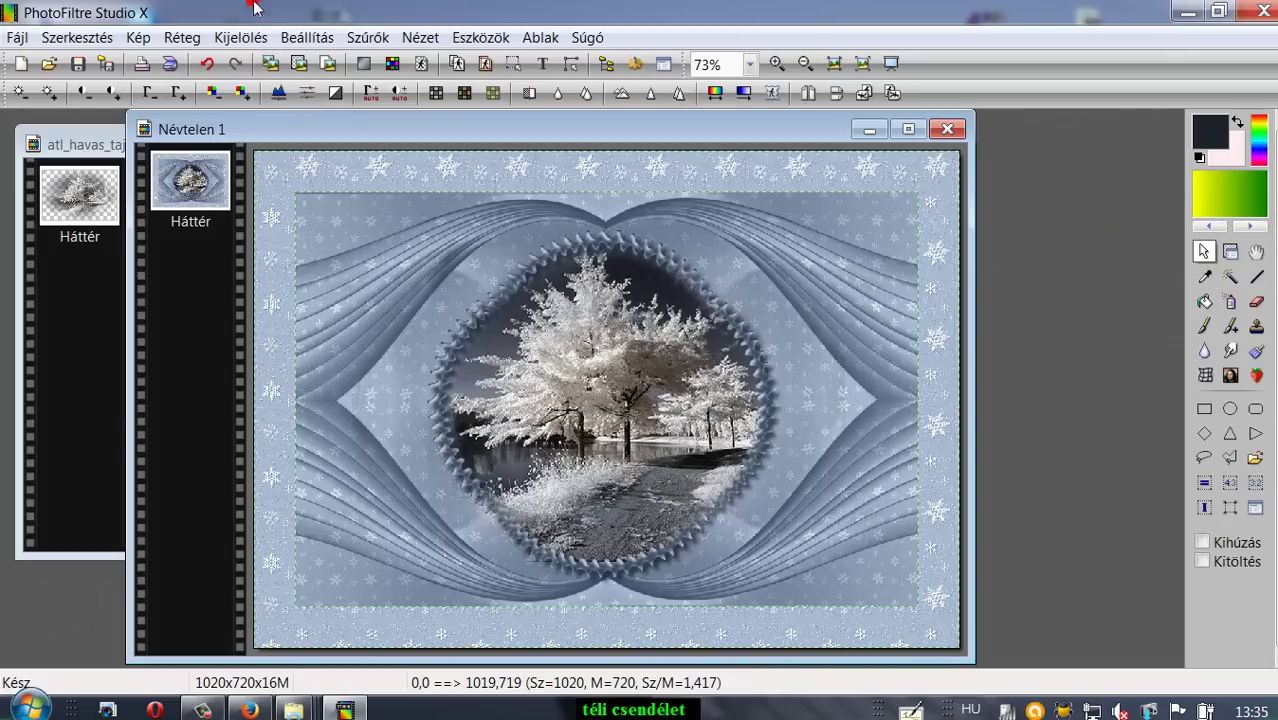
Apply a bottom-right 3D contour to the selected outer frame, 14 wide, using the dark blue-grey foreground colour
left_click(369, 38)
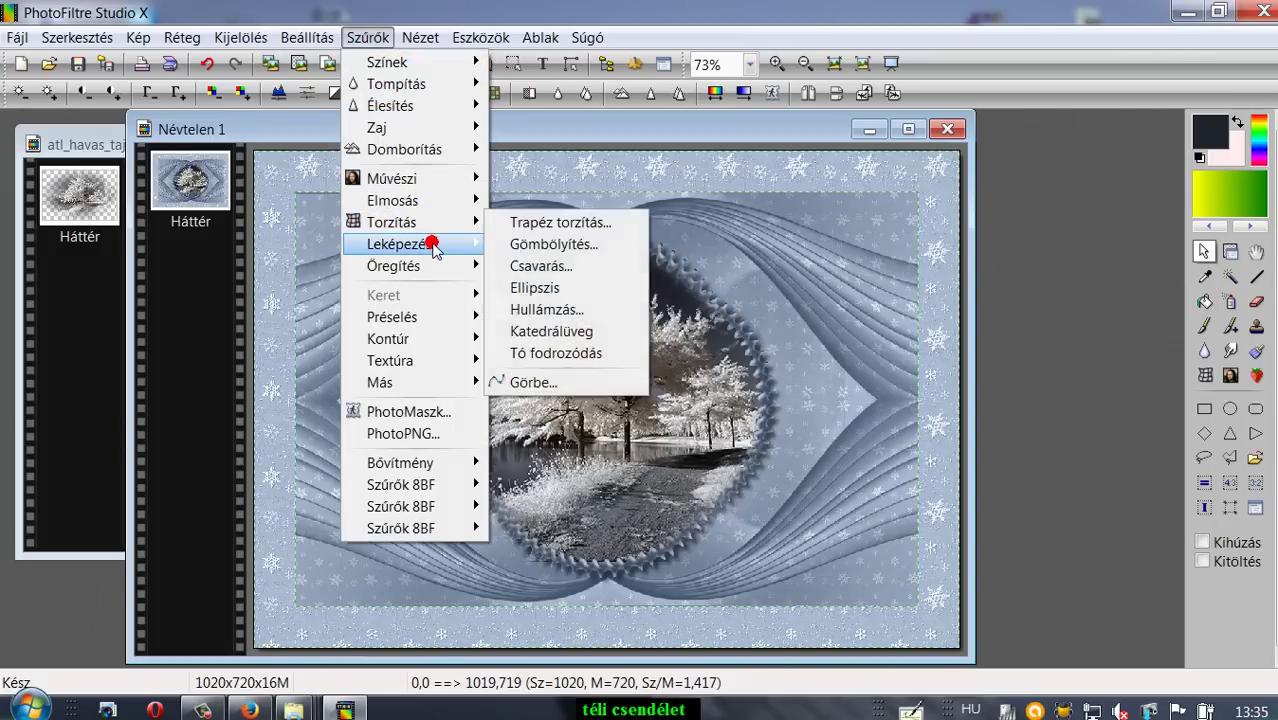
left_click(613, 433)
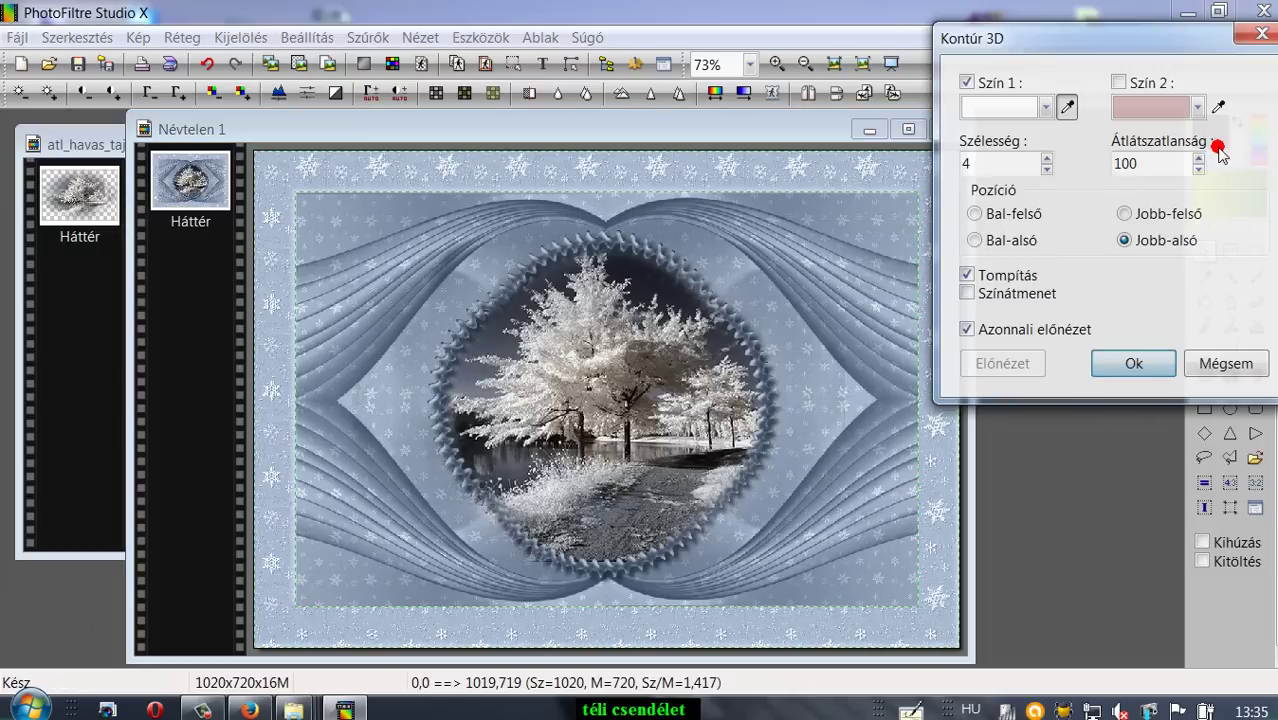
left_click(447, 274)
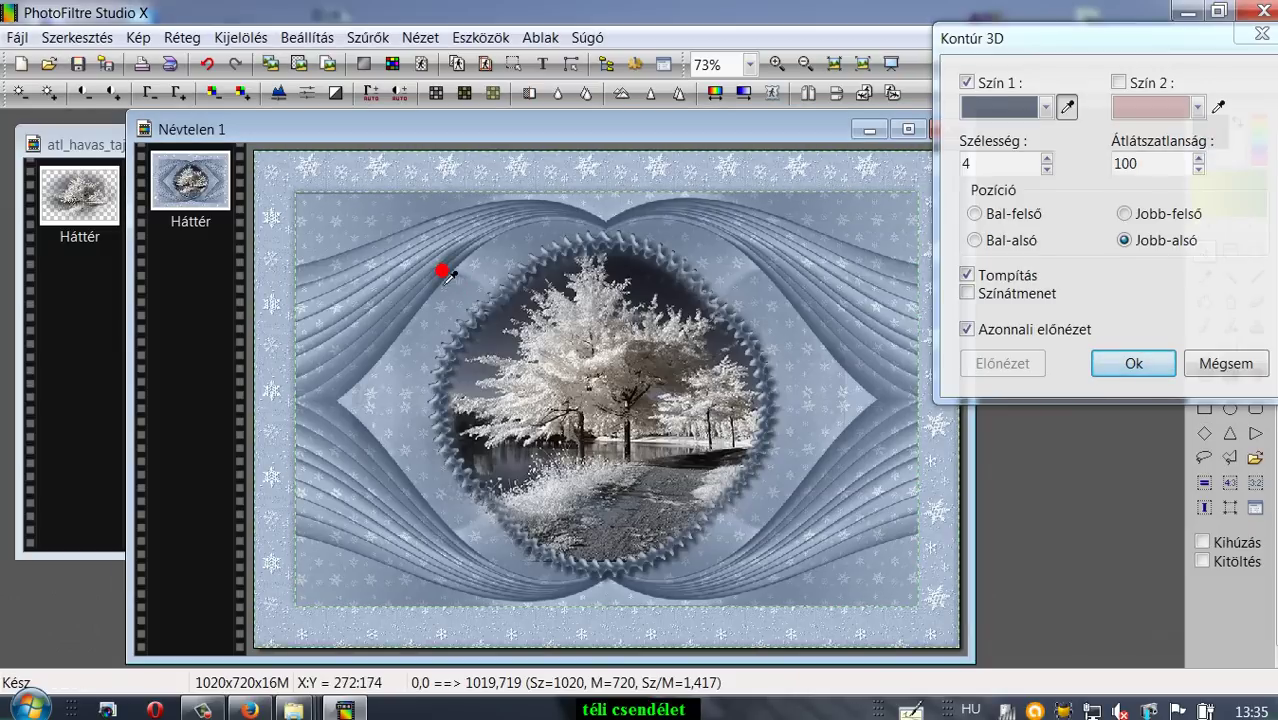
left_click(1045, 108)
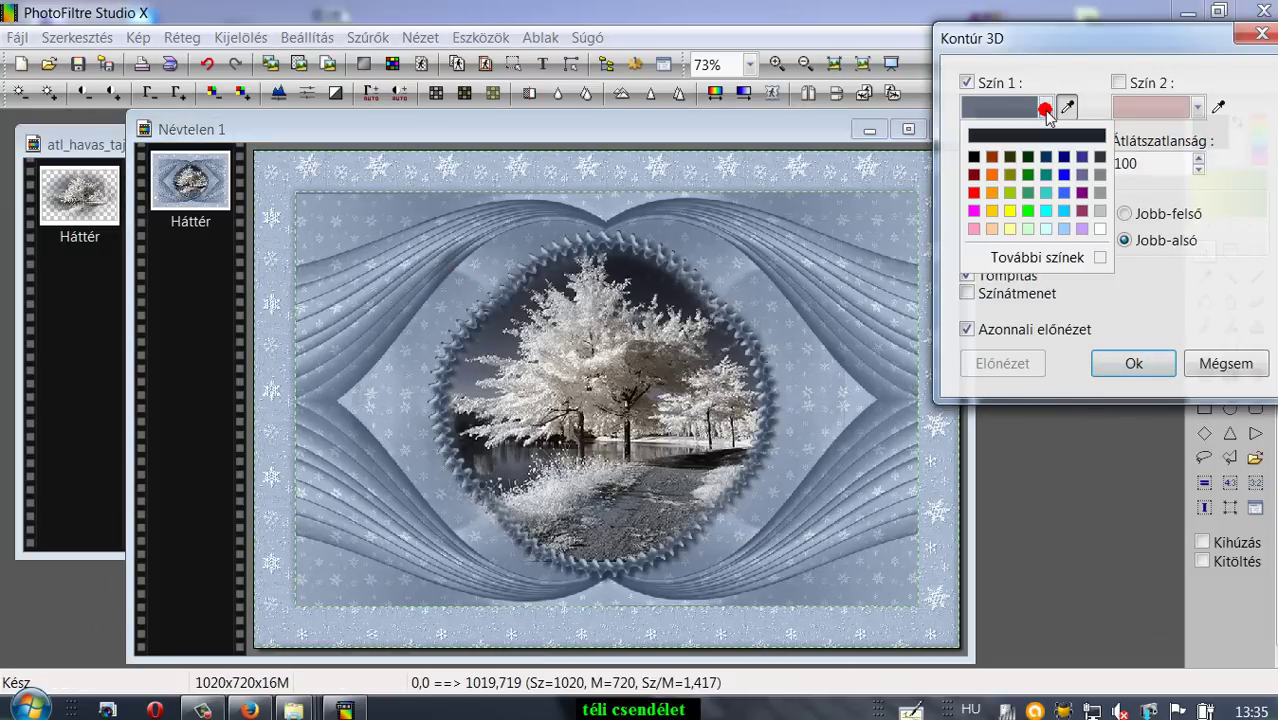
left_click(1040, 136)
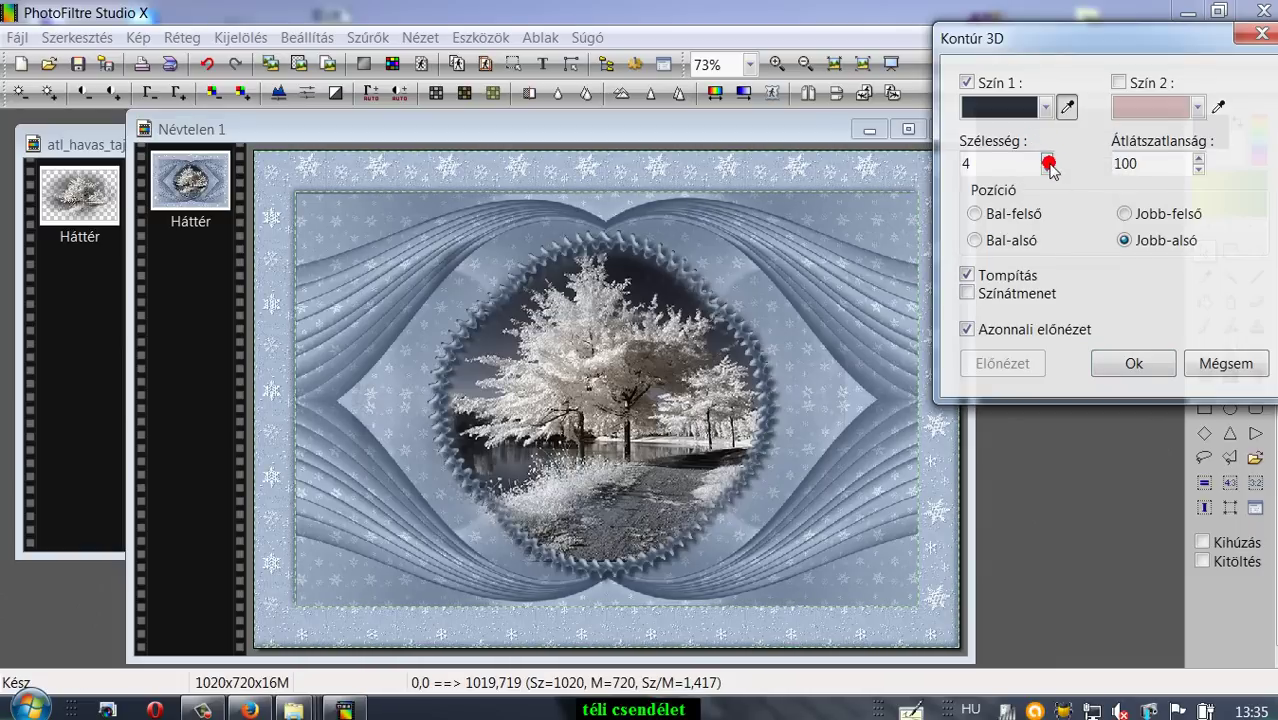
left_click(960, 165)
type("14")
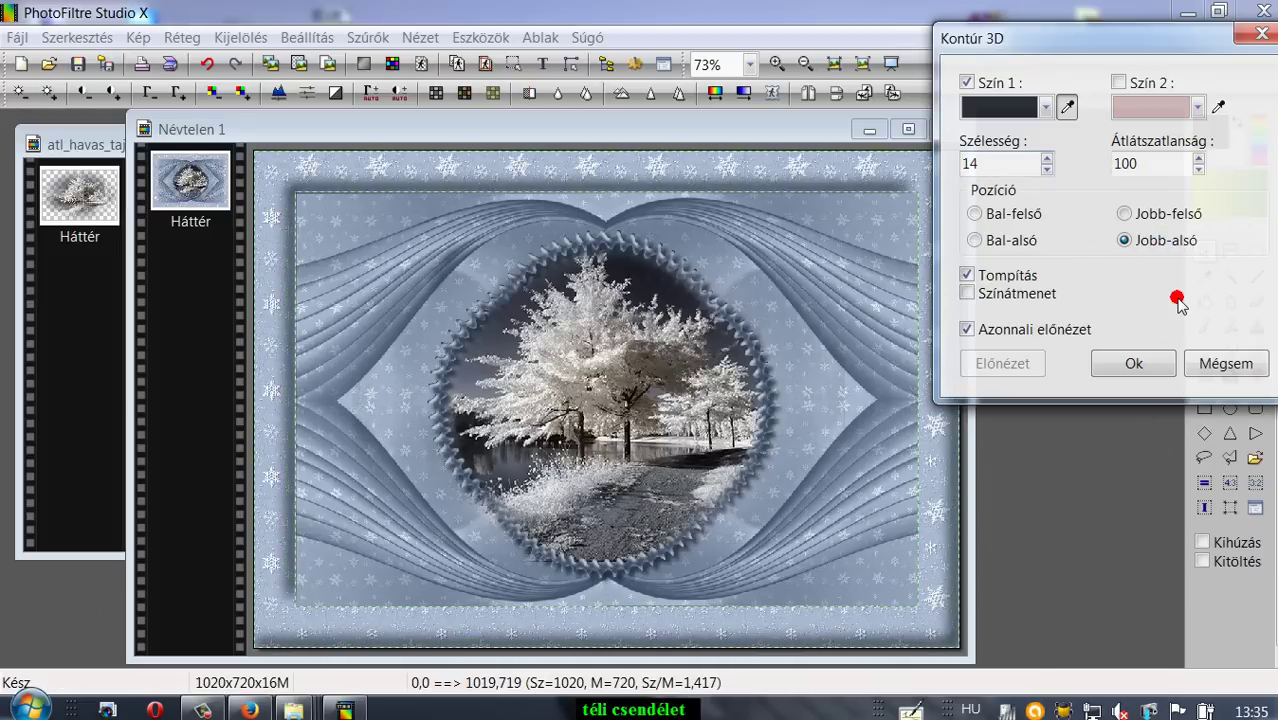
left_click(1136, 363)
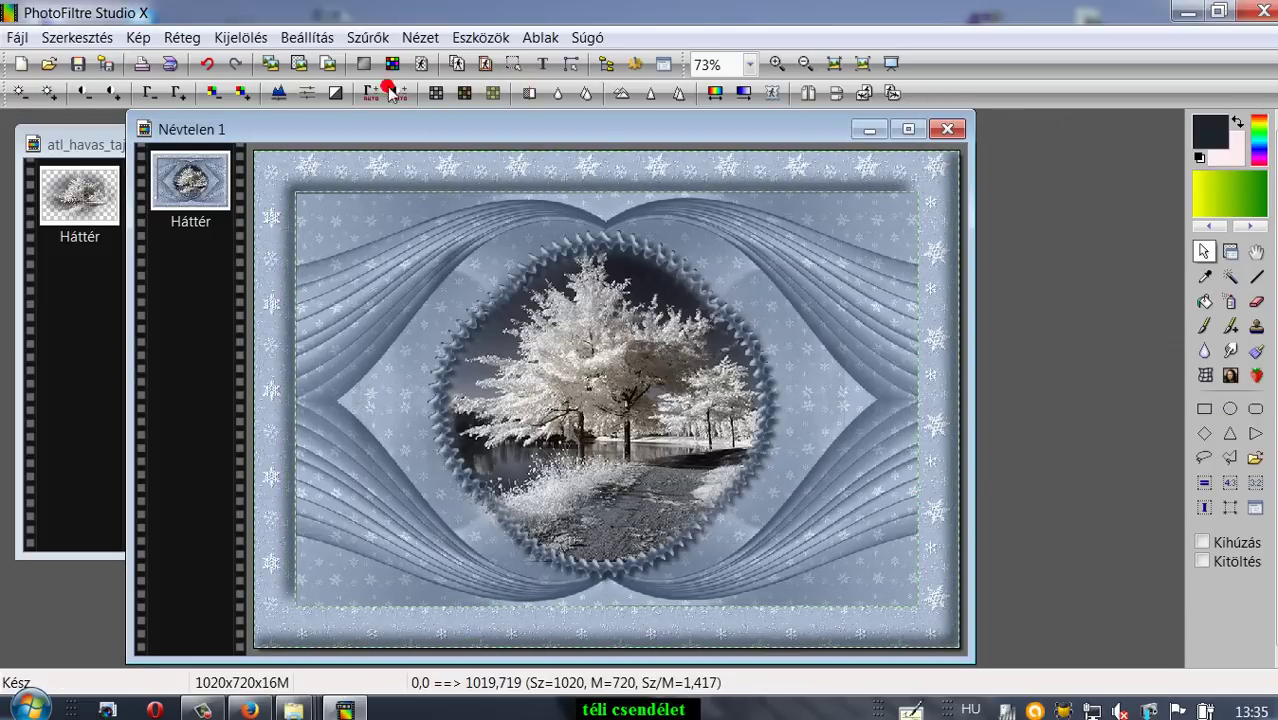
Add a matching 14-wide 3D contour at the frame's top-left position, then clear the selection
left_click(360, 42)
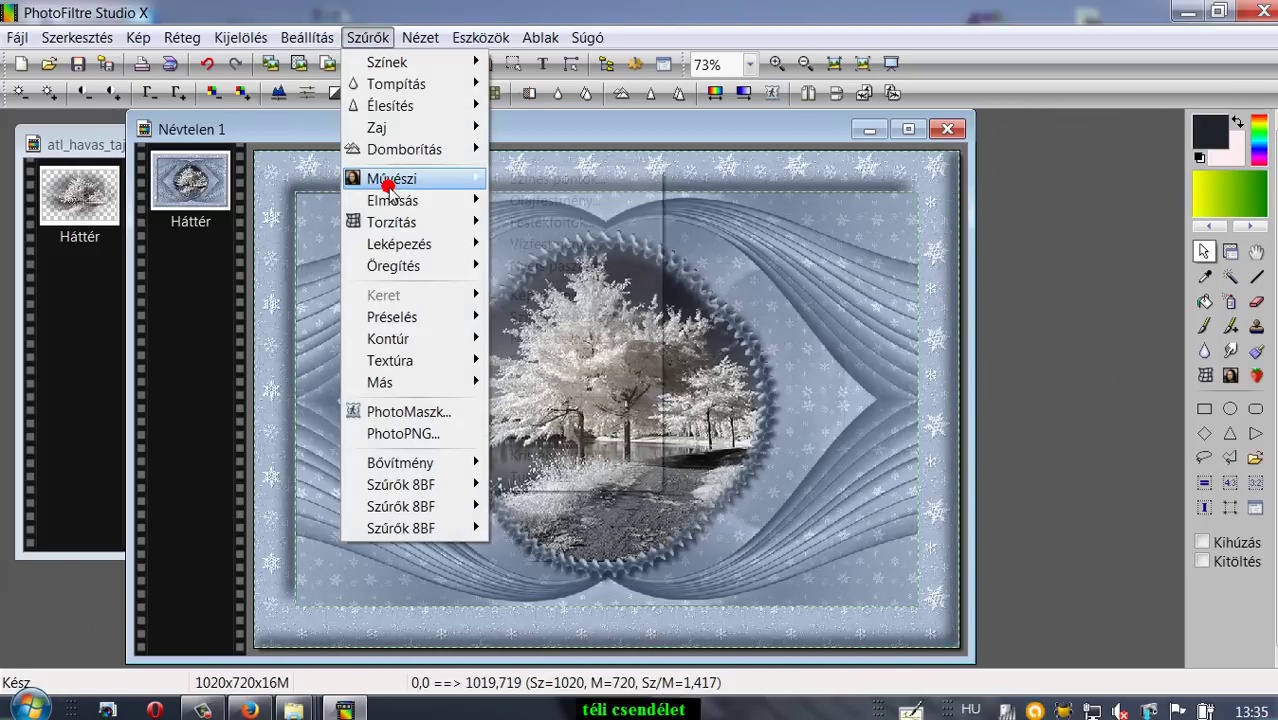
mouse_move(390, 244)
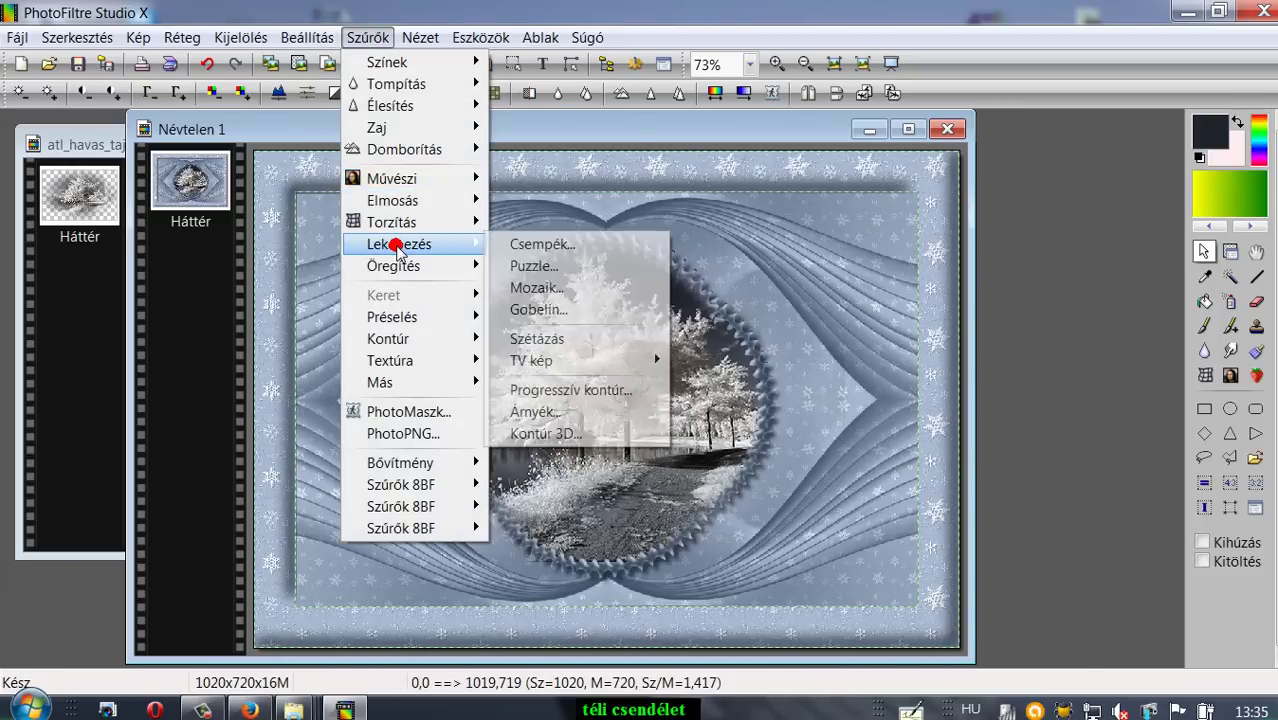
left_click(562, 434)
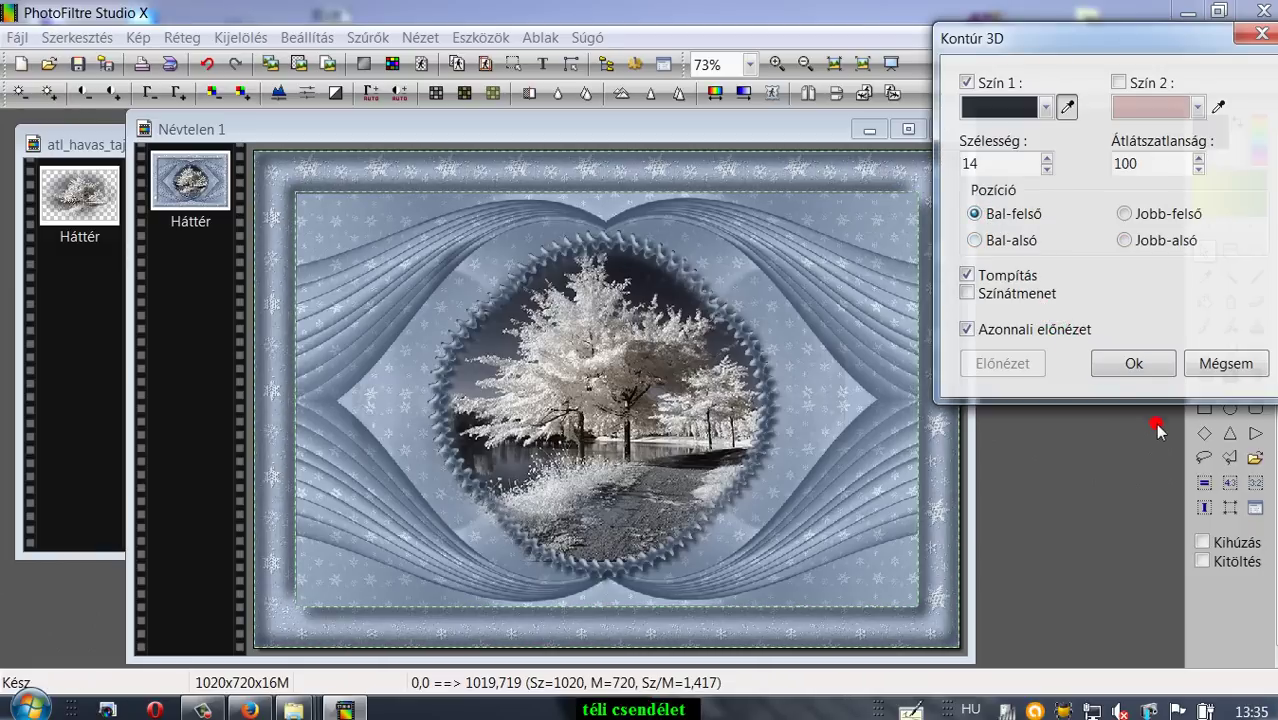
left_click(1133, 364)
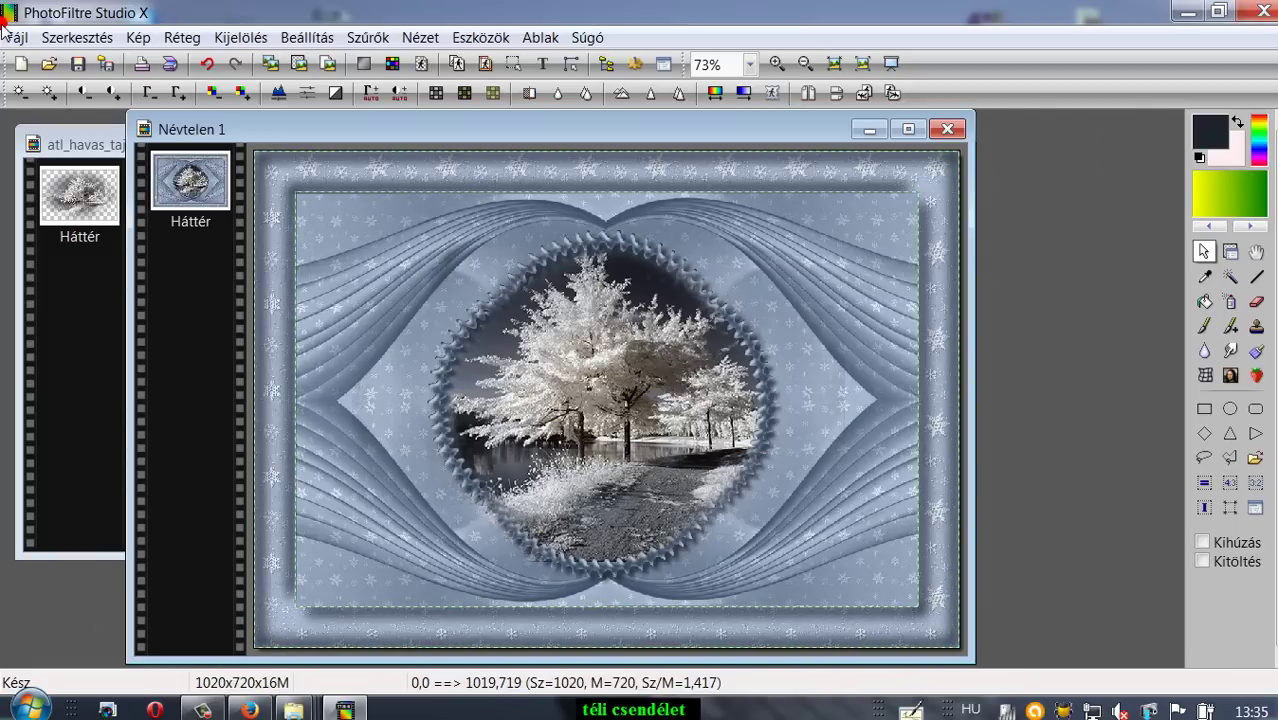
left_click(1230, 253)
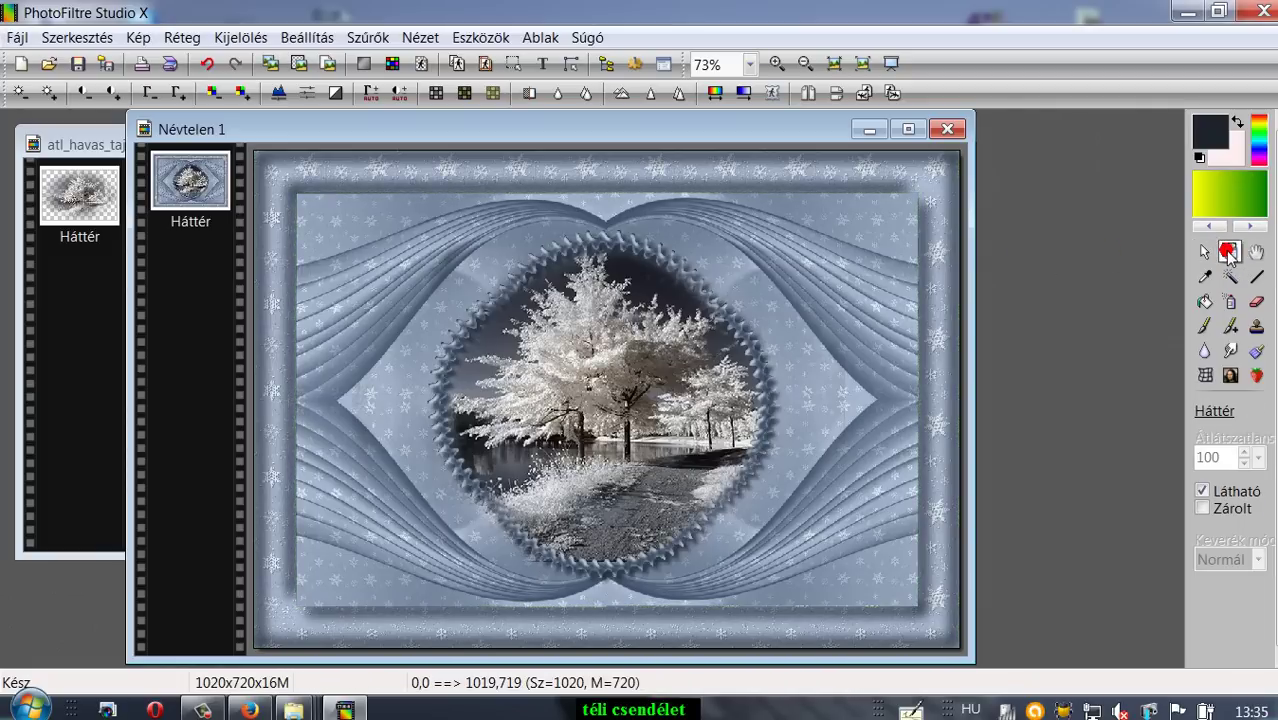
Open the floral ornament image 6415886_orig from the Kellékek folder and place its window beside the composition
left_click(48, 64)
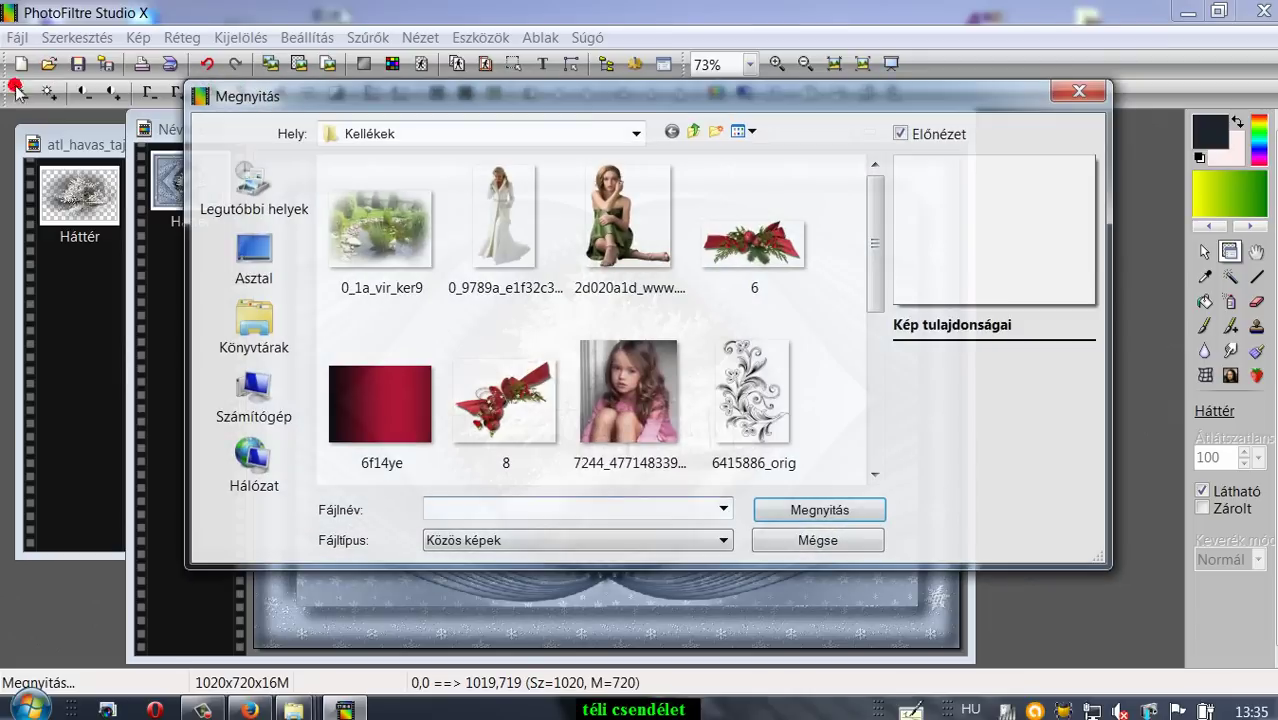
left_click(736, 393)
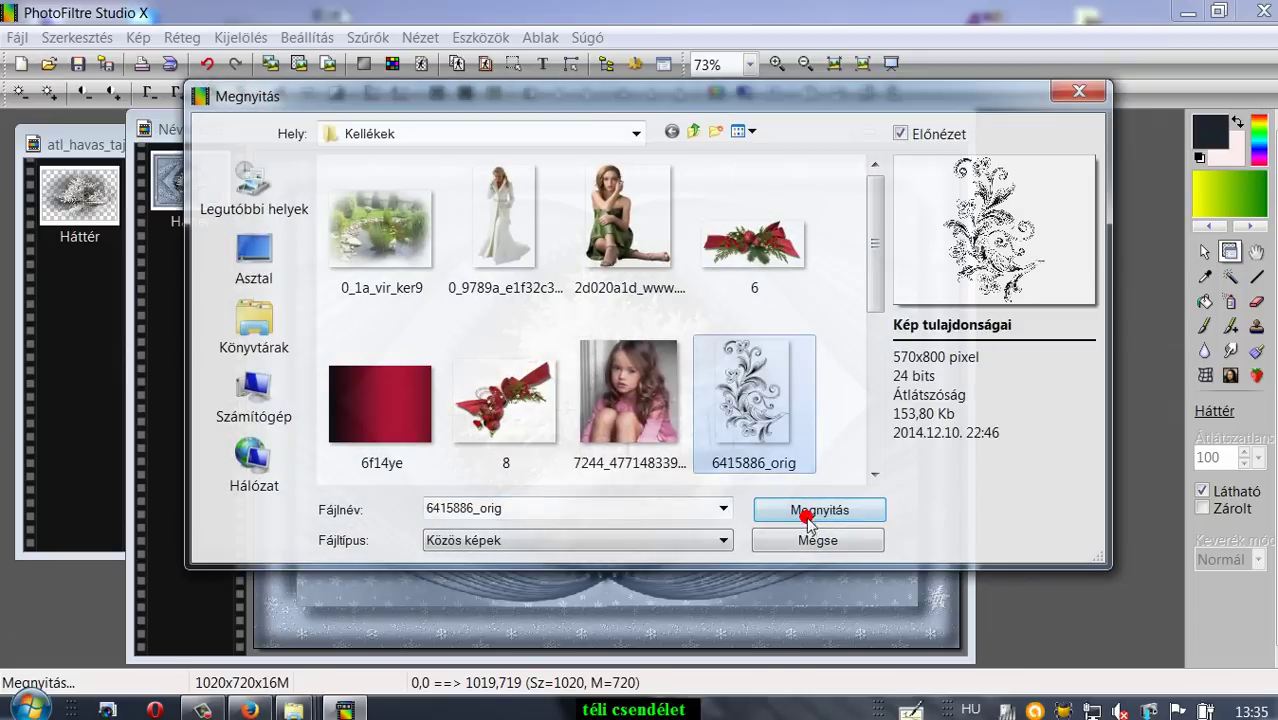
left_click(818, 510)
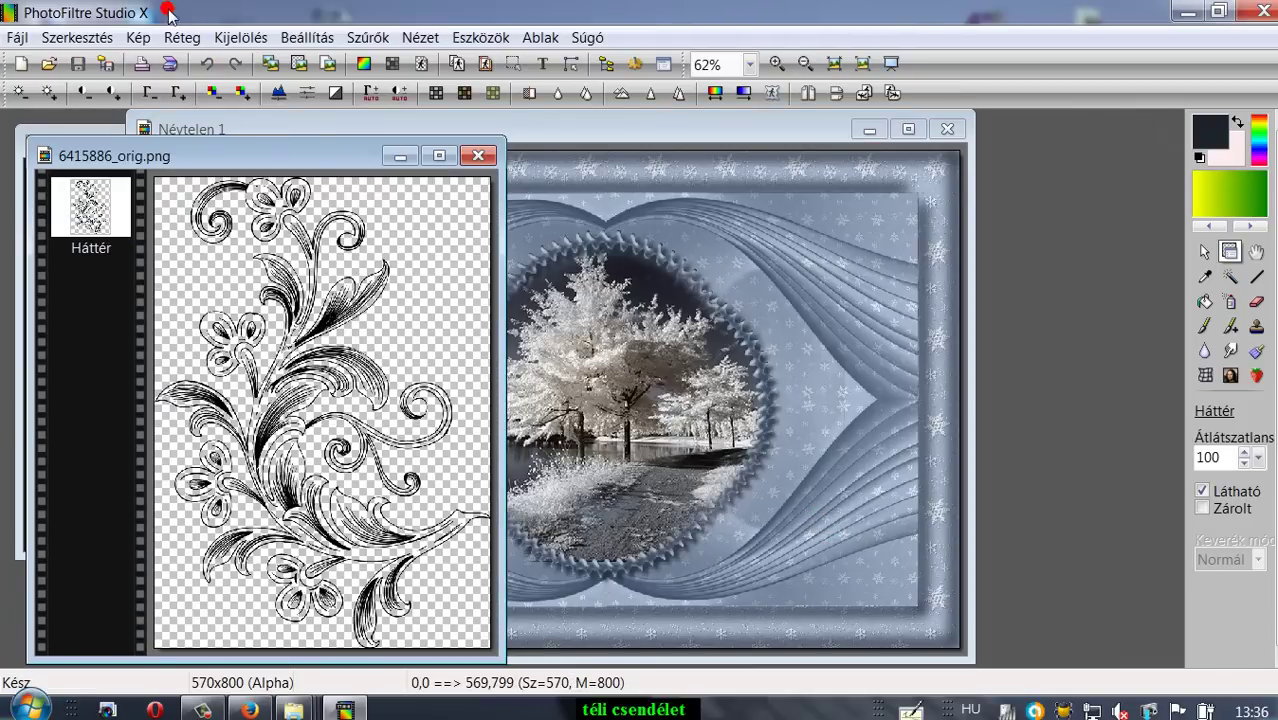
left_click_drag(337, 163, 316, 148)
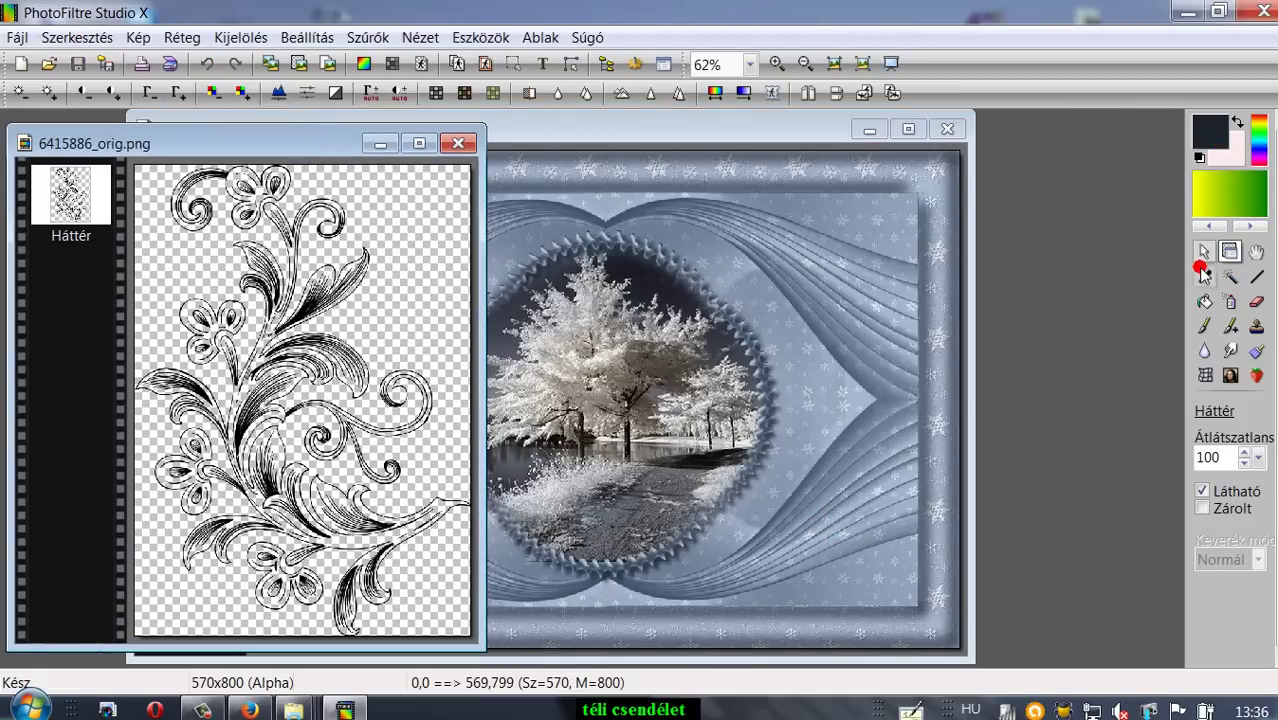
Set the foreground colour to white
left_click(1213, 140)
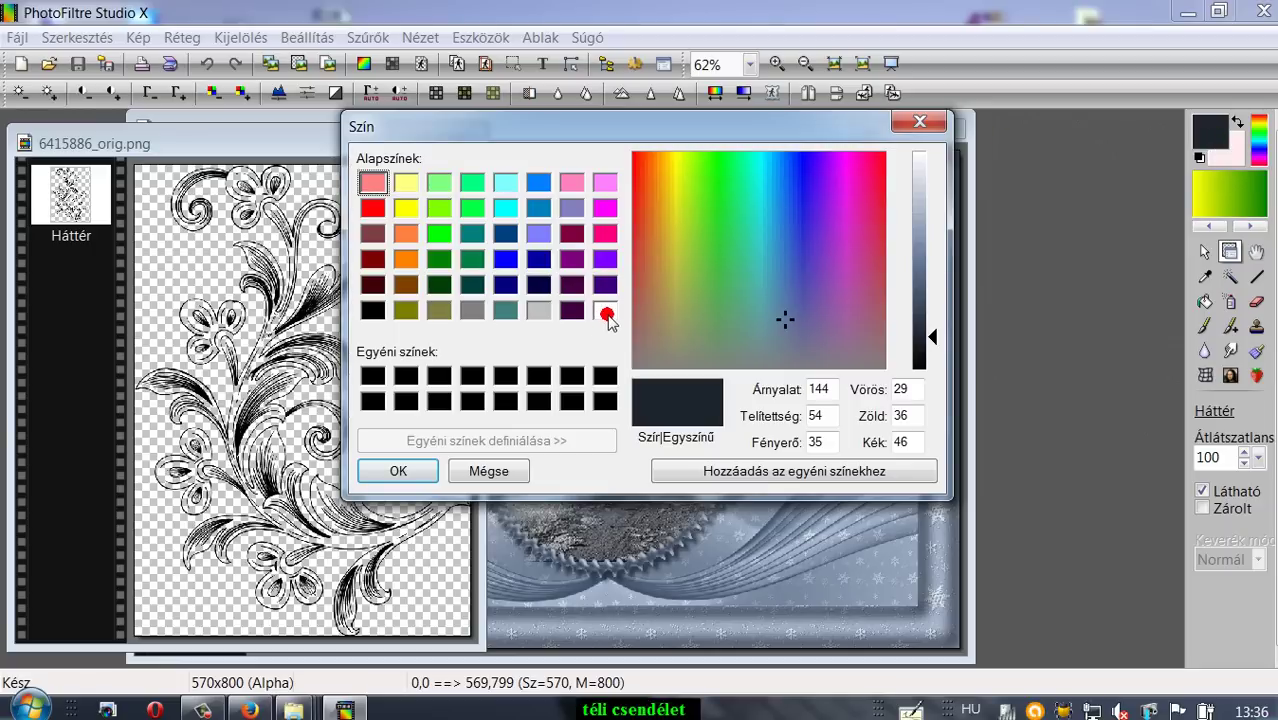
left_click(605, 313)
left_click(390, 474)
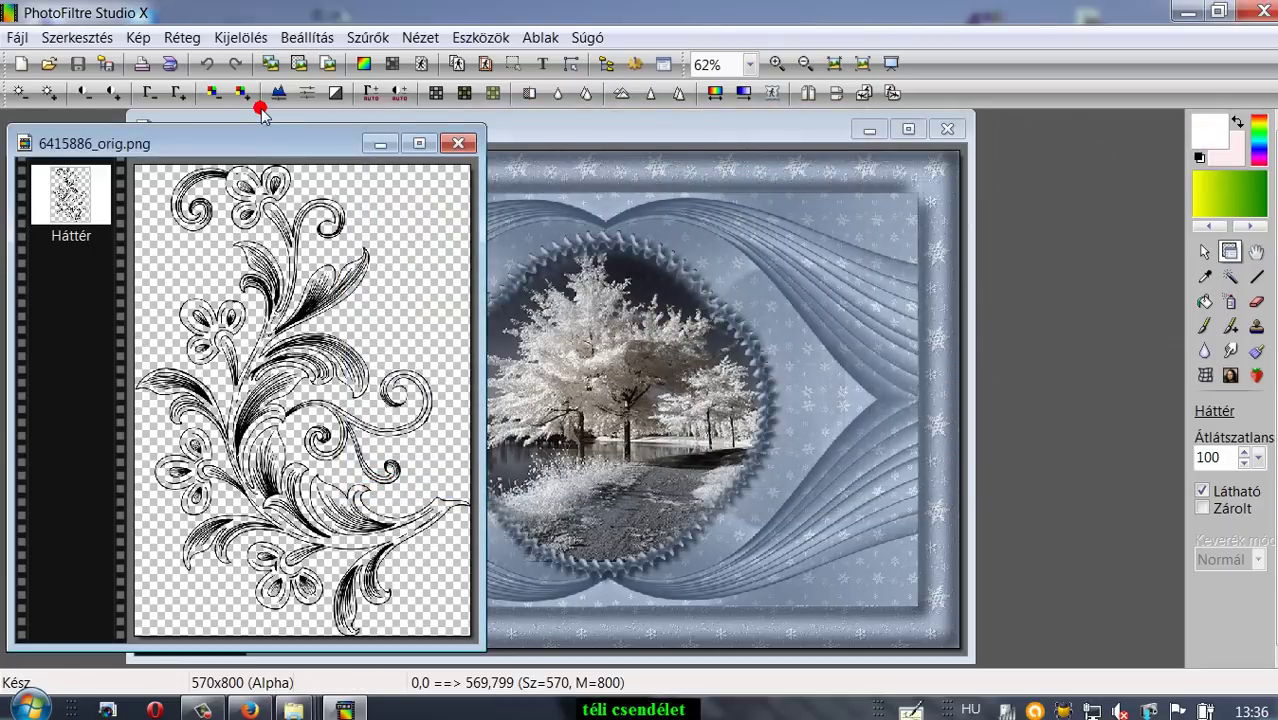
Copy the floral ornament and paste it into Névtelen 1 as a mask, producing a white ornament layer
left_click(50, 38)
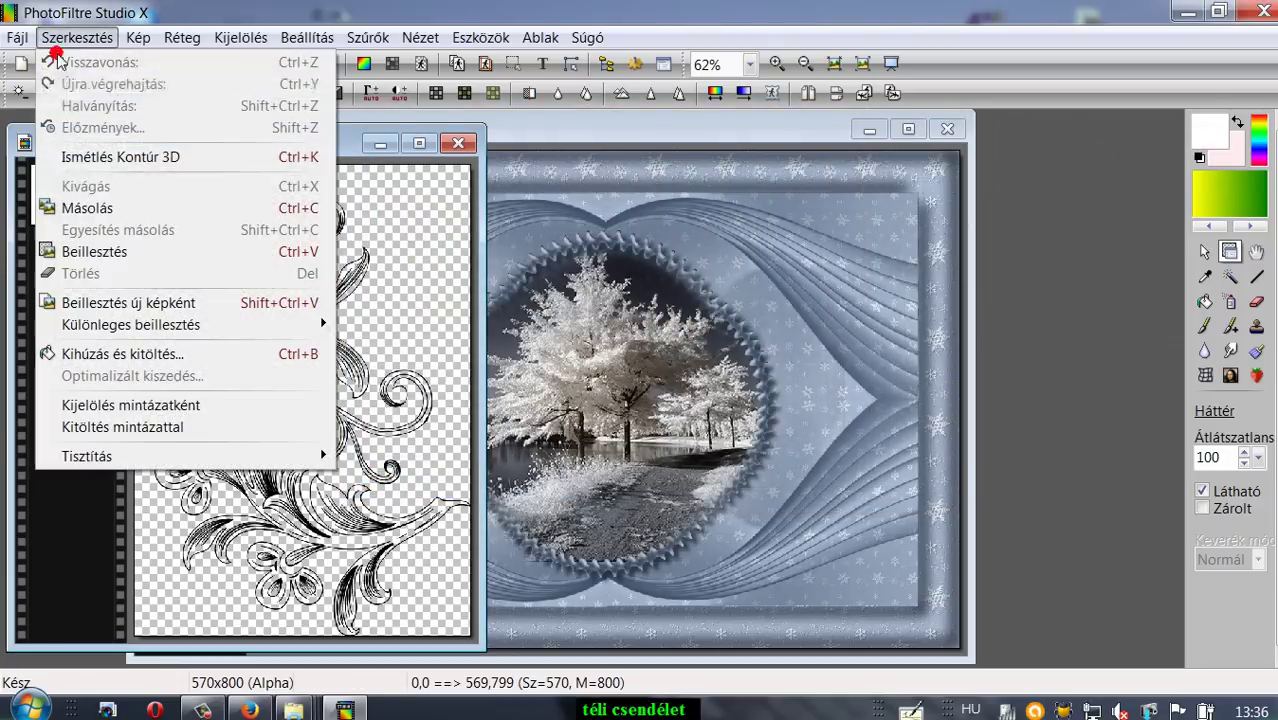
left_click(70, 210)
key("shift+ctrl+v")
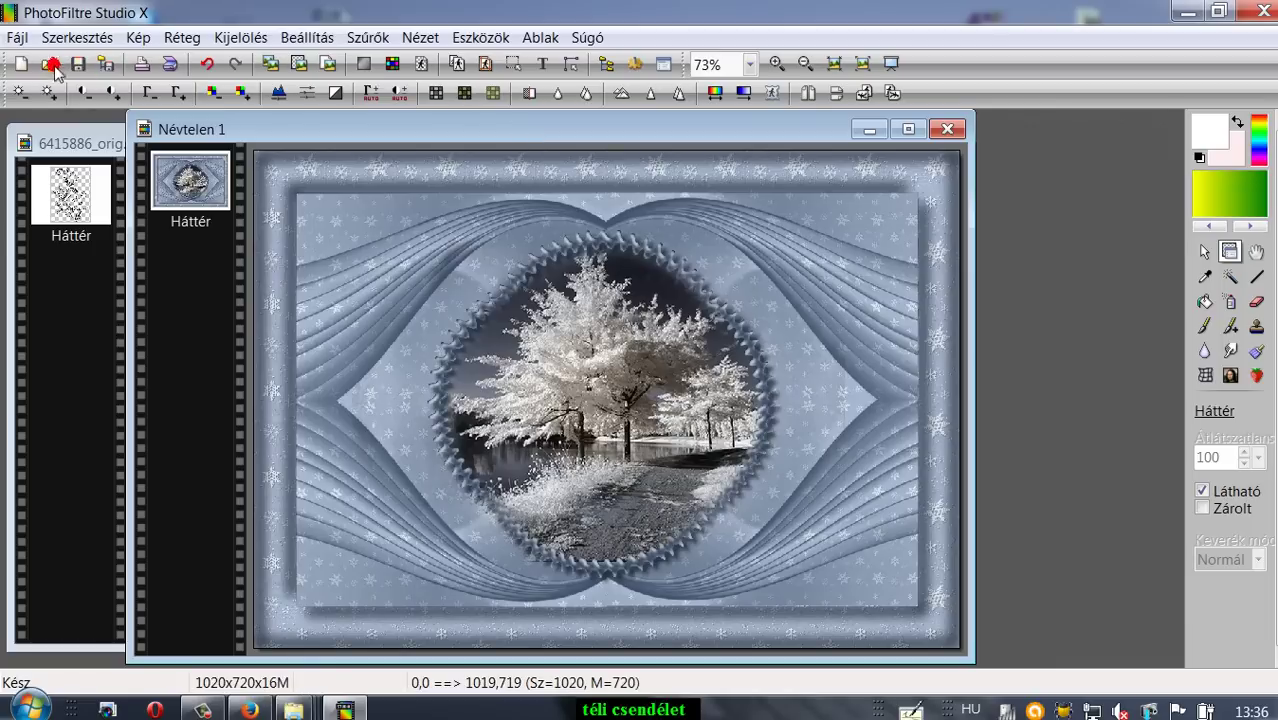
left_click(66, 38)
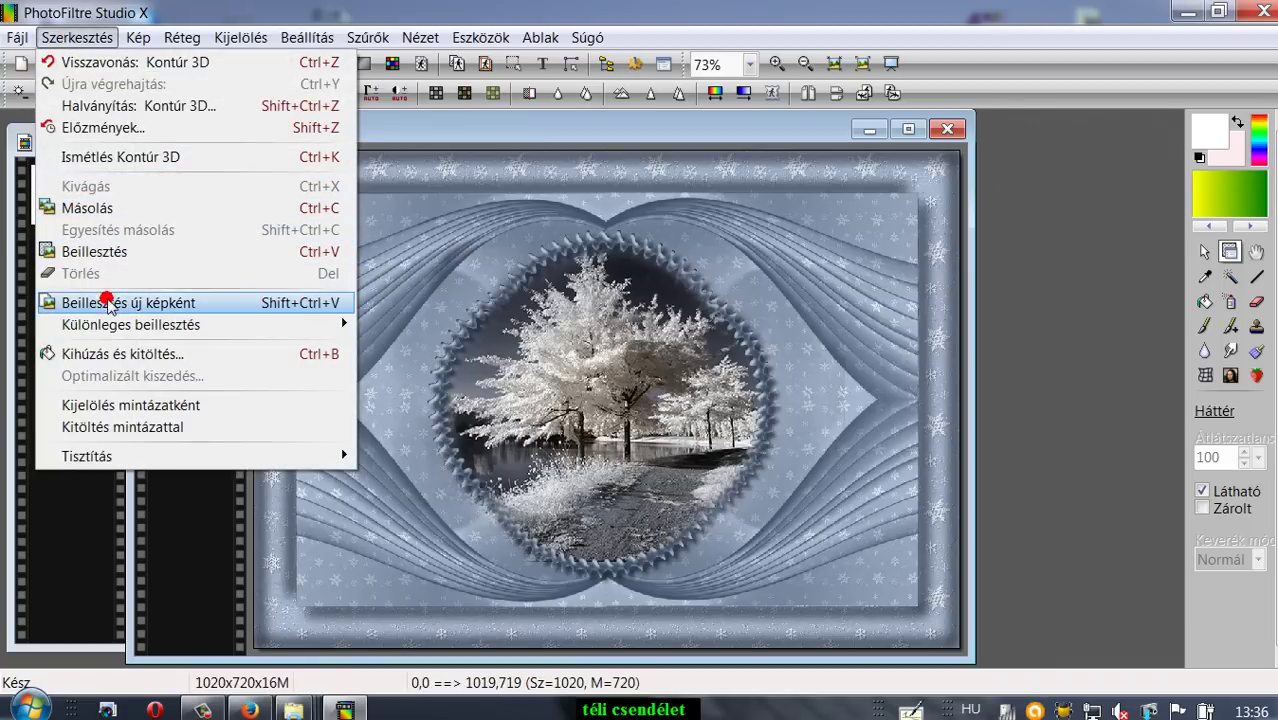
mouse_move(140, 335)
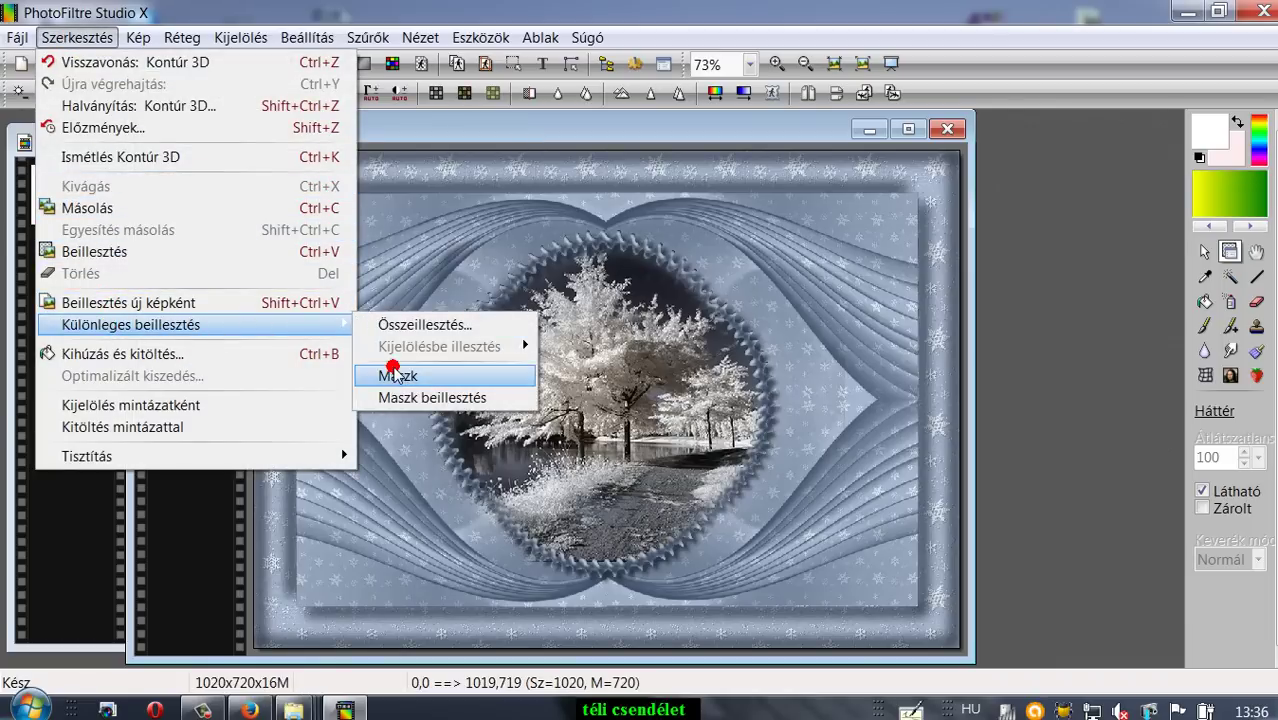
left_click(392, 375)
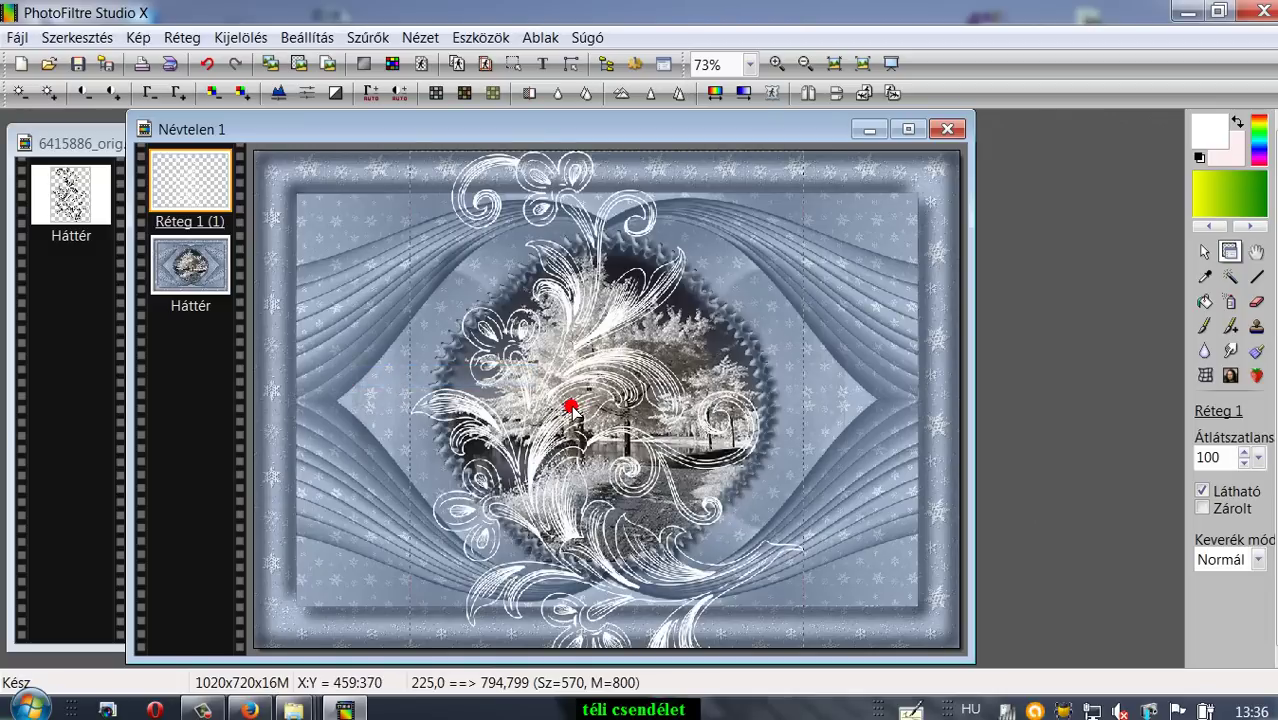
Scale the white ornament layer down to 55%
left_click_drag(566, 406, 483, 358)
right_click(483, 358)
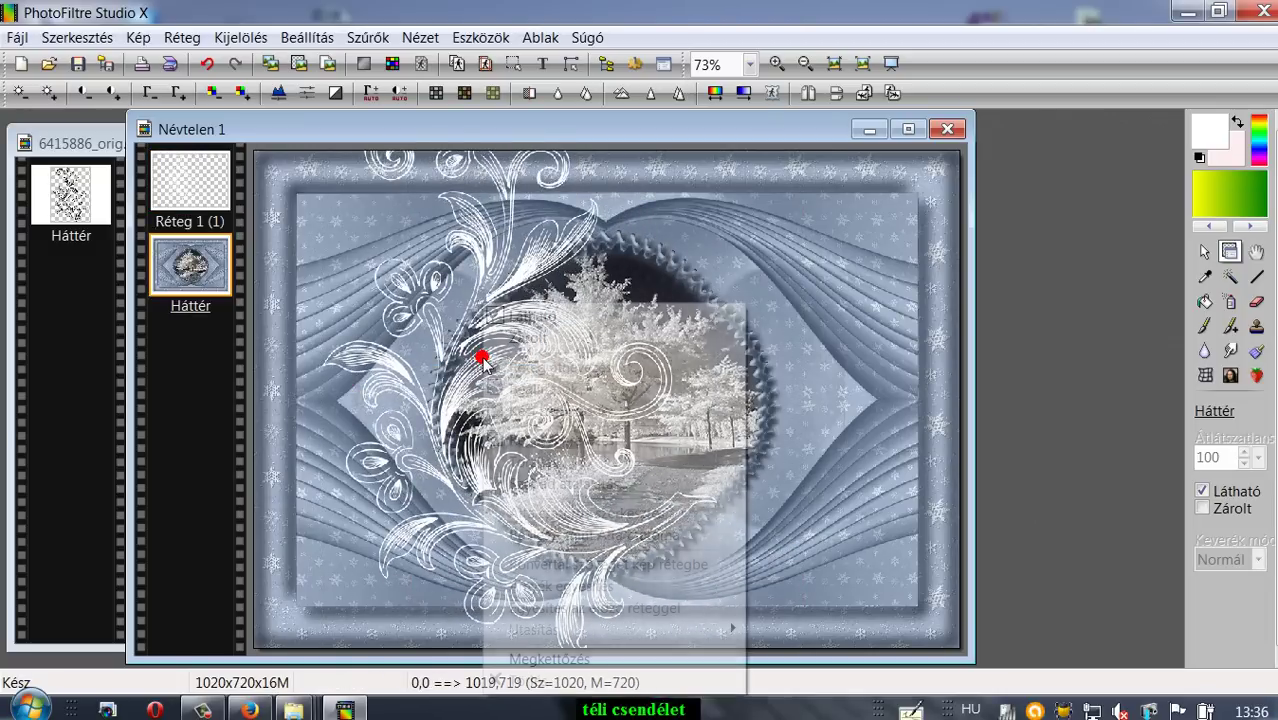
left_click(175, 195)
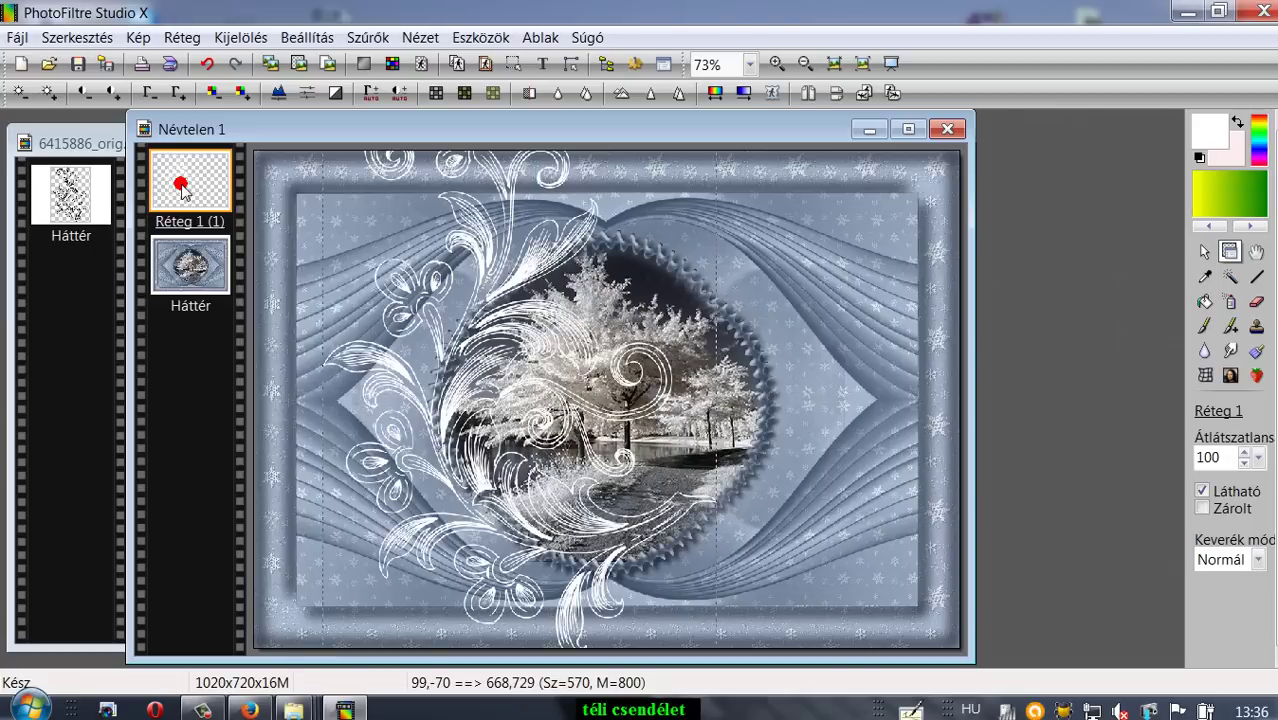
right_click(177, 188)
left_click(228, 367)
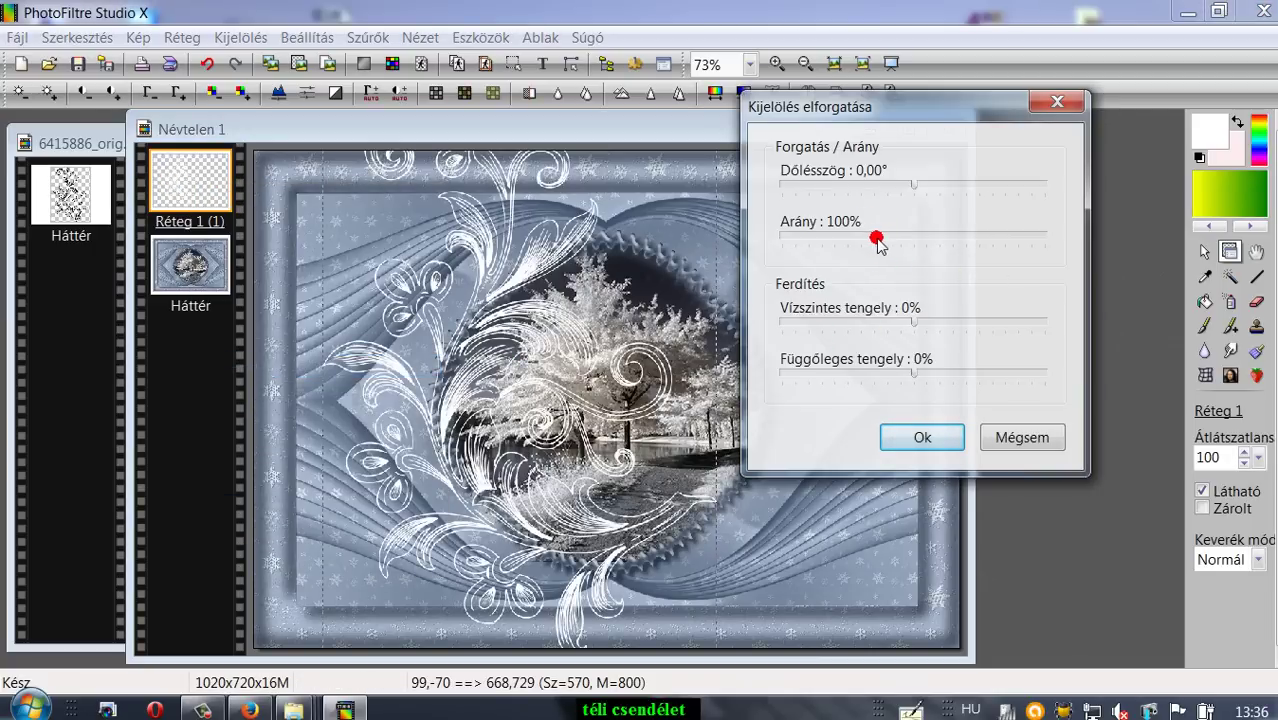
left_click_drag(872, 244, 819, 249)
left_click(902, 445)
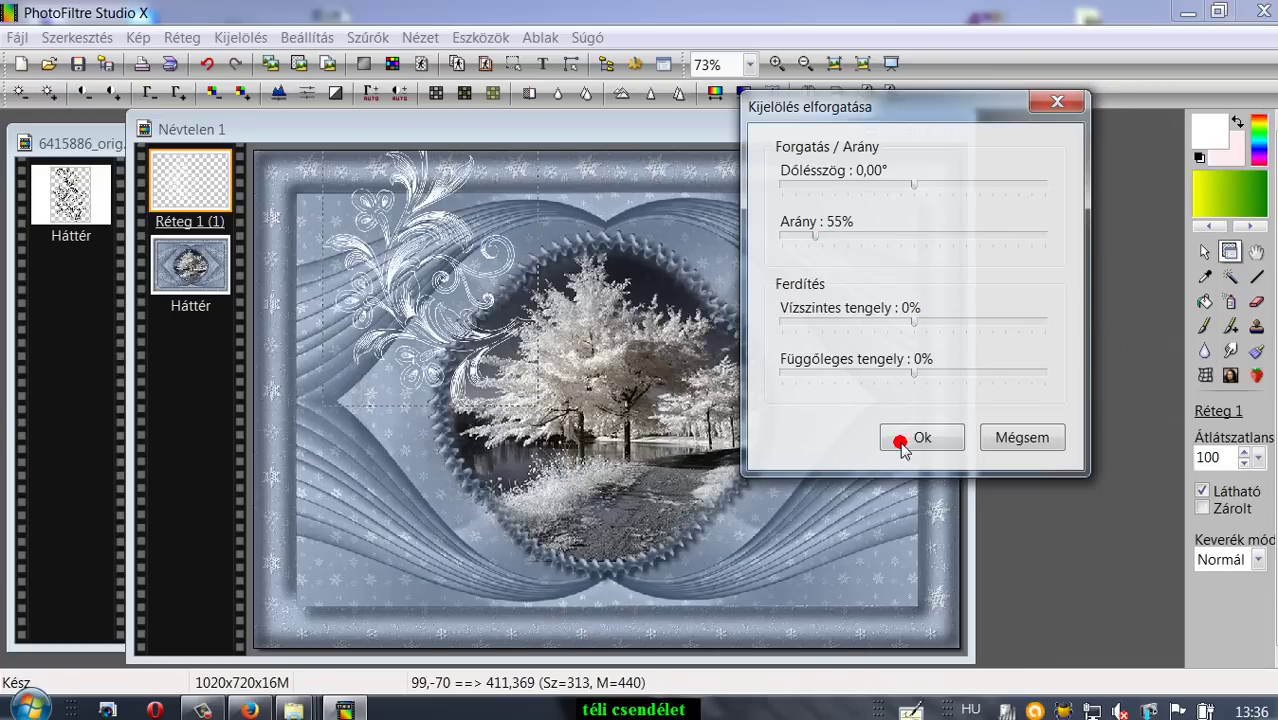
Move the ornament to the image's upper-left corner, trying a horizontal flip and reverting to the original orientation
left_click_drag(379, 285, 316, 341)
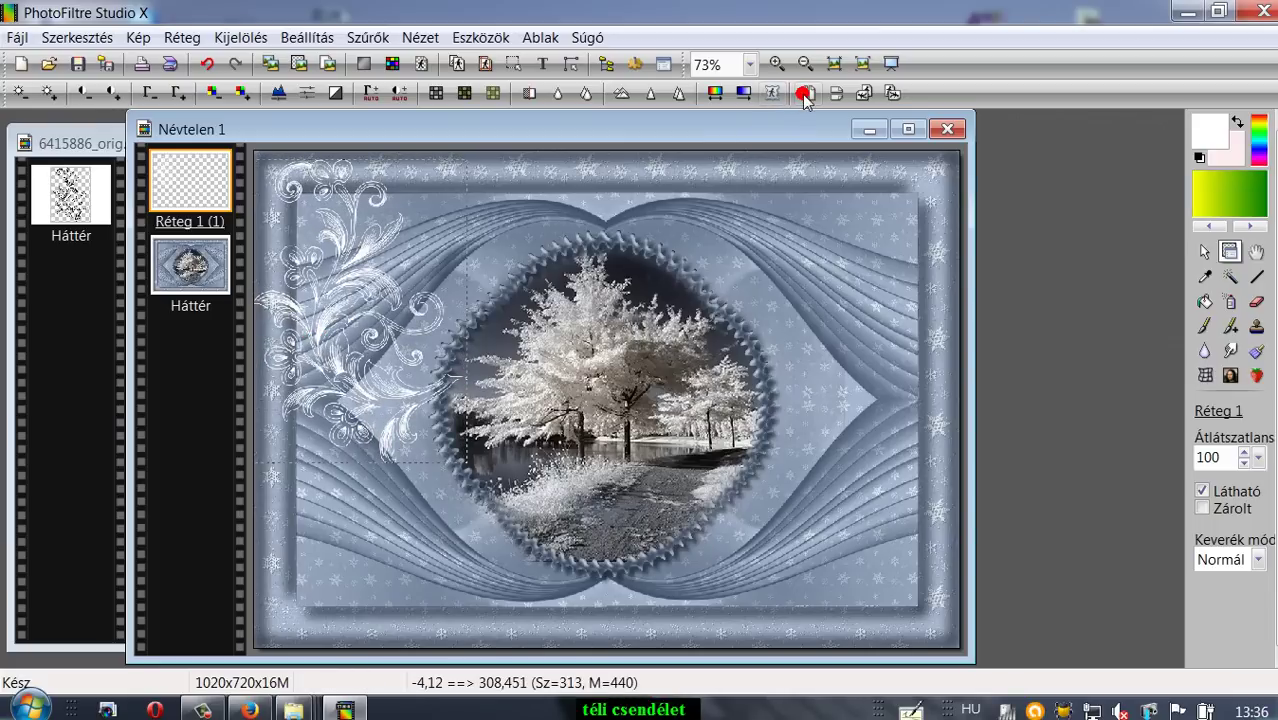
left_click(805, 93)
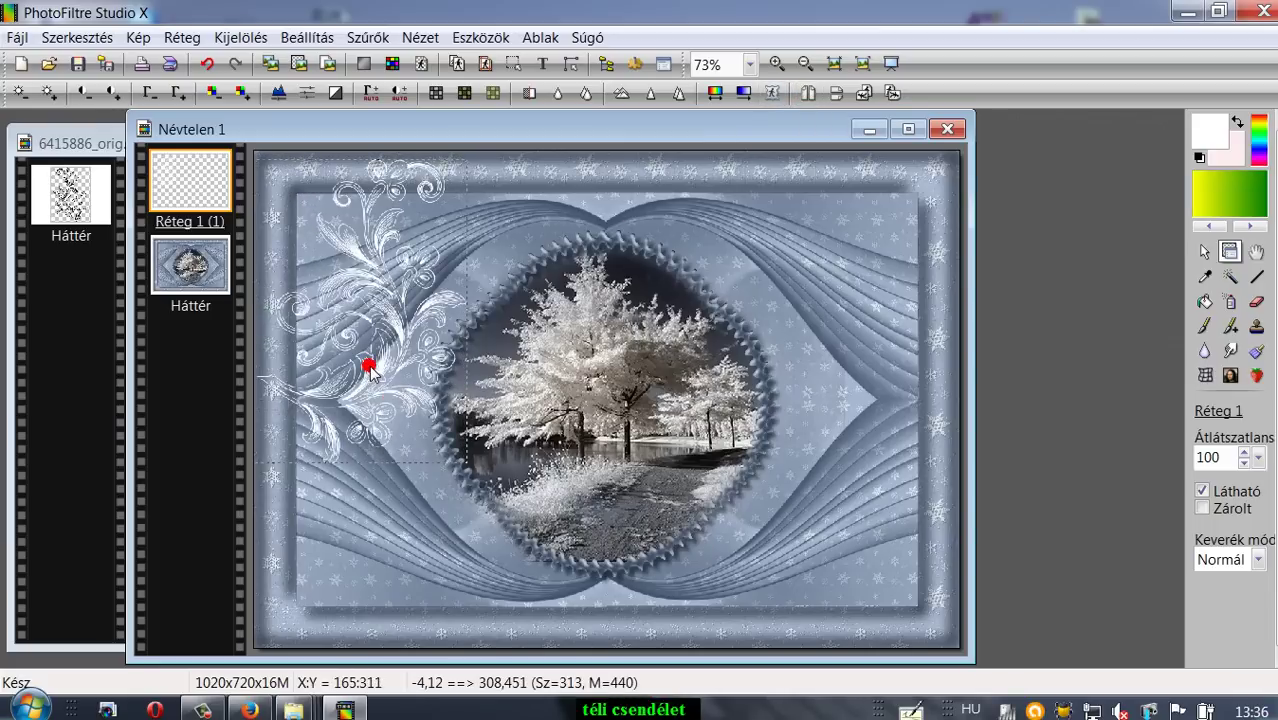
left_click(806, 93)
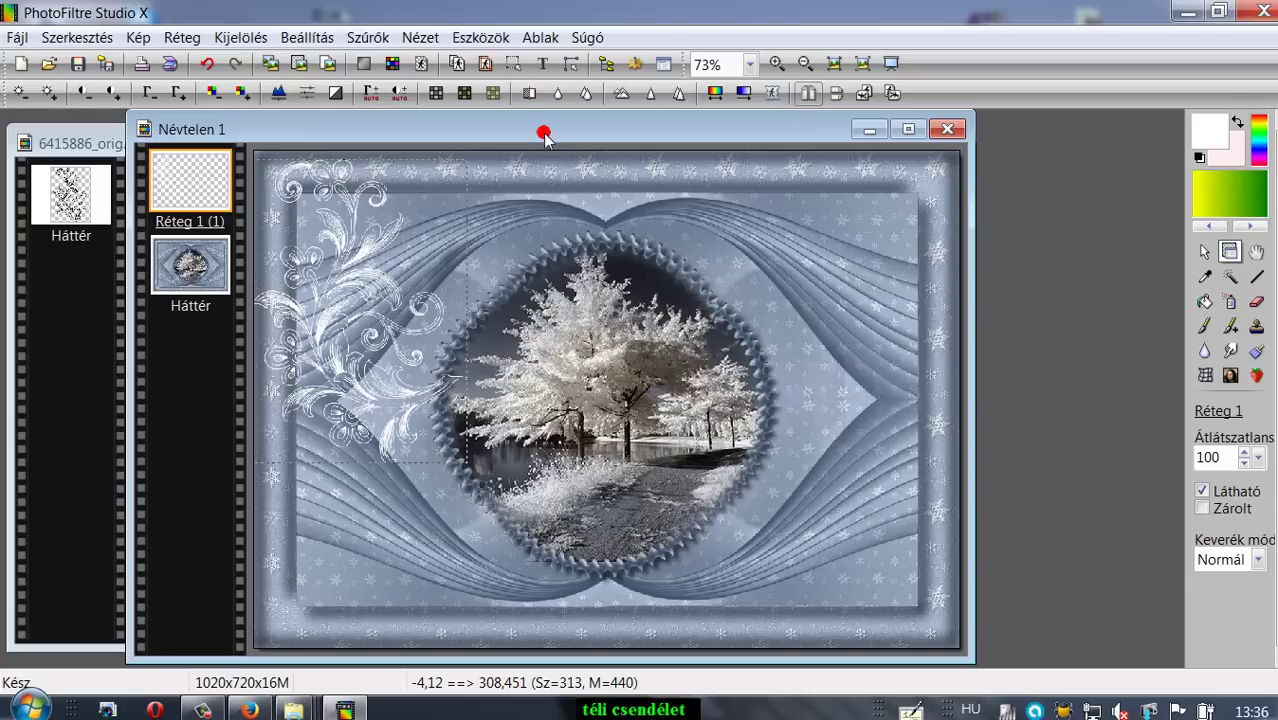
left_click(334, 276)
mouse_move(345, 290)
left_mouse_down()
mouse_move(338, 278)
mouse_move(352, 297)
left_mouse_up()
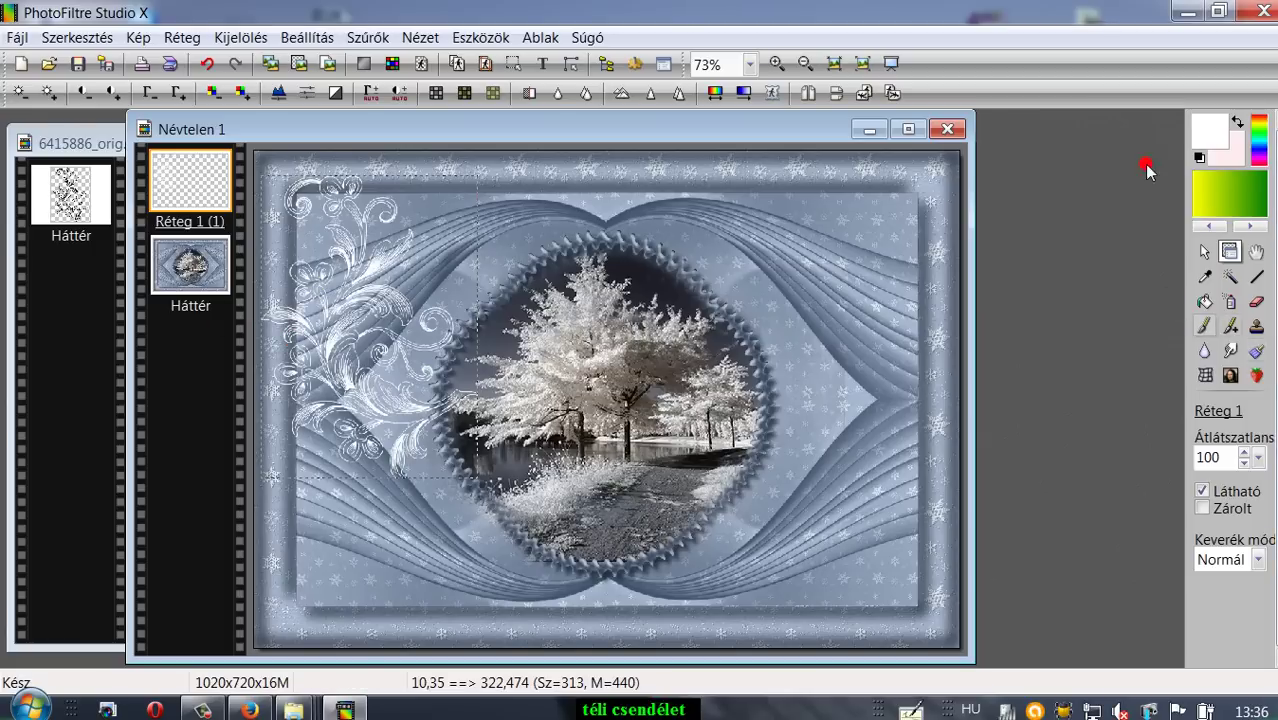
left_click(174, 38)
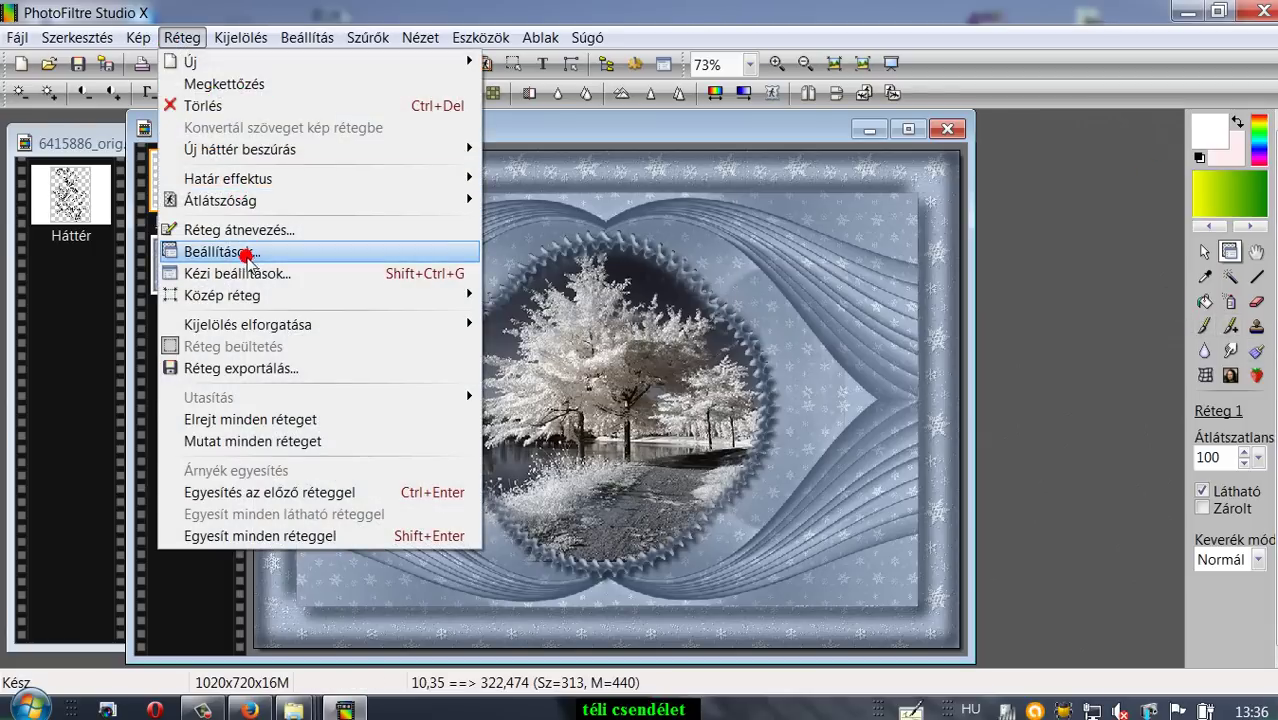
left_click(246, 253)
left_click(973, 142)
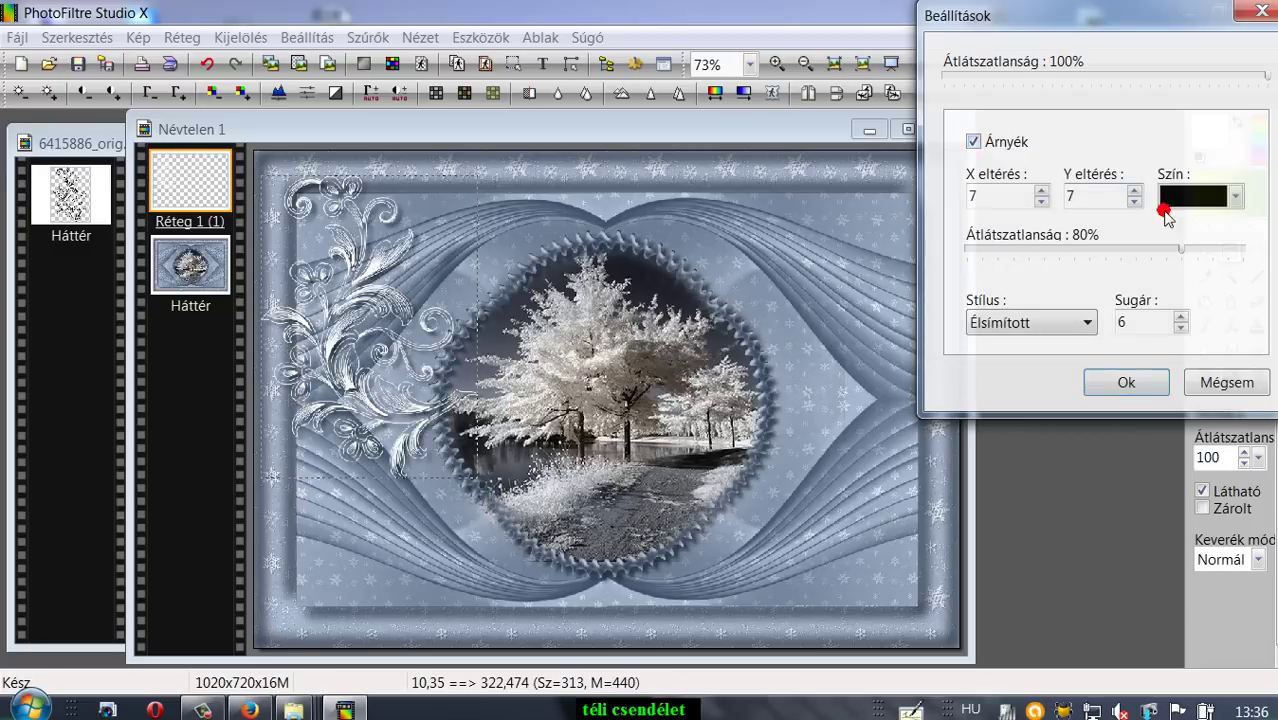
left_click(1236, 197)
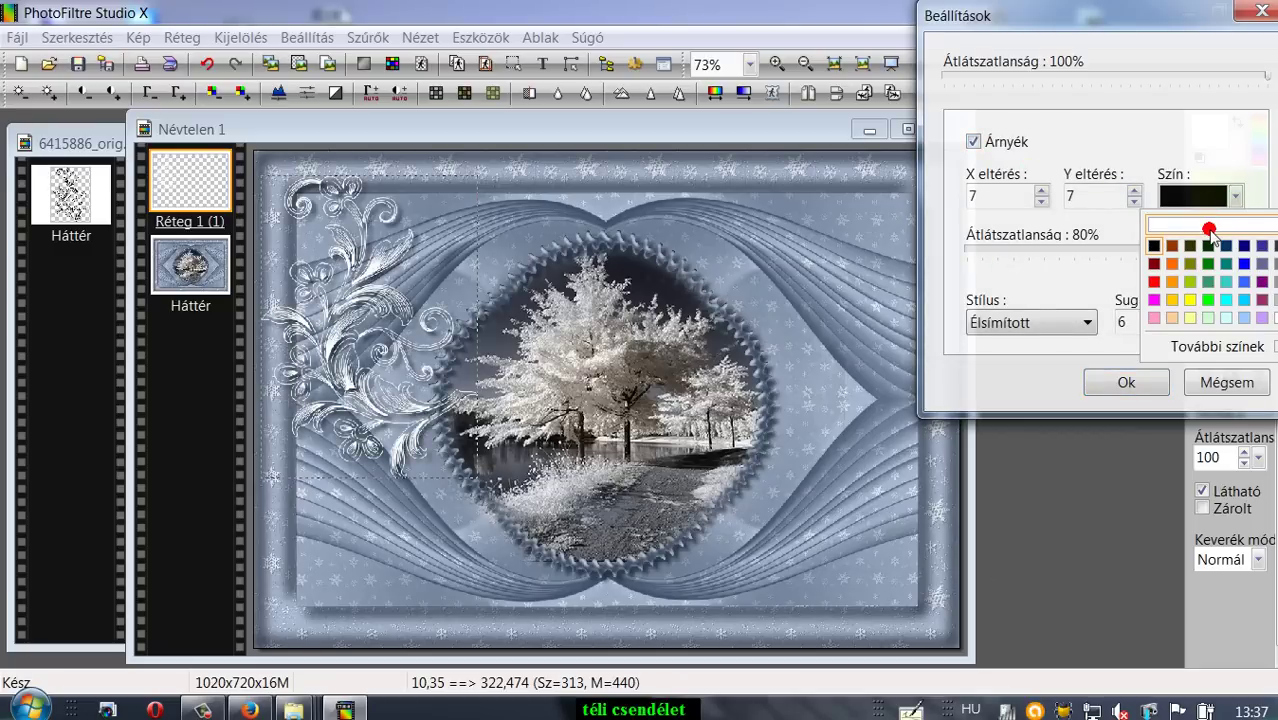
left_click(1215, 160)
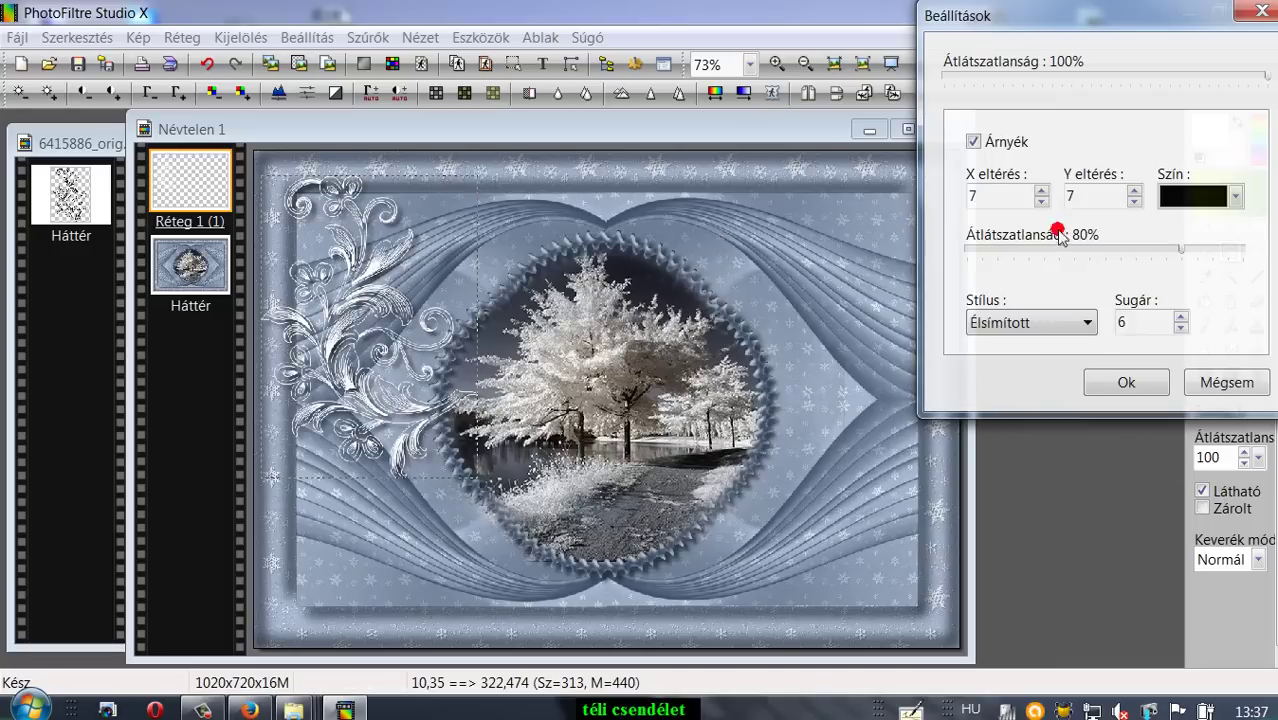
left_click(1262, 16)
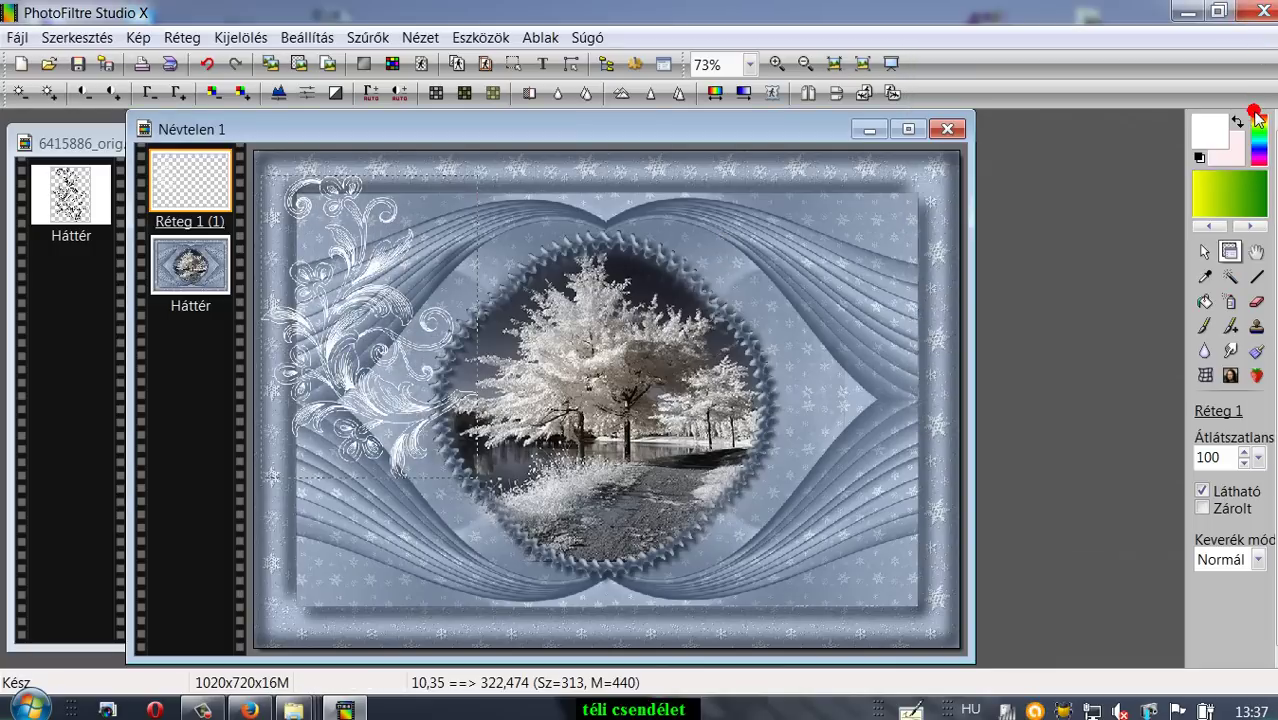
Sample the dark blue-grey from the background's curved folds and darken the foreground colour to RGB 26, 32, 40
left_click(1204, 276)
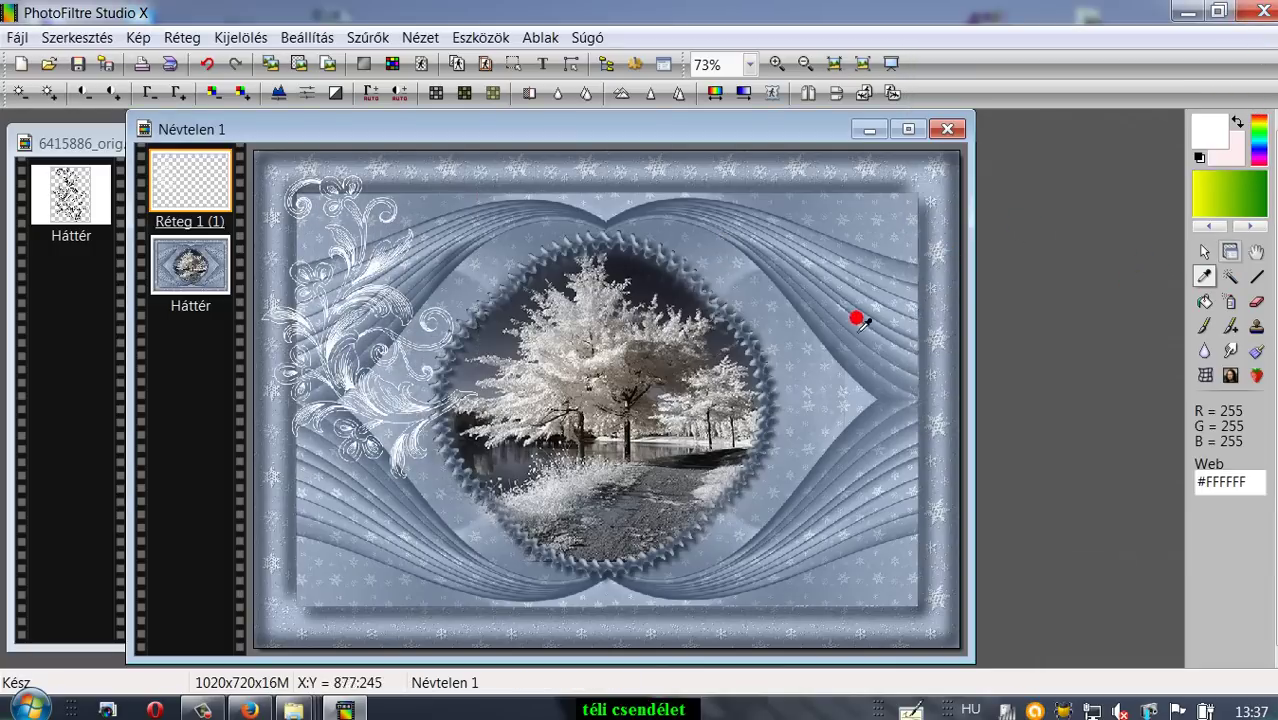
left_click(810, 325)
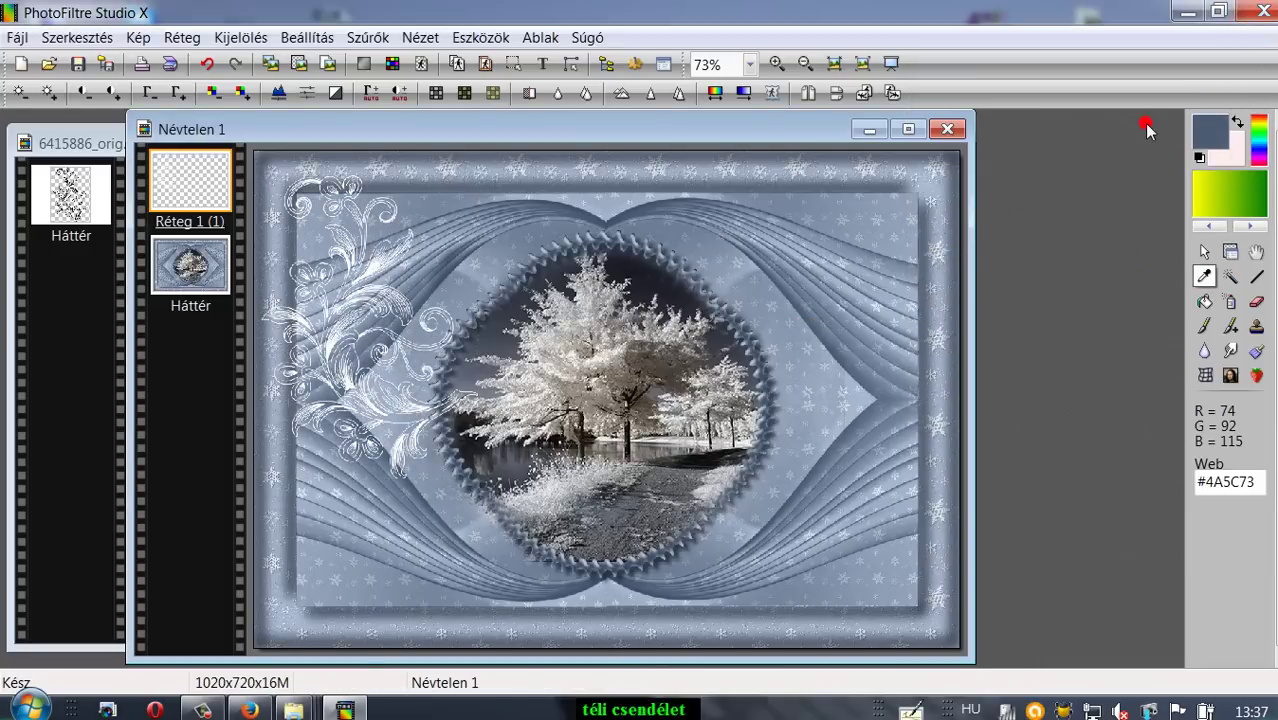
left_click(1200, 130)
left_click(921, 341)
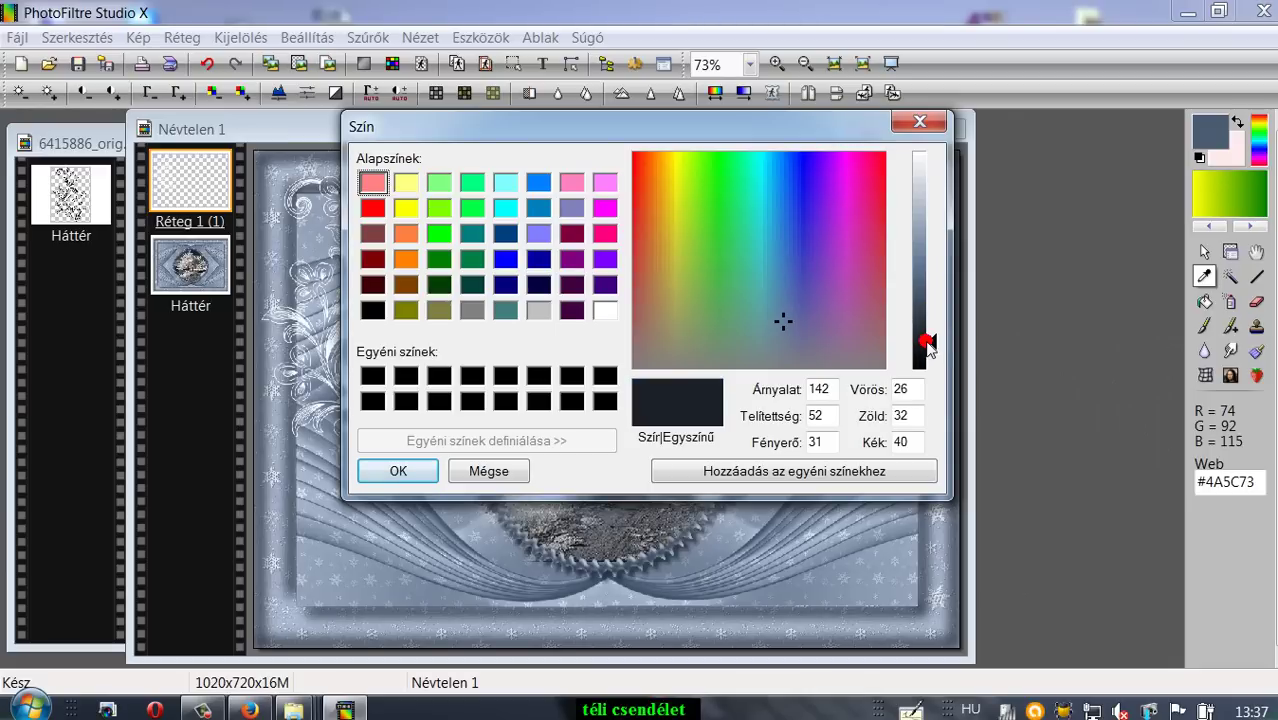
left_click(382, 471)
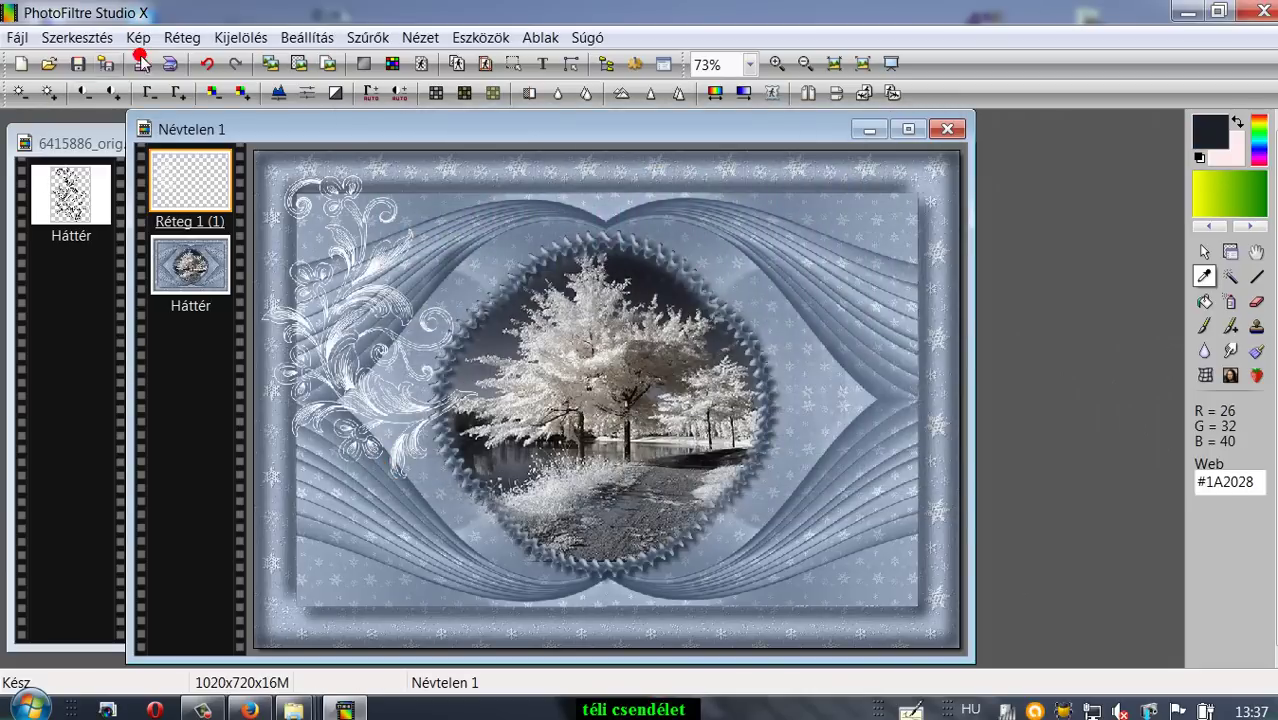
Add a drop shadow in the dark foreground colour to the white ornament layer
left_click(180, 37)
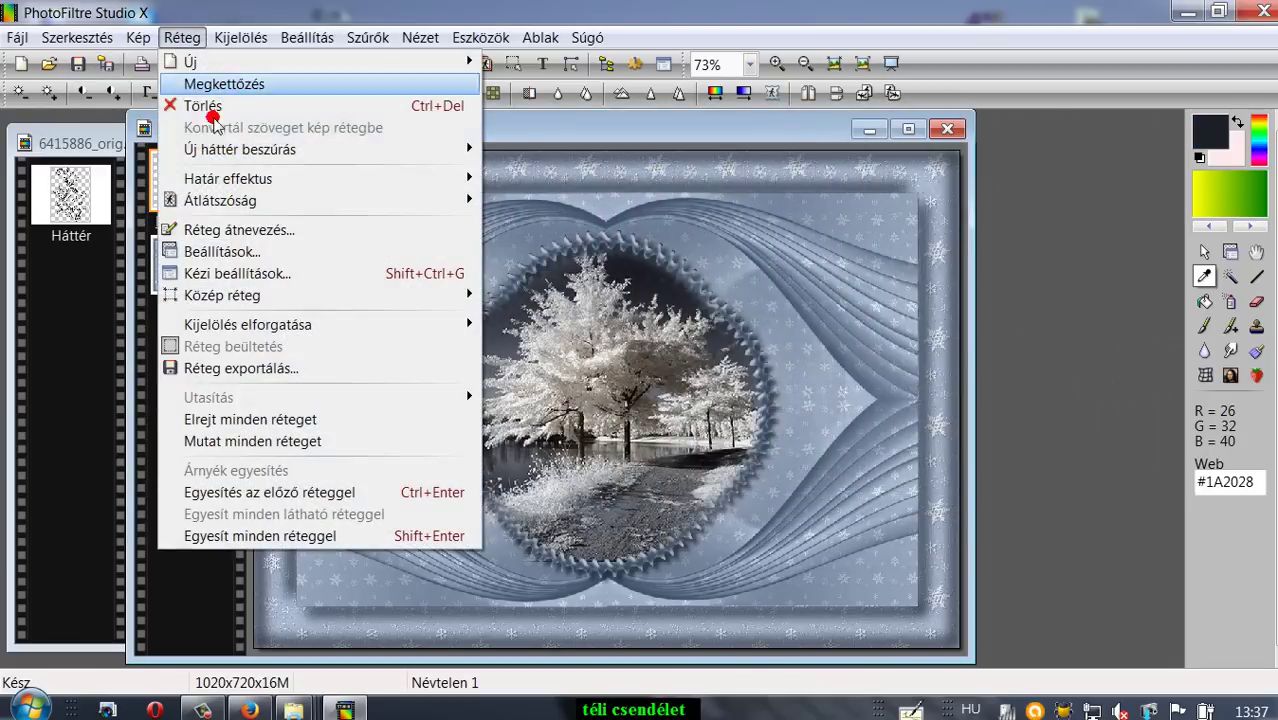
left_click(222, 252)
left_click(980, 143)
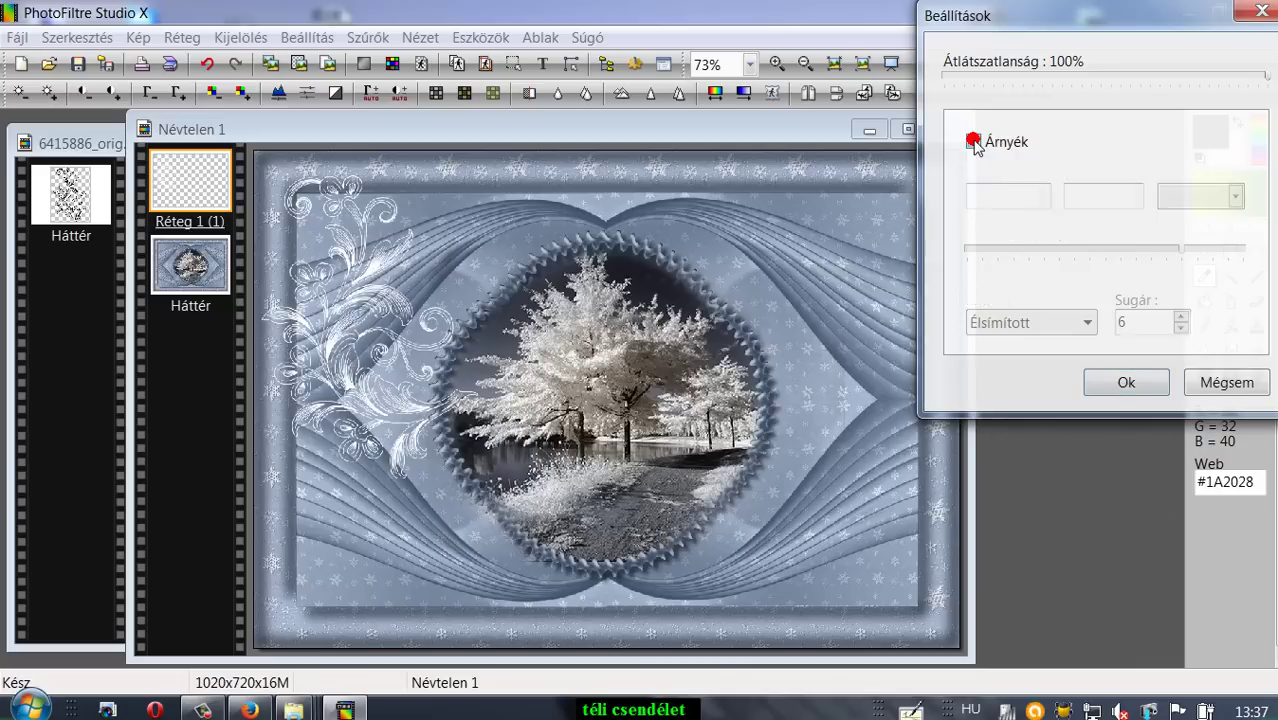
left_click(1237, 197)
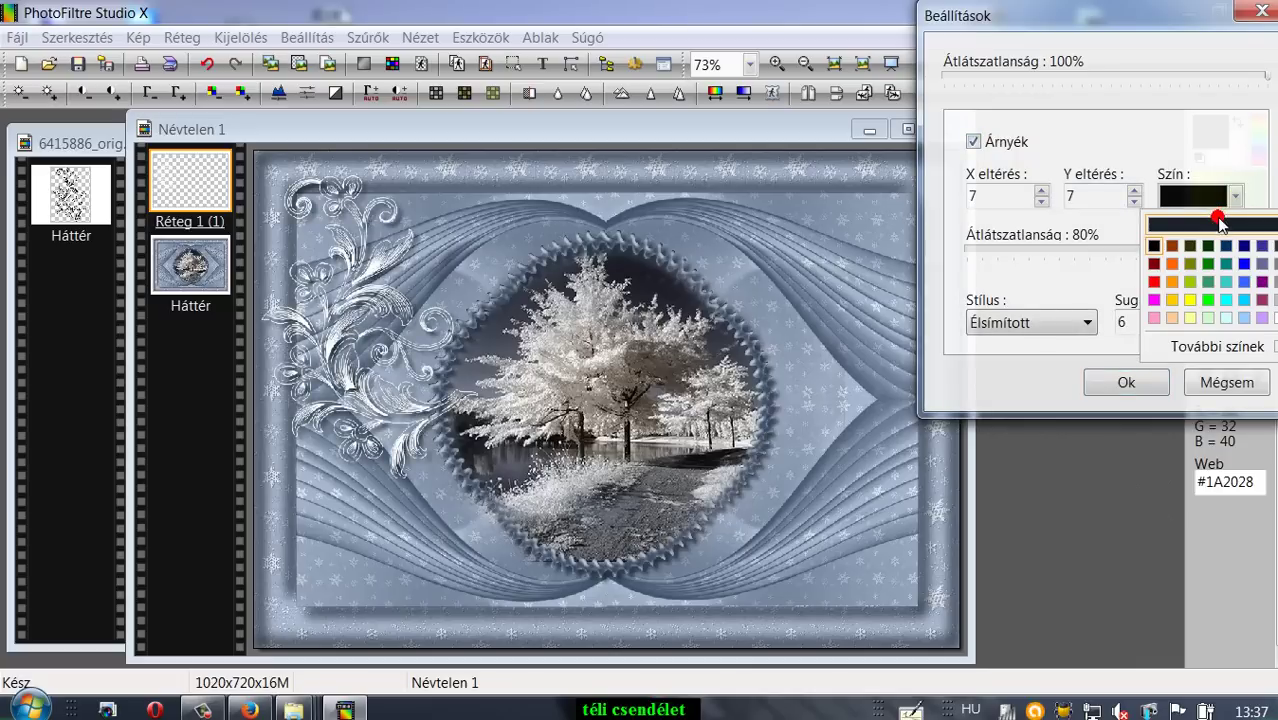
left_click(1217, 223)
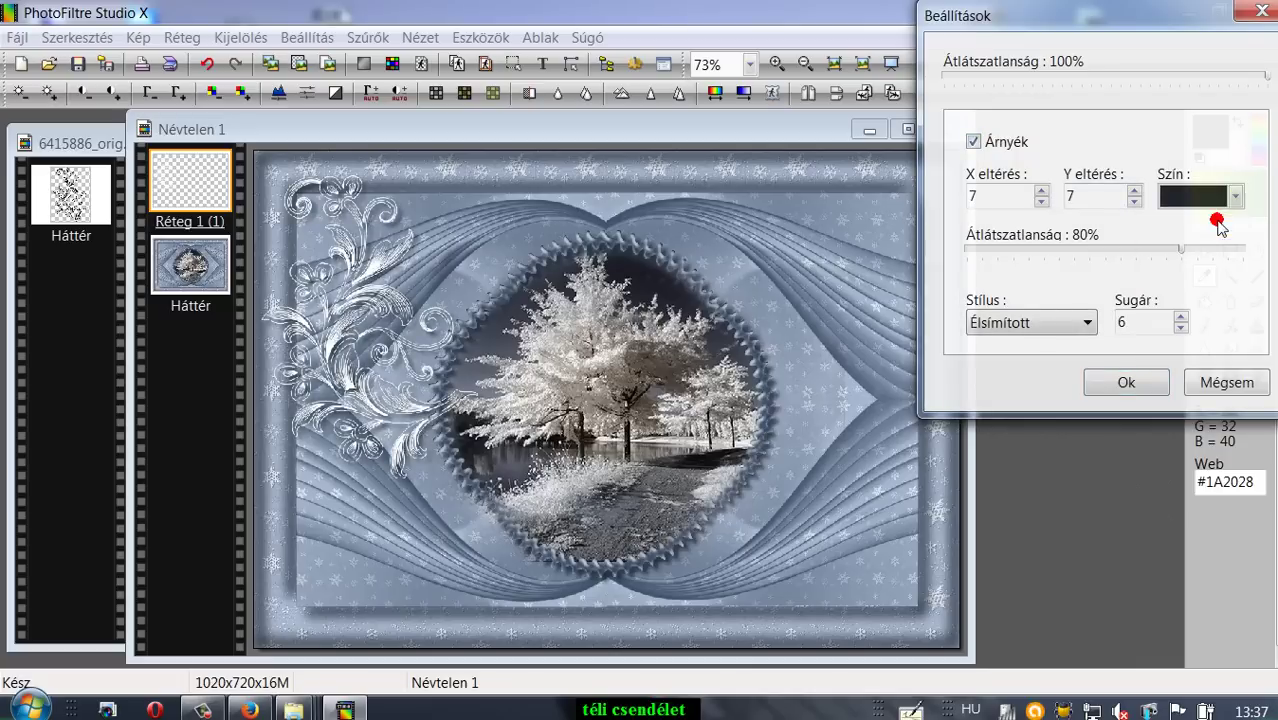
left_click(1136, 384)
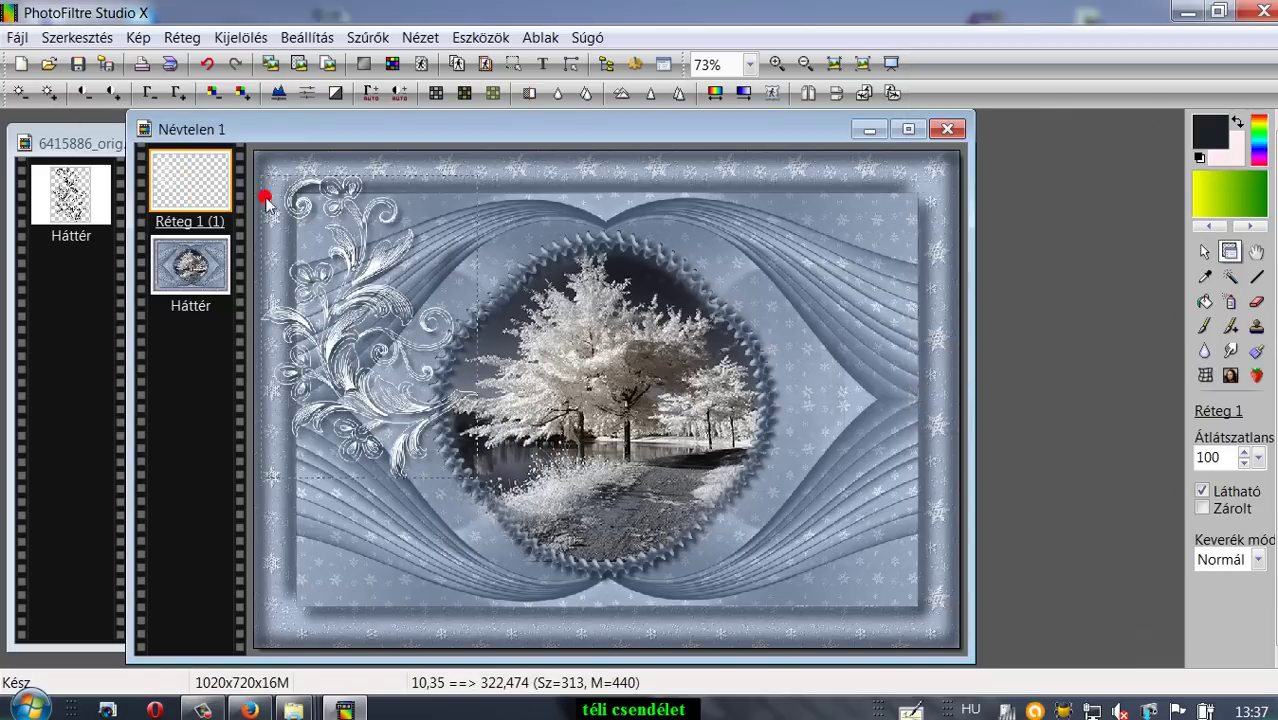
Duplicate the shadowed ornament layer and merge the copy with the layer beneath it
left_click_drag(436, 139, 450, 140)
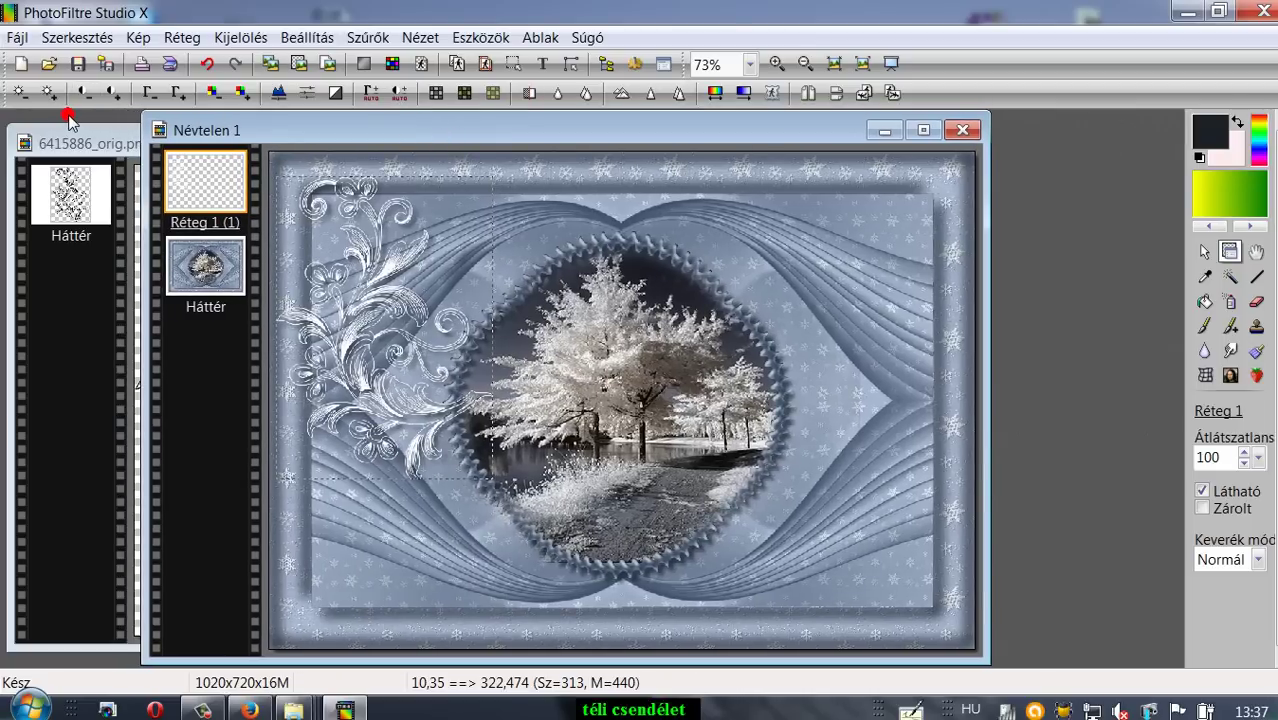
left_click(174, 40)
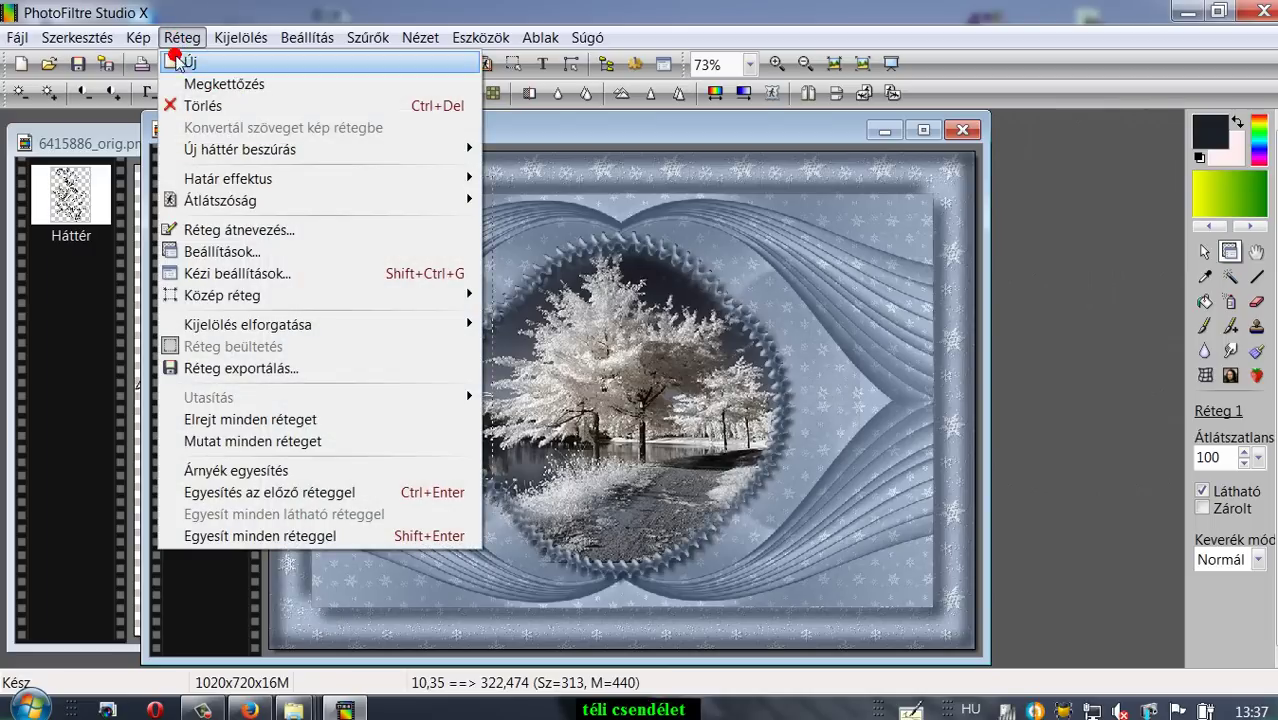
left_click(197, 83)
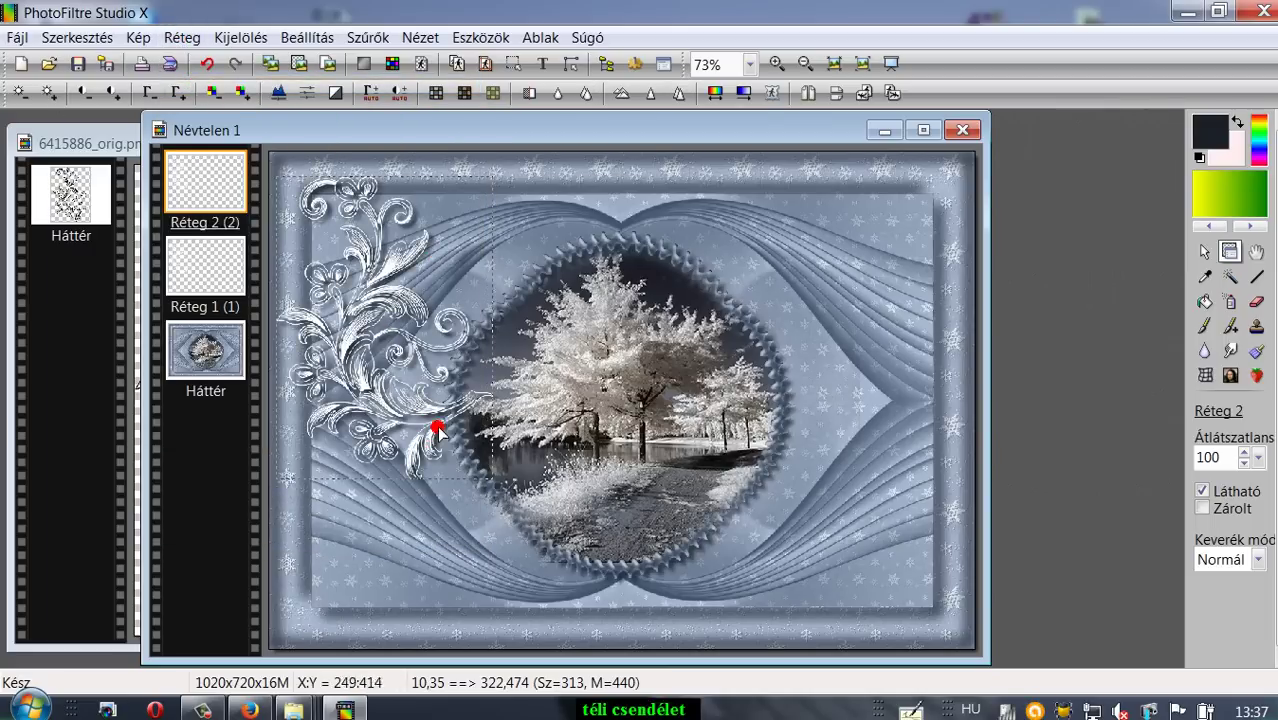
right_click(194, 196)
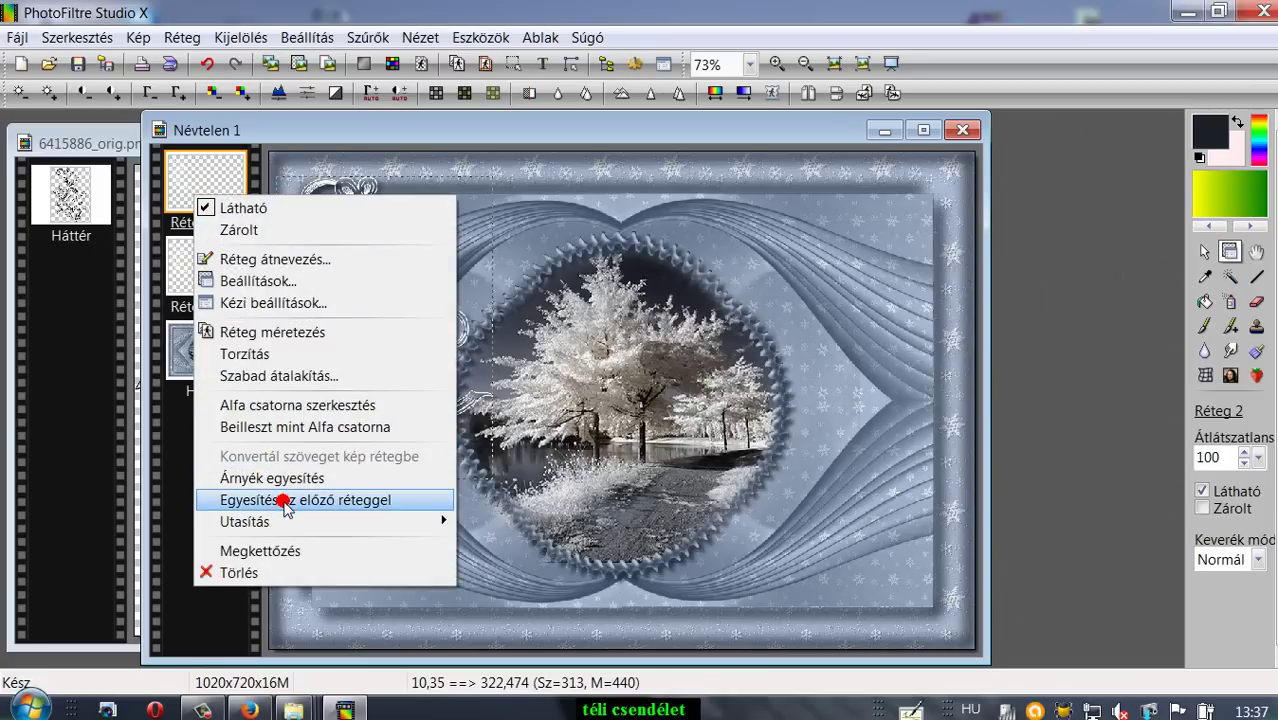
left_click(172, 186)
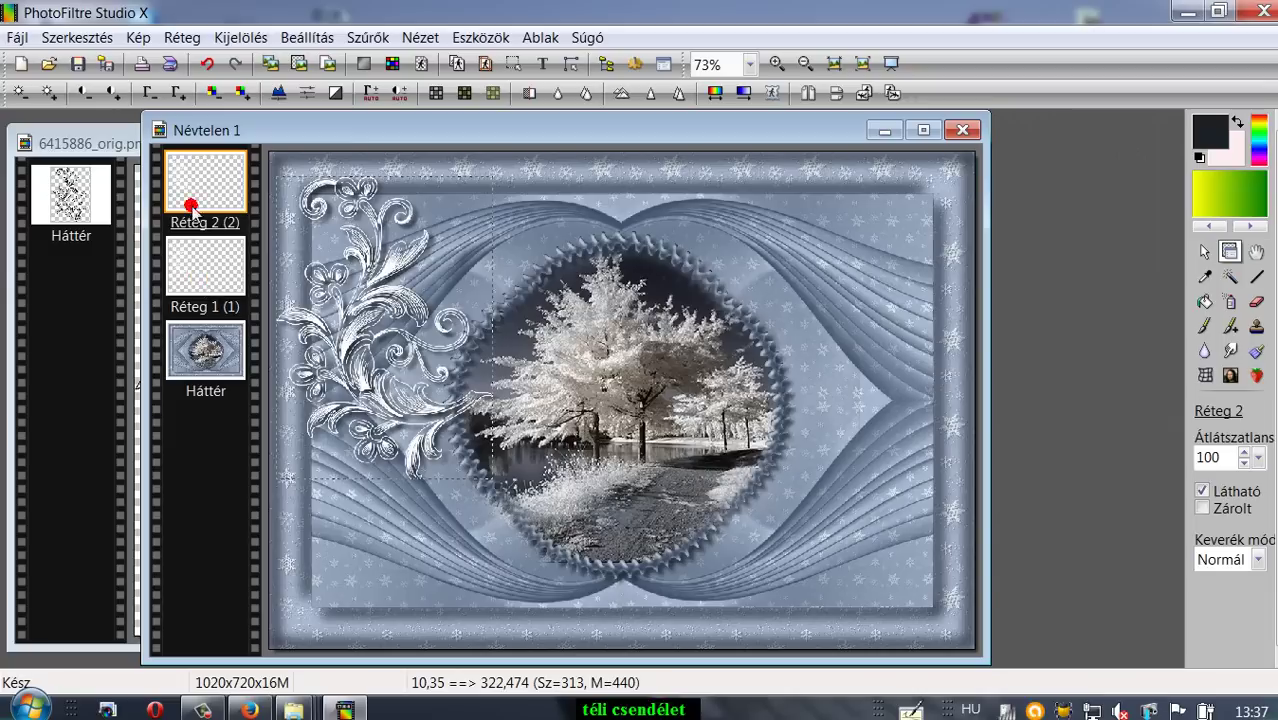
right_click(213, 172)
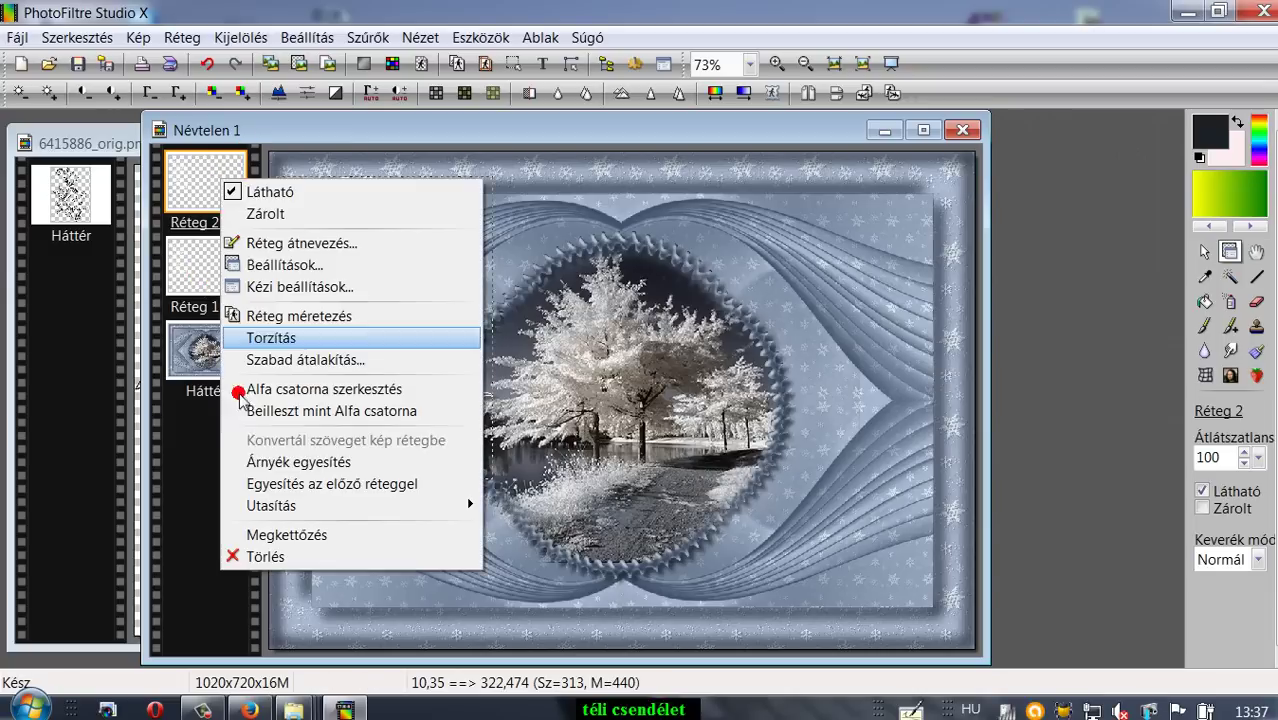
left_click(281, 483)
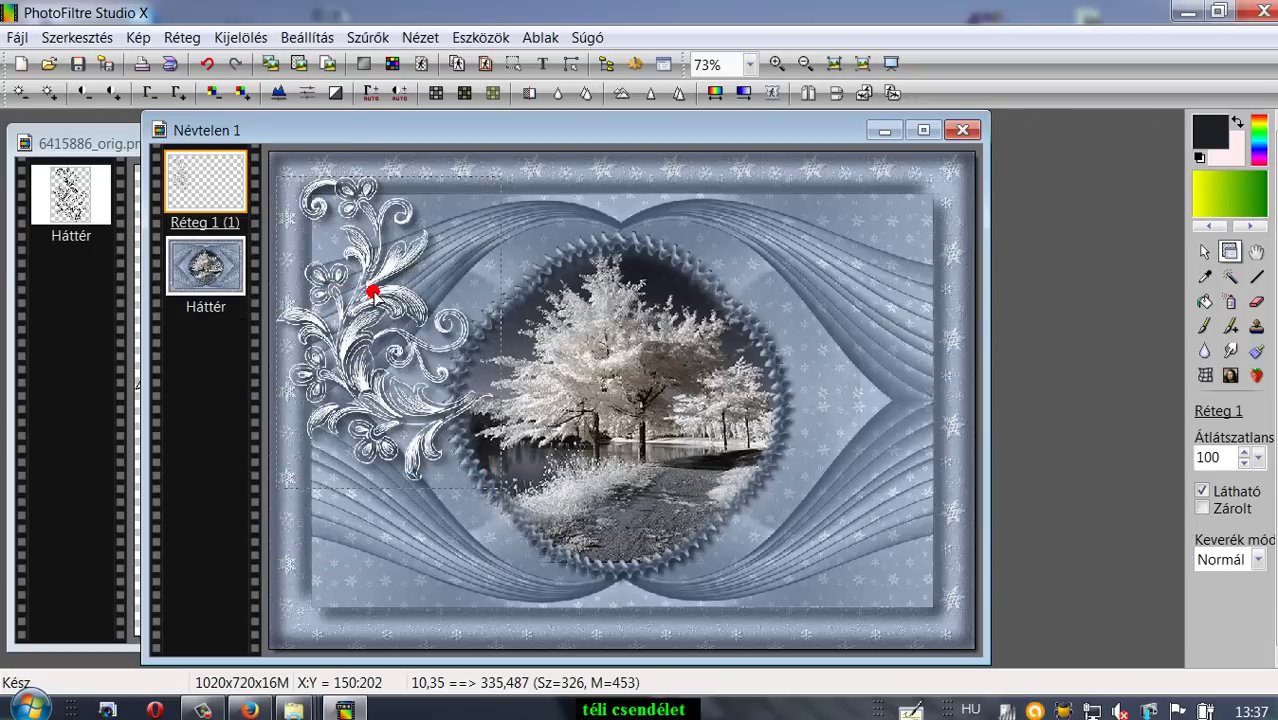
Move the ornament up into the image's upper-left corner and scale it to 86%
left_click_drag(372, 291, 357, 246)
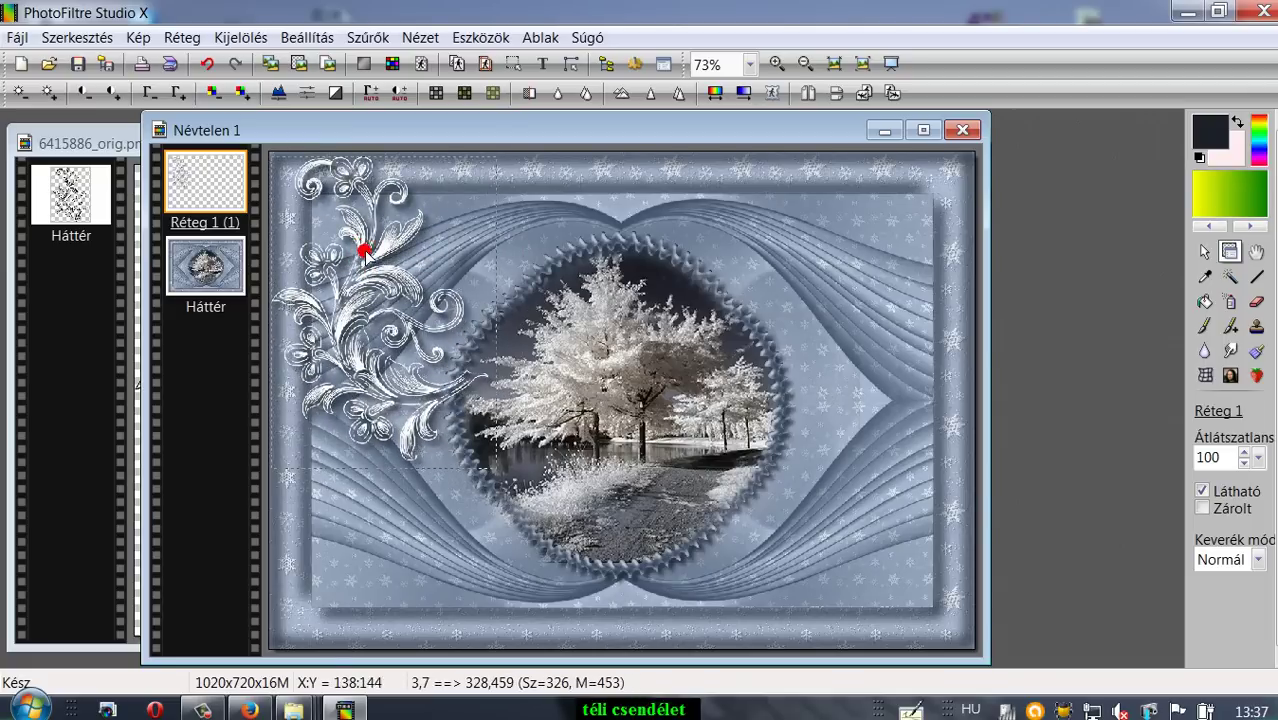
right_click(367, 254)
left_click(437, 436)
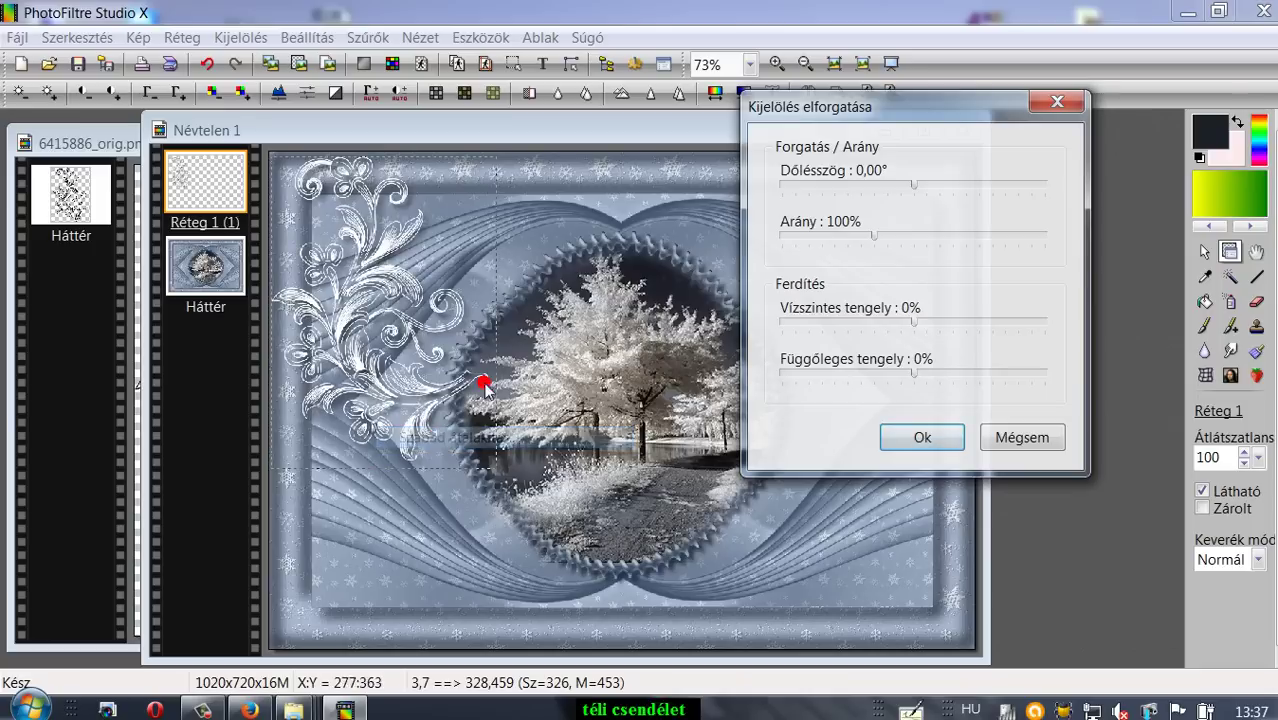
left_click_drag(874, 236, 858, 243)
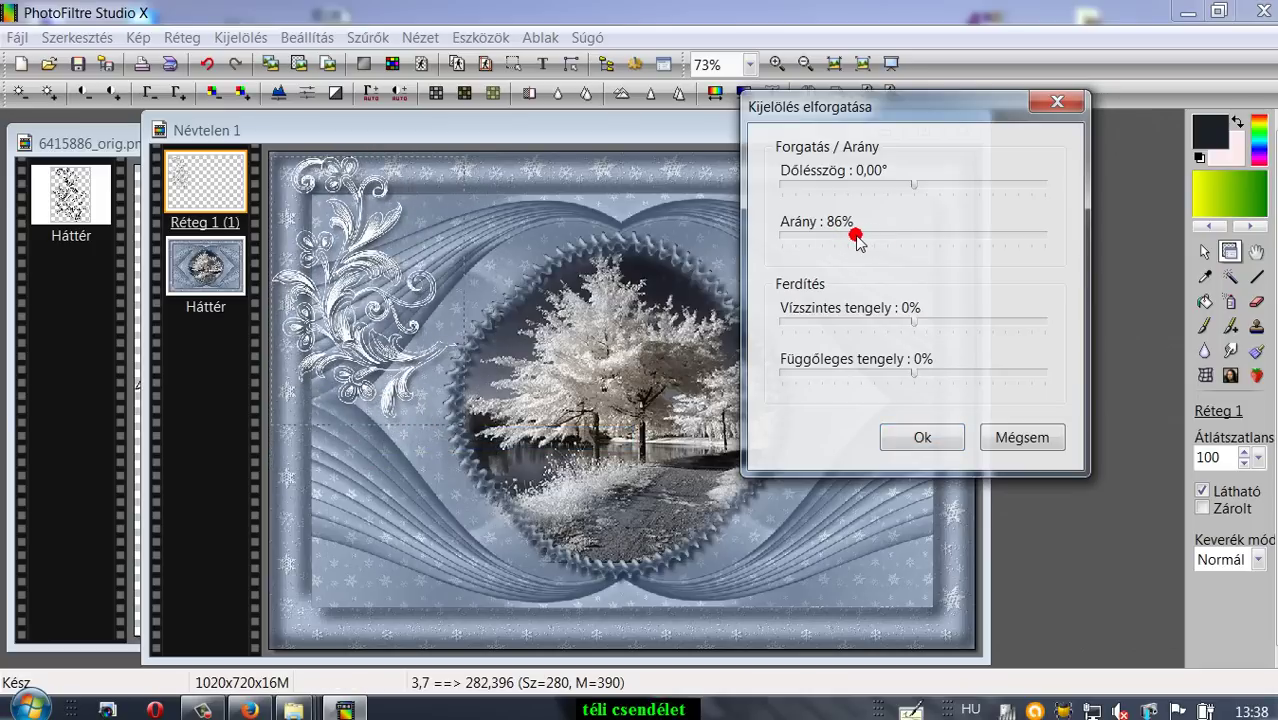
left_click(920, 437)
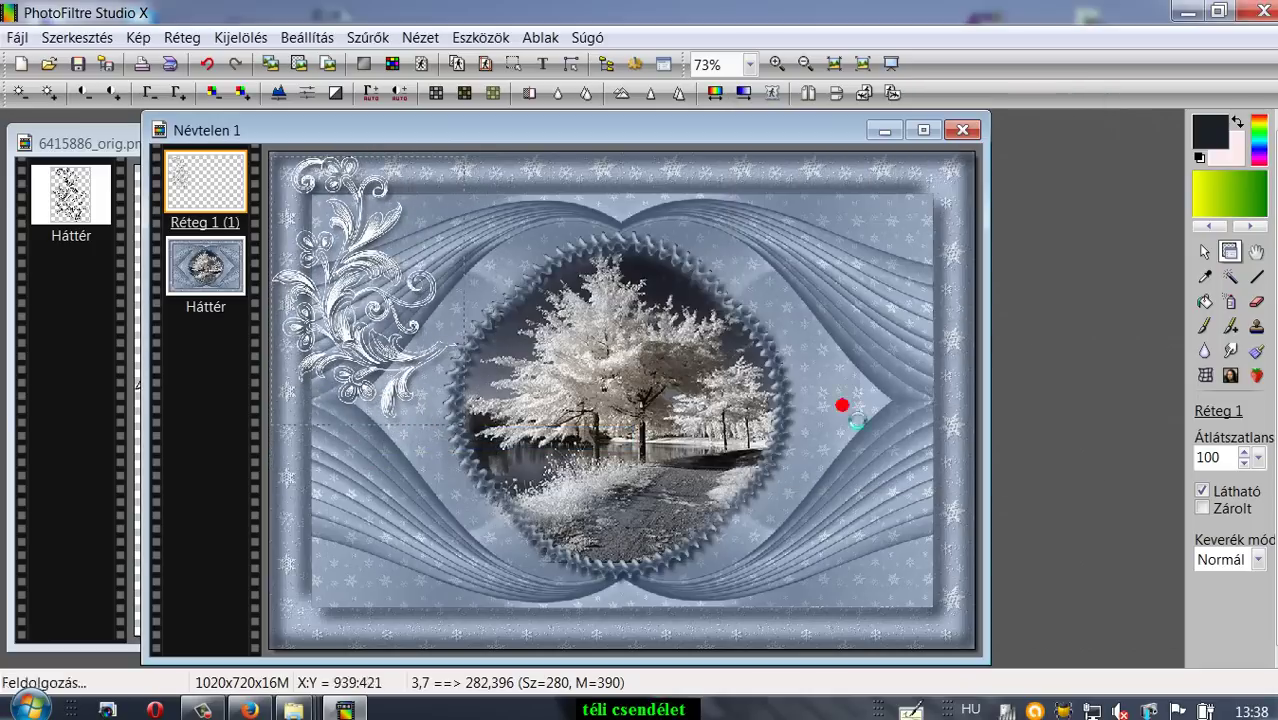
mouse_move(338, 337)
left_mouse_down()
mouse_move(362, 366)
mouse_move(329, 339)
left_mouse_up()
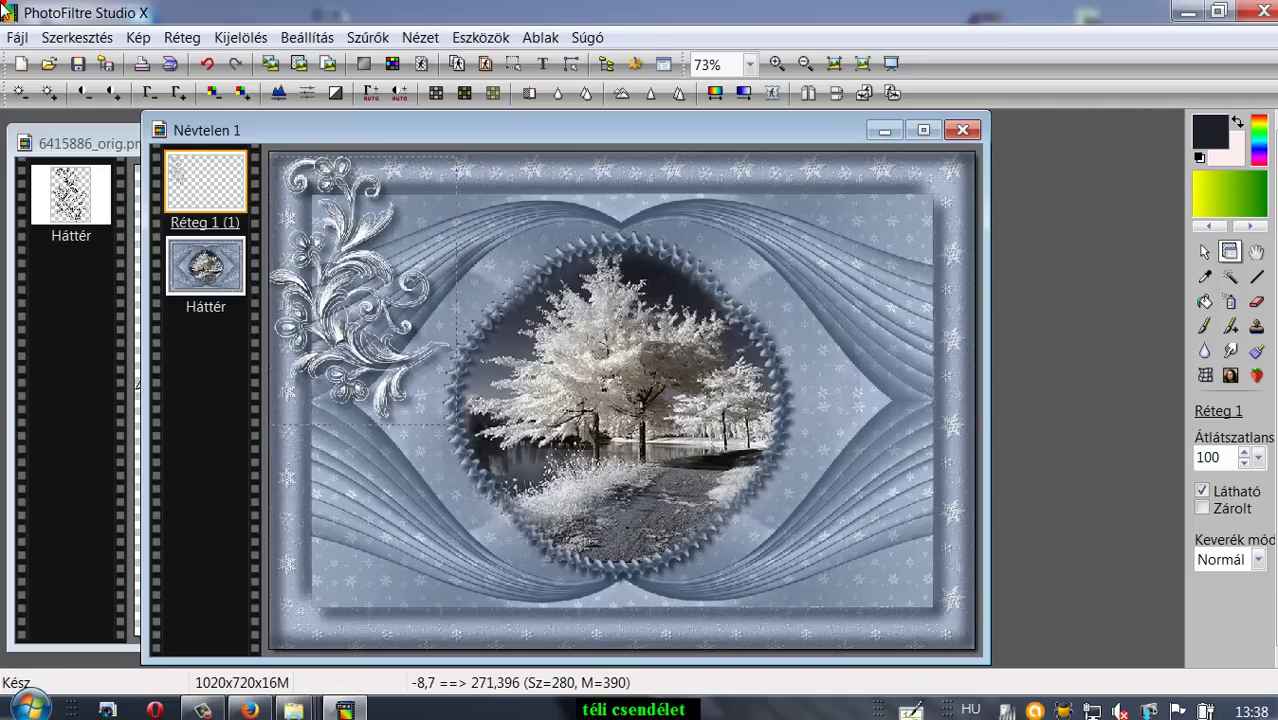
Strengthen the reduced ornament by duplicating its layer once more and merging the copy with the previous layer
left_click(168, 36)
left_click(188, 86)
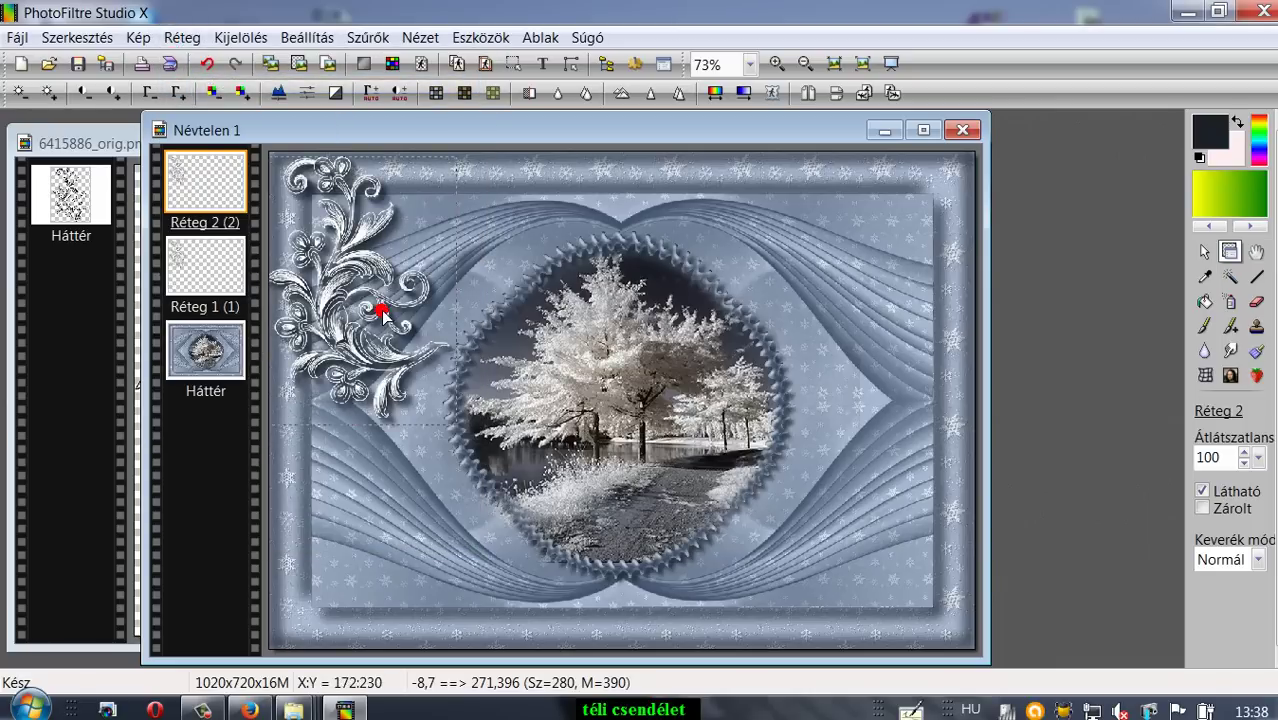
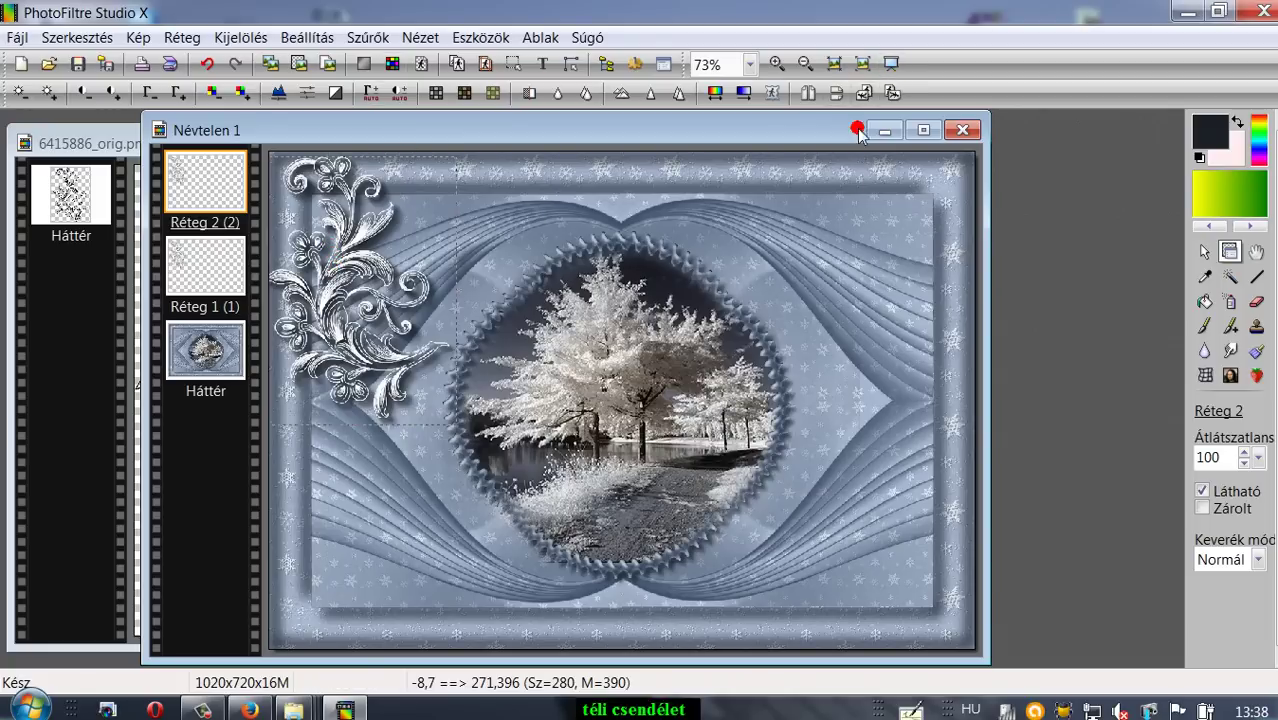
left_click(386, 223)
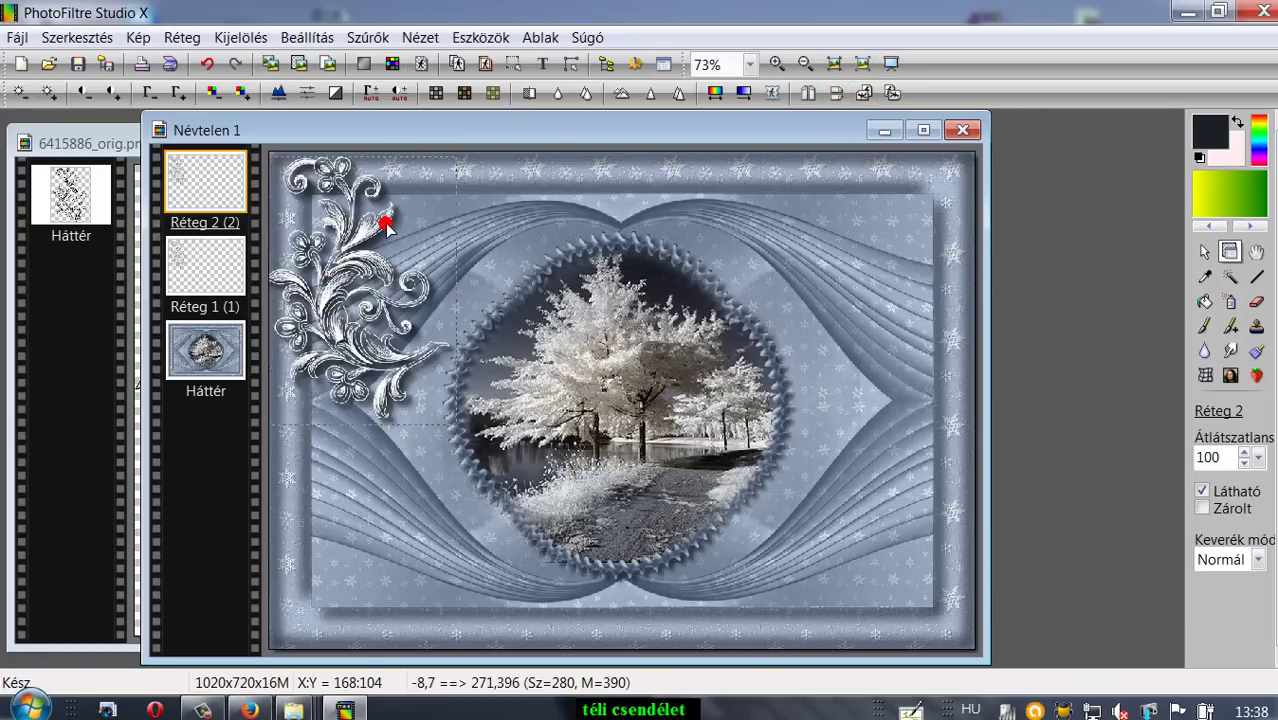
mouse_move(386, 223)
left_mouse_down()
mouse_move(396, 426)
mouse_move(368, 280)
left_mouse_up()
left_click(249, 88)
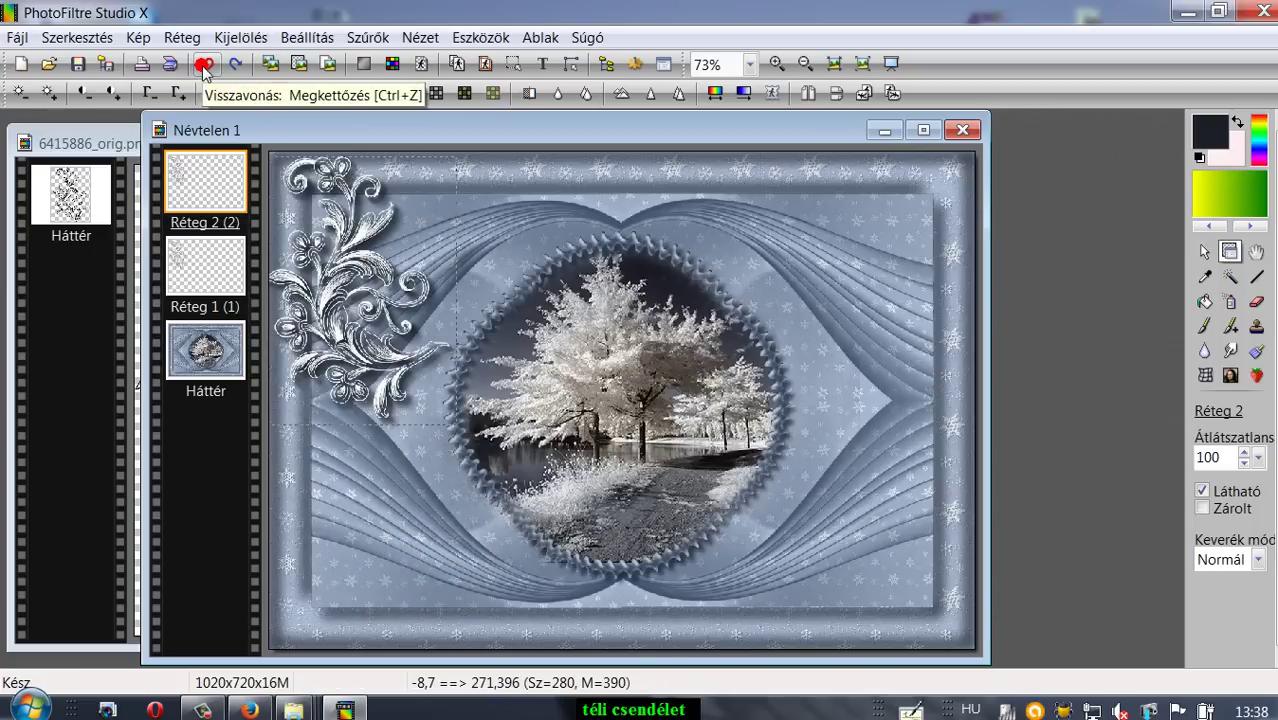
left_click(188, 178)
right_click(188, 178)
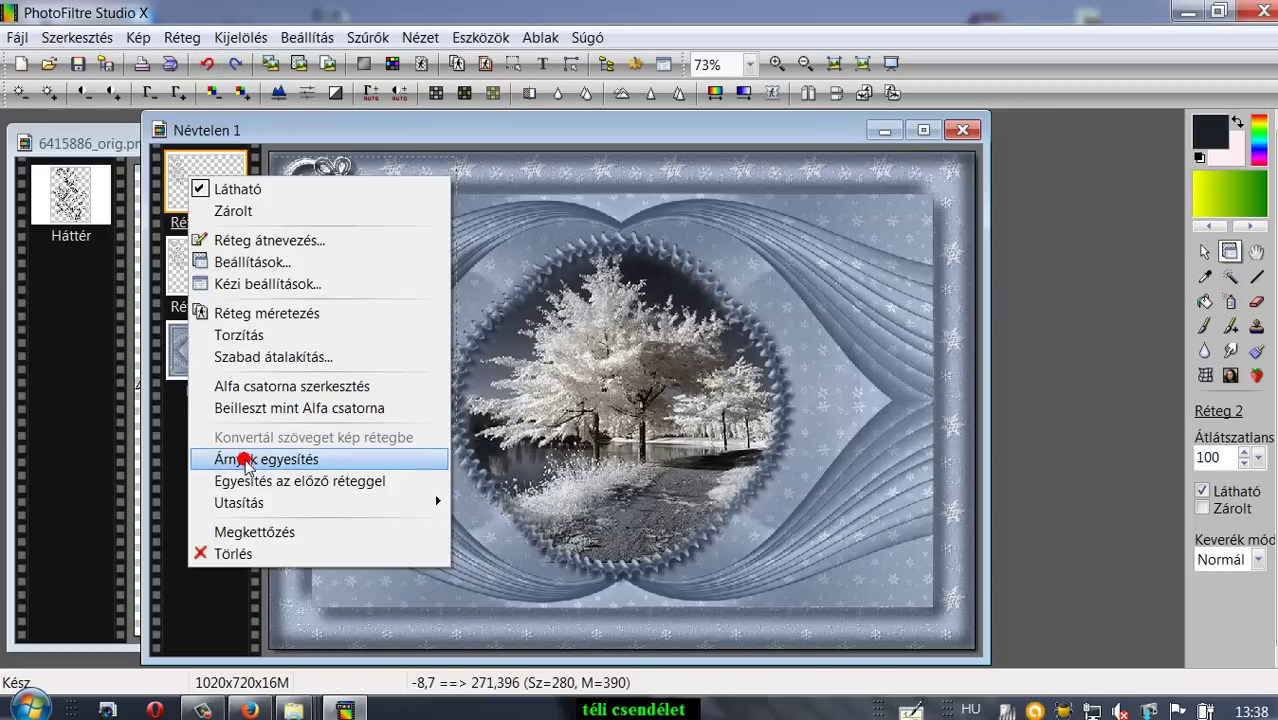
left_click(245, 484)
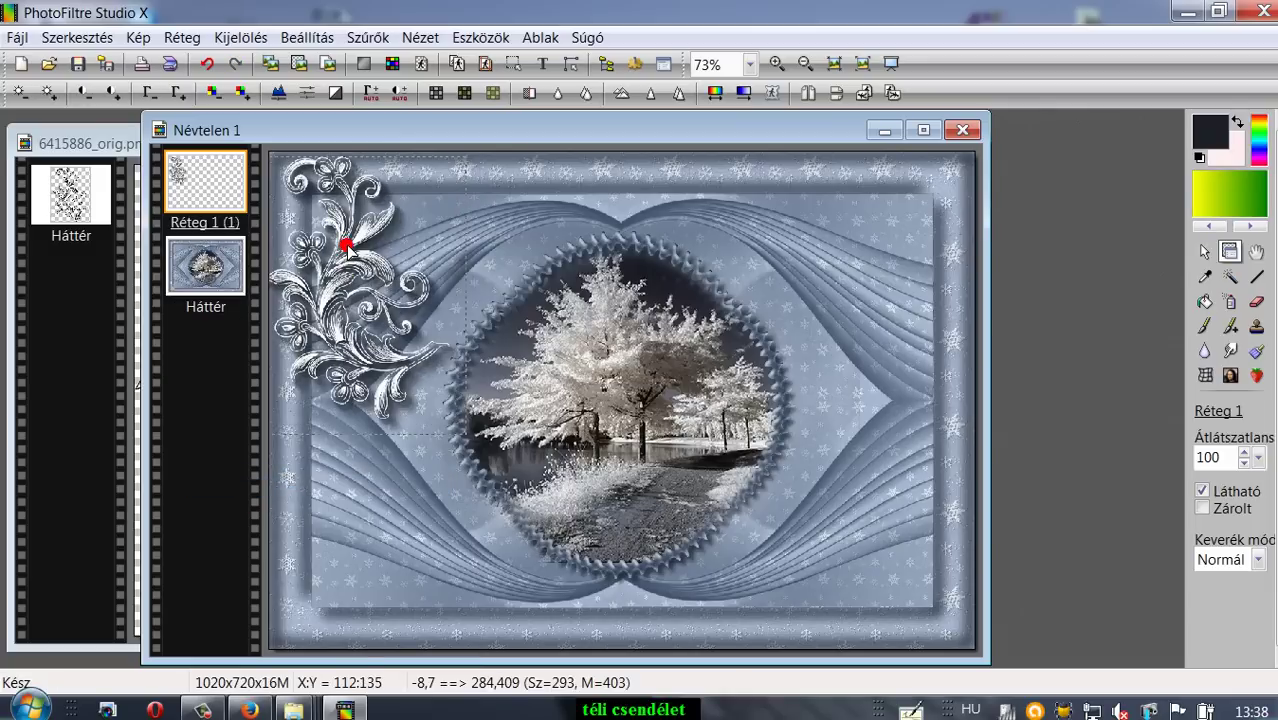
Duplicate the ornament layer, flip the copy vertically and place it in the image's lower-left corner
left_click(180, 37)
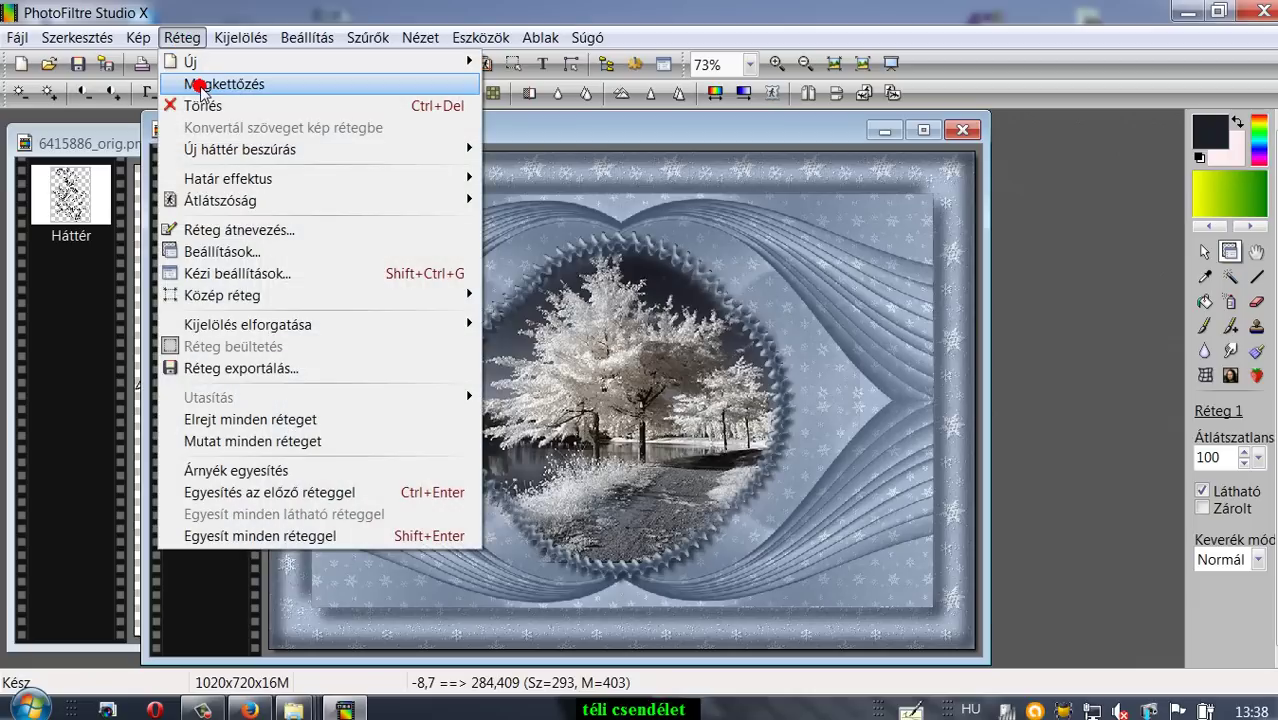
left_click(200, 82)
left_click_drag(371, 262, 395, 430)
left_click(837, 94)
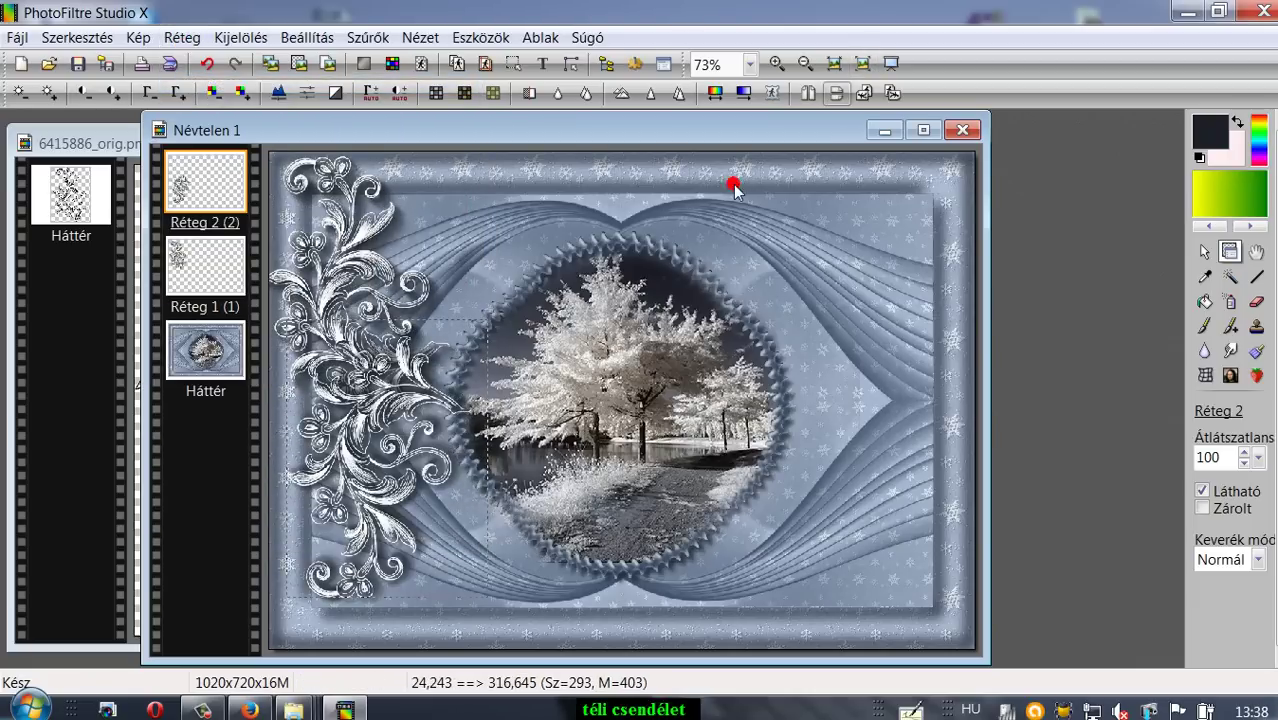
left_click_drag(426, 394, 389, 438)
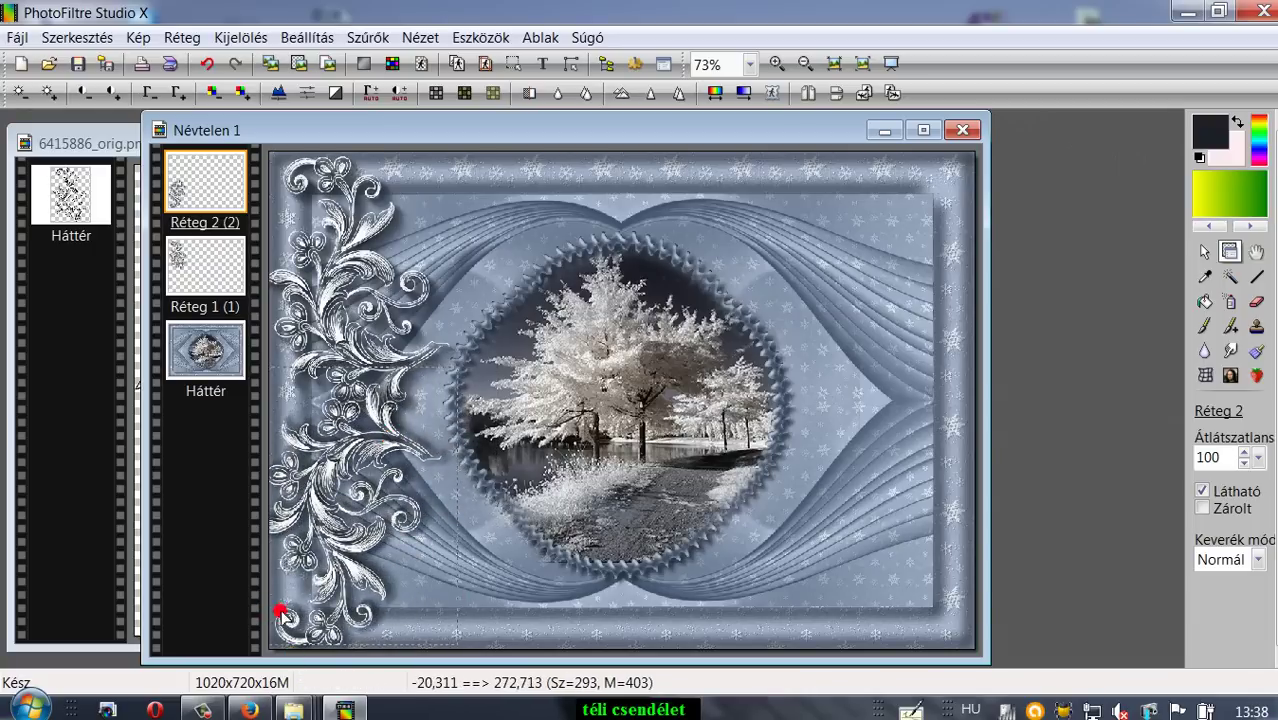
Shift the lower-left and upper-left floral ornaments slightly to the right
mouse_move(316, 520)
left_mouse_down()
mouse_move(347, 518)
mouse_move(336, 521)
left_mouse_up()
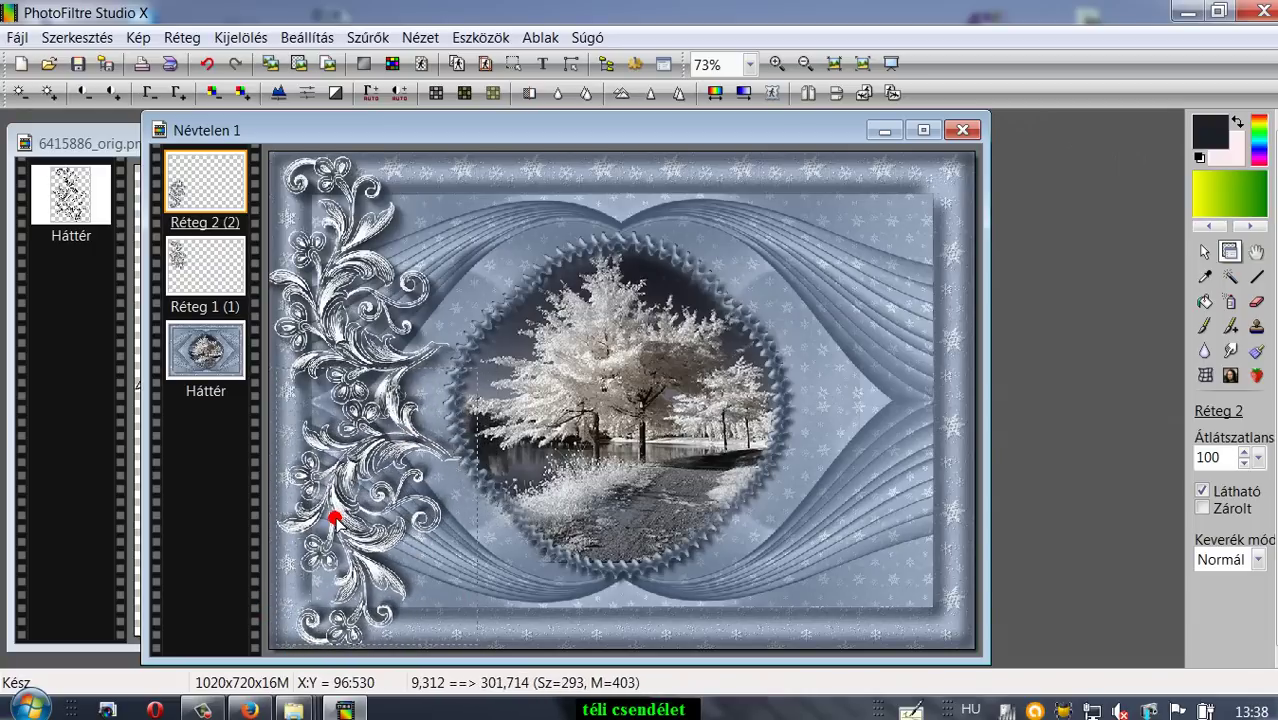
left_click(337, 330)
mouse_move(338, 330)
left_mouse_down()
mouse_move(349, 310)
mouse_move(344, 330)
left_mouse_up()
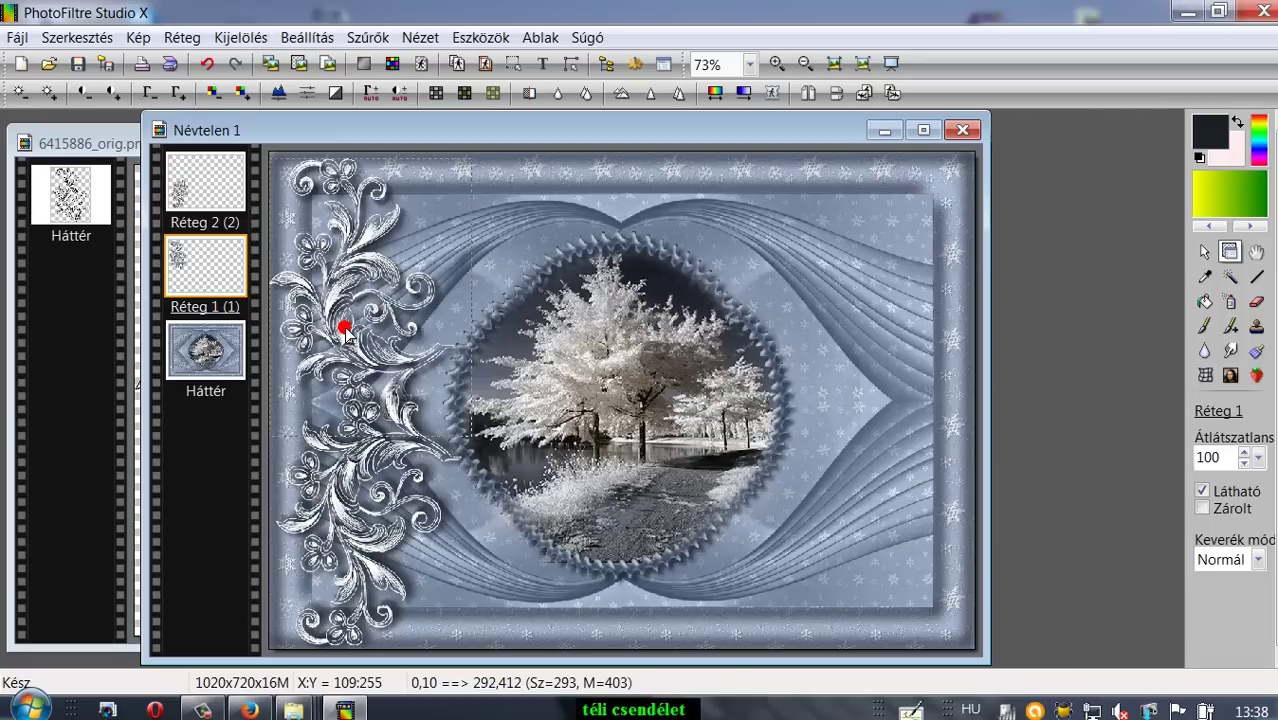
Scale the upper-left ornament layer to 88% with the free transform
right_click(360, 251)
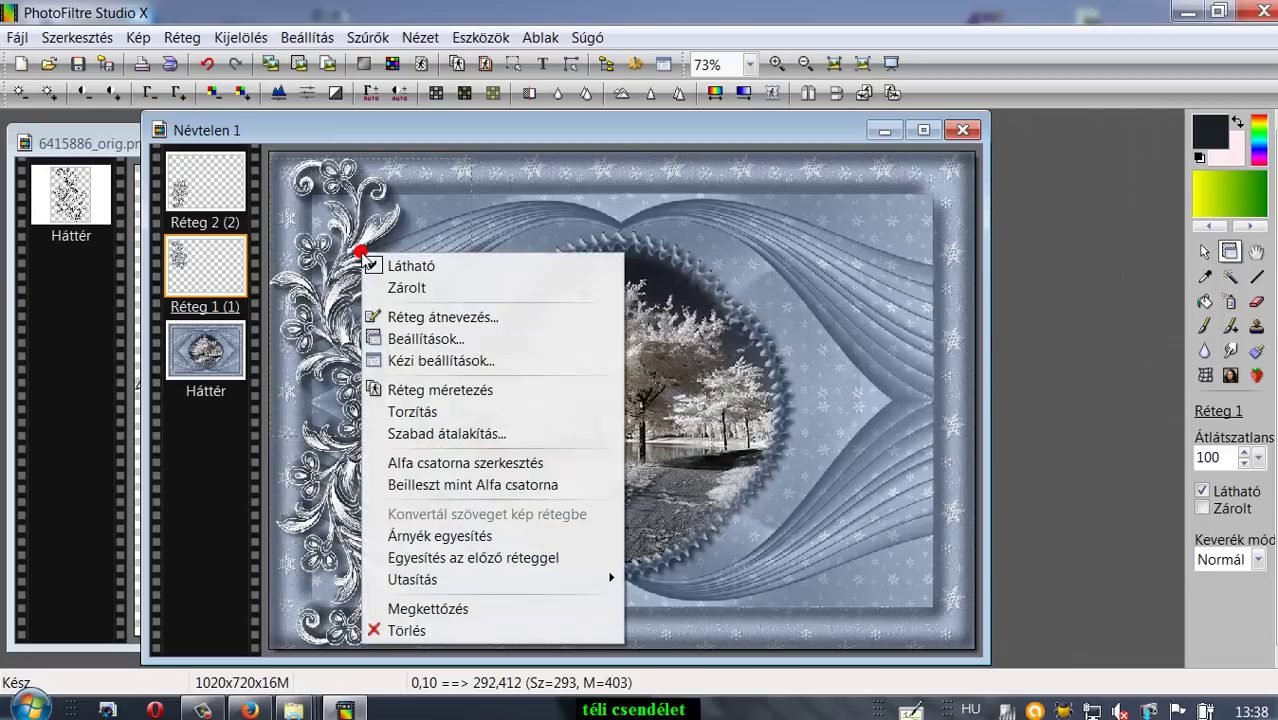
left_click(416, 434)
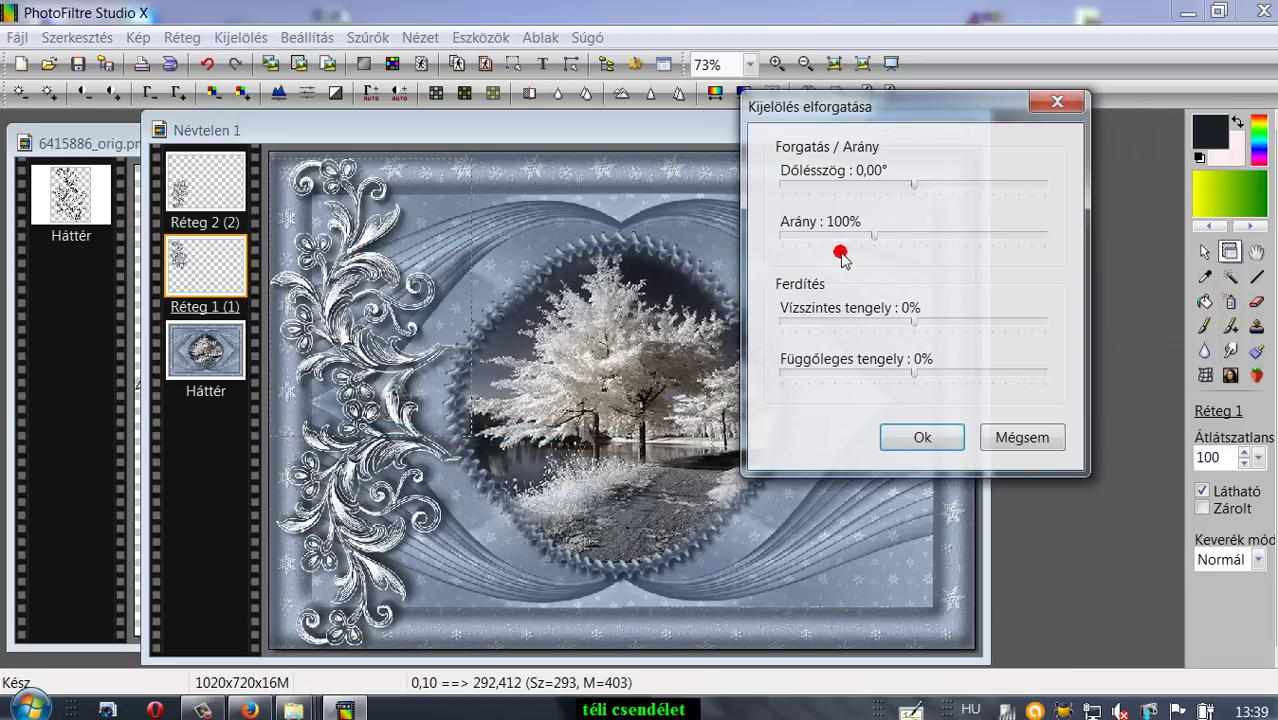
left_click_drag(874, 242, 872, 242)
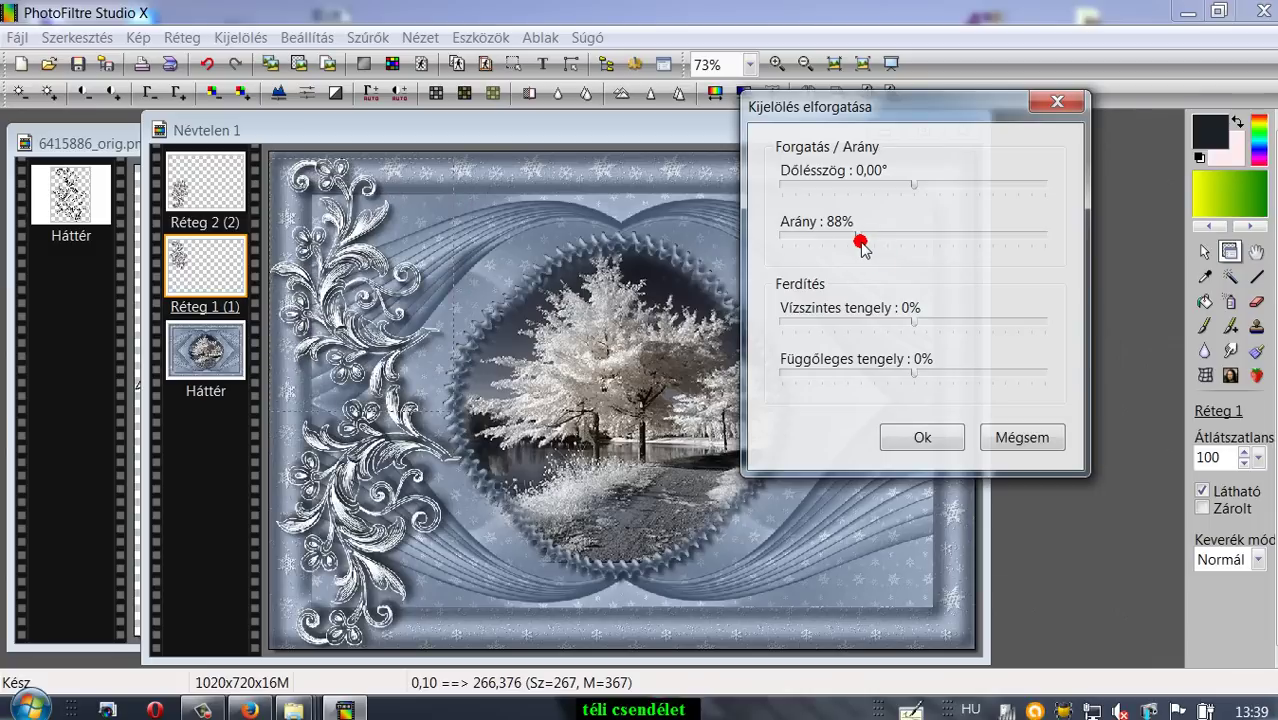
left_click(904, 437)
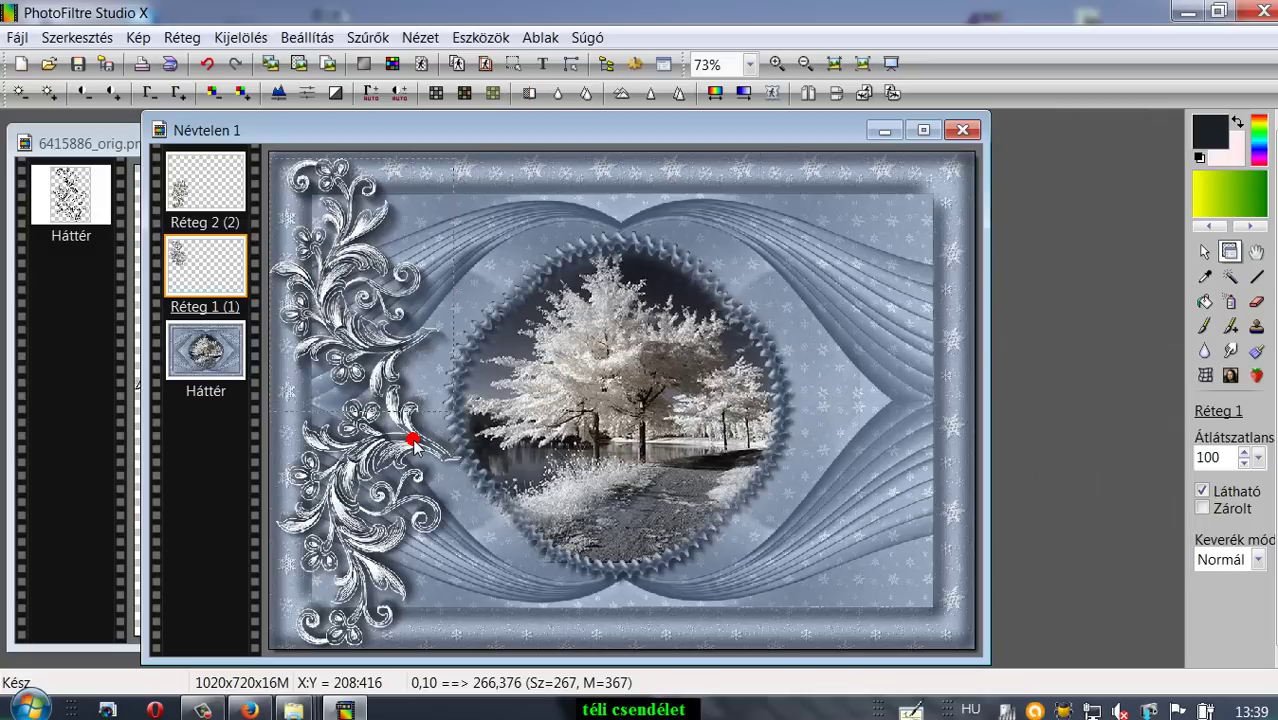
Move the old lower ornament off the canvas and put a vertically flipped duplicate of the reduced upper ornament in the lower-left corner
left_click_drag(415, 445, 2, 712)
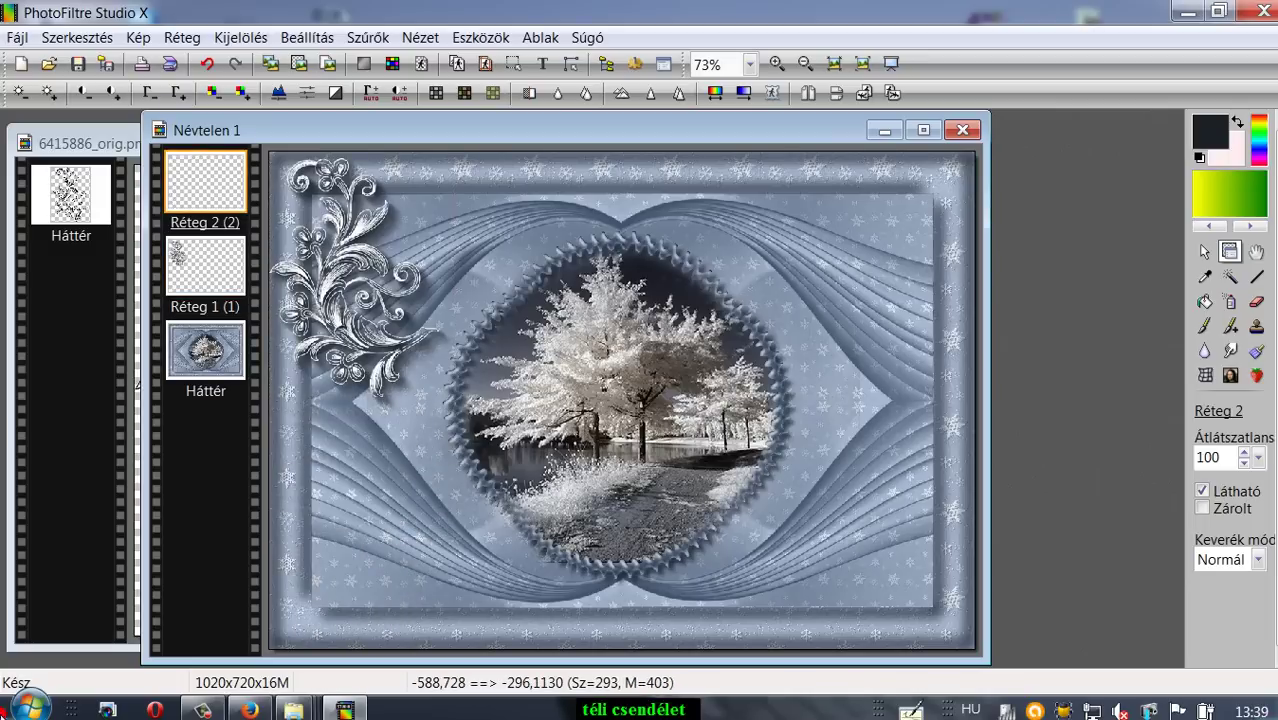
left_click(225, 245)
left_click(184, 37)
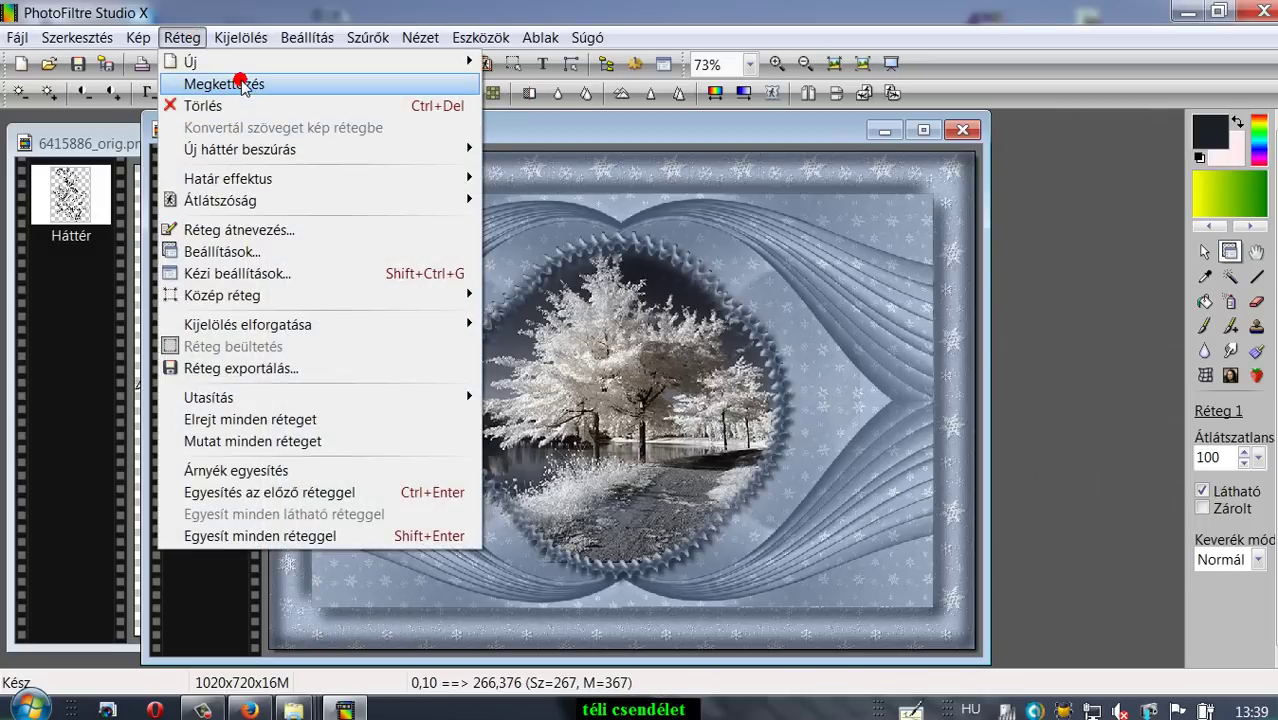
left_click(240, 84)
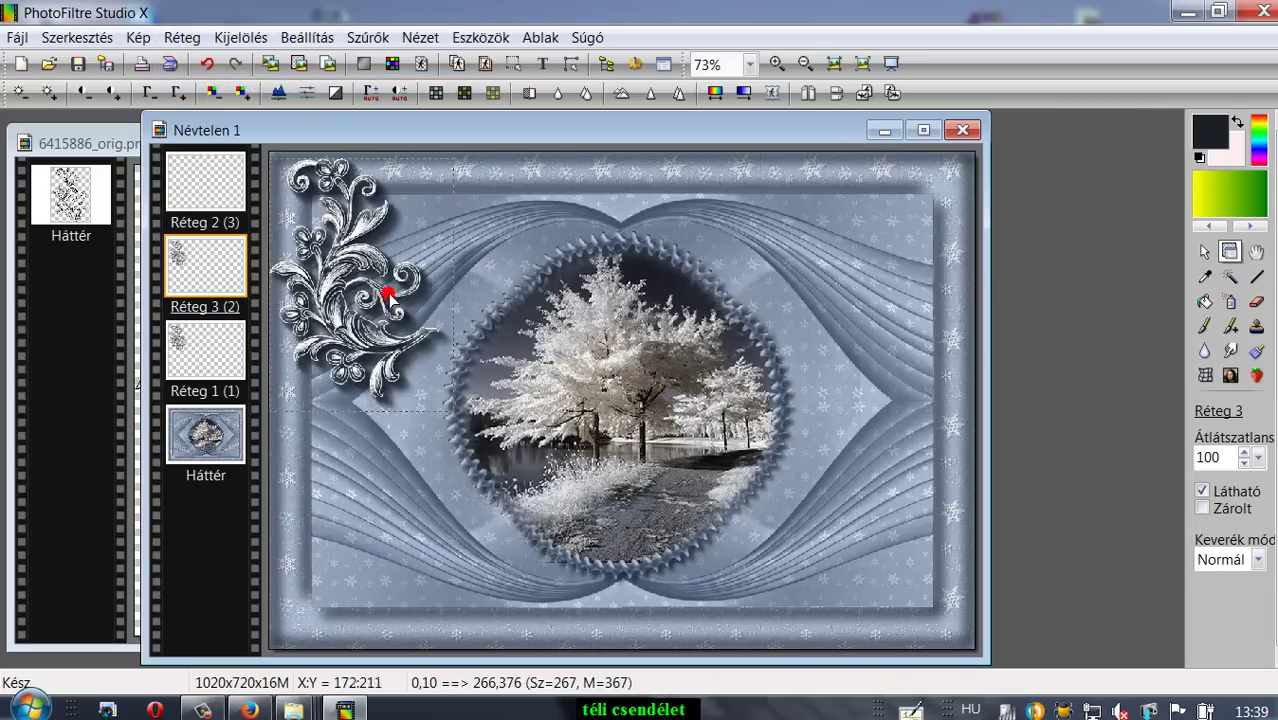
left_click(845, 94)
left_click_drag(397, 237, 399, 457)
Nudge the upper ornament slightly to align it and merge the flipped copy with the layer beneath it
left_click(380, 383)
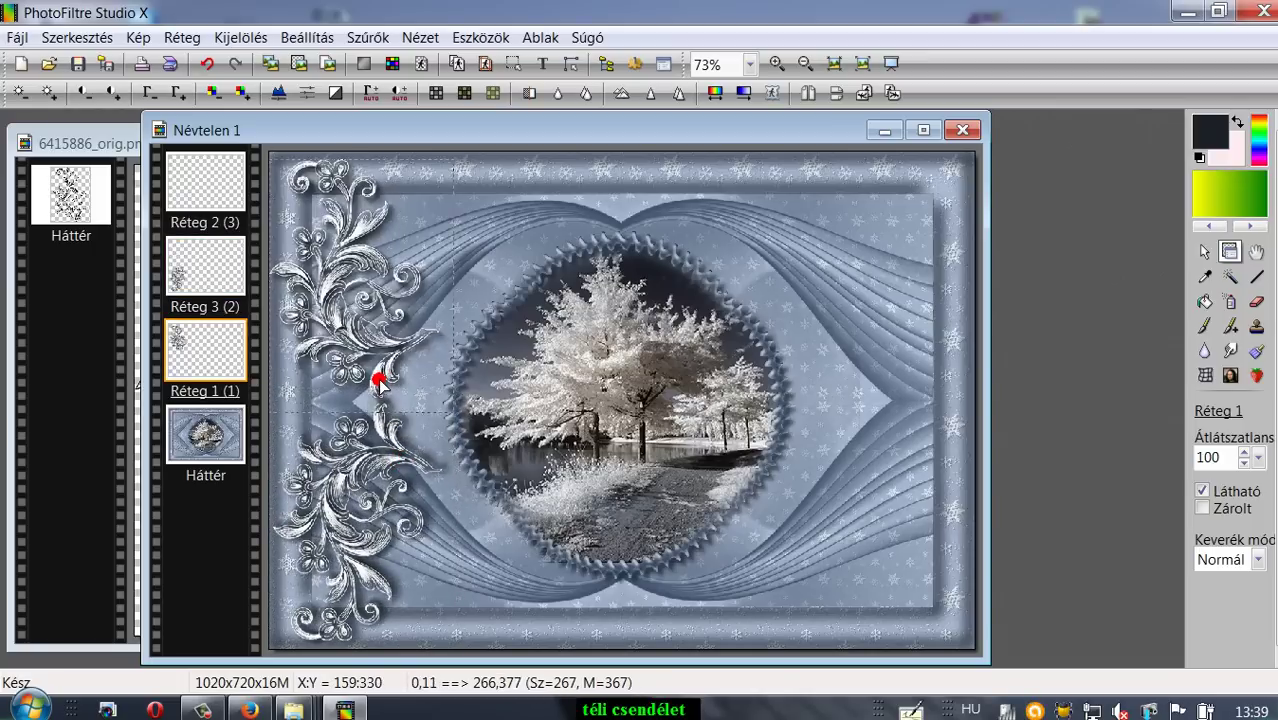
left_click_drag(380, 383, 382, 385)
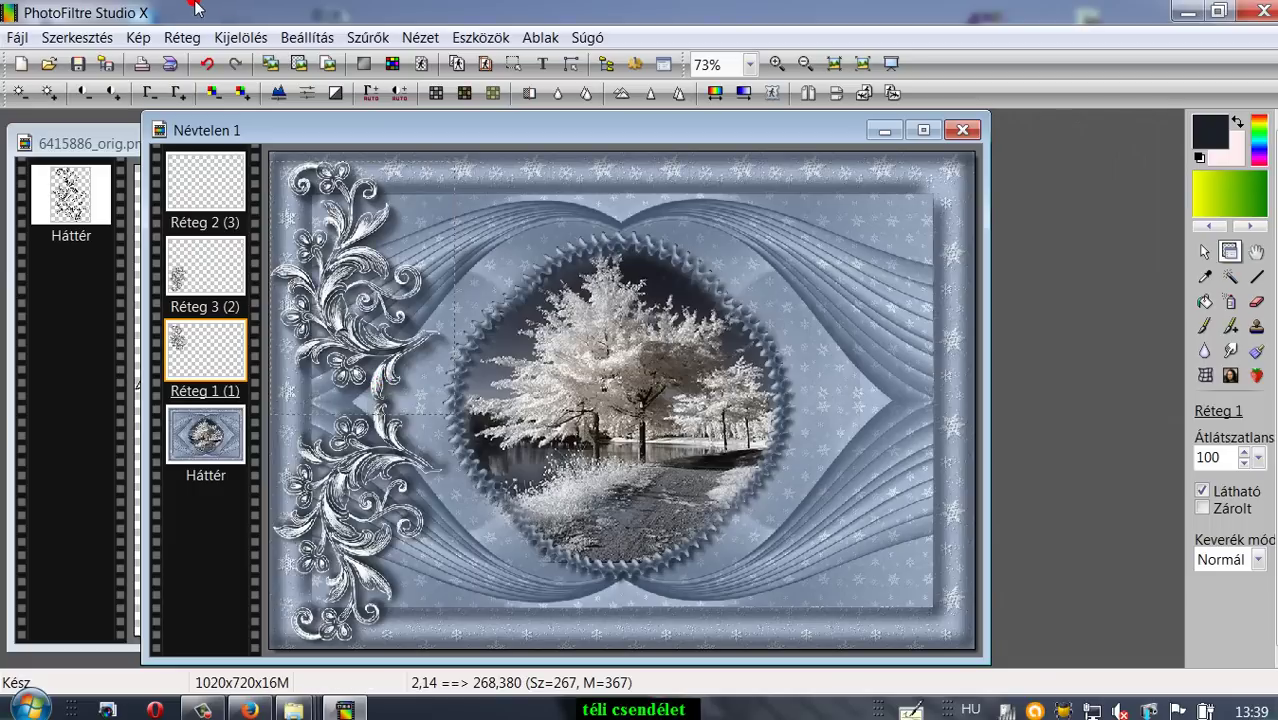
right_click(231, 248)
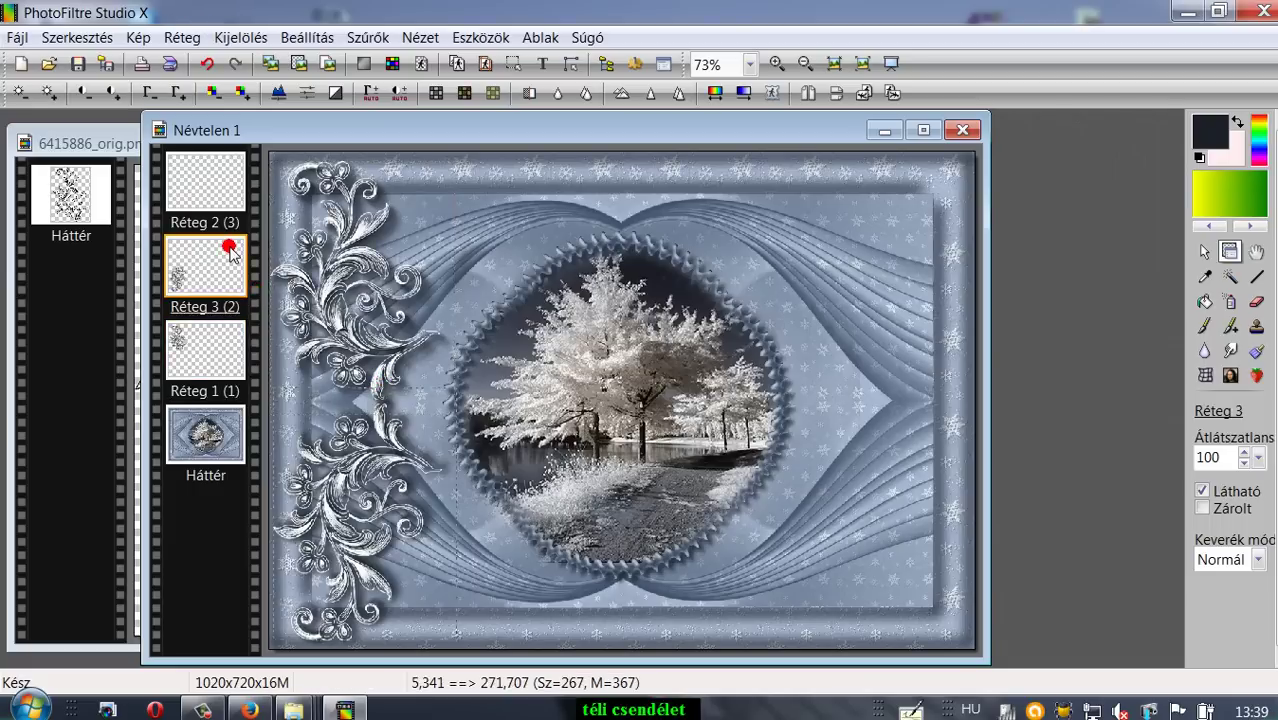
left_click(246, 553)
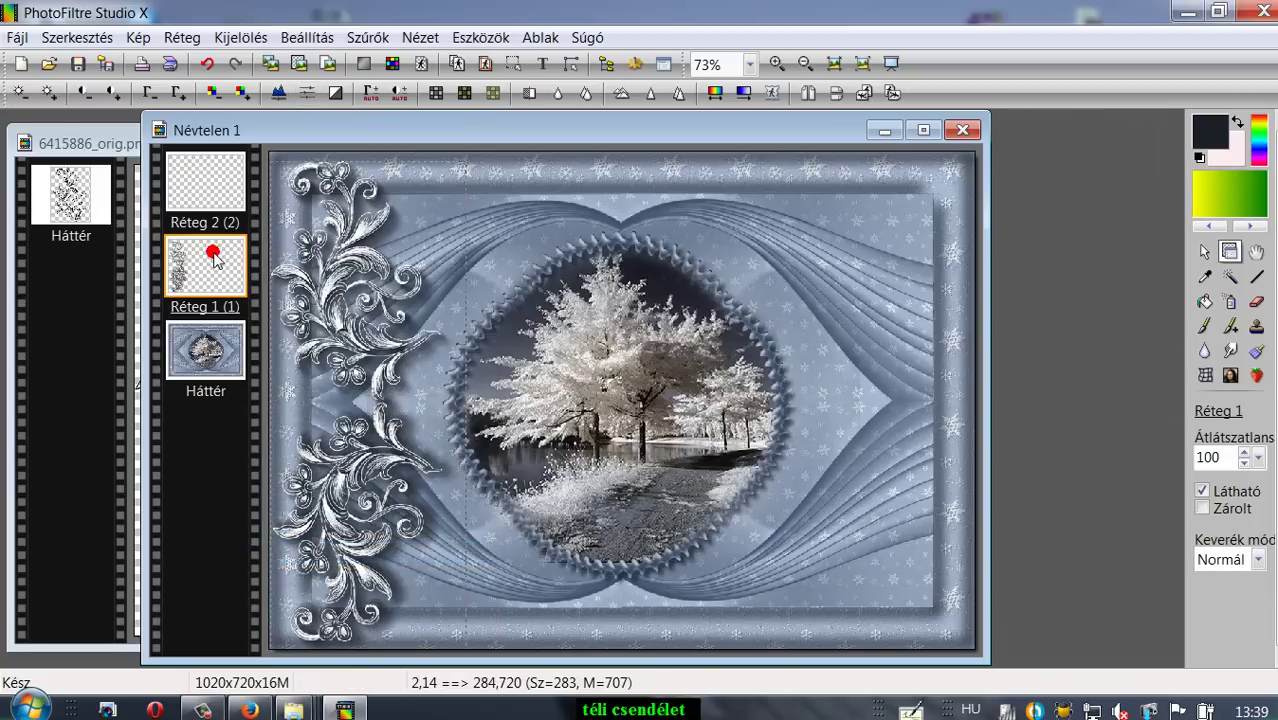
Apply a dark smoothed shadow to the merged ornament layer with X and Y offsets of 7, 80% opacity and radius 6
left_click(182, 37)
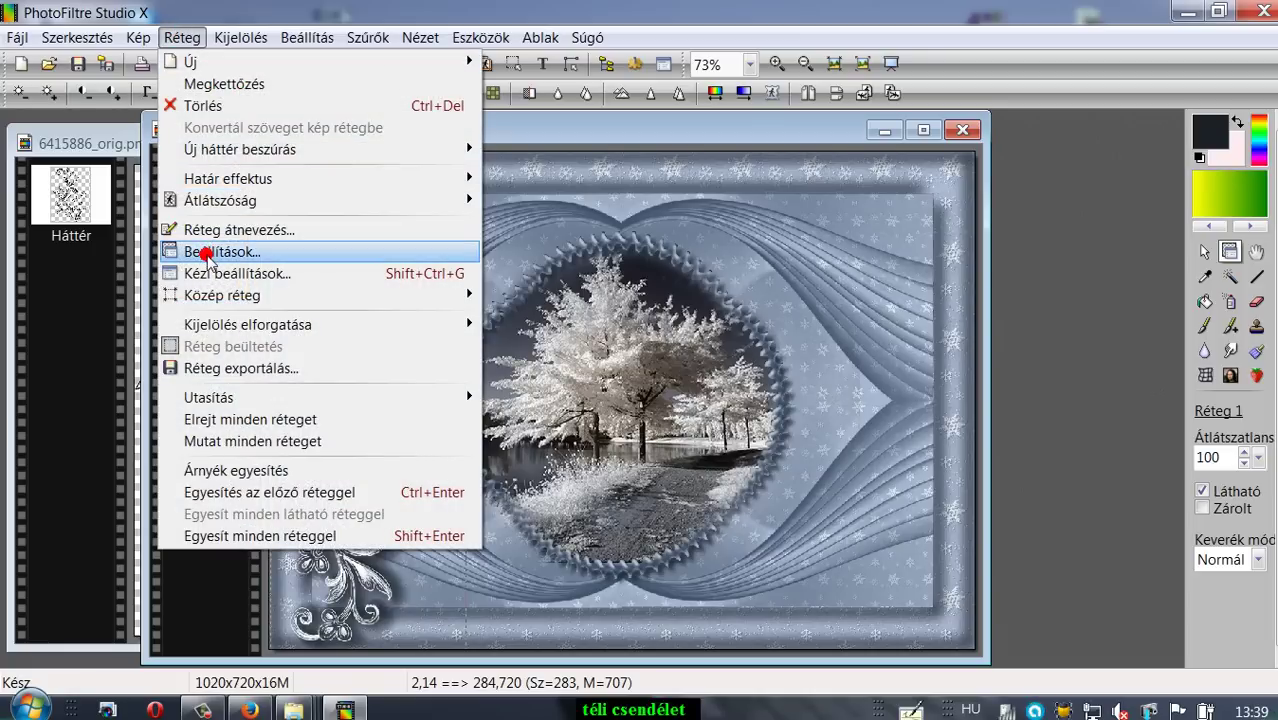
left_click(207, 257)
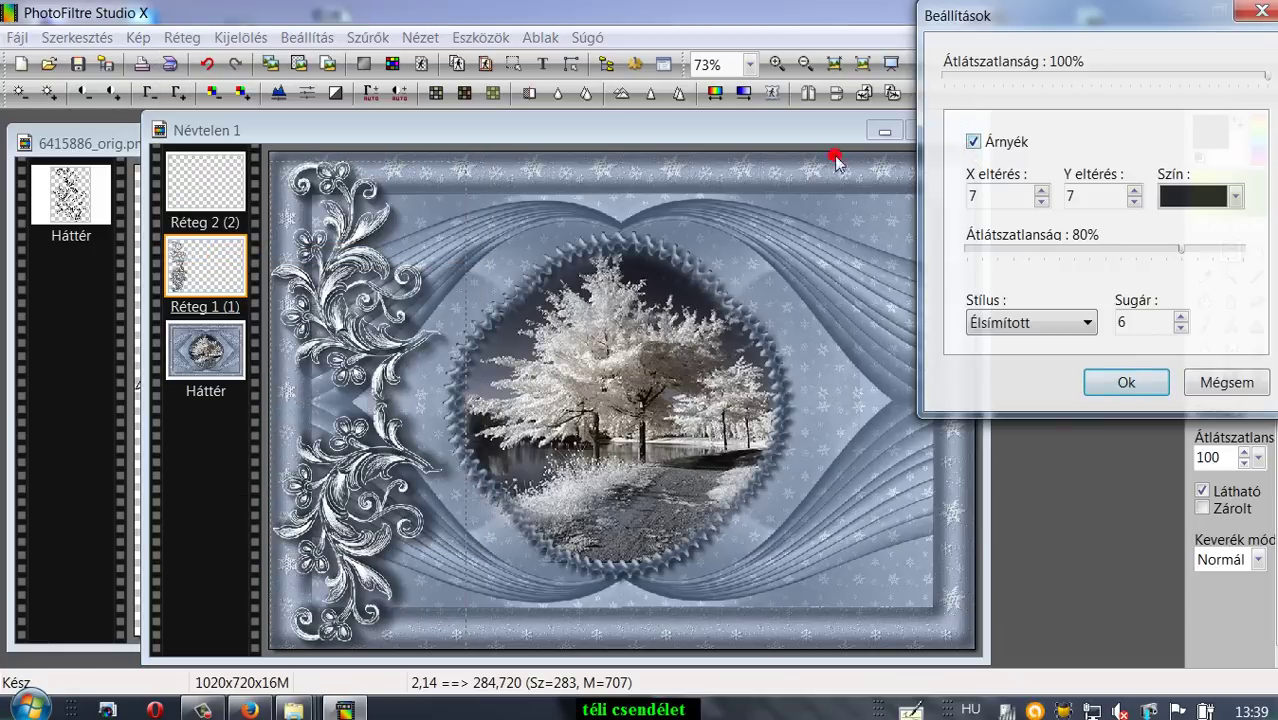
left_click(1122, 386)
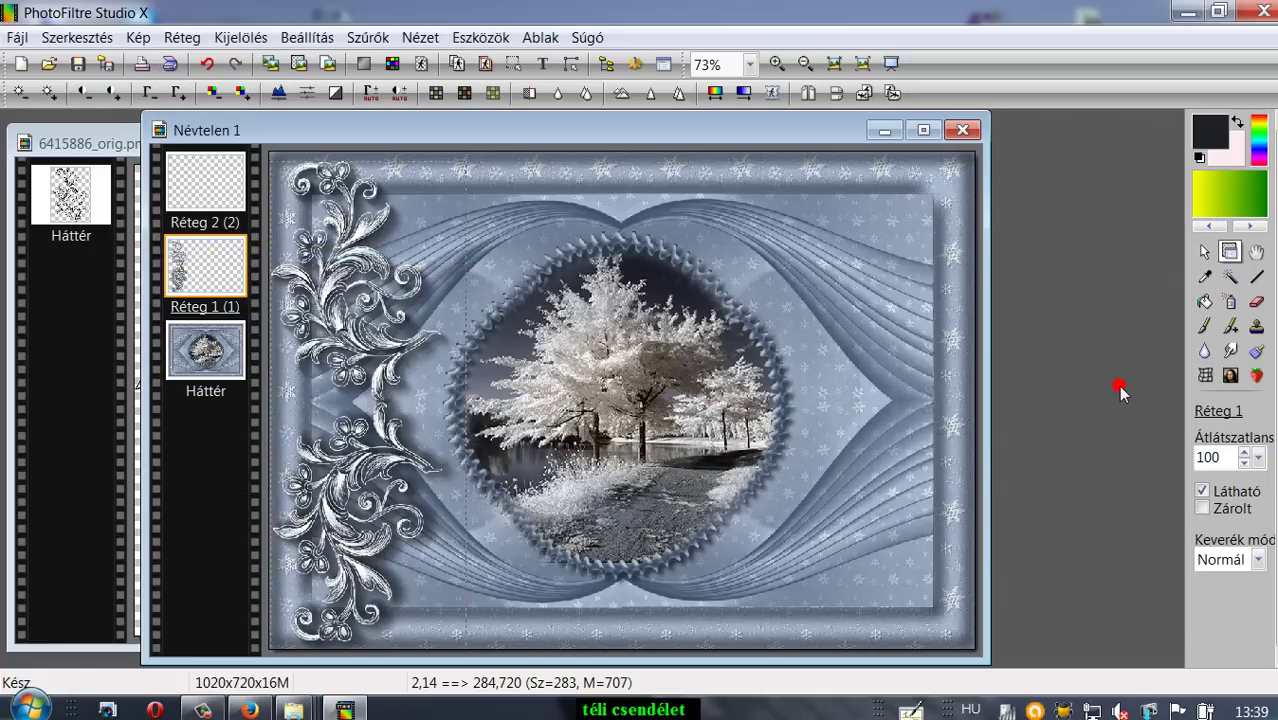
Minimize the 6415886_orig.png window and shift the Névtelen 1 composition window aside
left_click(50, 305)
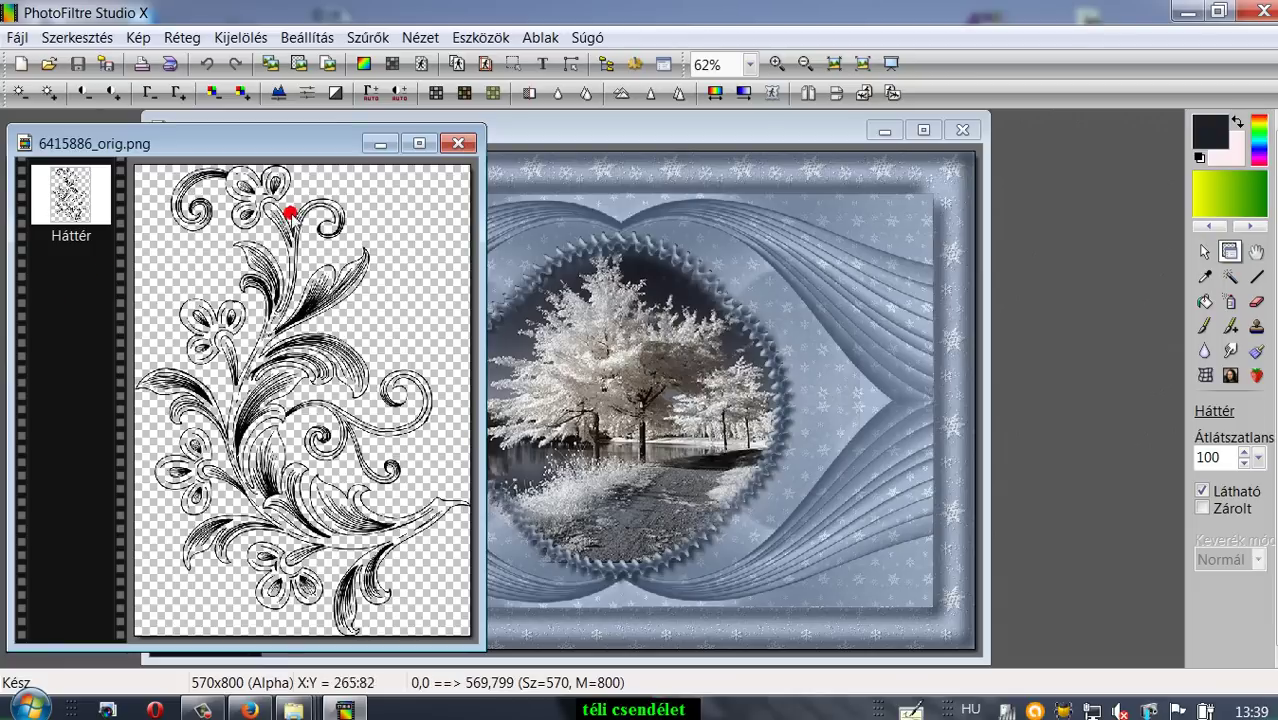
left_click(381, 143)
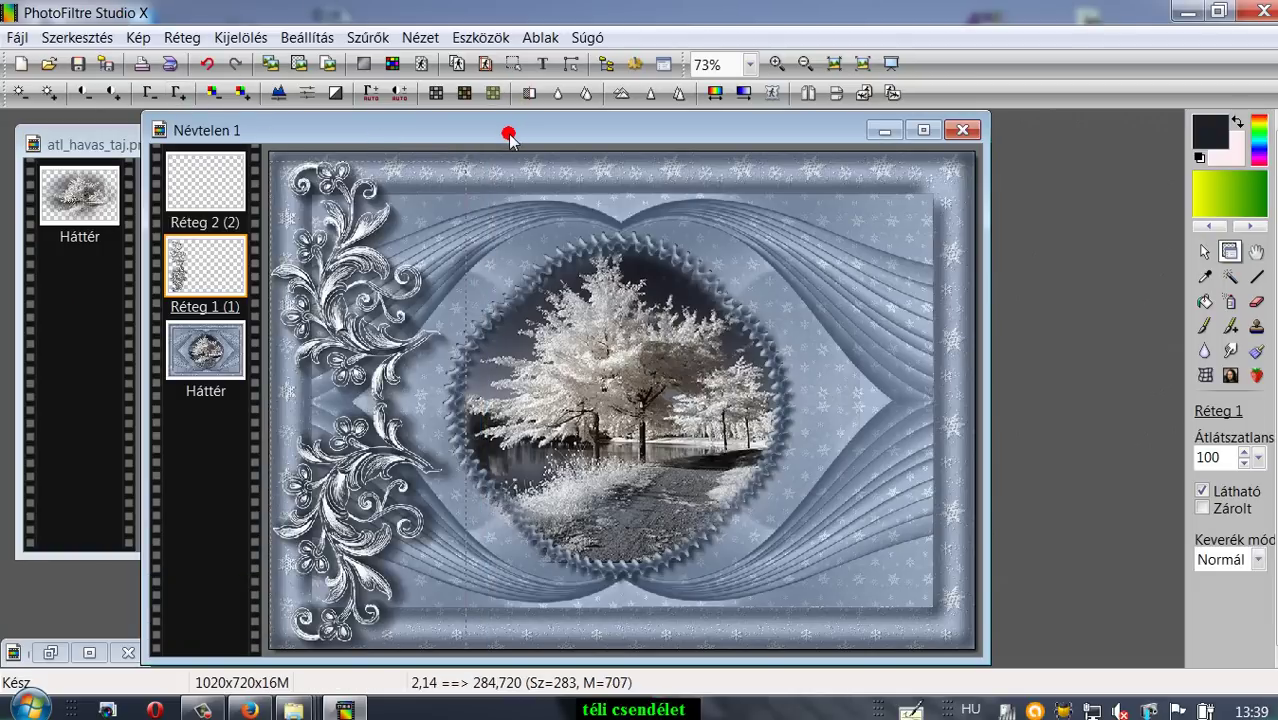
left_click_drag(515, 133, 573, 121)
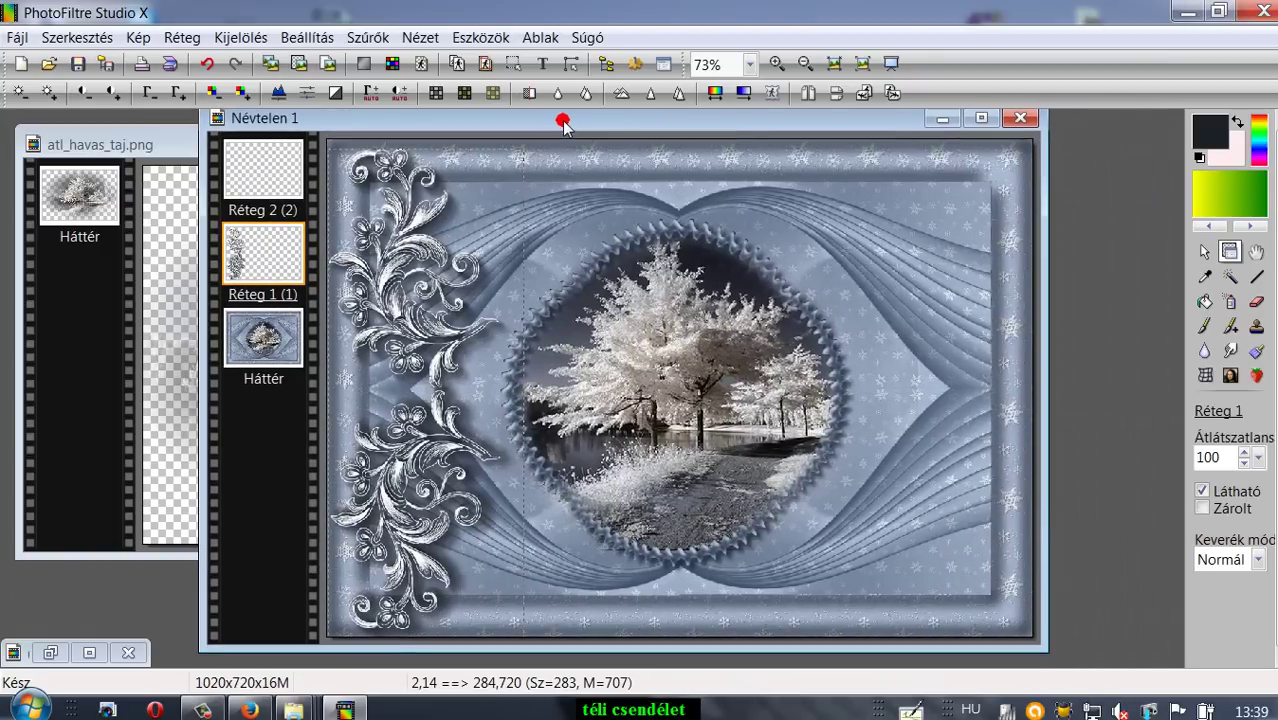
Open the picture of the woman in the white coat, 0_9789a_e1f32c36_L.png, from the Kellékek folder
left_click(49, 64)
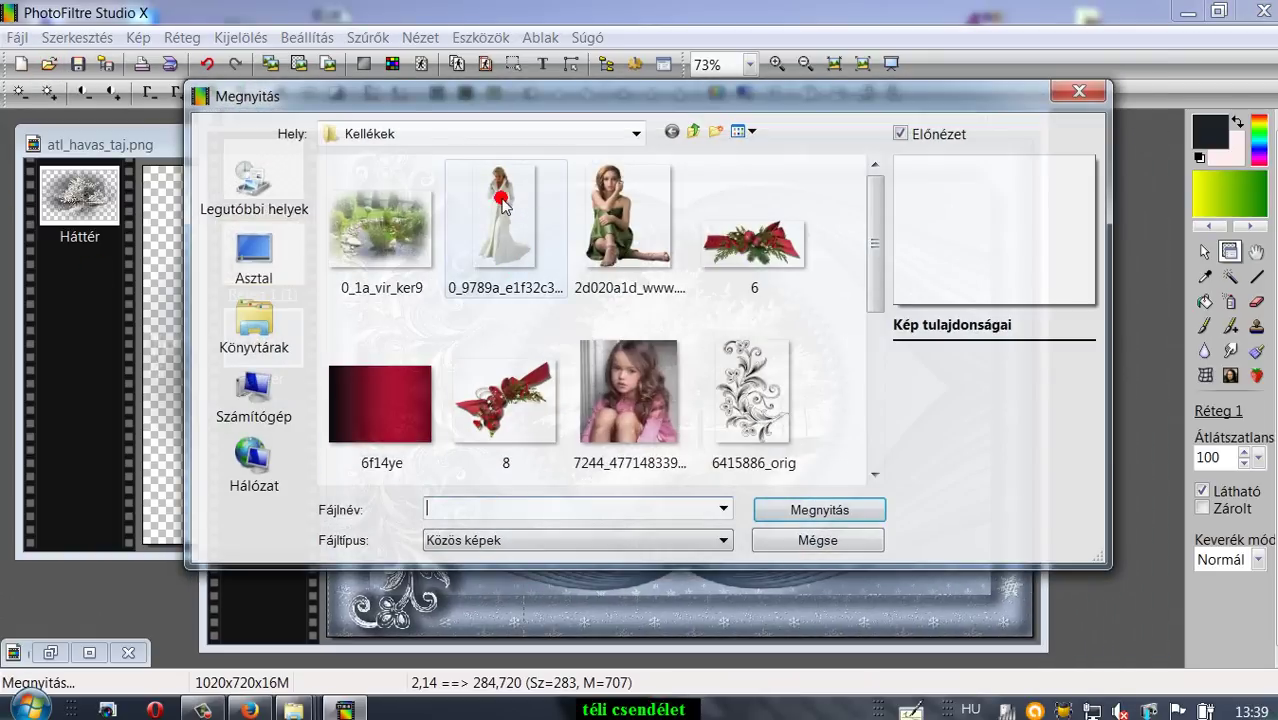
left_click(500, 205)
left_click(812, 510)
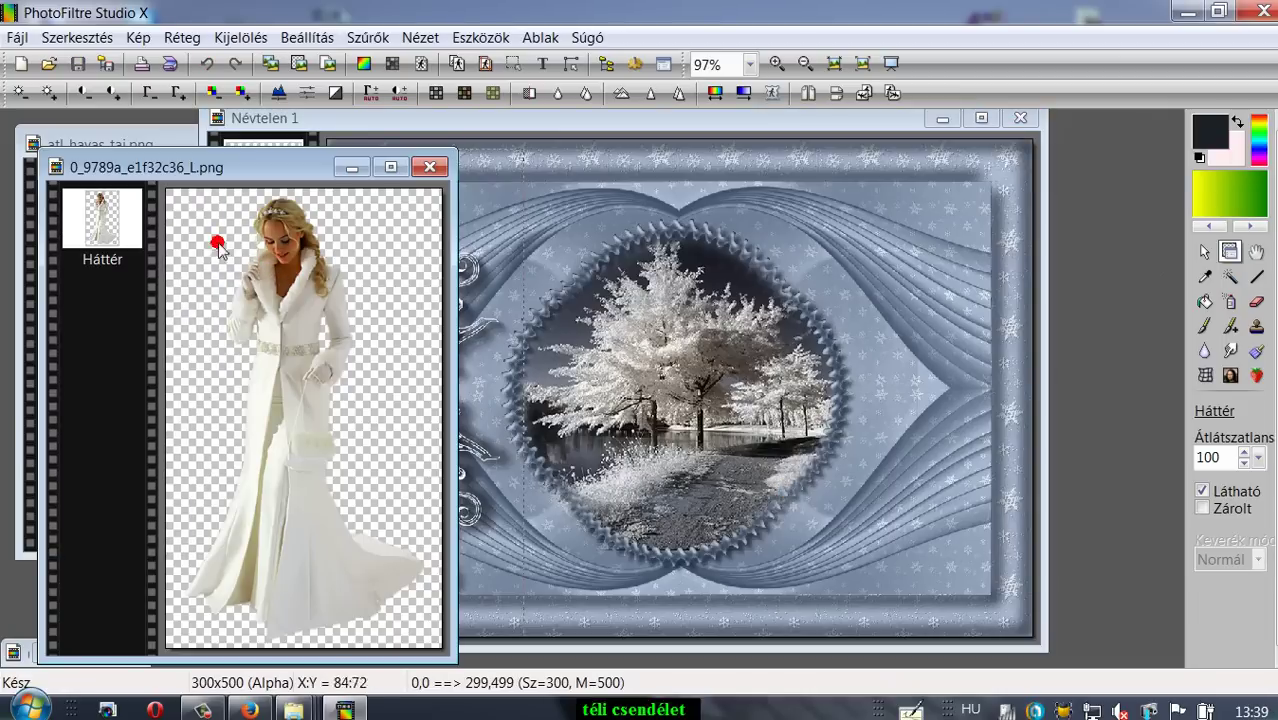
Copy the woman's picture and paste it into the Névtelen 1 composition, placing the figure on the right side of the landscape
left_click(62, 38)
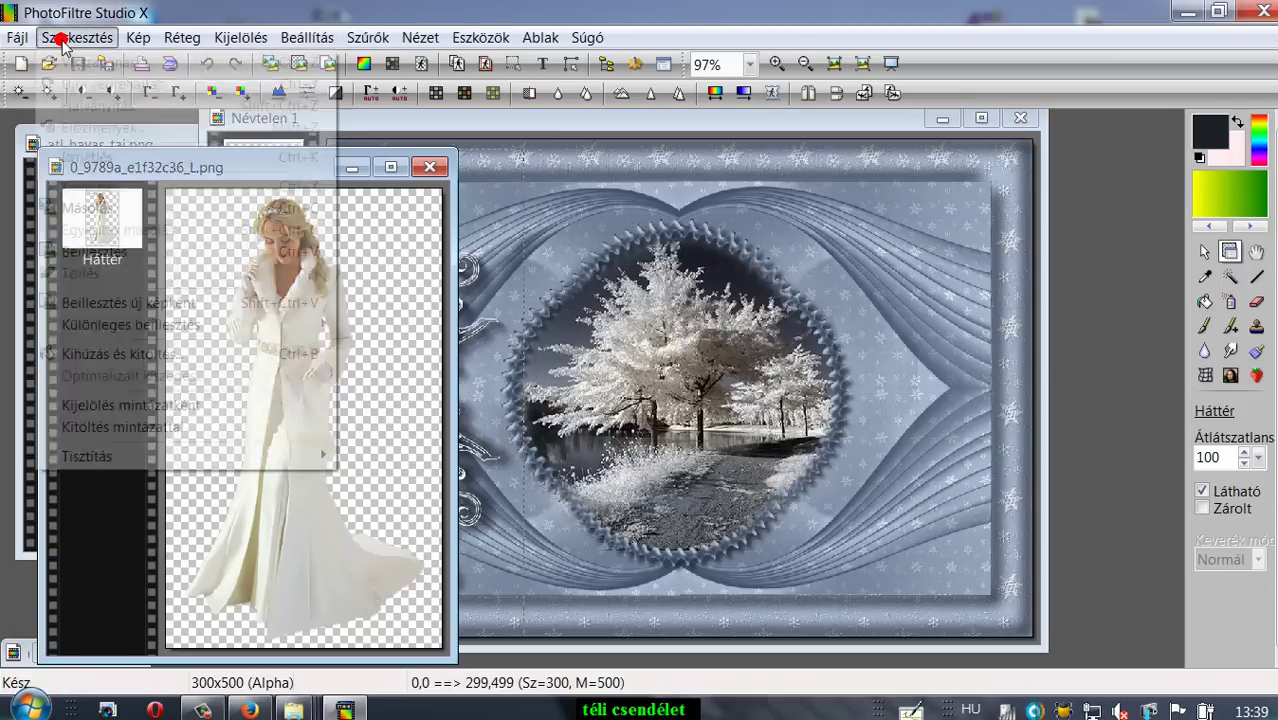
left_click(73, 210)
left_click(456, 114)
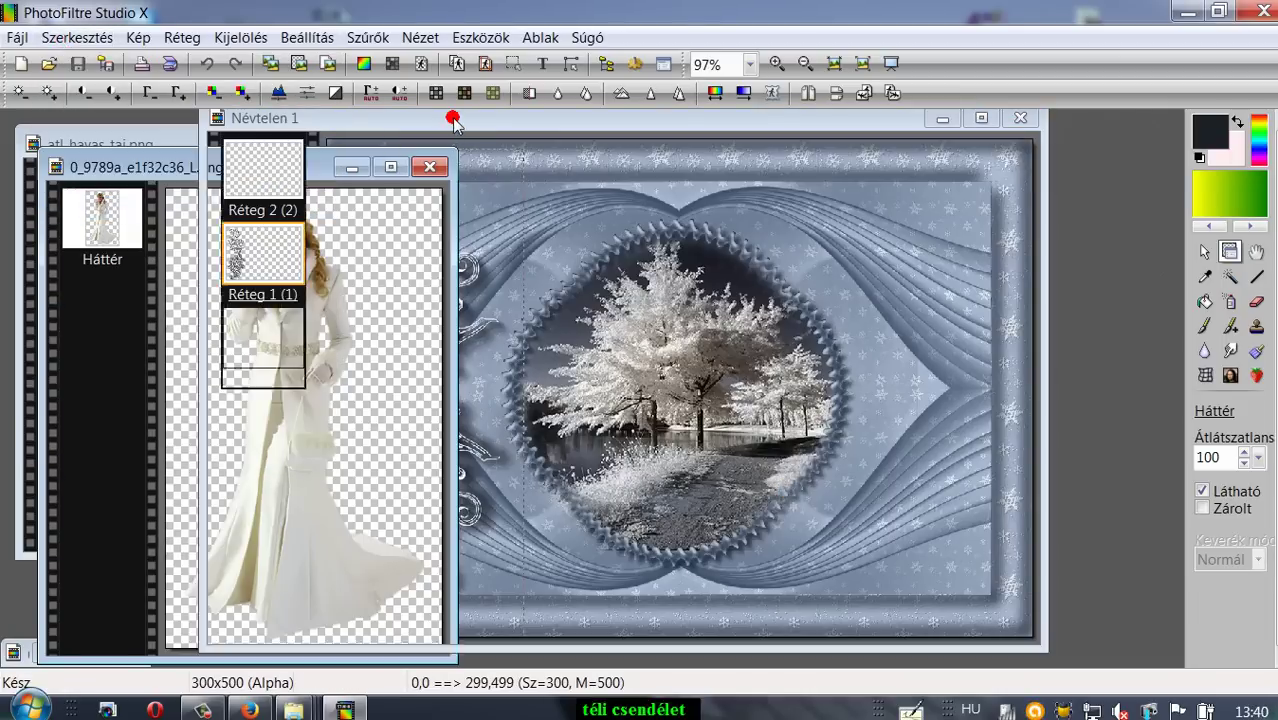
left_click(80, 37)
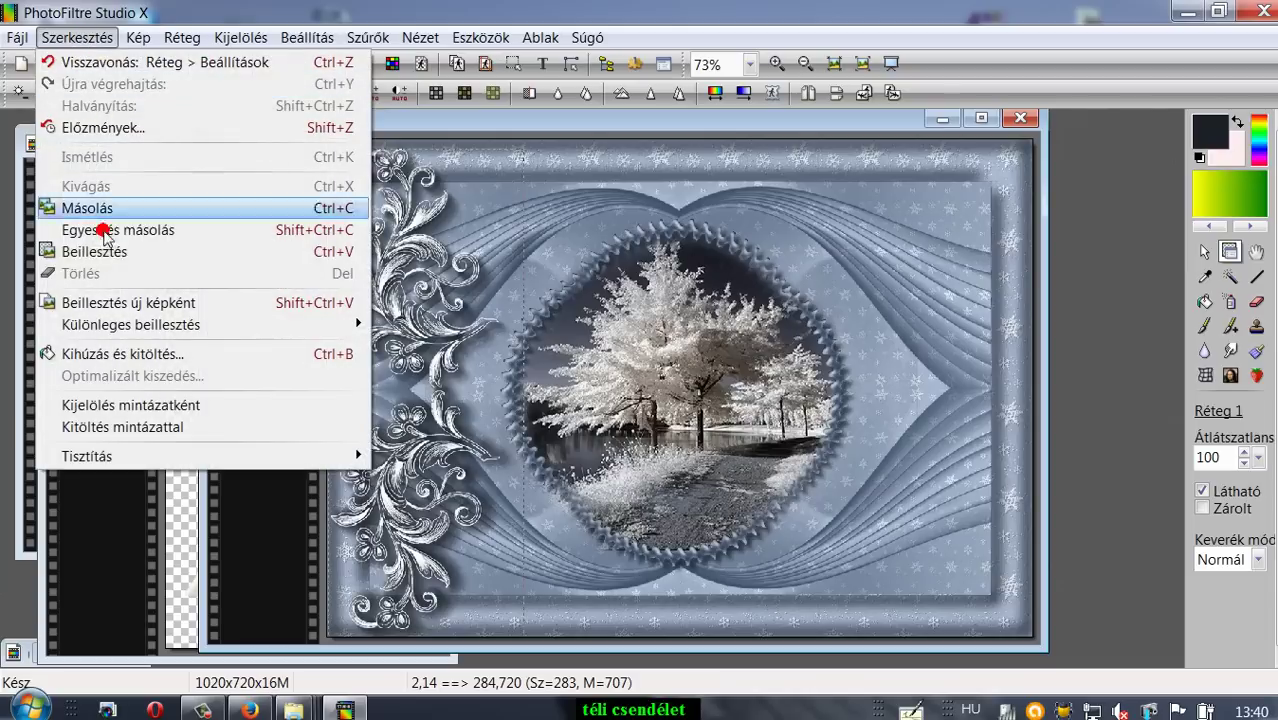
left_click(100, 250)
left_click_drag(631, 362, 855, 452)
Enlarge the woman layer to 151% and move it up so the whole figure fits inside the image
right_click(866, 410)
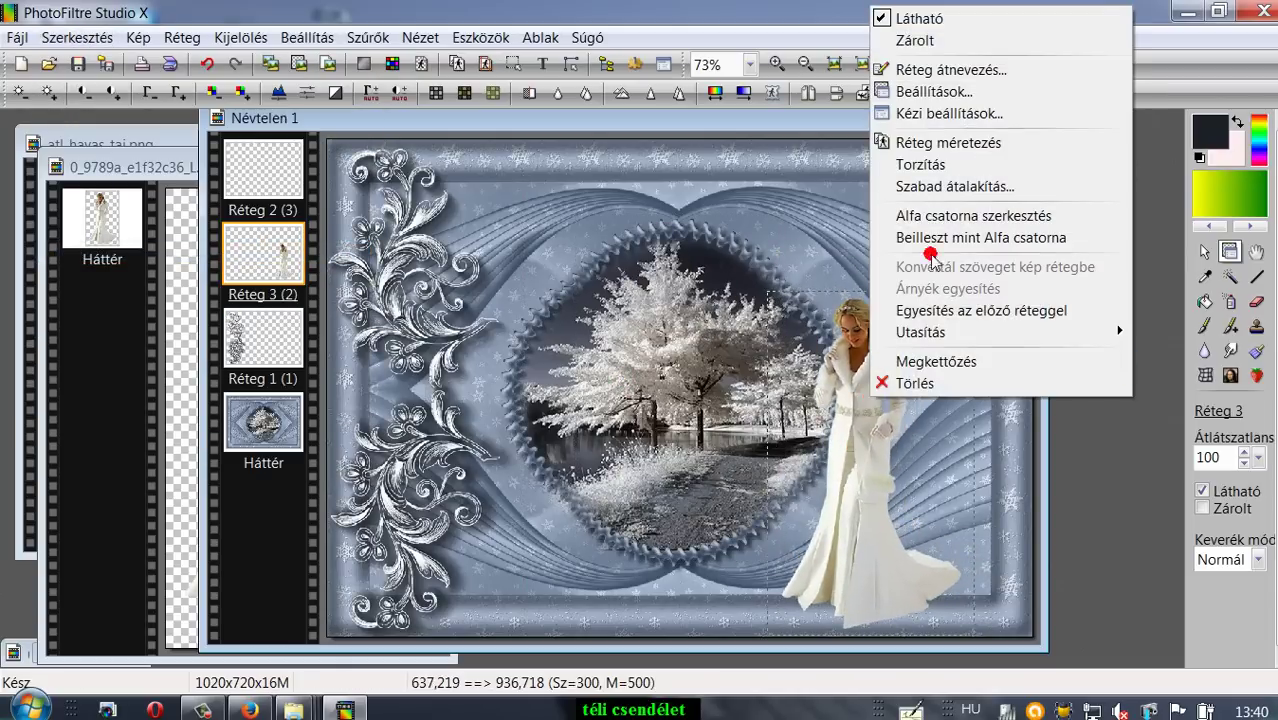
left_click(921, 196)
left_click_drag(876, 240, 941, 245)
left_click_drag(903, 108, 418, 93)
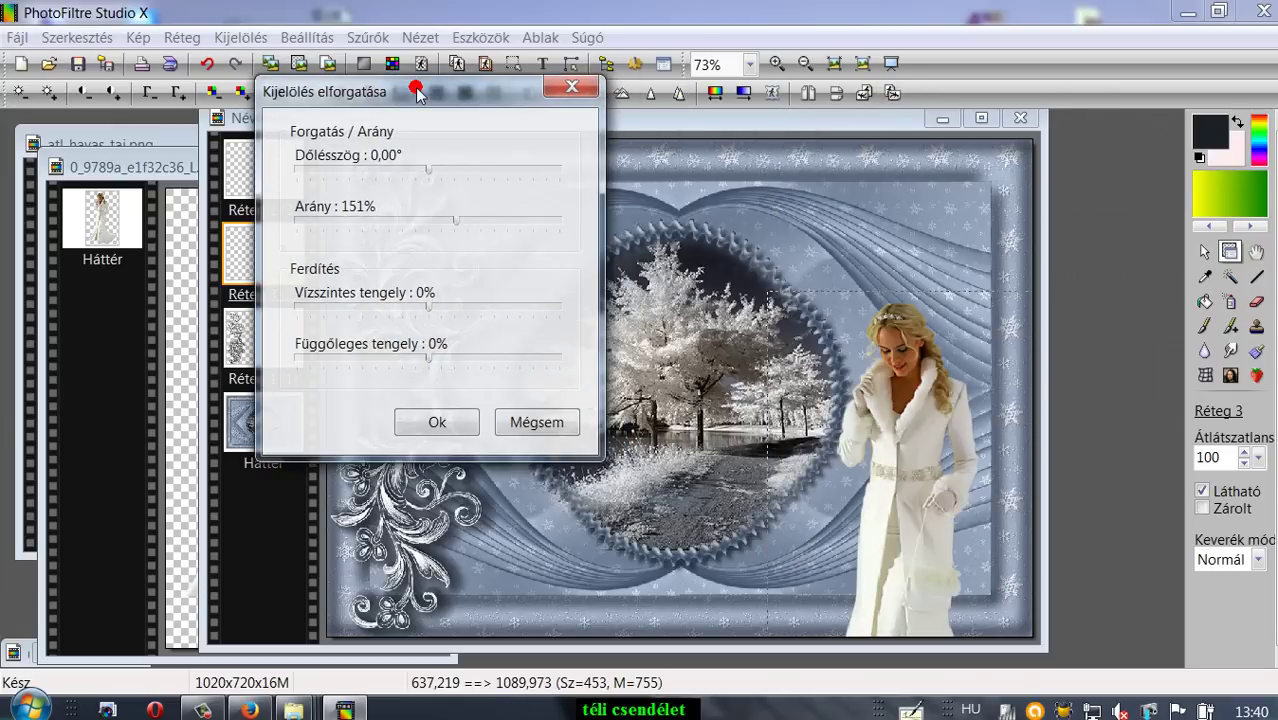
left_click(434, 427)
left_click_drag(932, 456, 869, 277)
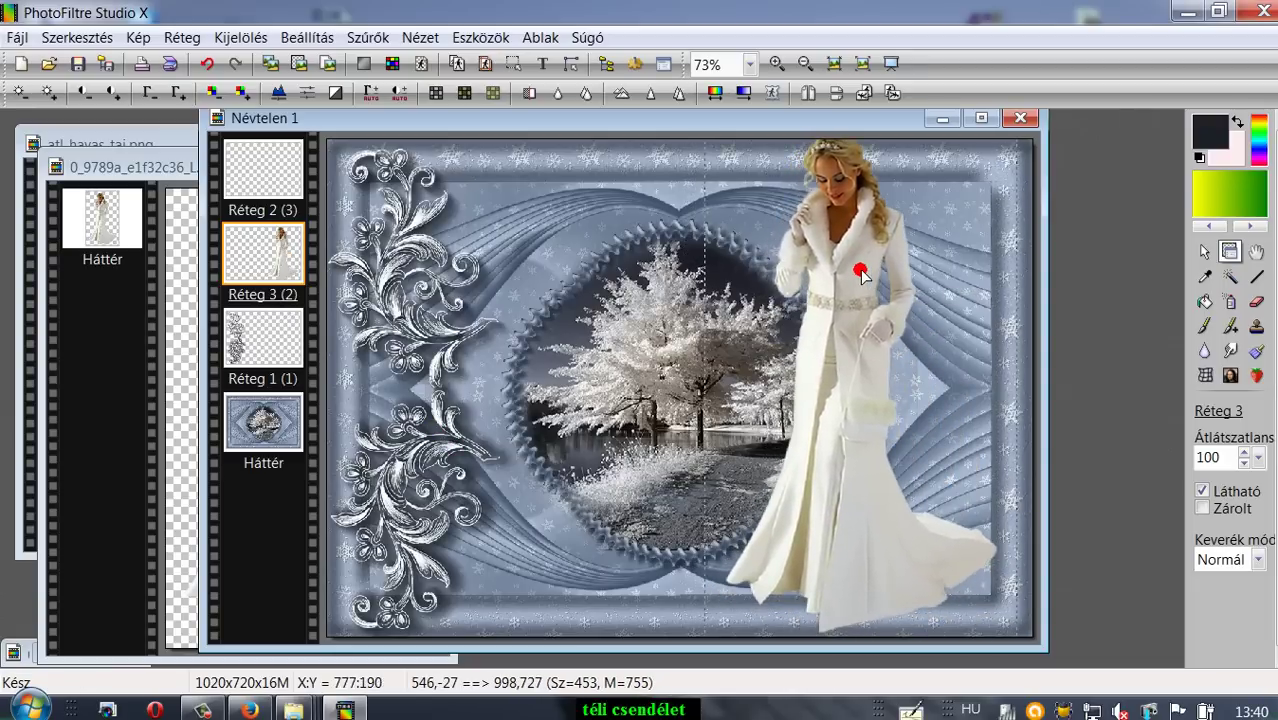
Reduce the woman layer to 421 × 702 pixels and shift the figure slightly toward the image's lower-right corner
right_click(862, 272)
left_click(925, 451)
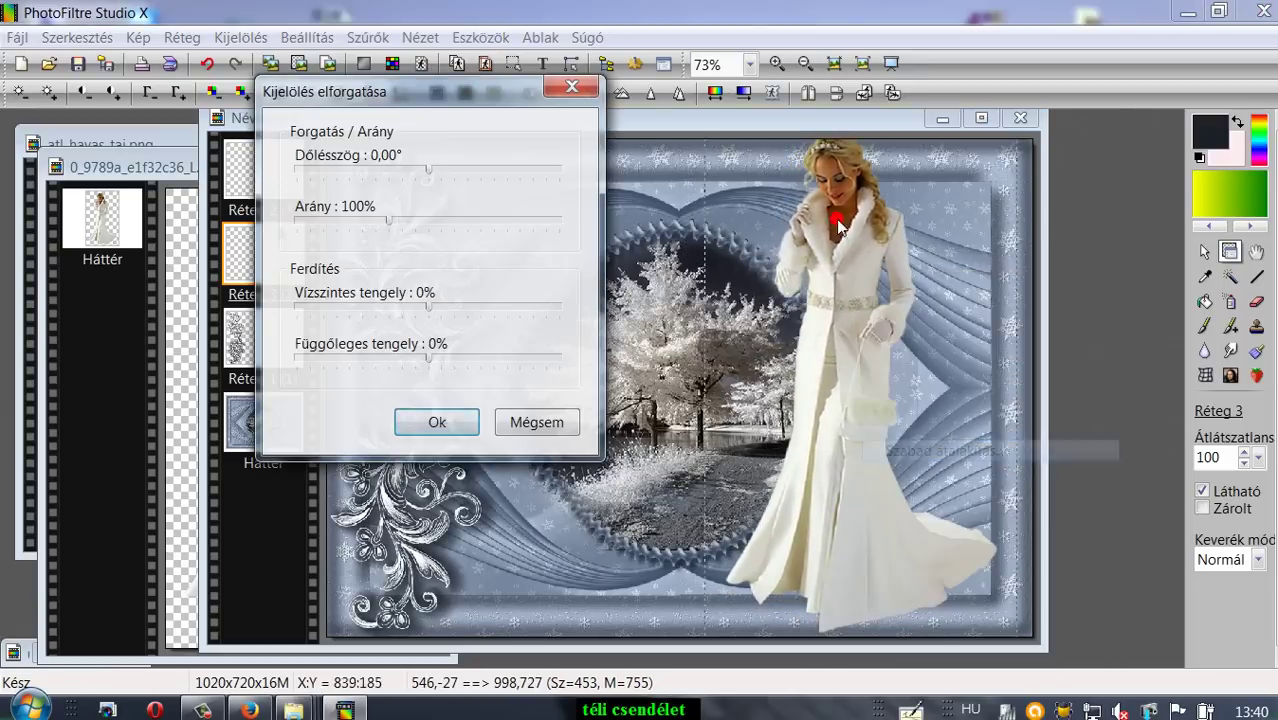
left_click_drag(391, 231, 386, 228)
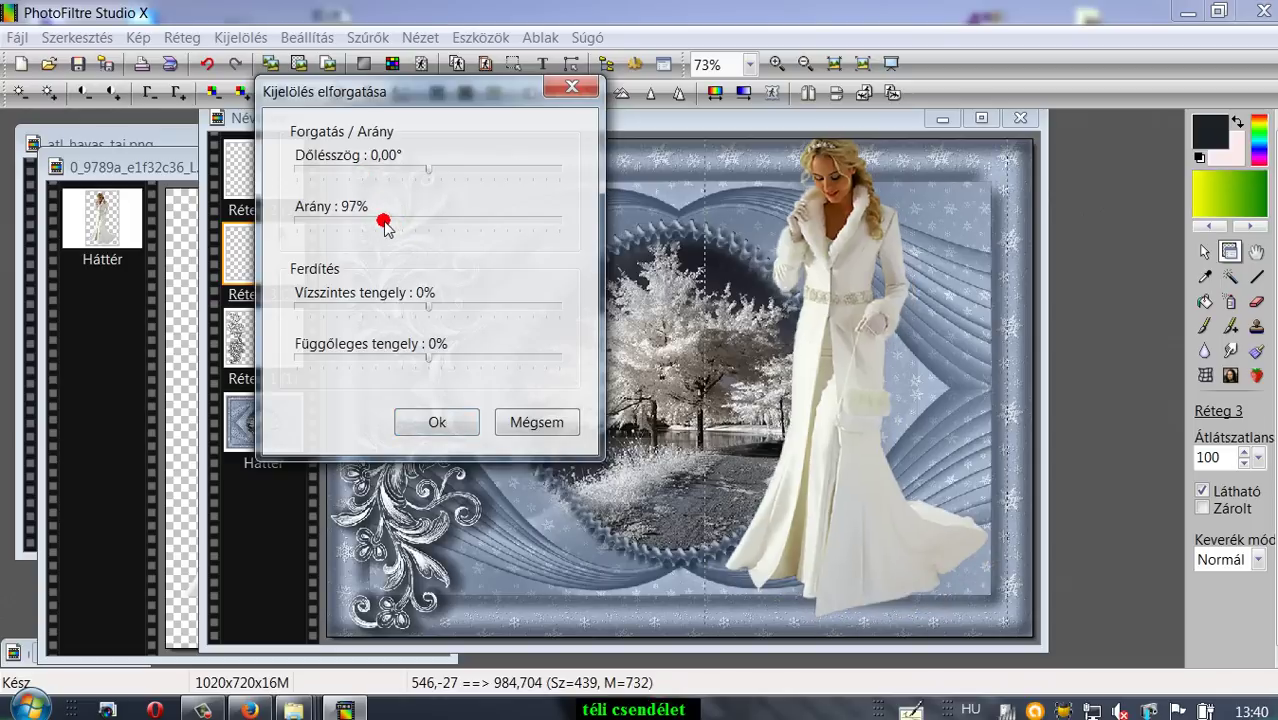
left_click(437, 422)
left_click_drag(836, 462, 864, 474)
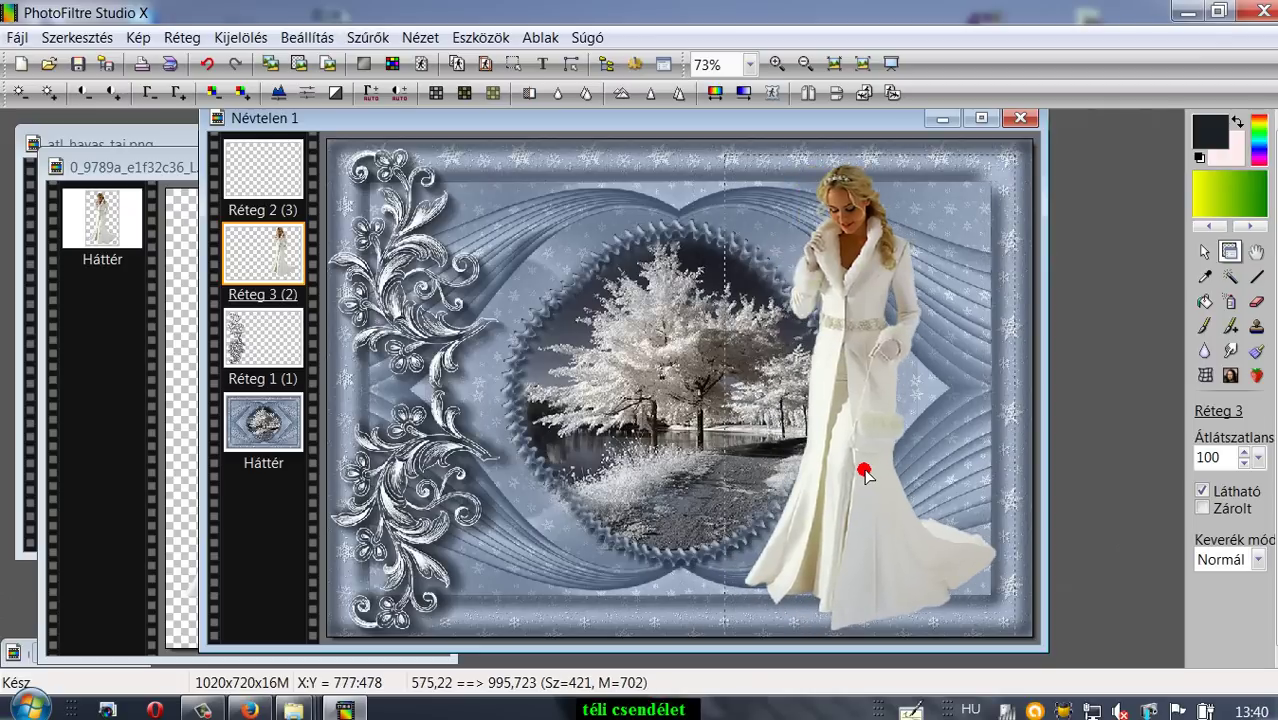
Give the woman layer a dark smoothed shadow with X and Y offsets of 7, radius 6 and 100% opacity, and merge all layers
left_click(176, 37)
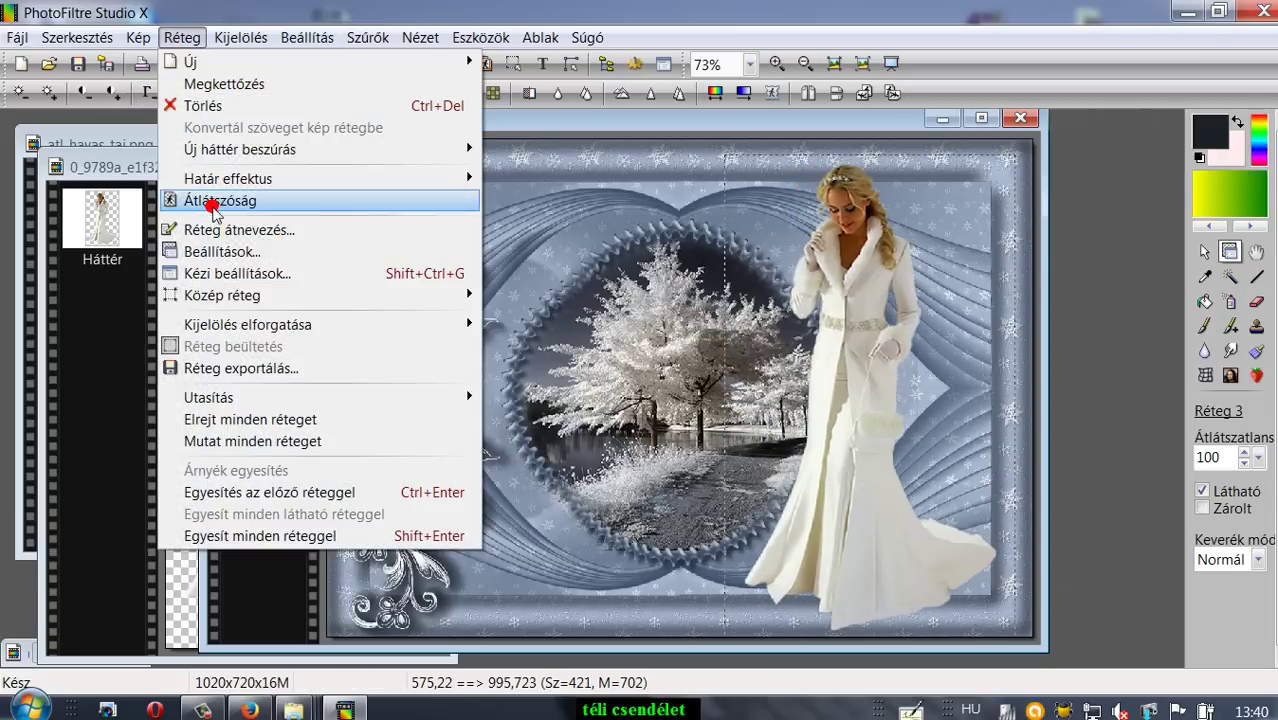
left_click(220, 251)
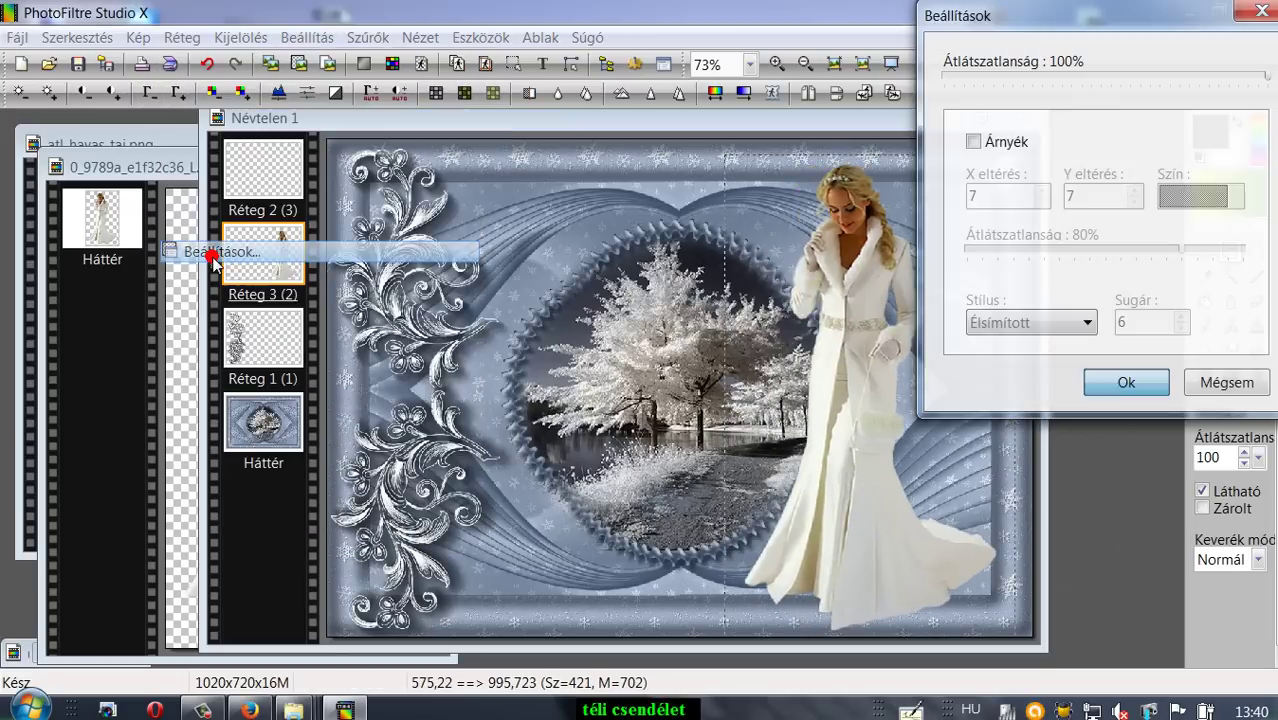
left_click(972, 143)
left_click(1238, 198)
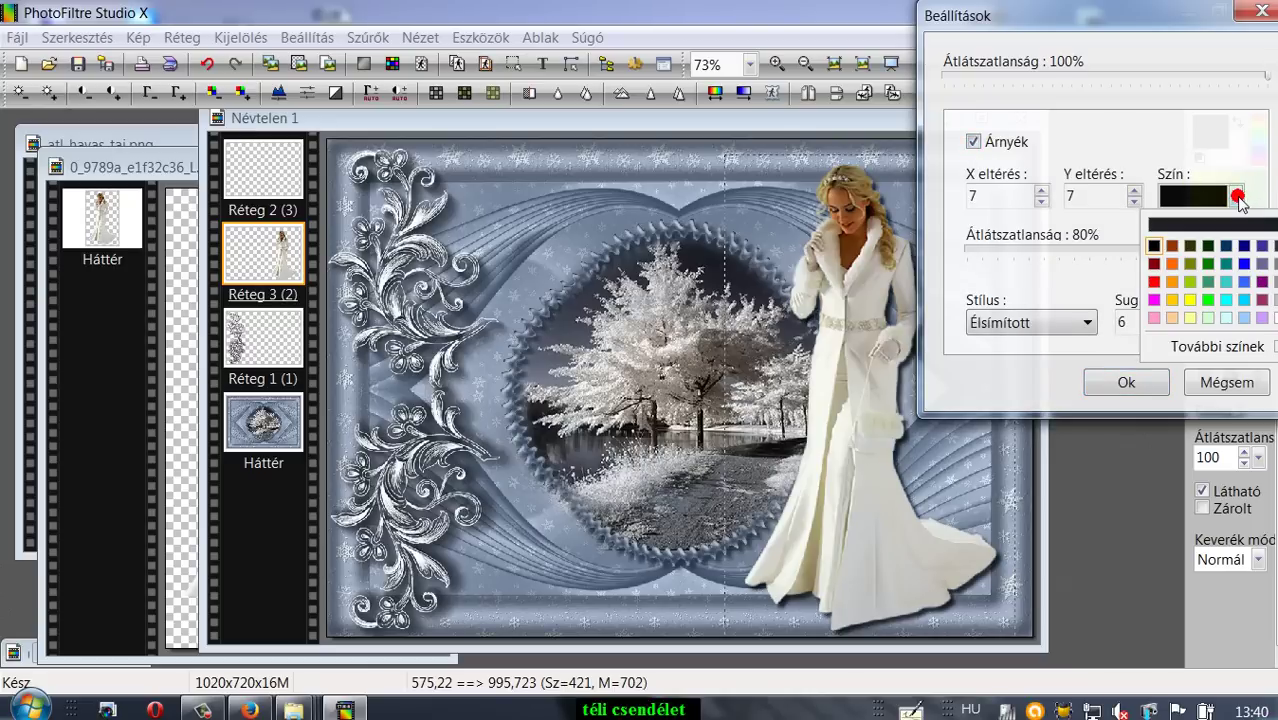
left_click(1231, 224)
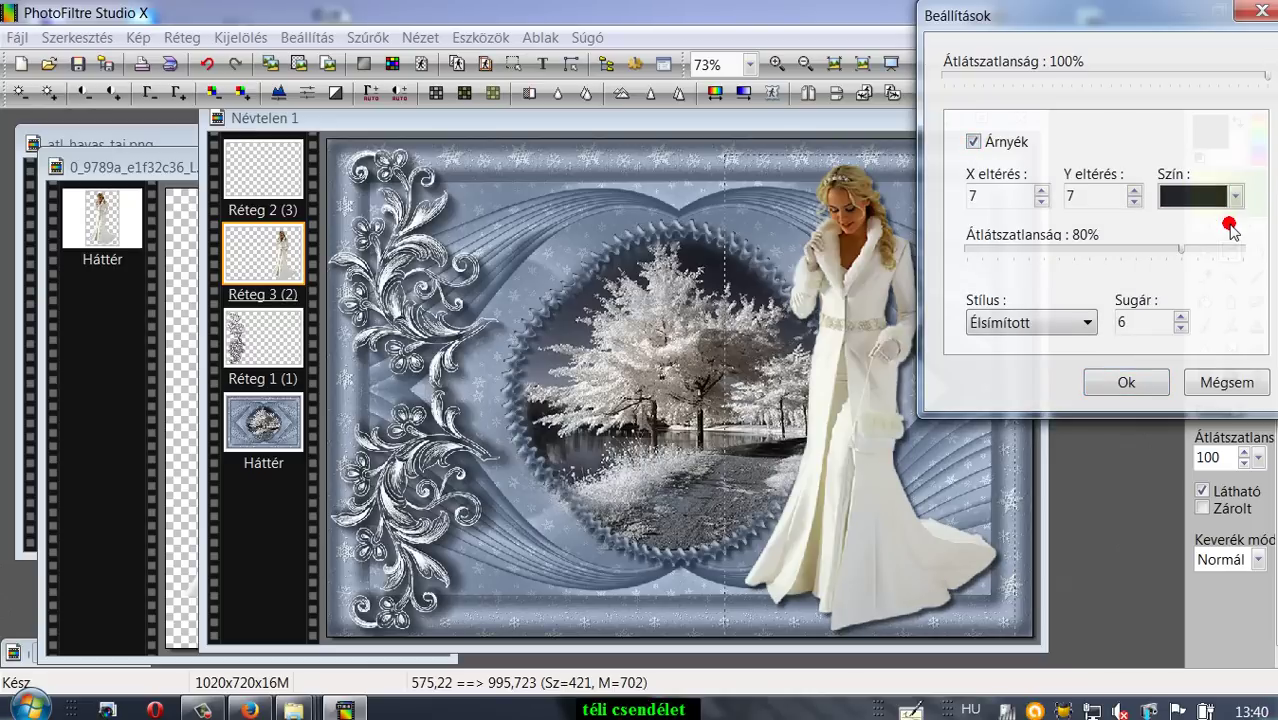
left_click_drag(1184, 253, 1271, 251)
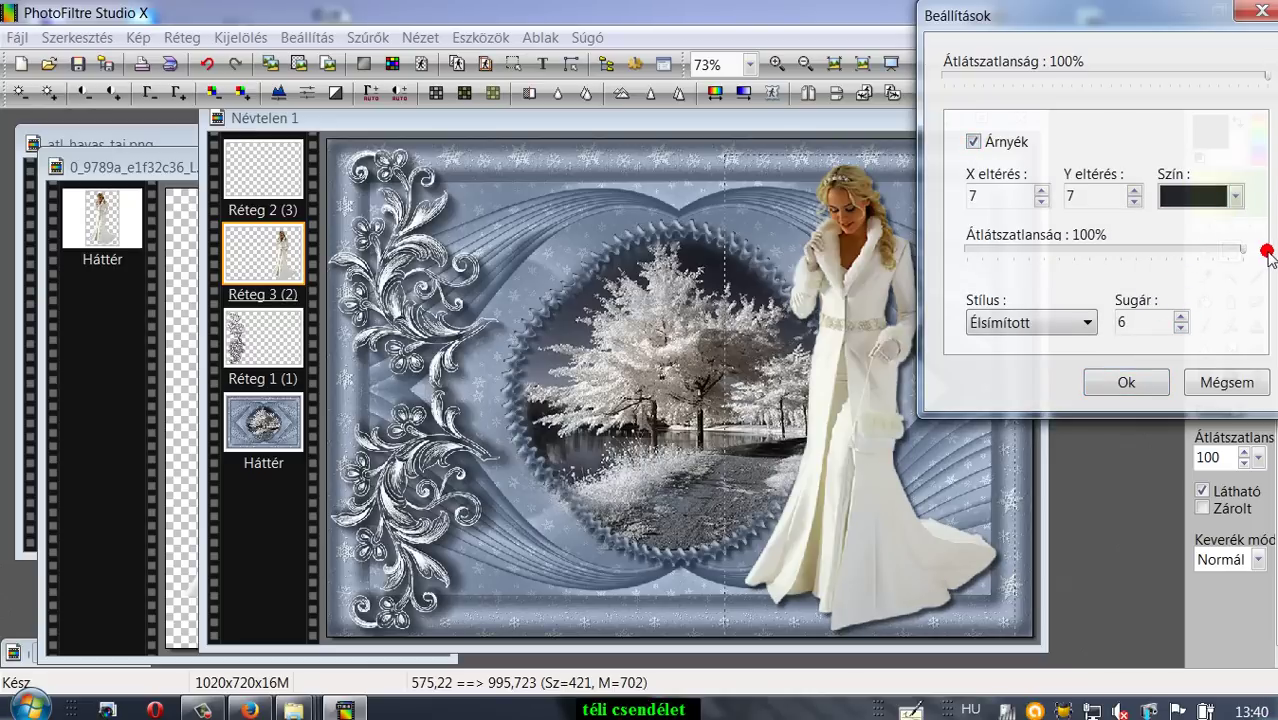
left_click(1128, 383)
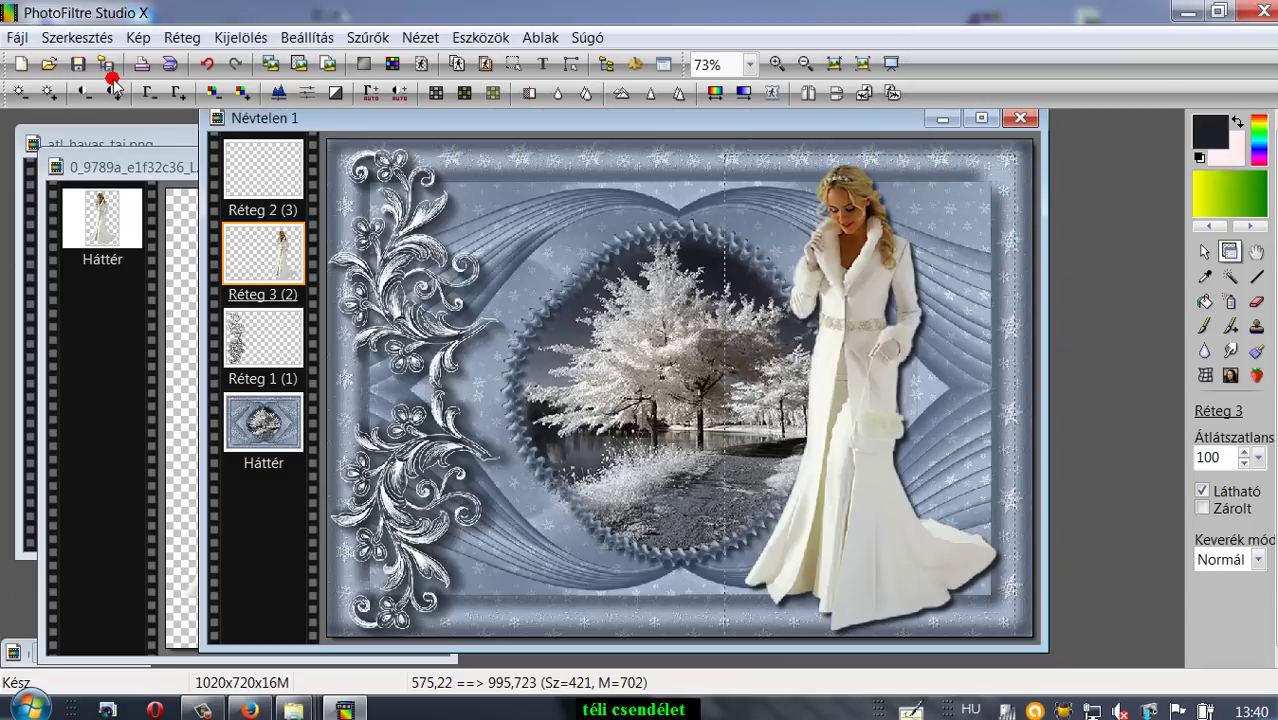
left_click(178, 37)
left_click(255, 543)
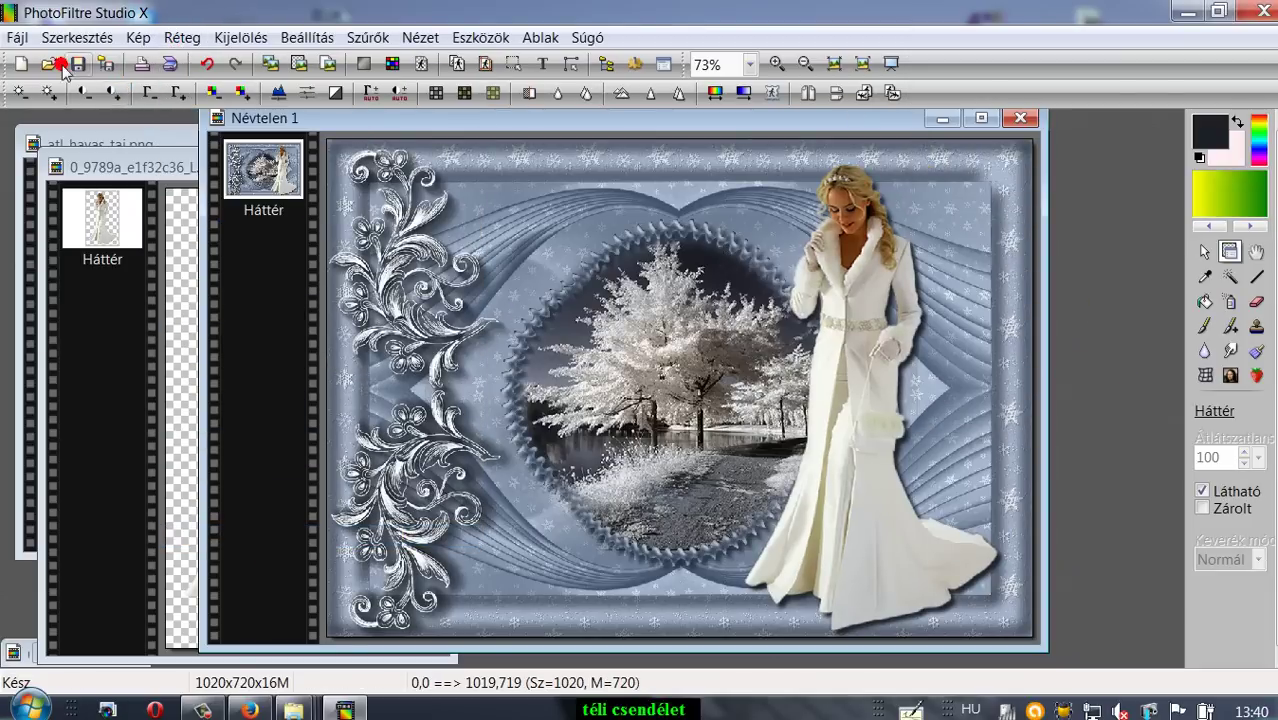
Add a white italic ISABELLE caption, size 25, with a shadow, containing the author's nickname followed by "Tutorial"
left_click(546, 64)
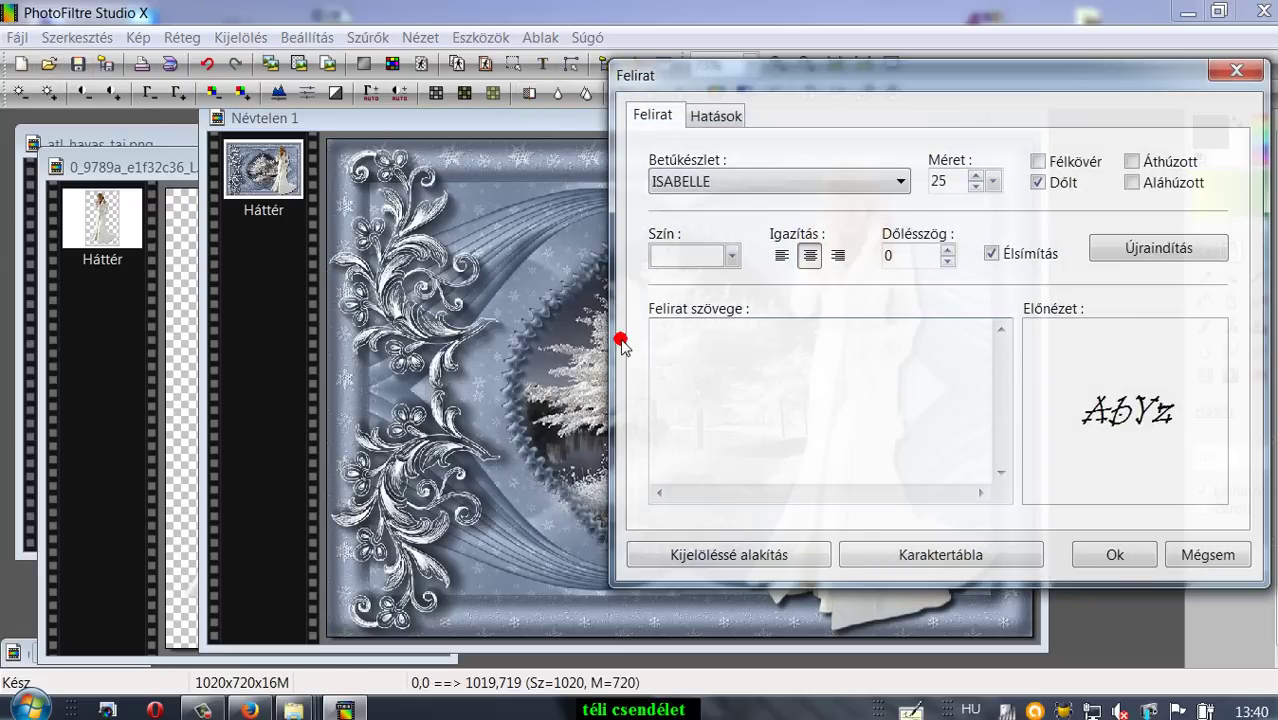
type("Vicusk")
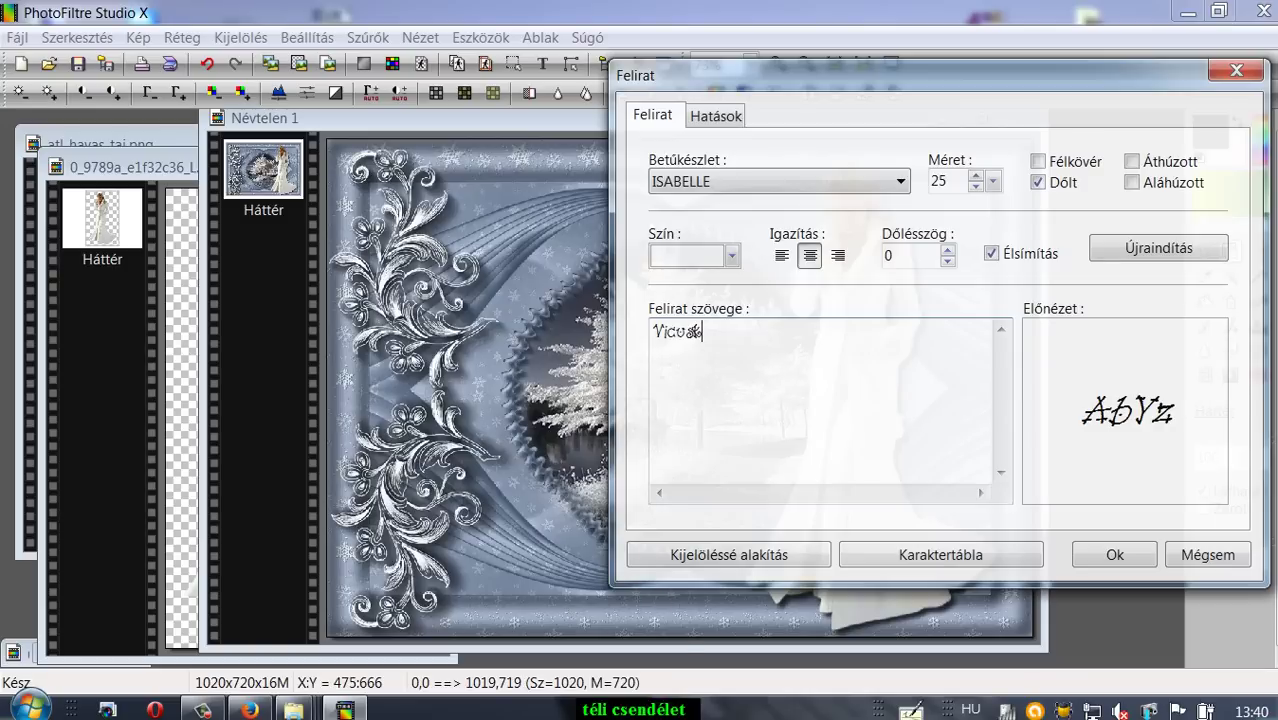
type("a Tutorial")
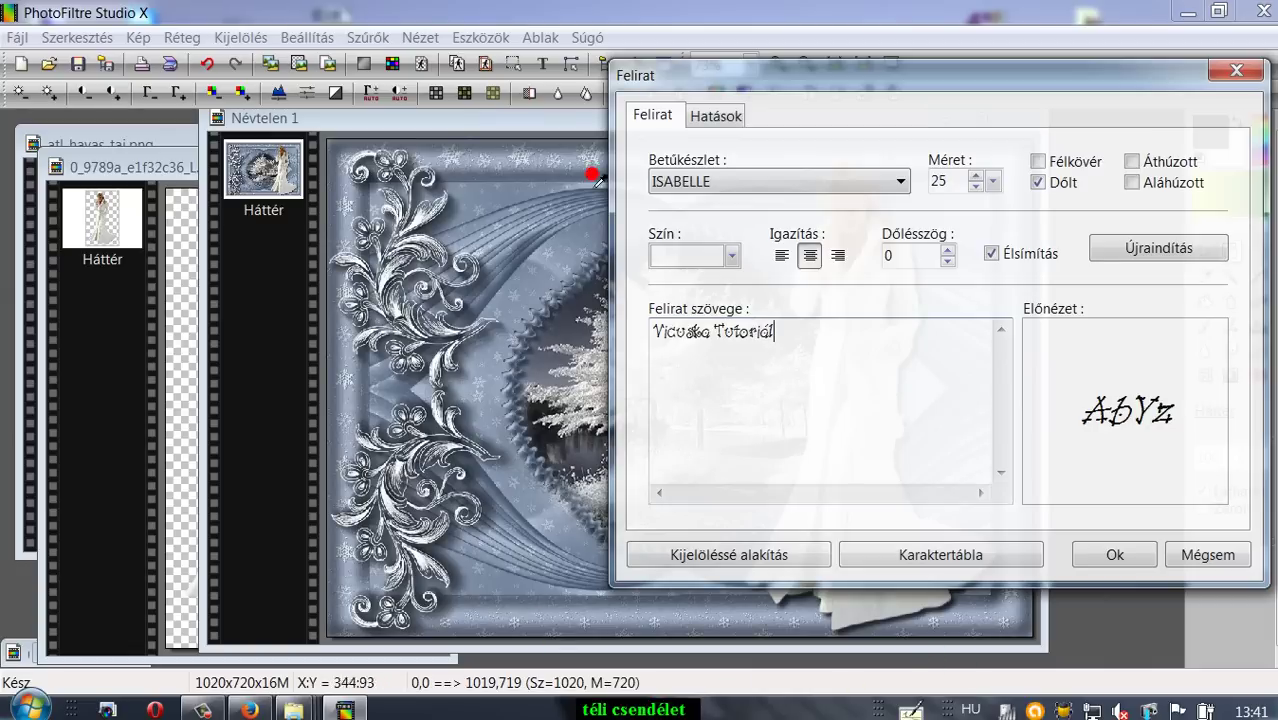
left_click(714, 116)
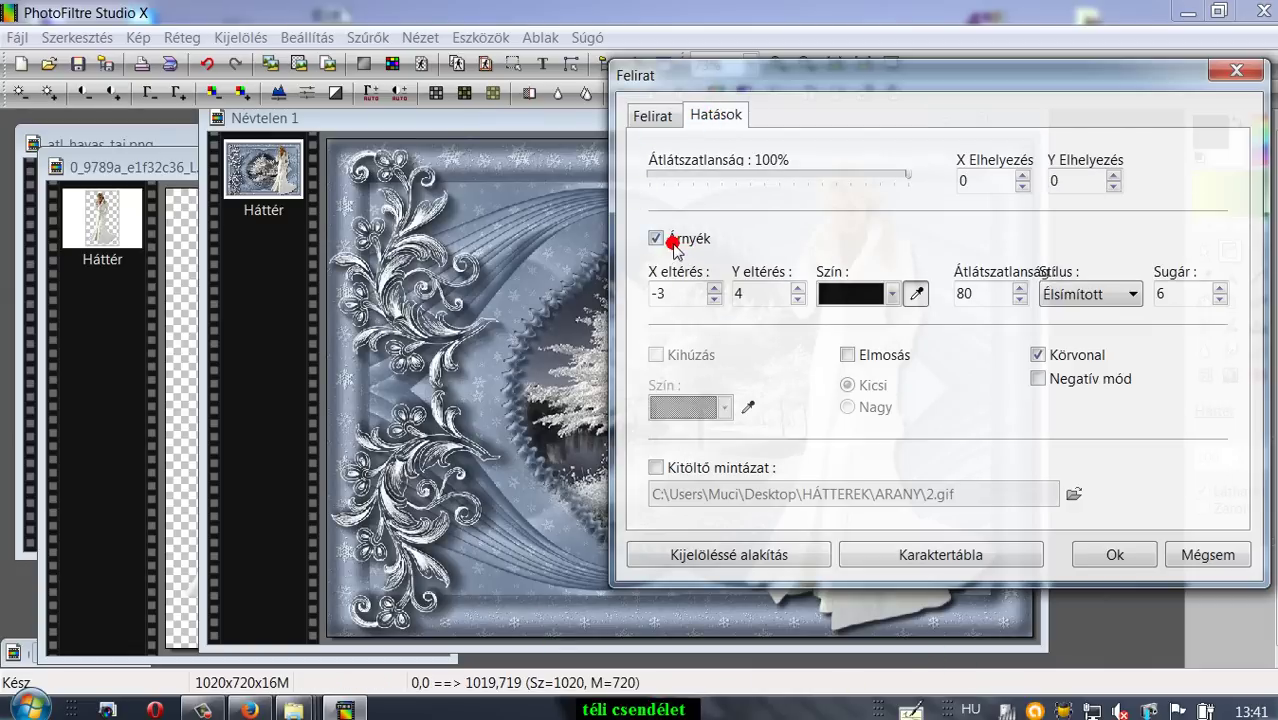
left_click(1039, 355)
left_click(1114, 556)
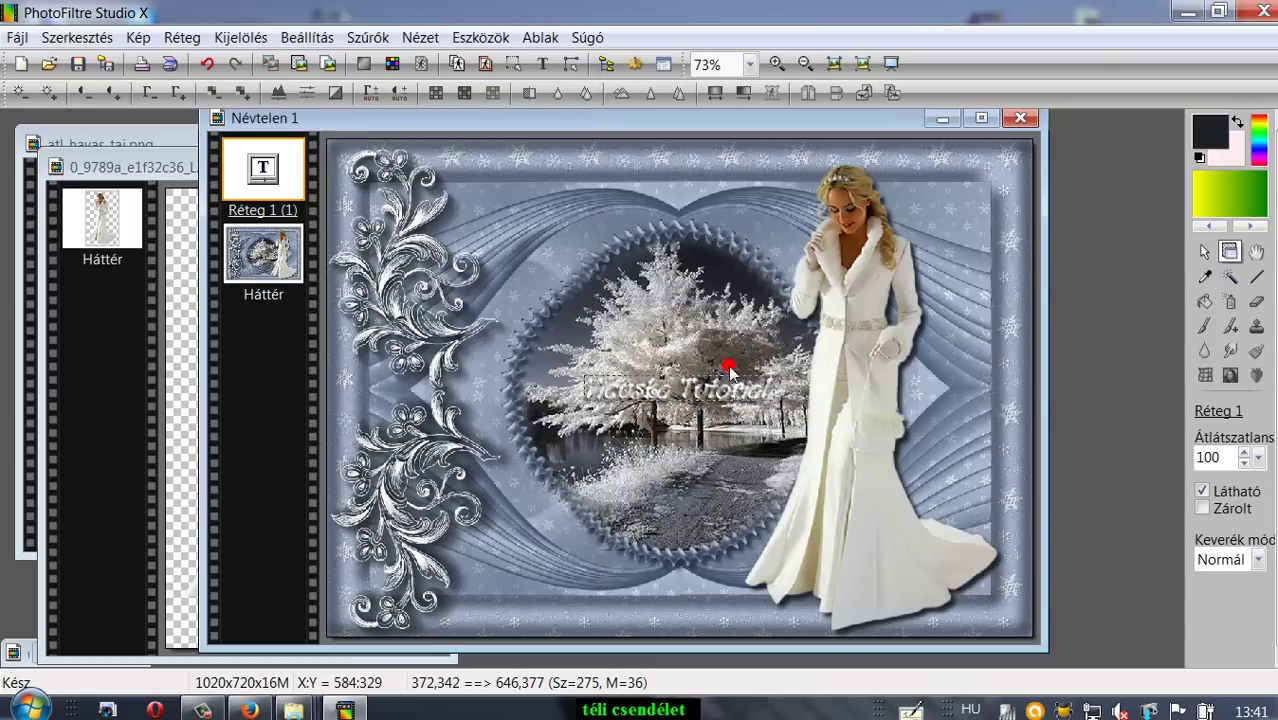
Place the caption in the middle of the image's lower border and merge it with the background
left_click_drag(715, 395, 683, 622)
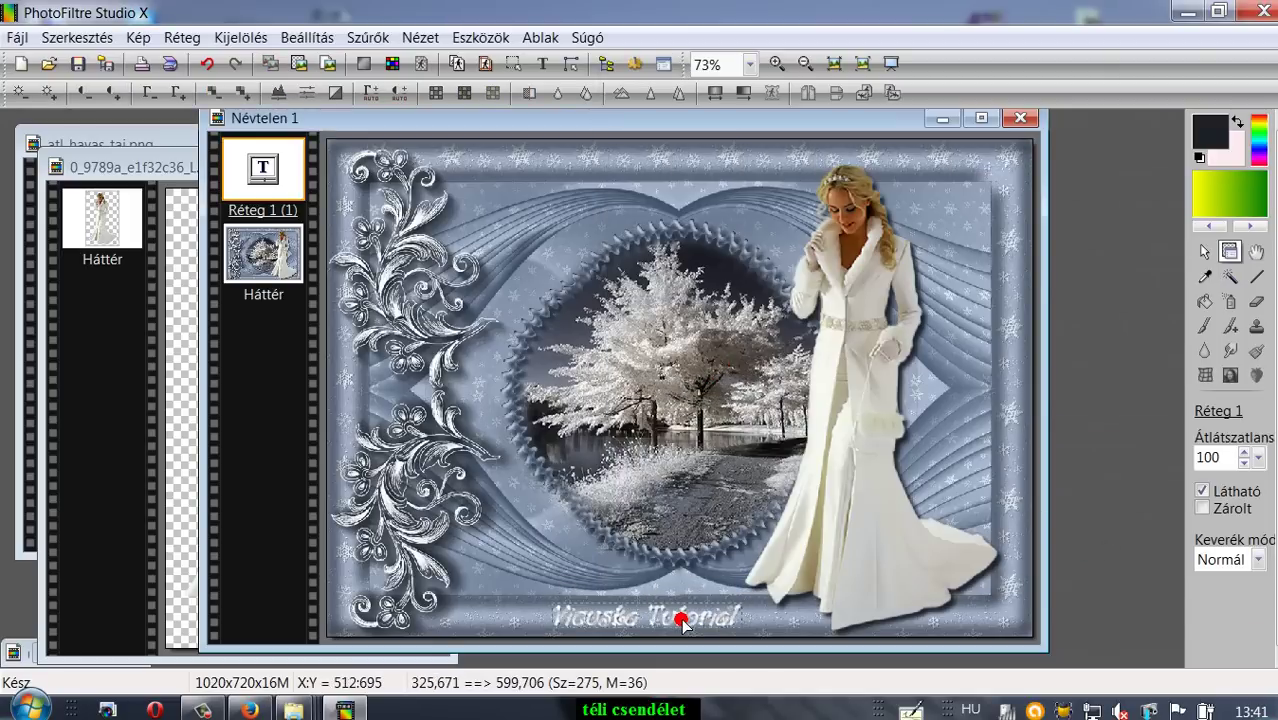
left_click(551, 551)
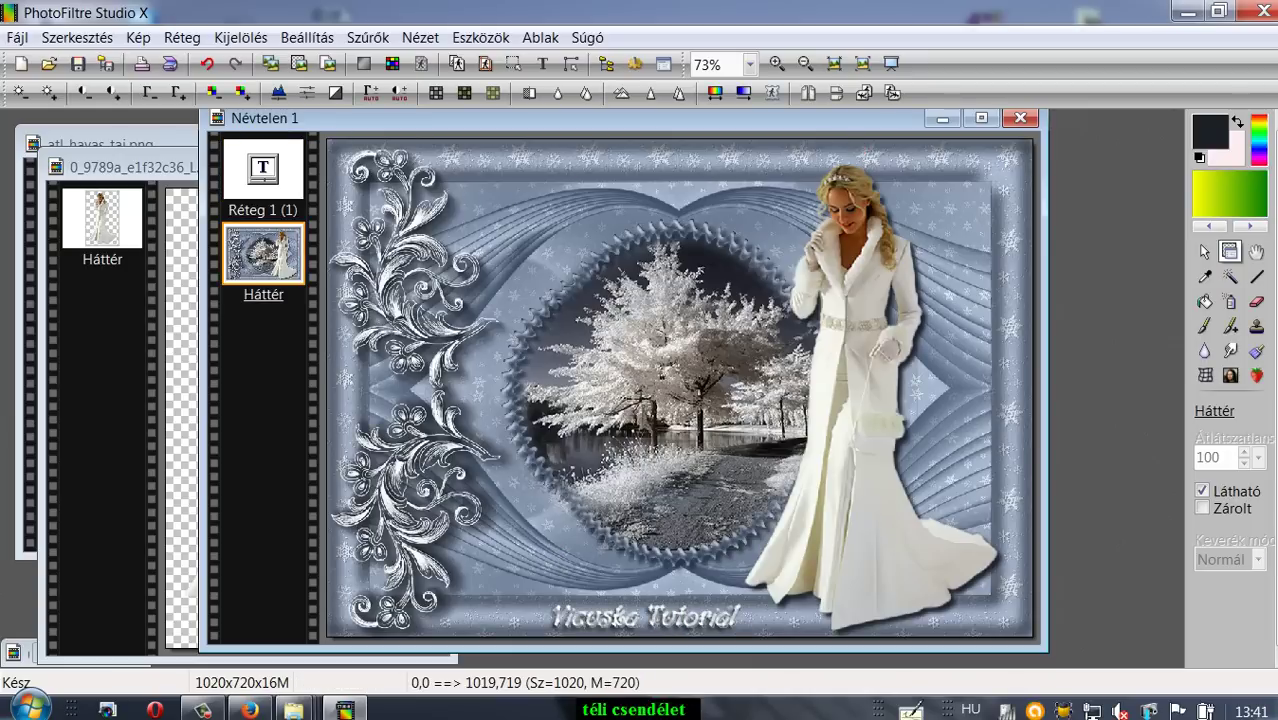
left_click(184, 38)
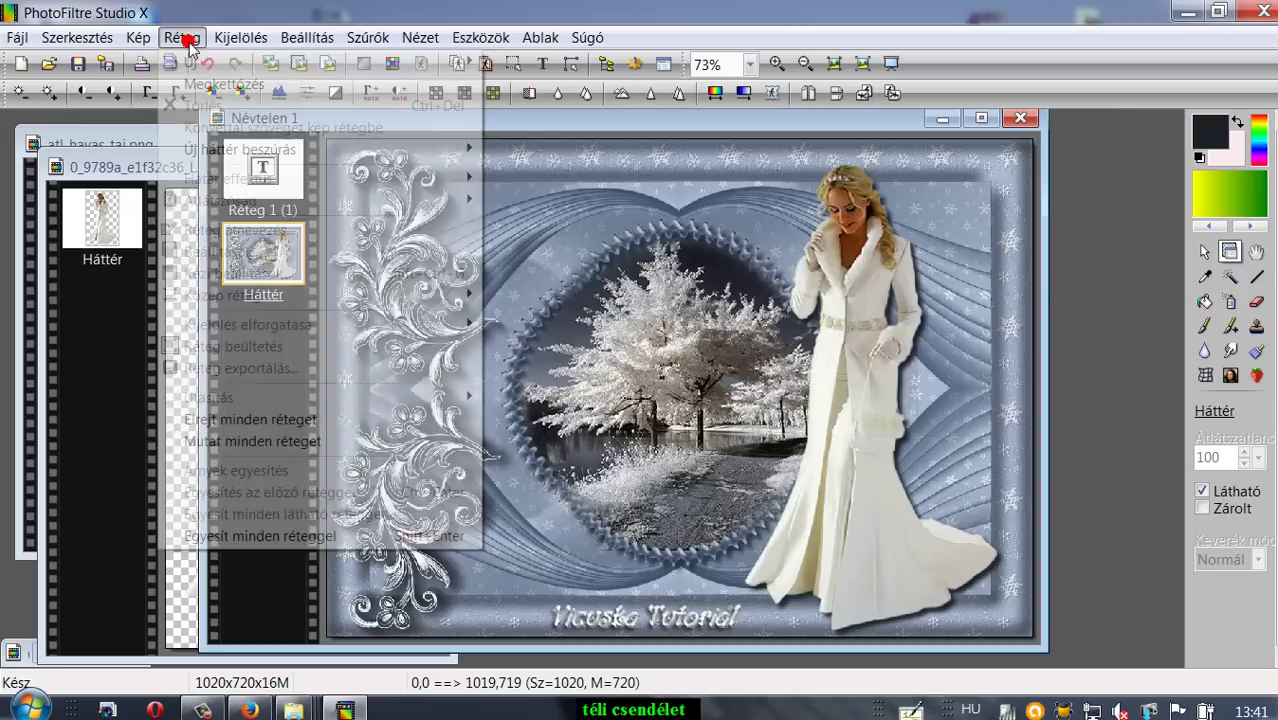
left_click(188, 535)
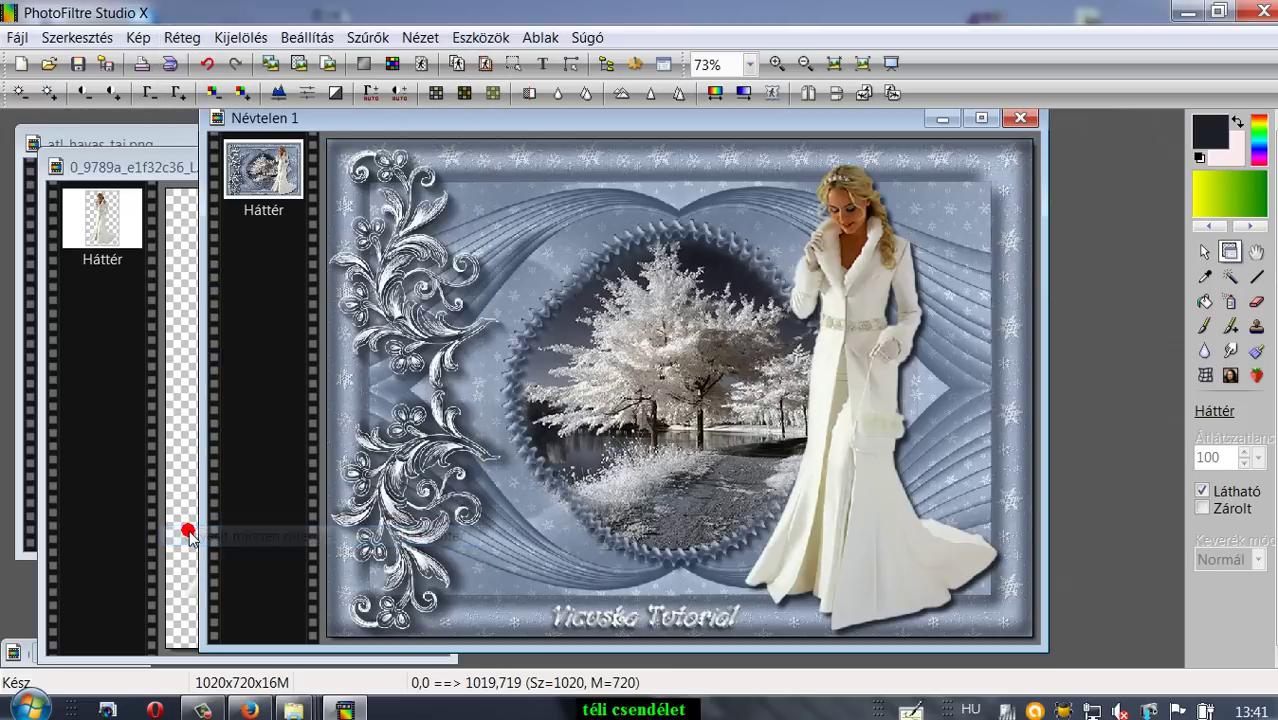
Save the finished composition to the desktop (Asztal) as a JPEG file named gfhgf
left_click_drag(422, 117, 237, 113)
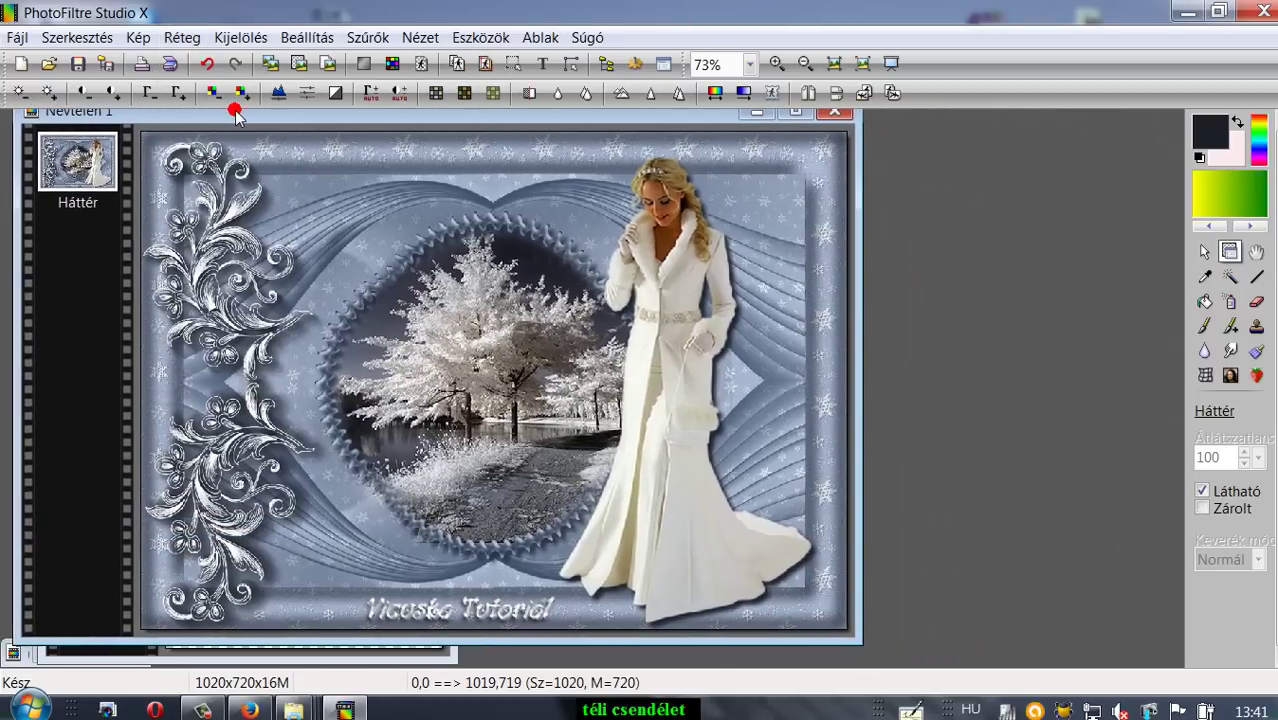
left_click(14, 36)
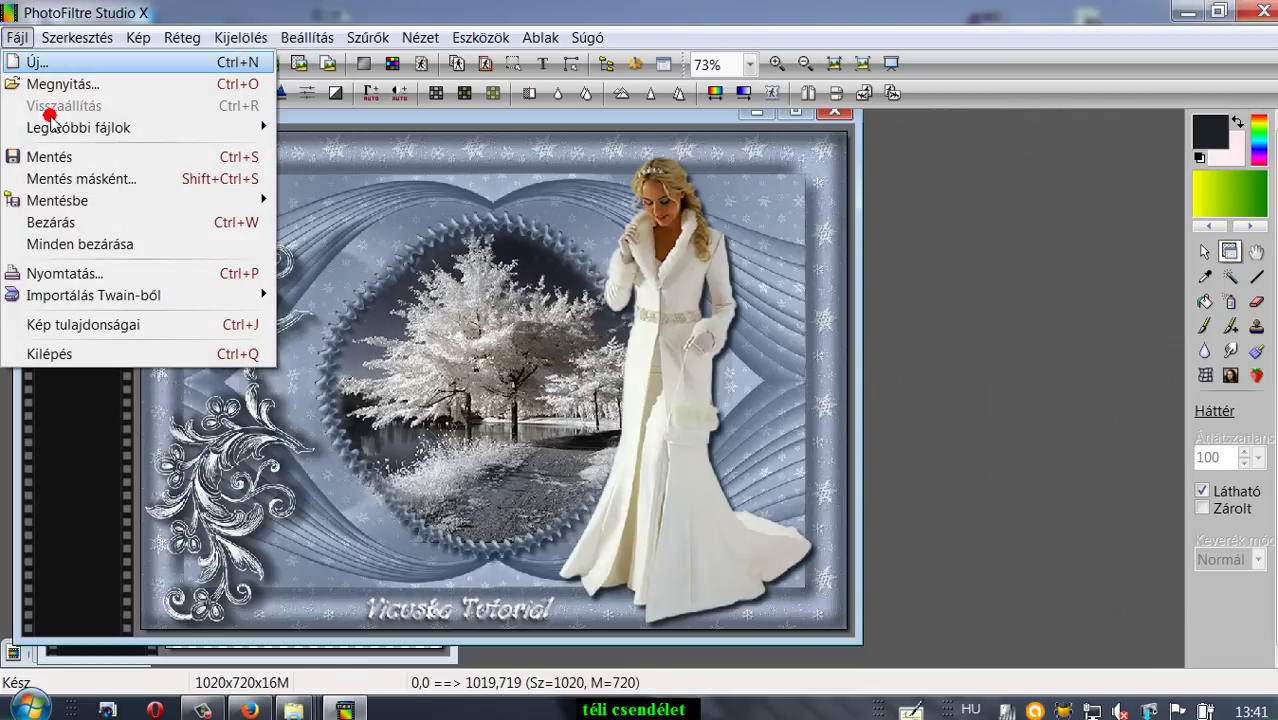
left_click(77, 180)
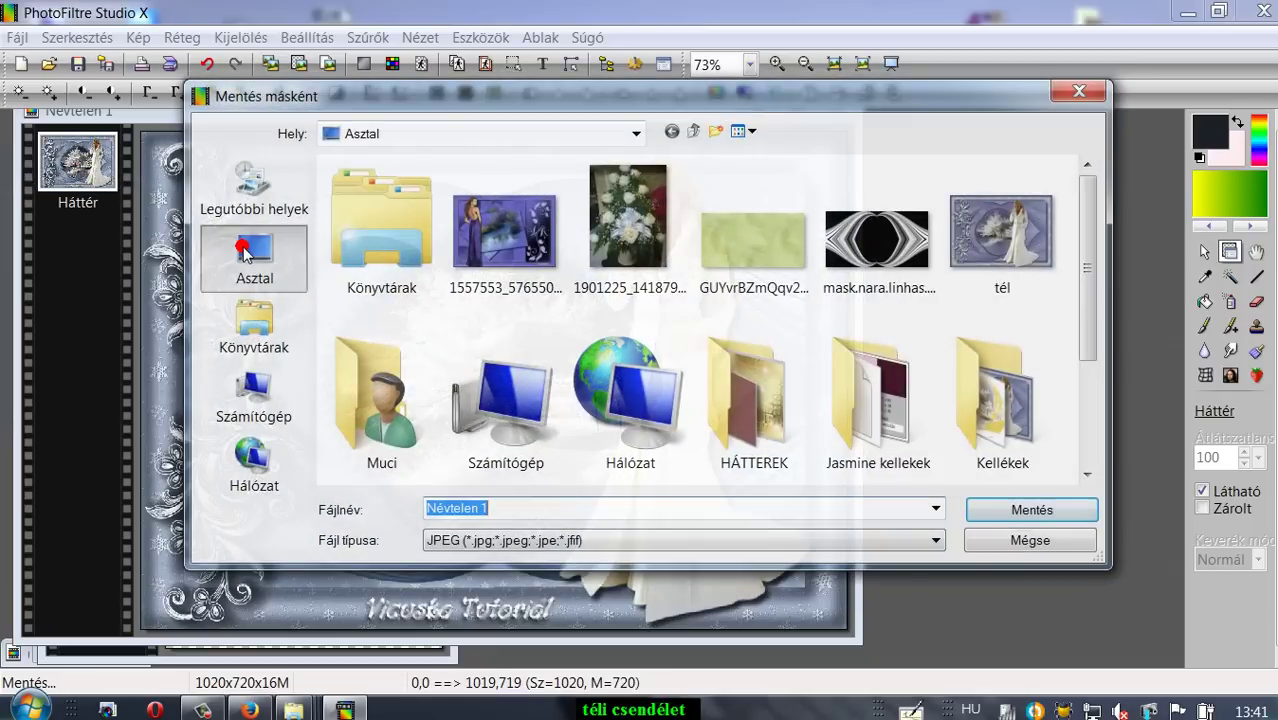
left_click(455, 508)
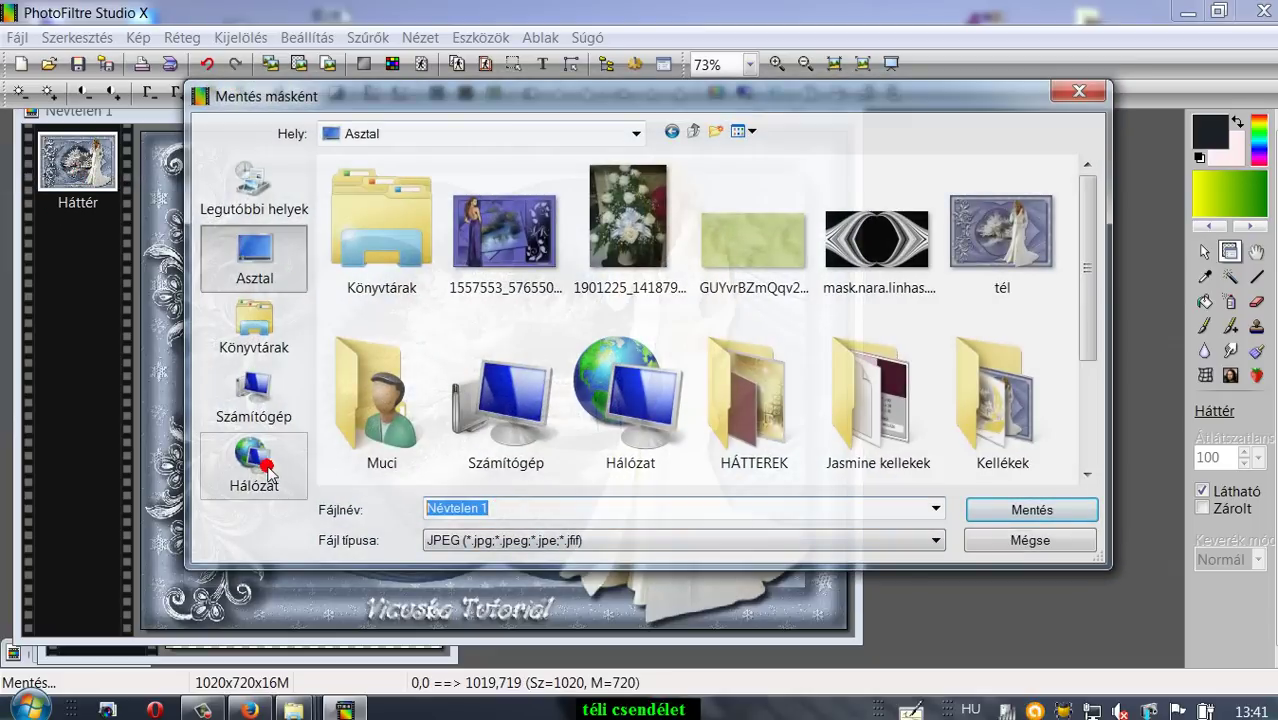
type("gf")
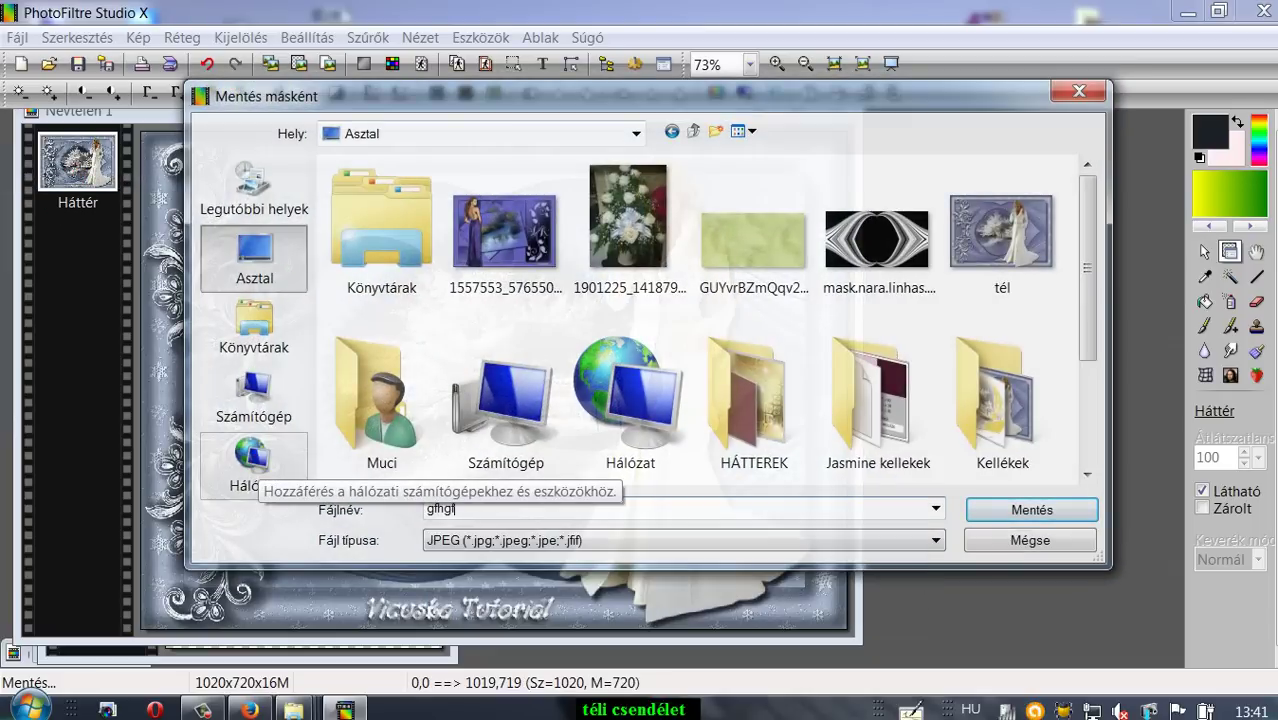
type("hgf")
left_click(1053, 512)
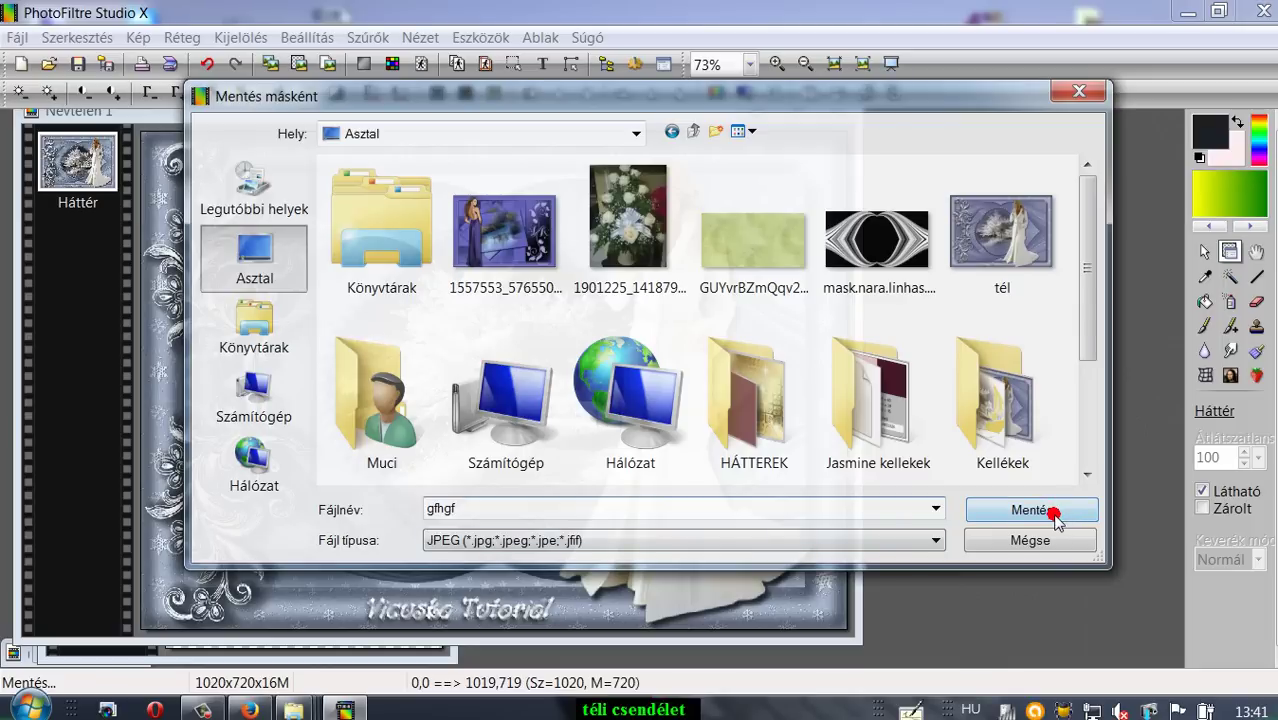
left_click(937, 540)
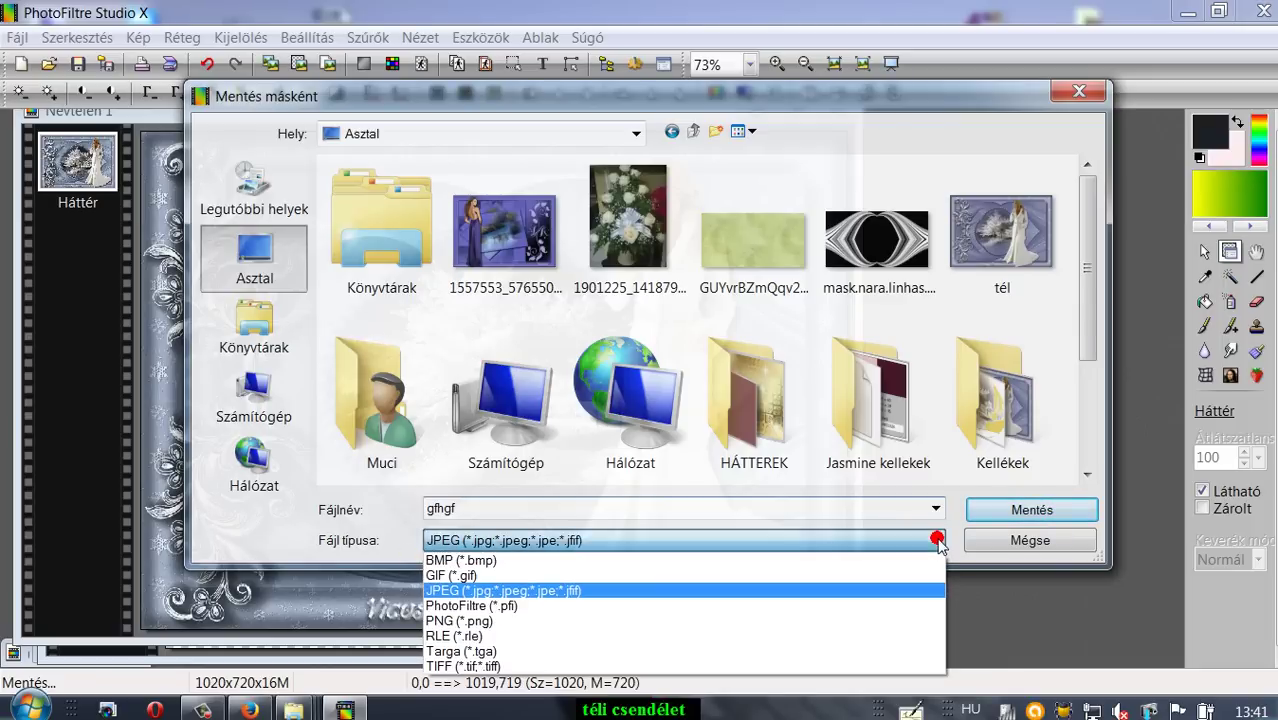
left_click(512, 592)
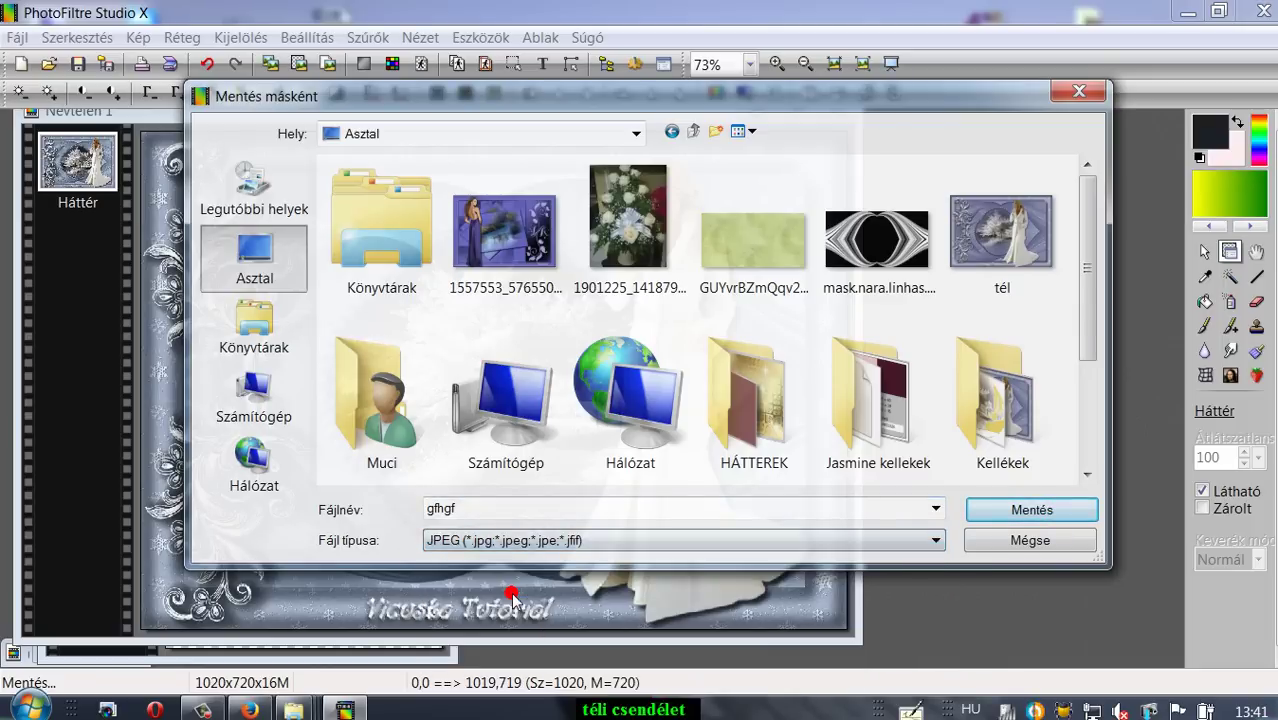
left_click(1050, 511)
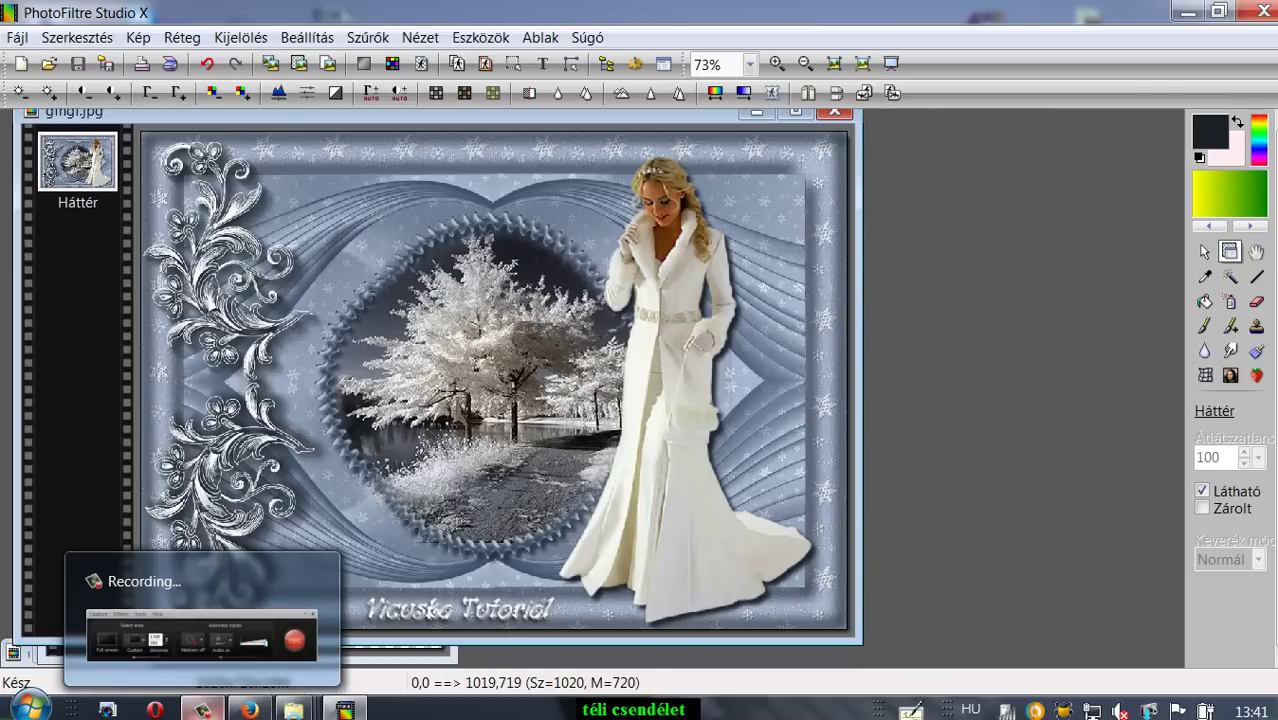
left_click(203, 710)
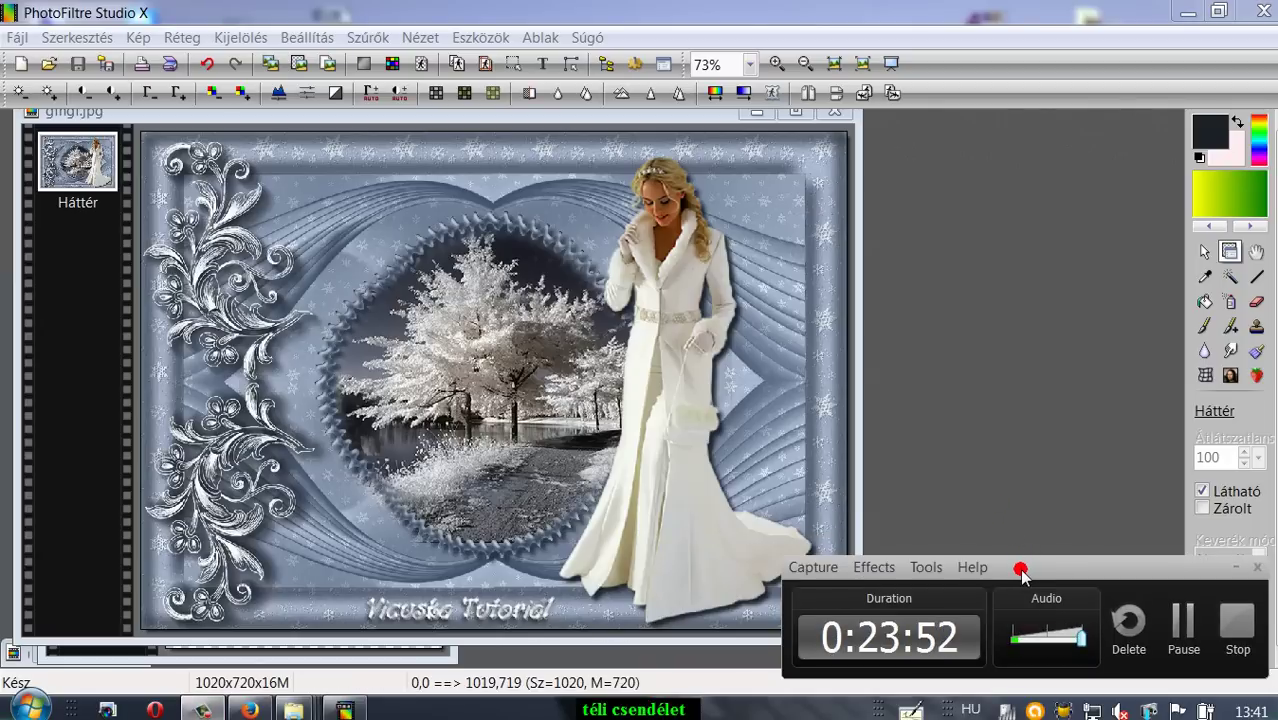
left_click_drag(1020, 568, 1052, 567)
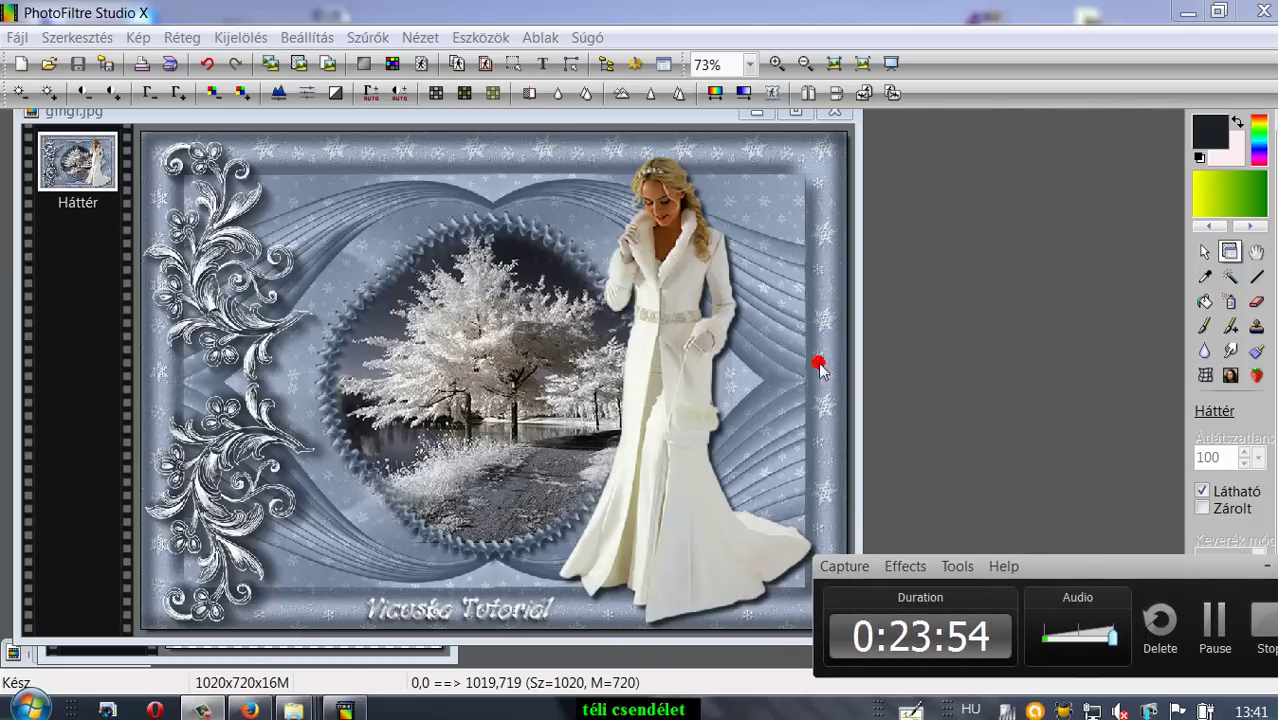